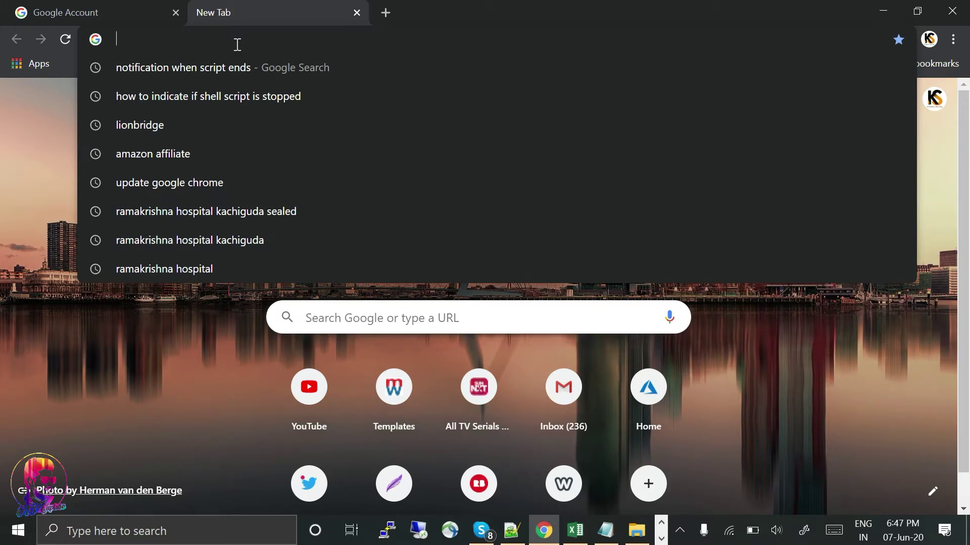
Load myaccount.google.com in a new tab and scroll through the account overview cards.
text(my)
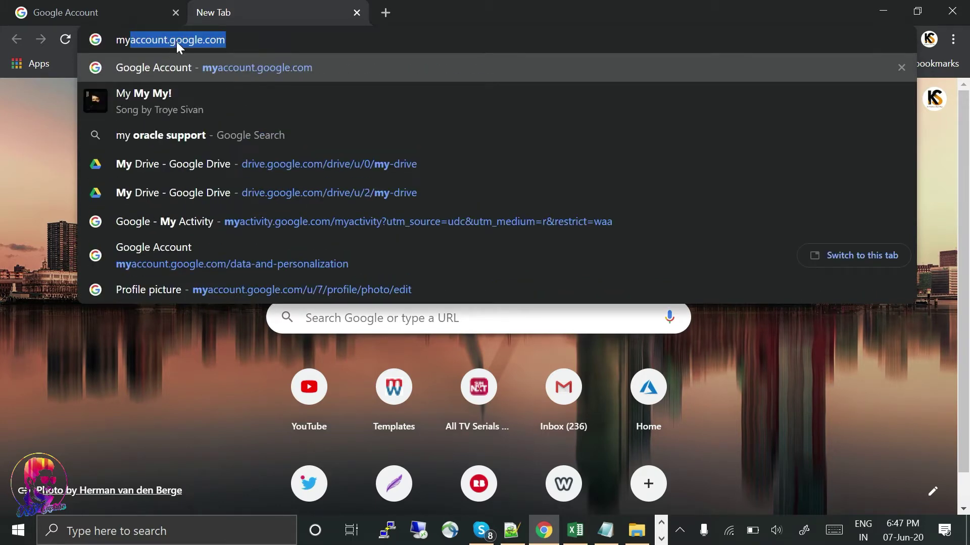
key(Right)
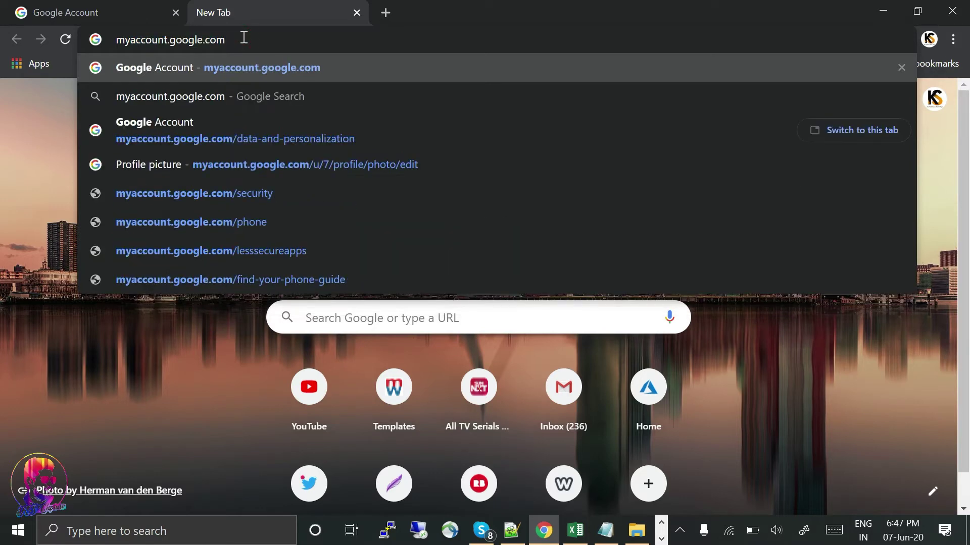
key(Return)
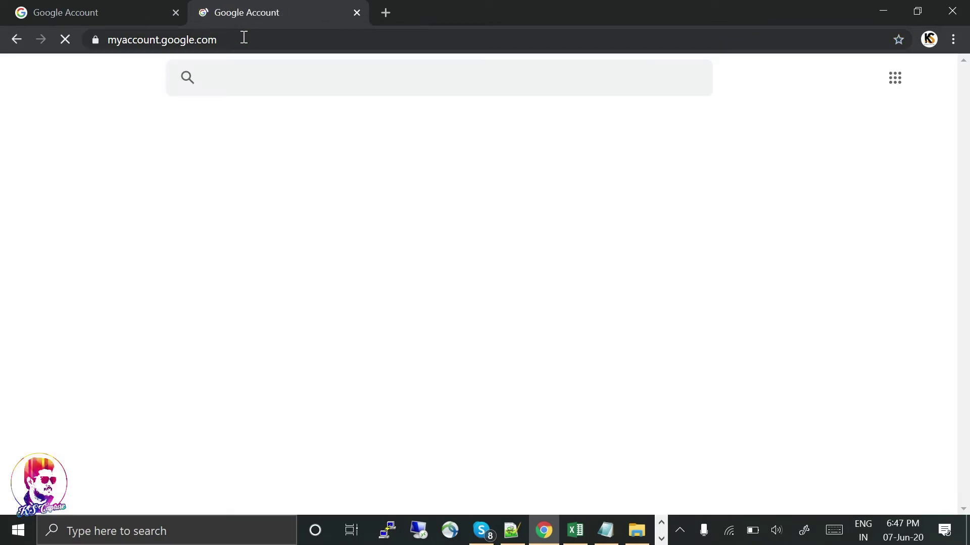
click(356, 13)
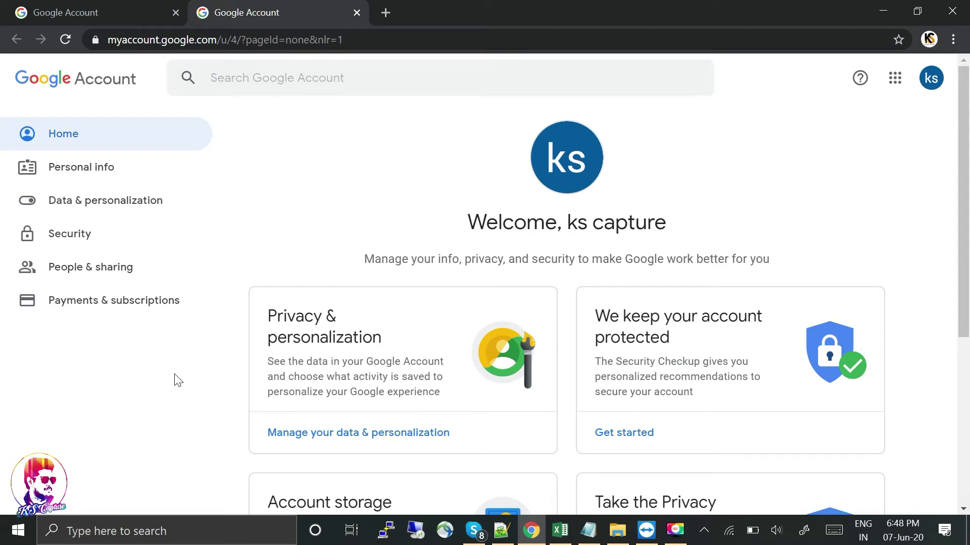
scroll(178, 381, down, 2)
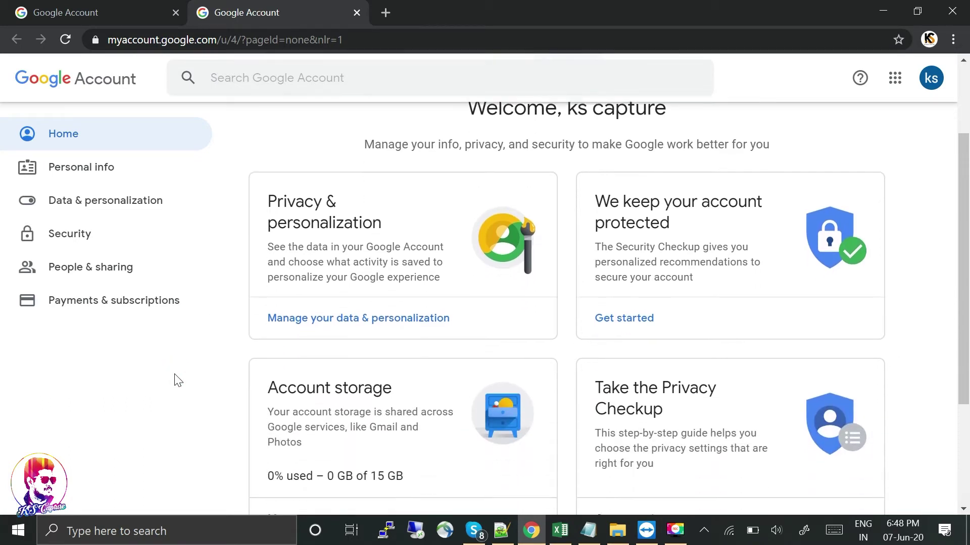
scroll(178, 381, down, 3)
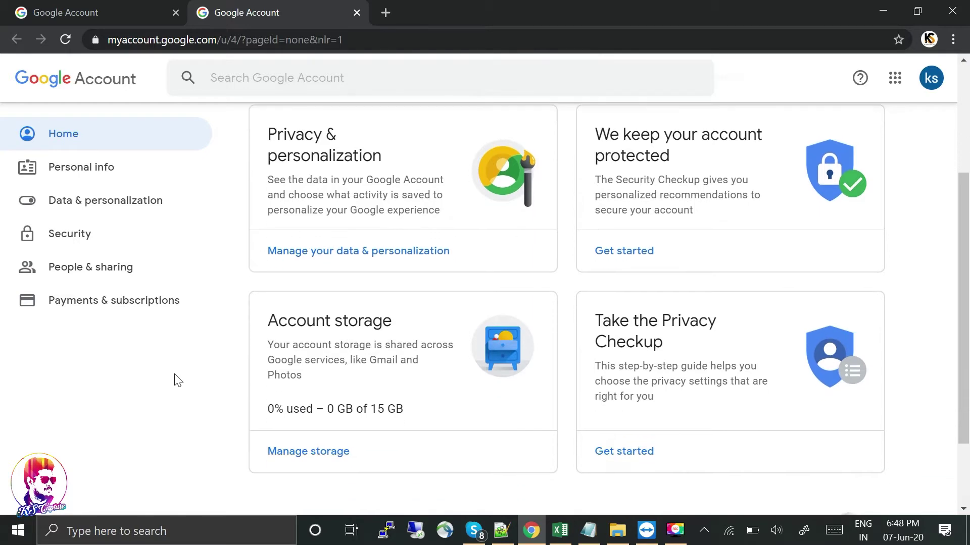
scroll(178, 381, up, 5)
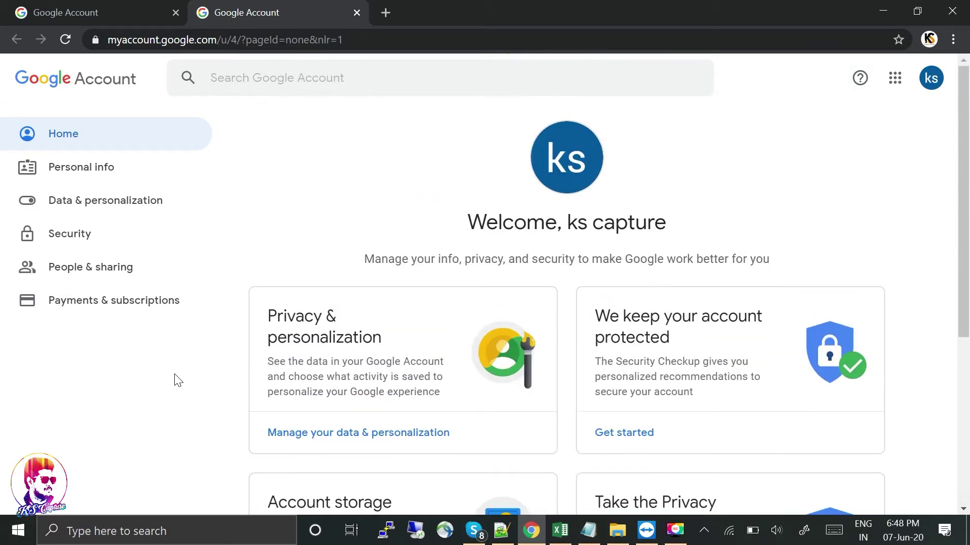
Review the Personal info profile page by scrolling through it.
click(113, 166)
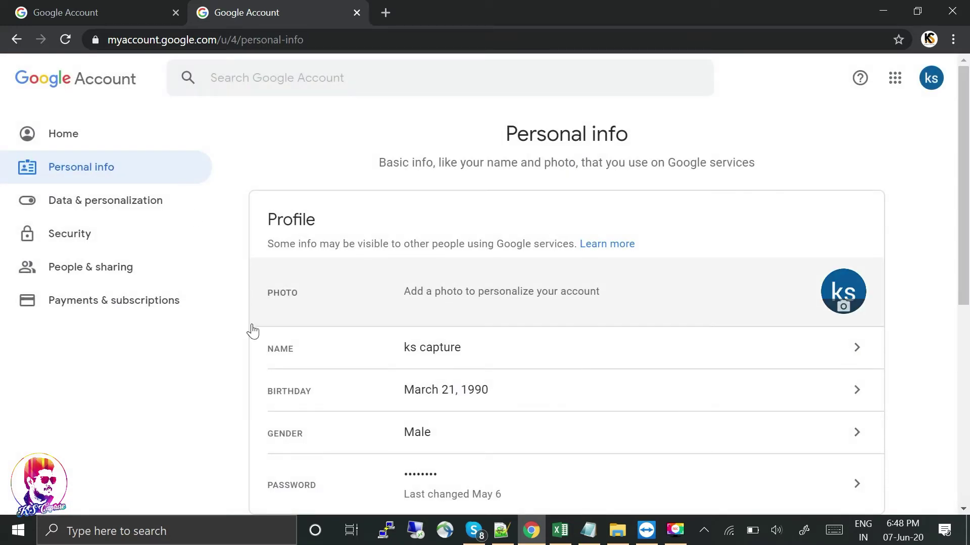
scroll(368, 396, down, 1)
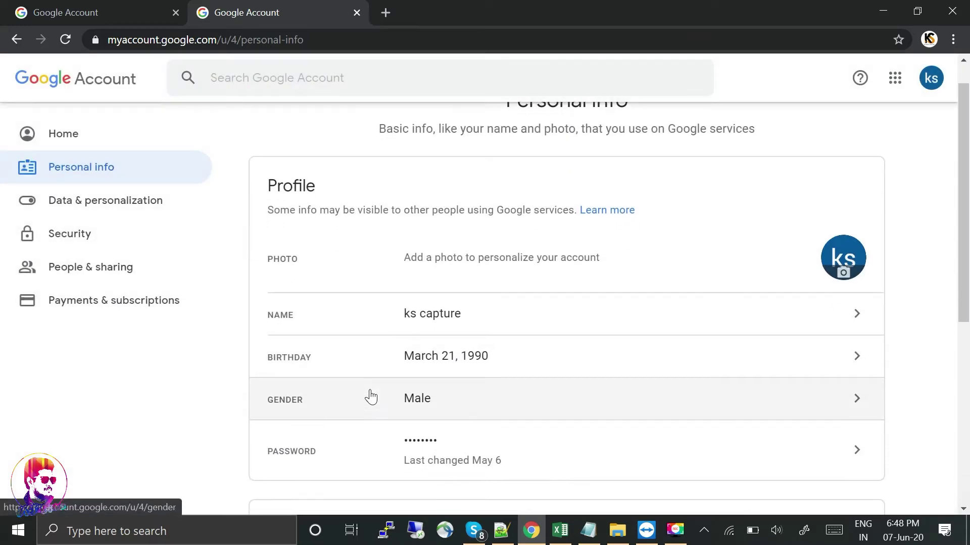
scroll(334, 385, down, 3)
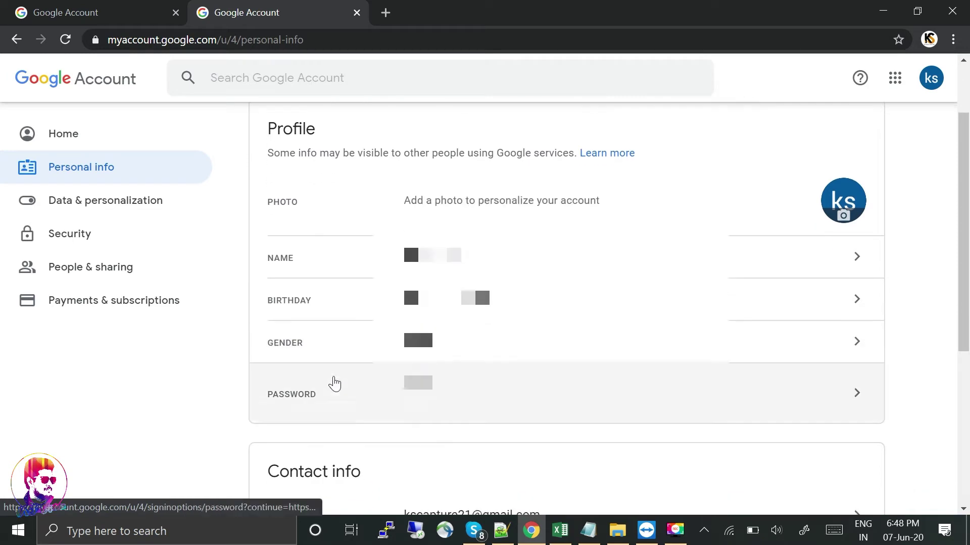
scroll(335, 383, down, 3)
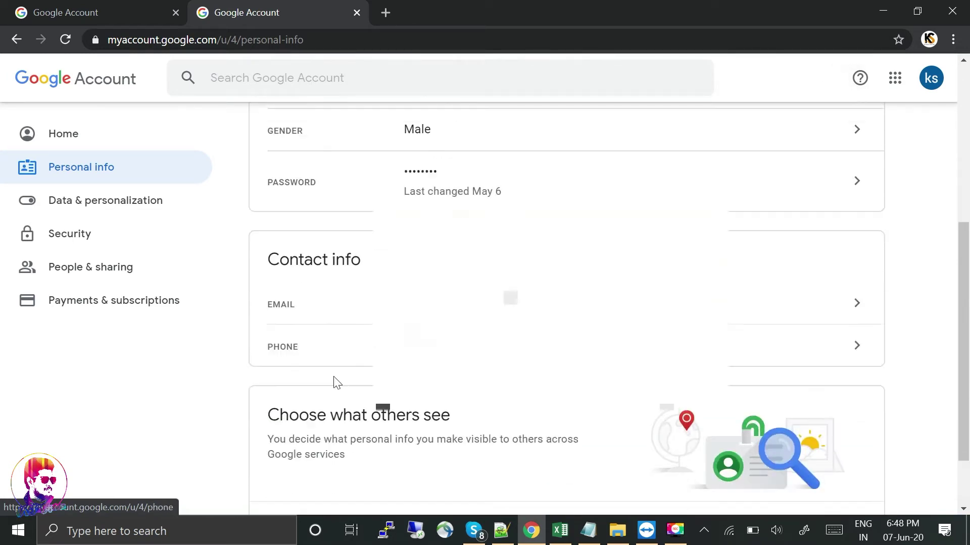
scroll(334, 377, up, 7)
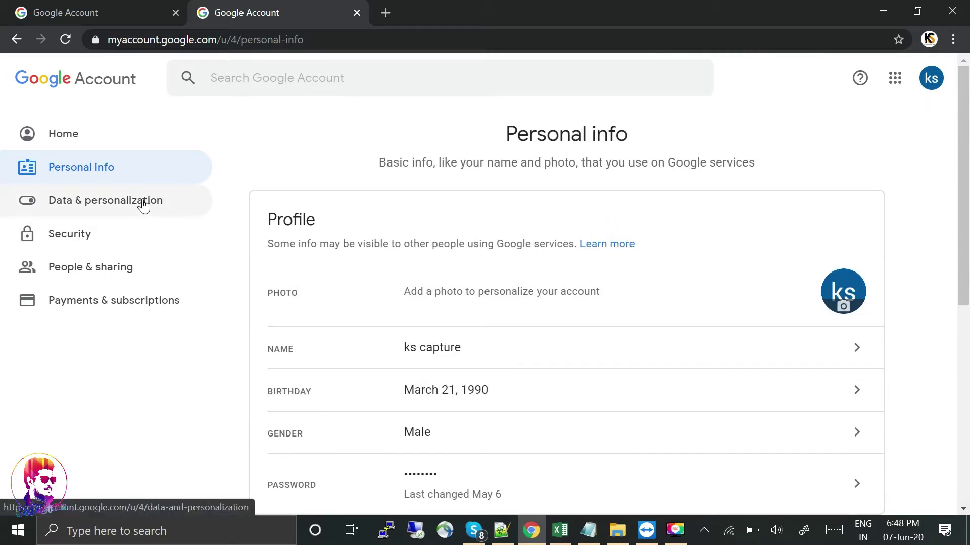
Bring up Data & personalization with the Privacy Checkup card and Activity controls.
click(100, 200)
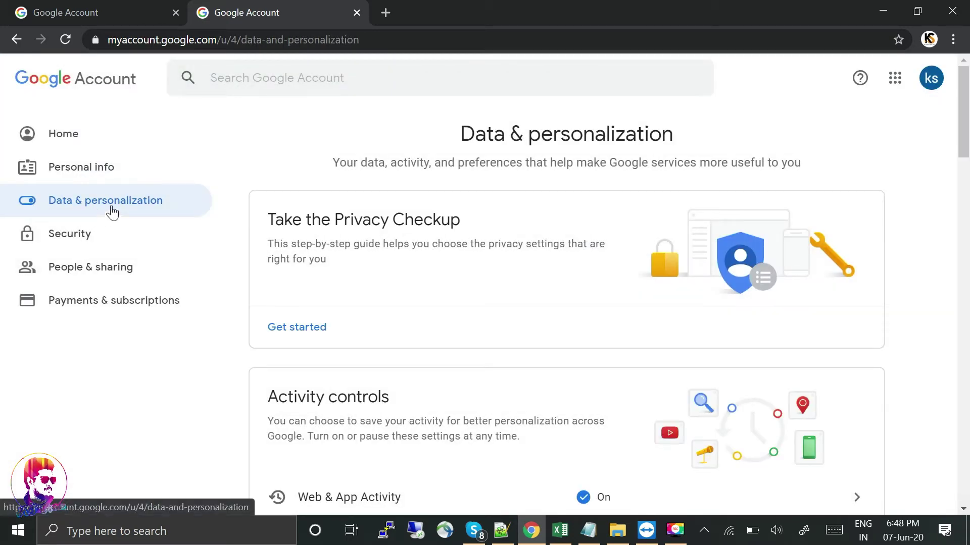
scroll(196, 342, down, 1)
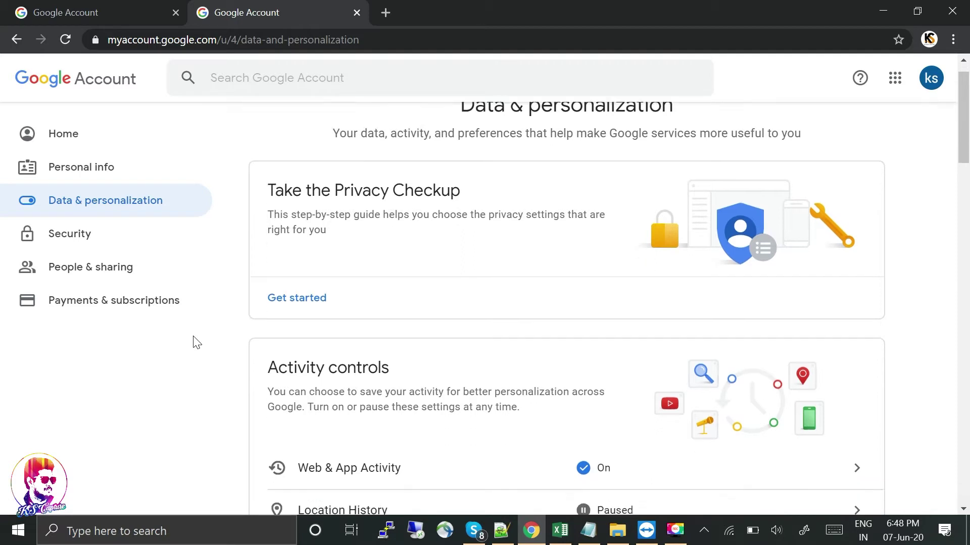
scroll(196, 342, up, 1)
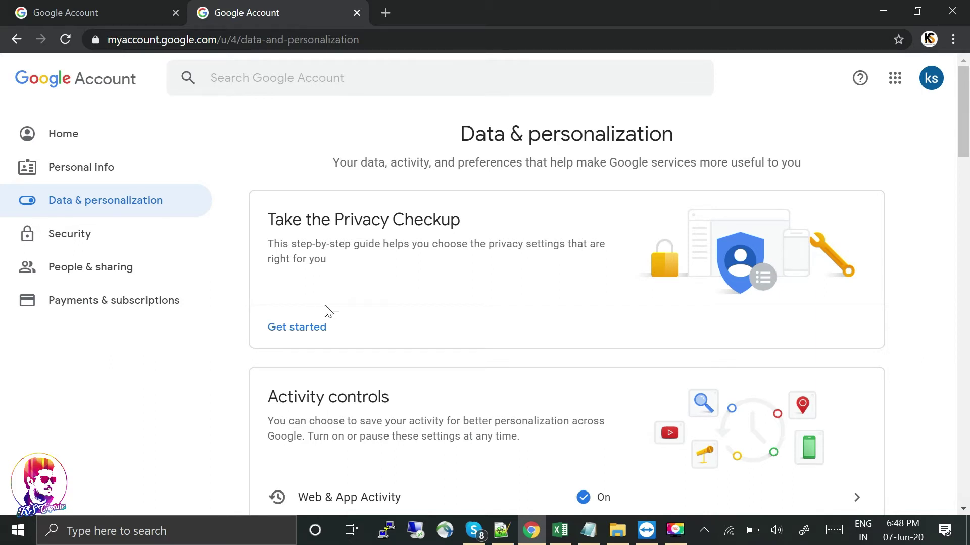
Start the Privacy Checkup and follow it to the Web & App Activity page in My Activity.
click(318, 334)
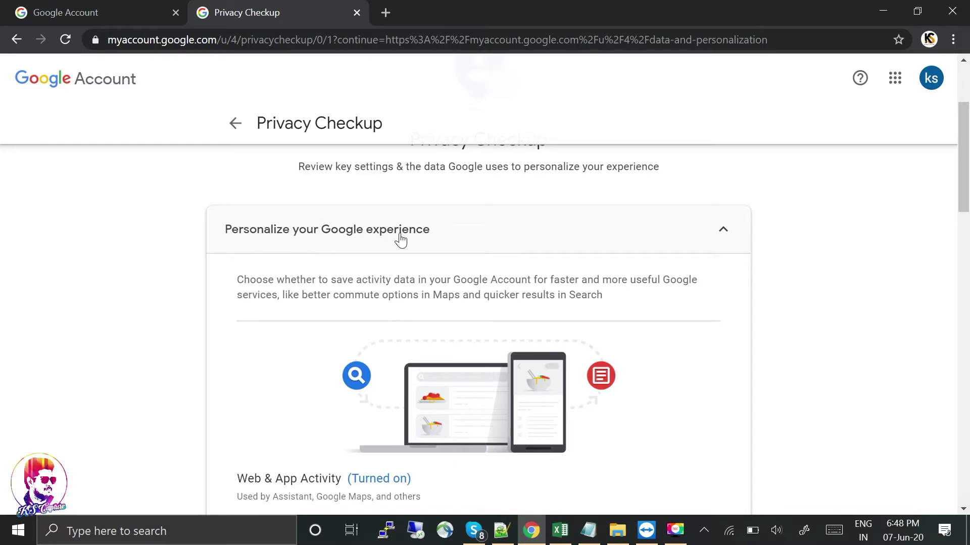
scroll(170, 292, down, 2)
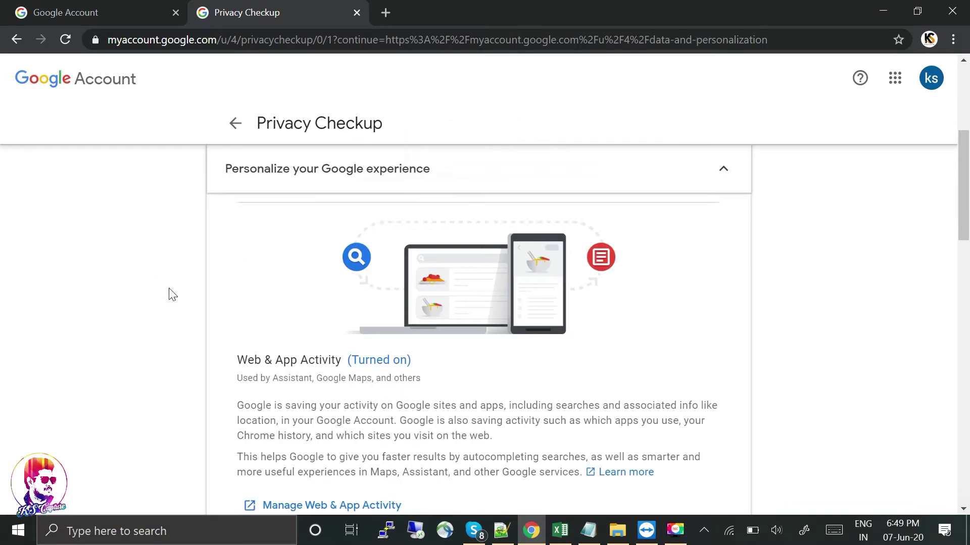
scroll(171, 292, down, 3)
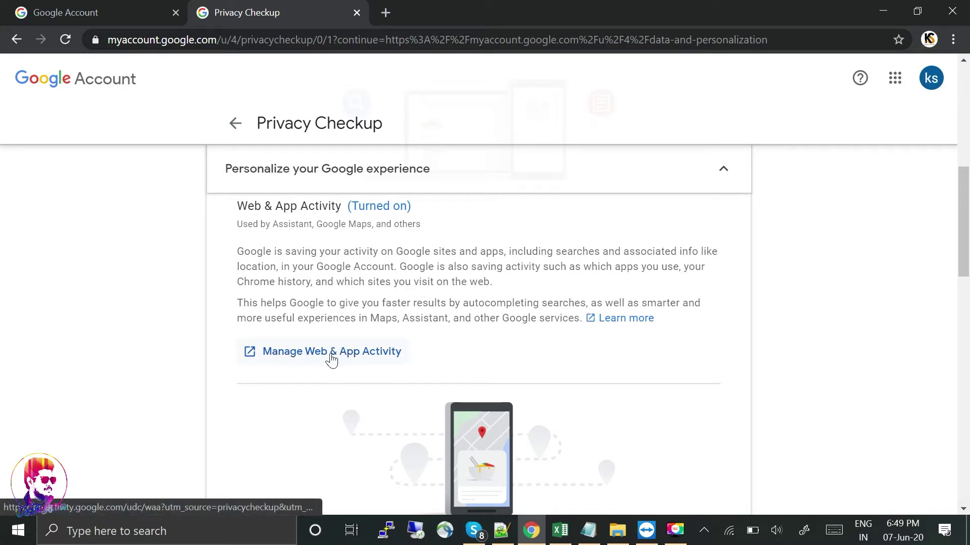
click(356, 352)
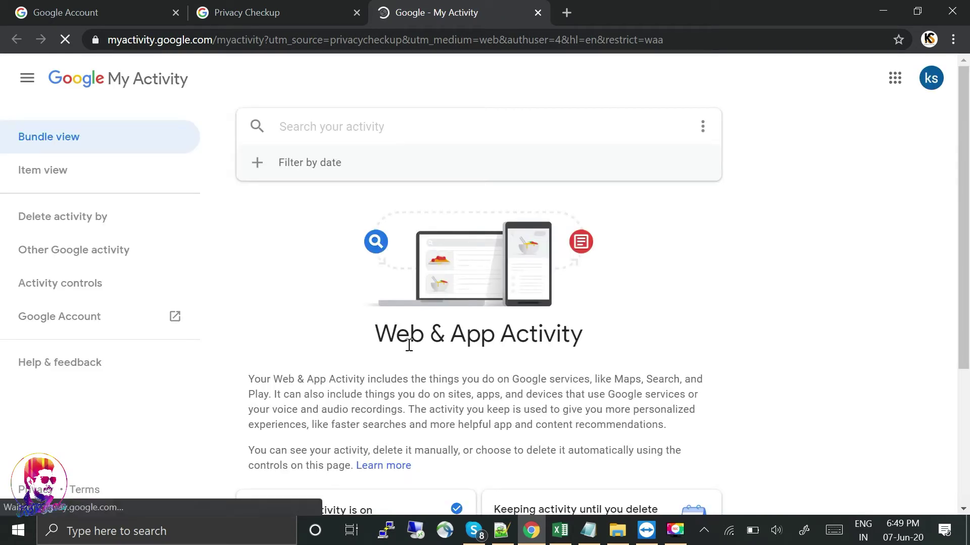
click(709, 319)
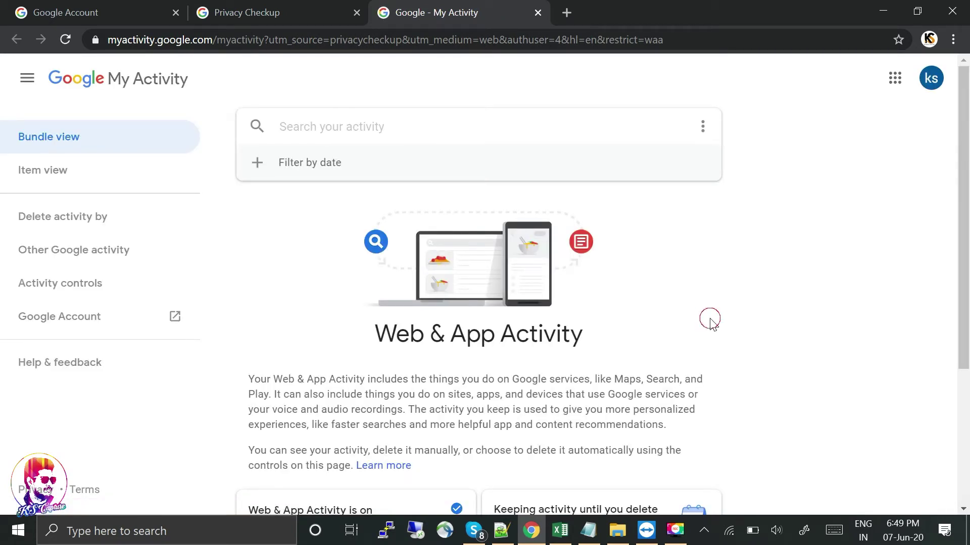
scroll(710, 324, down, 2)
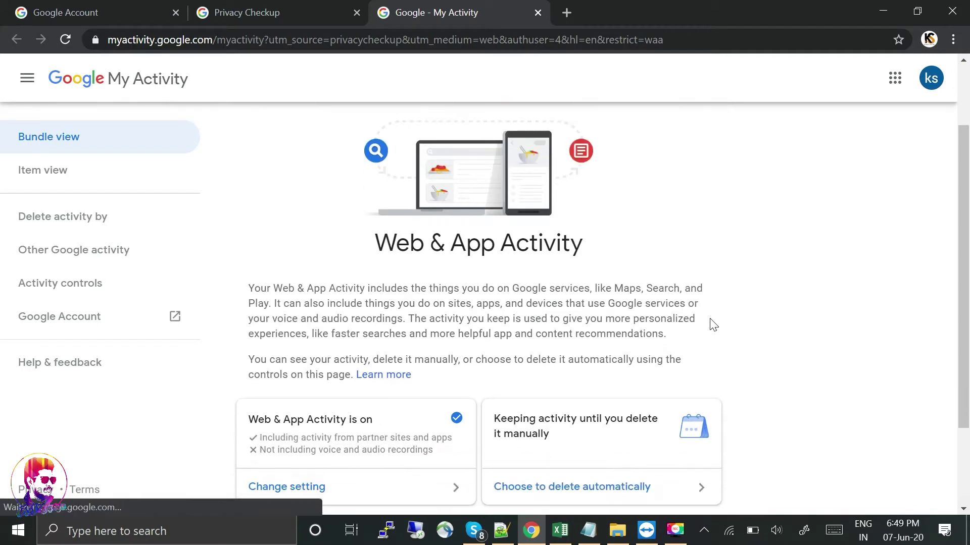
scroll(712, 323, down, 1)
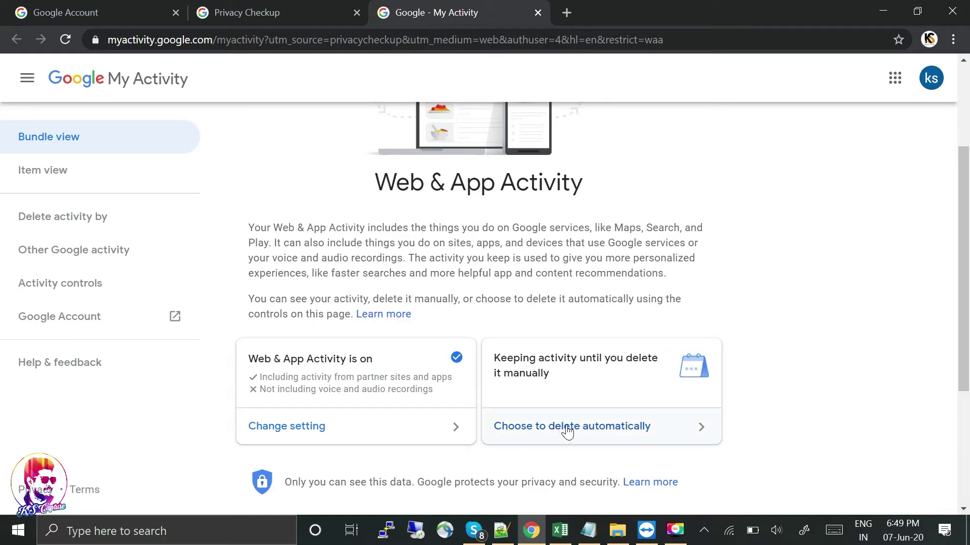
Choose automatic deletion of Web & App Activity, keeping only 3 months, and continue to confirmation.
click(621, 430)
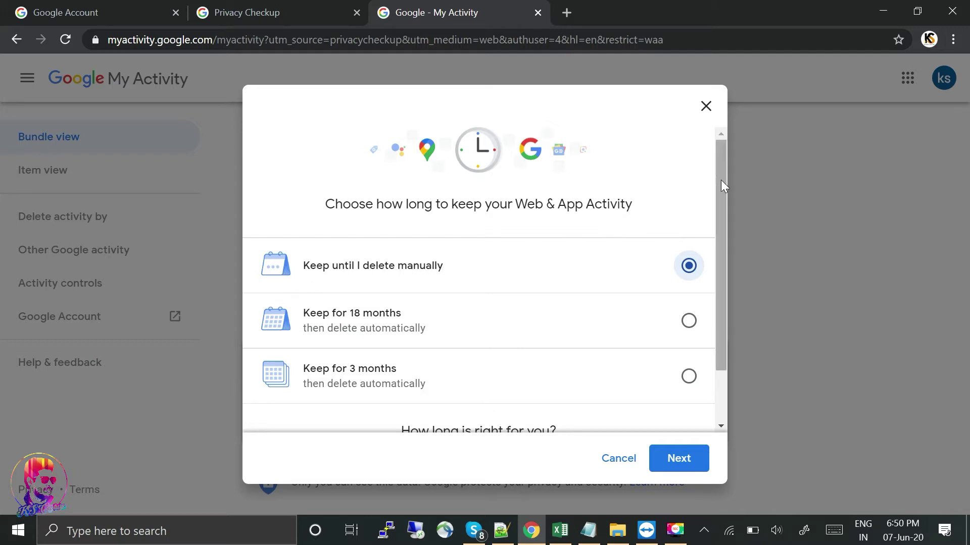
drag(720, 180, 720, 248)
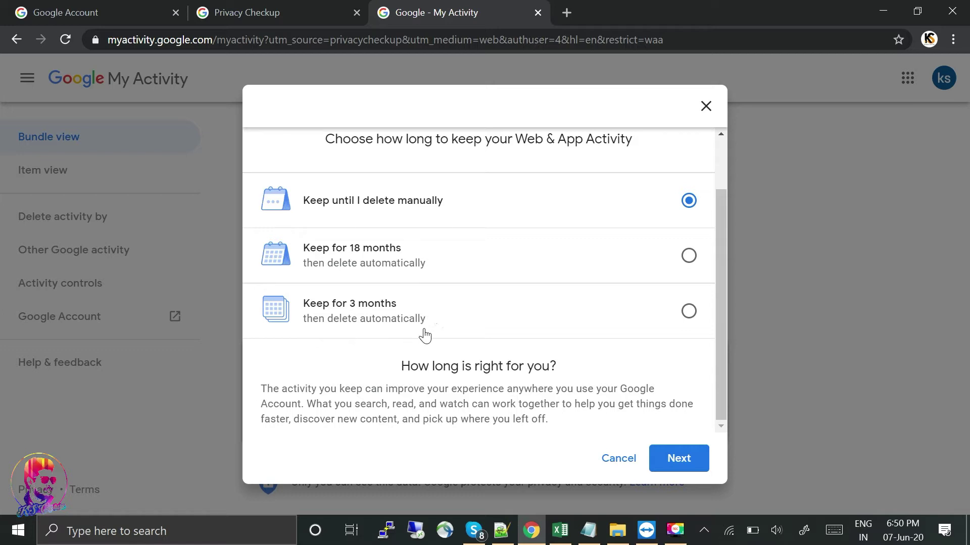
click(689, 313)
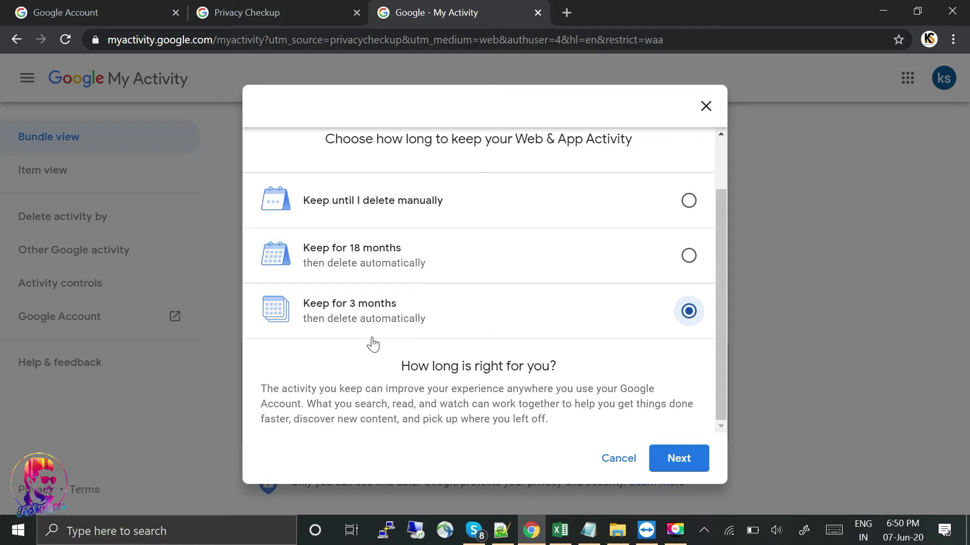
click(694, 461)
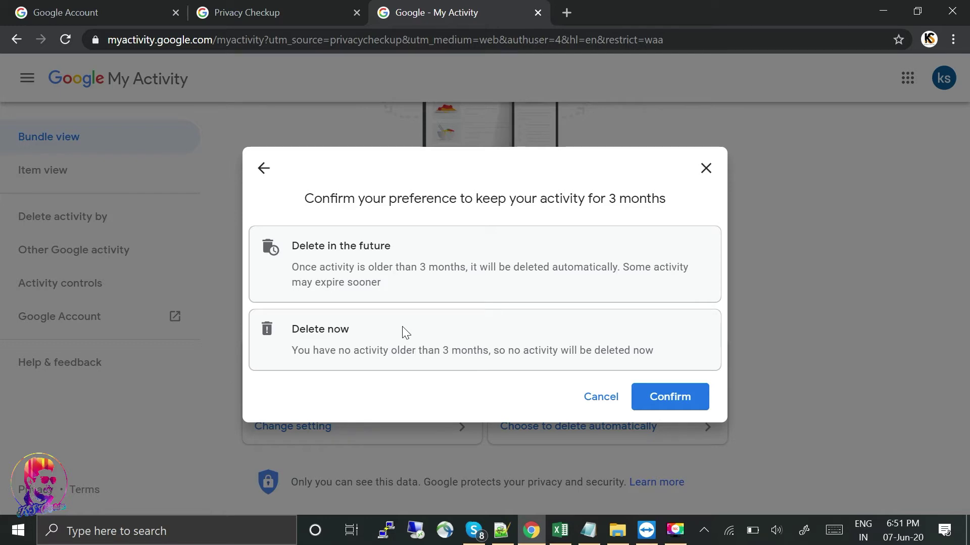
Confirm the 3-month auto-delete setting and dismiss the preference-saved message.
click(672, 397)
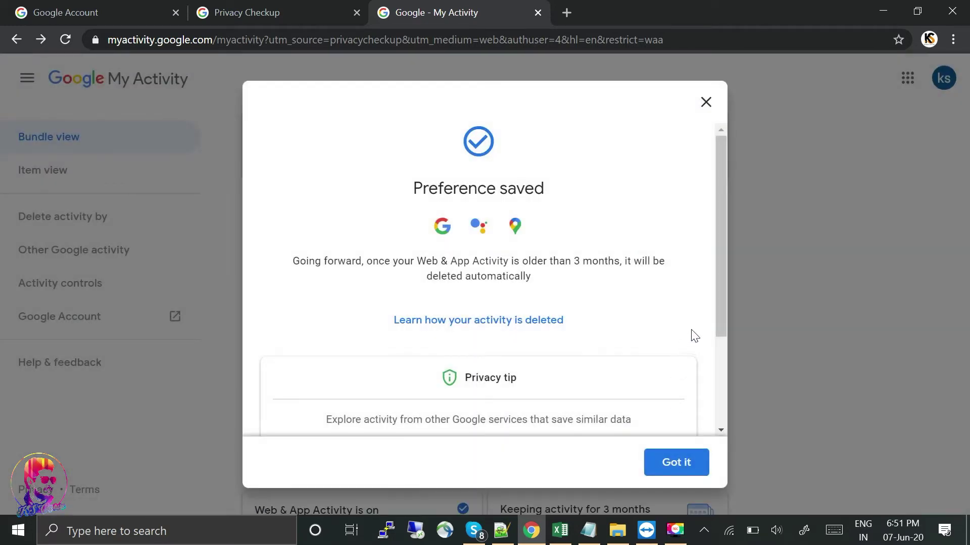
scroll(722, 393, down, 3)
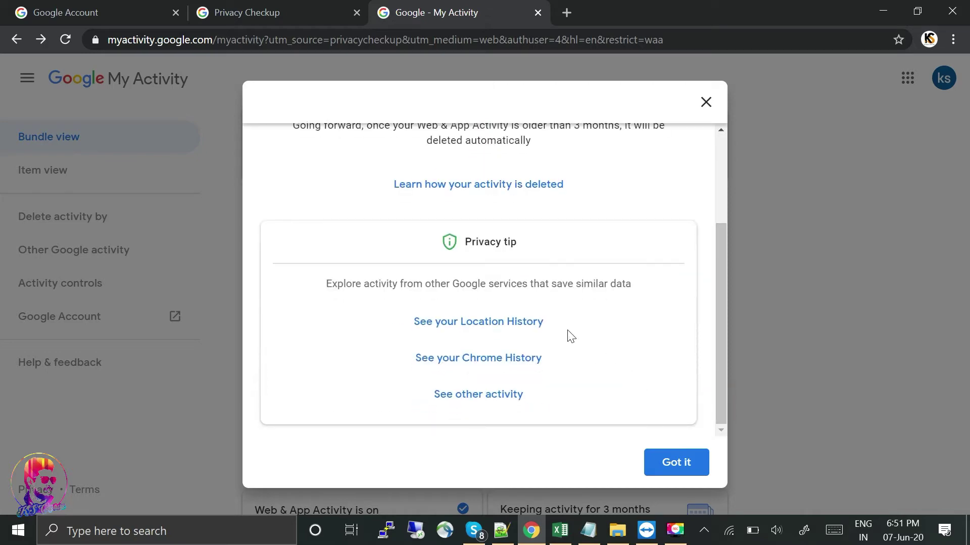
click(673, 472)
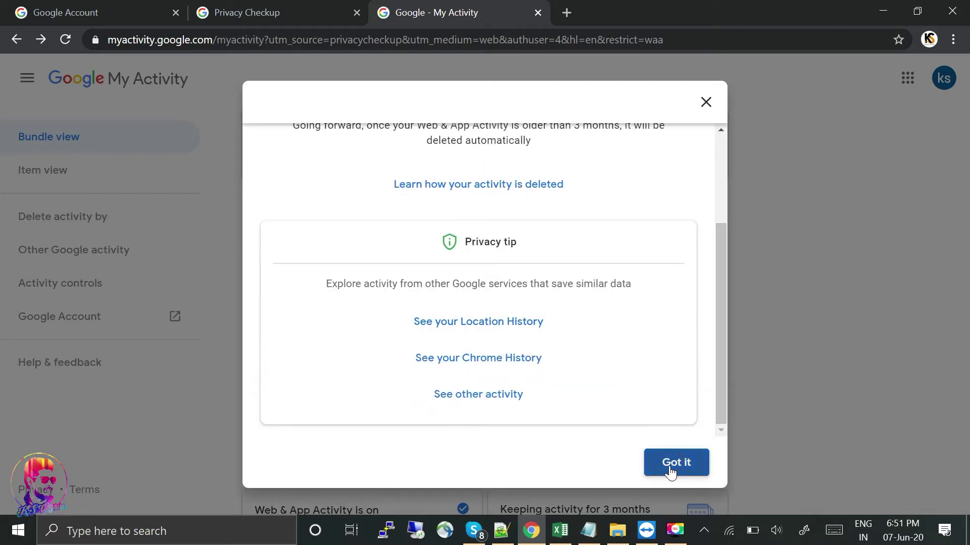
Scroll down to the 'No activity' message, then collapse the navigation sidebar.
scroll(749, 323, down, 1)
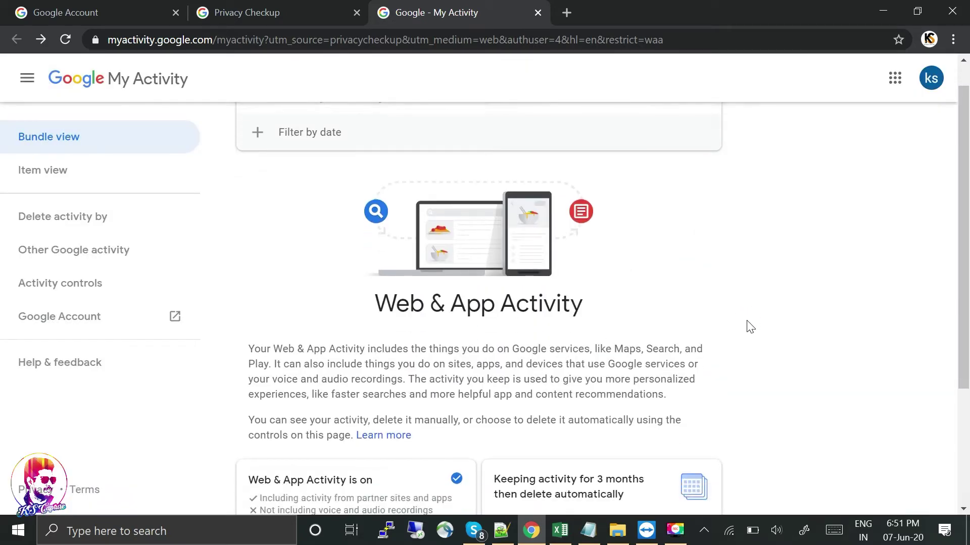
scroll(748, 326, down, 3)
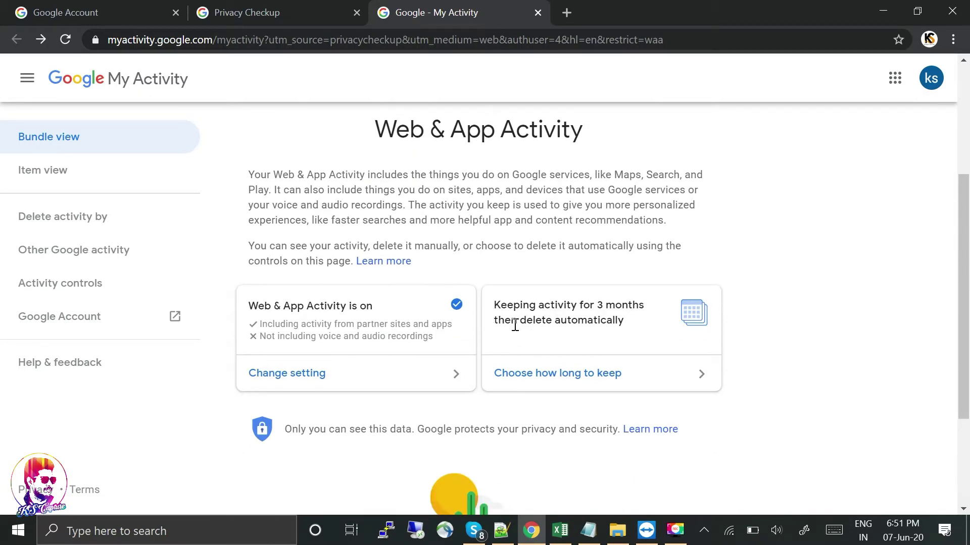
scroll(855, 321, down, 1)
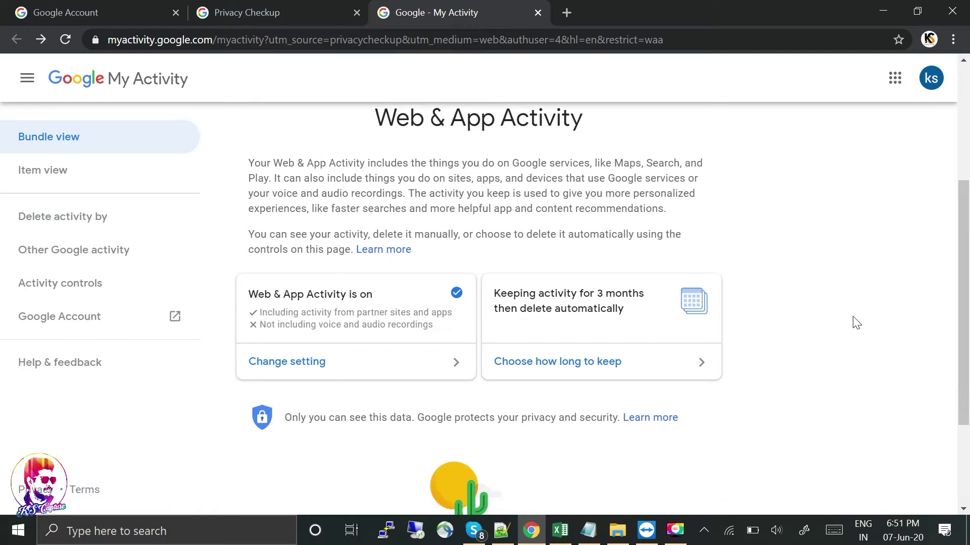
scroll(856, 322, down, 3)
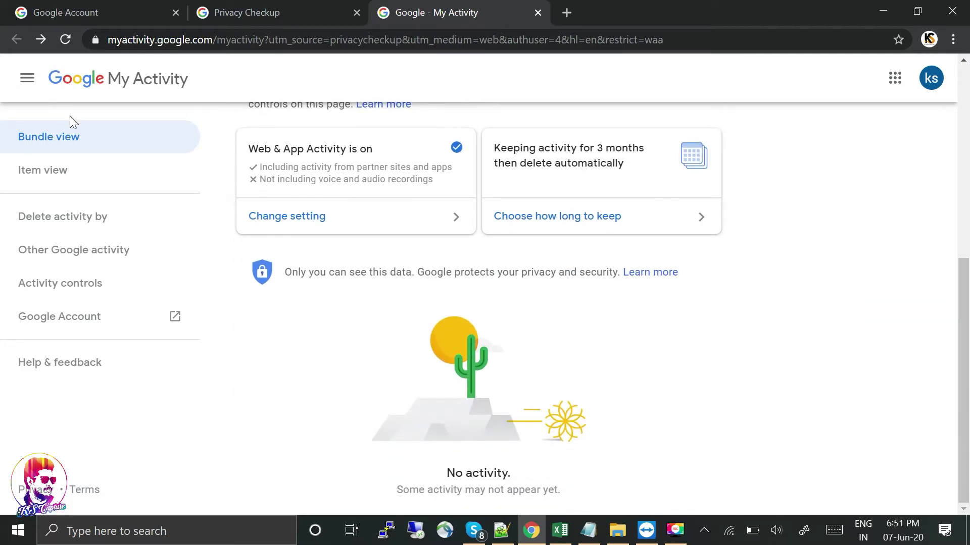
scroll(70, 116, up, 7)
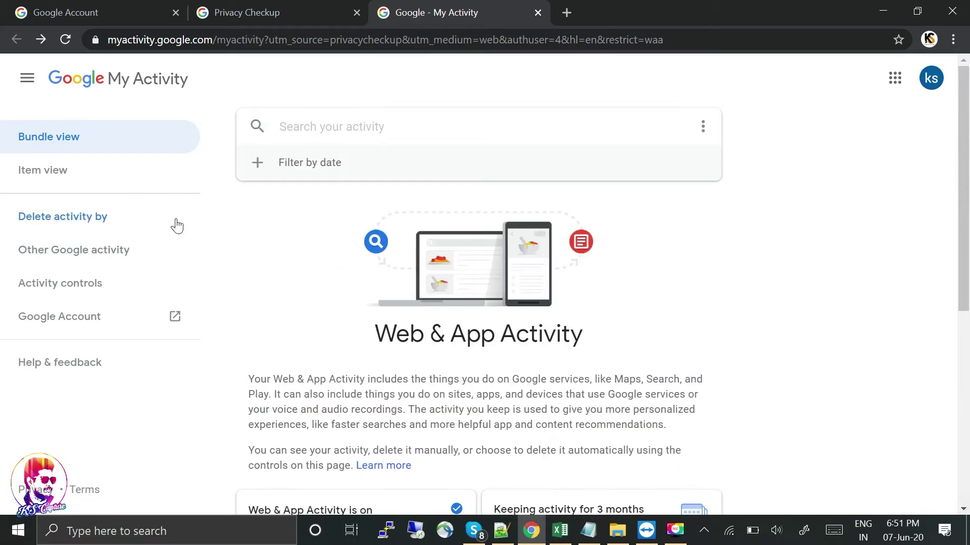
click(26, 81)
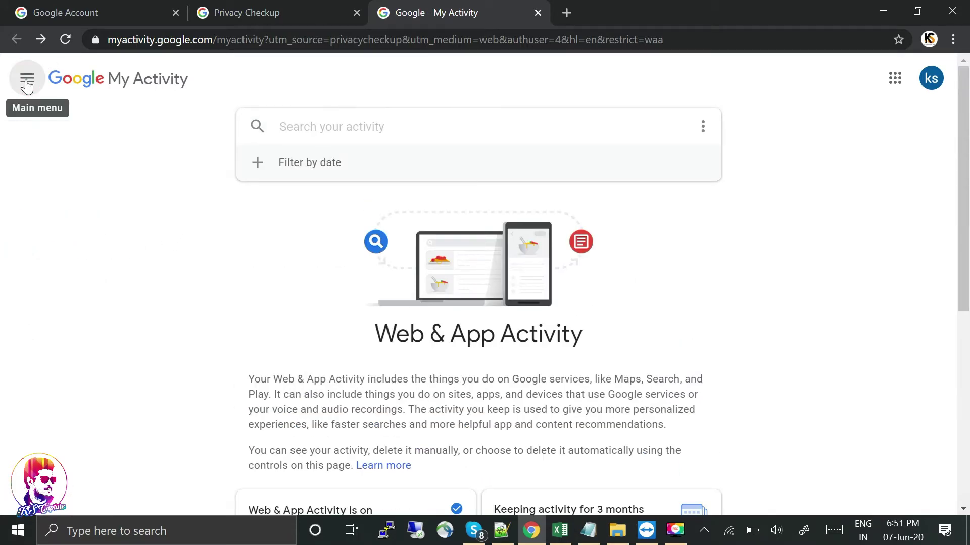
Reload myaccount.google.com and scroll Data & personalization's activity controls, ad personalization and timeline sections.
click(263, 36)
text(m)
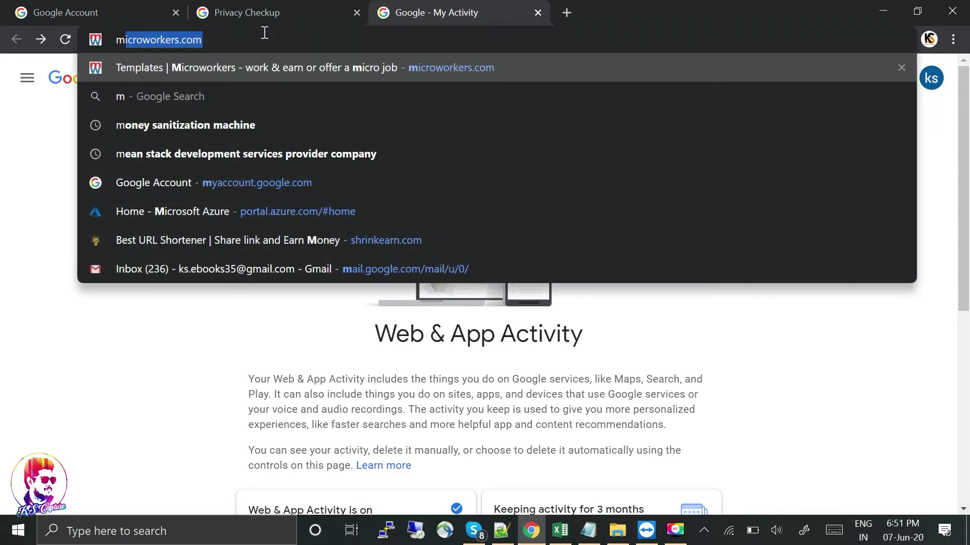
text(yaccount.googl)
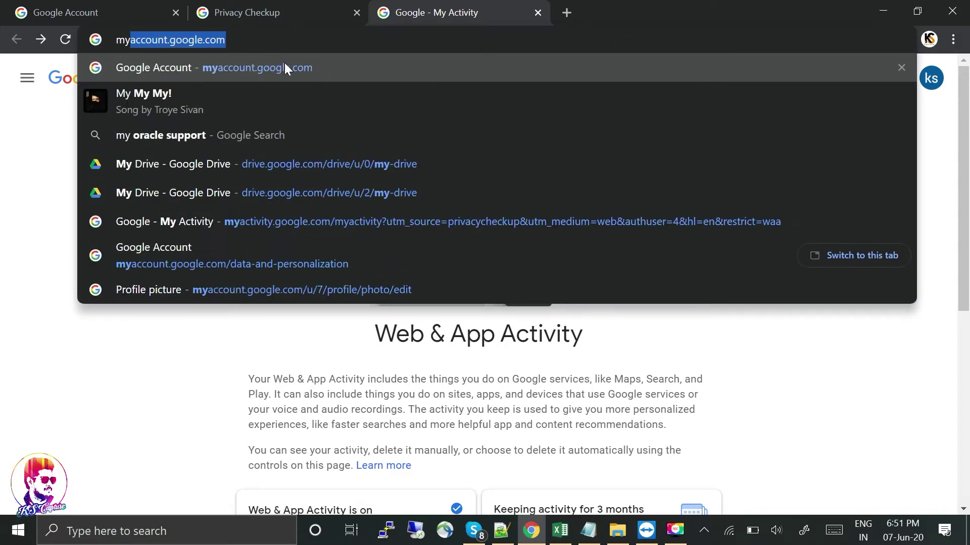
click(290, 71)
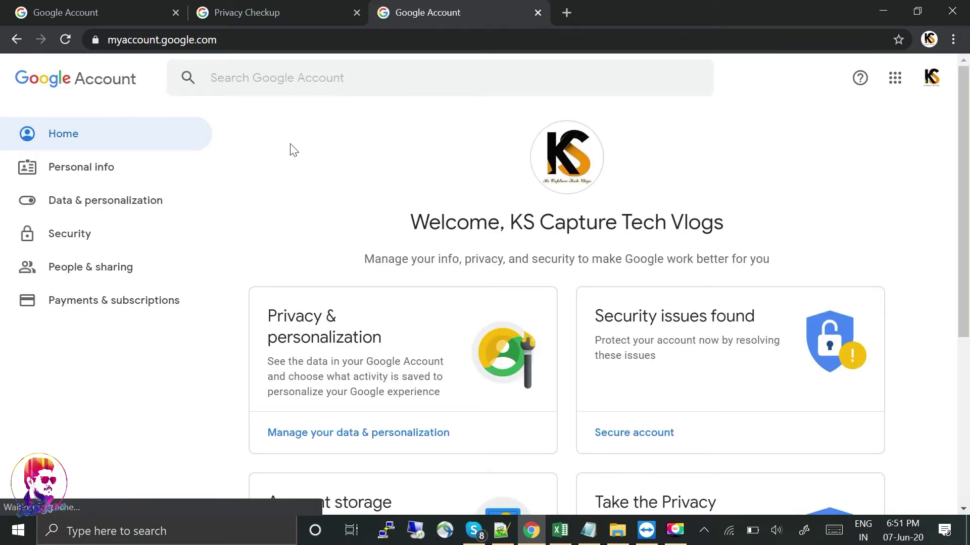
click(105, 202)
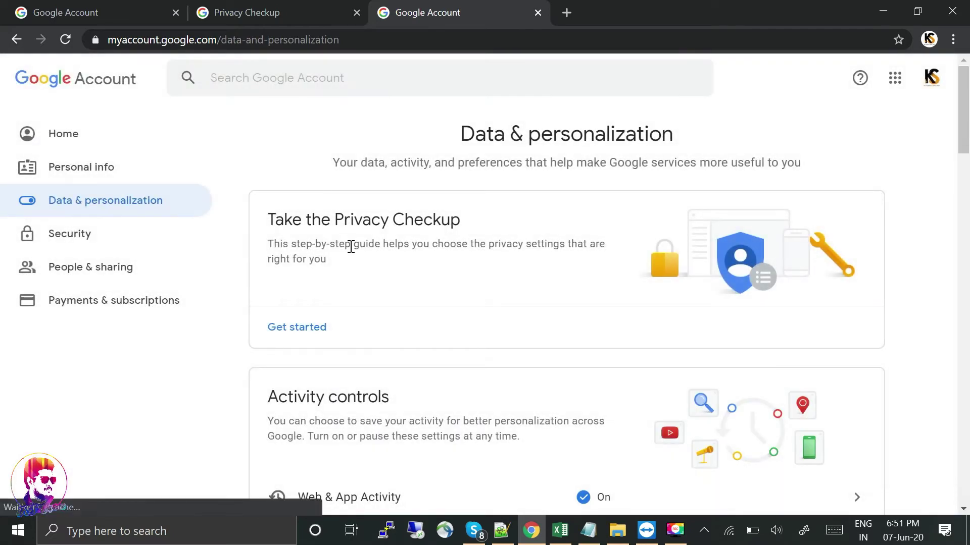
scroll(351, 247, down, 3)
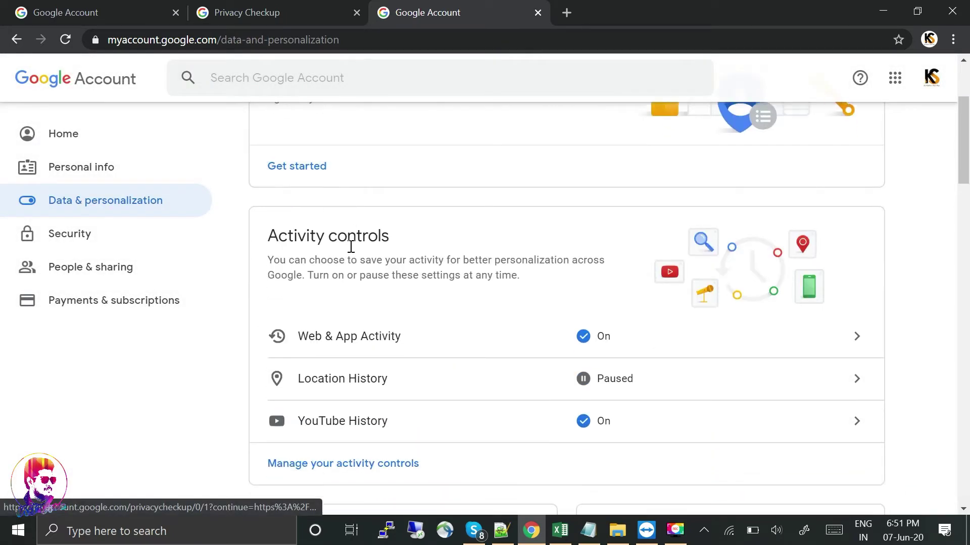
scroll(351, 247, down, 6)
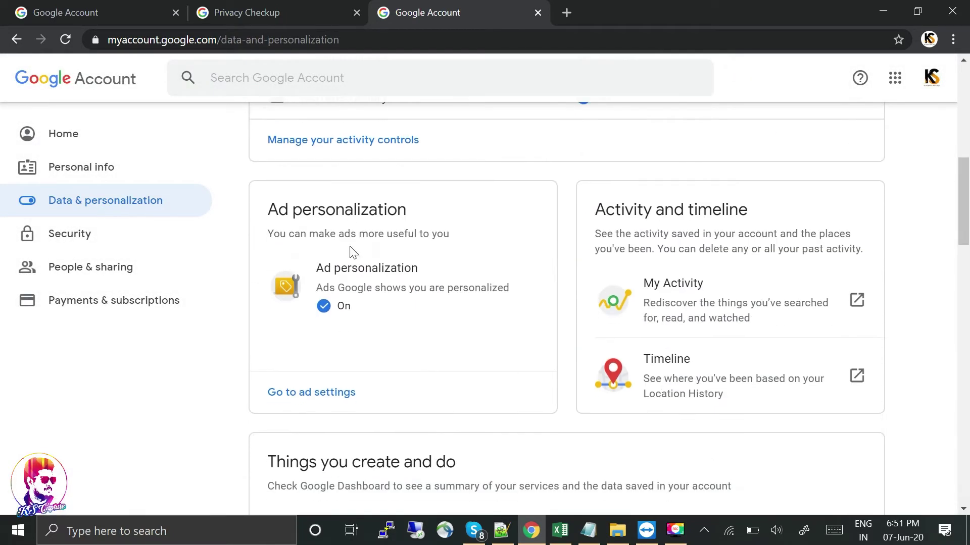
scroll(351, 247, up, 4)
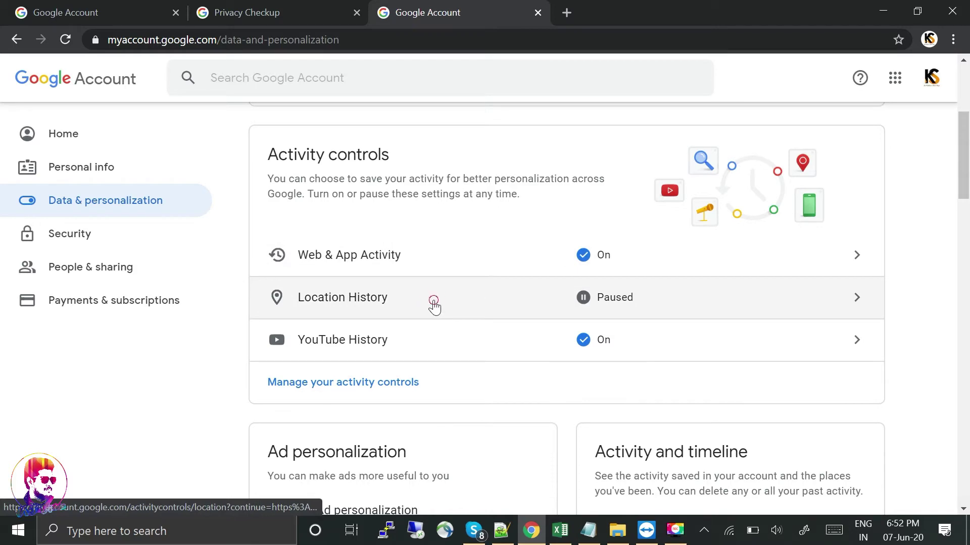
Open the paused Location History control and scroll through its Activity controls page.
click(433, 306)
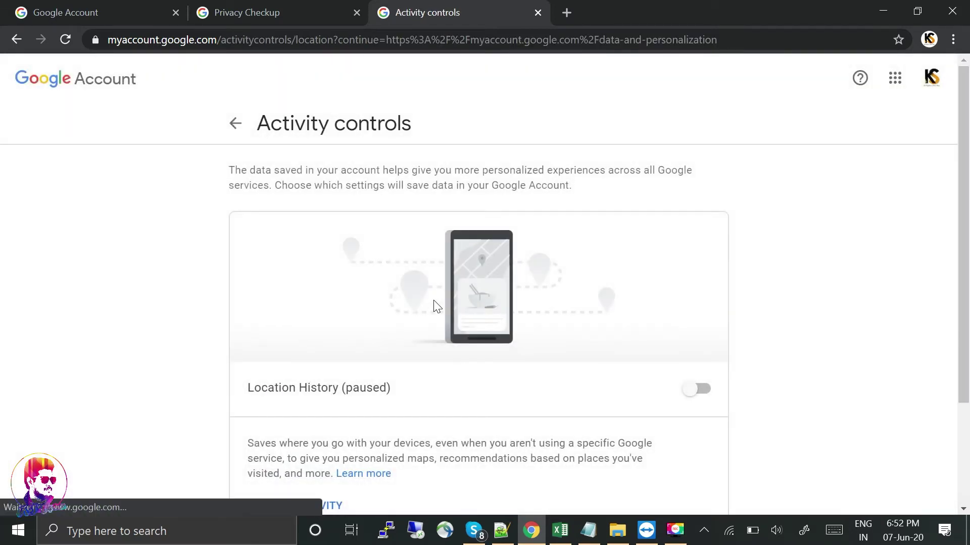
scroll(434, 306, down, 2)
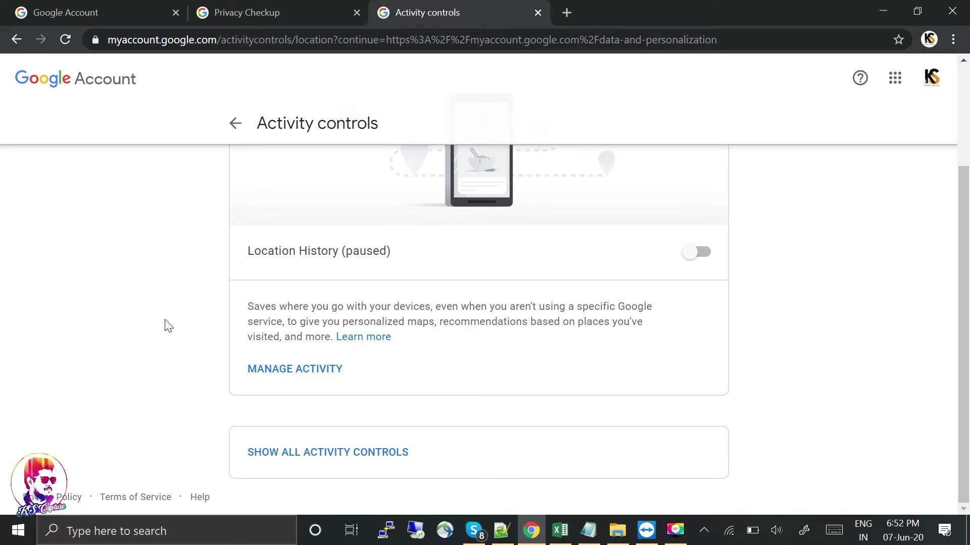
scroll(168, 326, up, 2)
scroll(168, 326, down, 2)
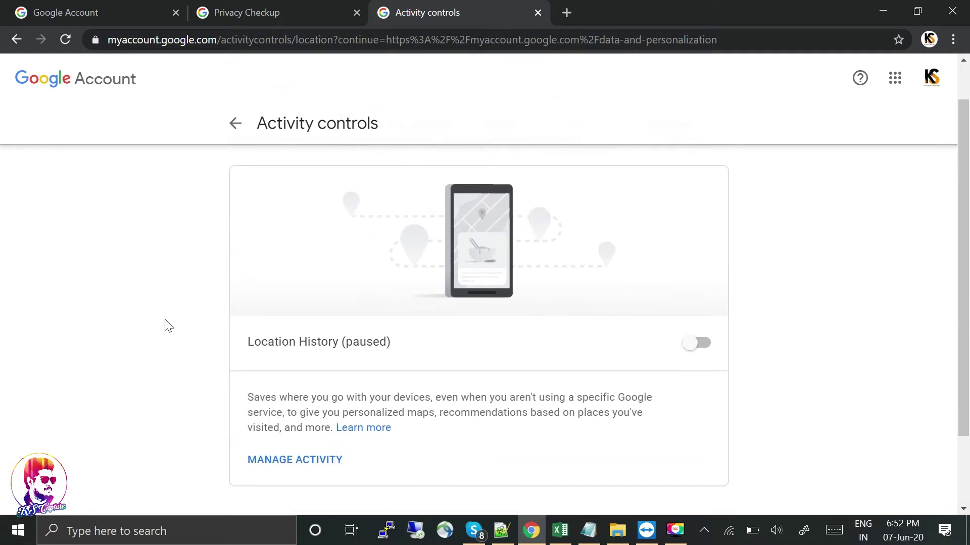
scroll(168, 326, down, 1)
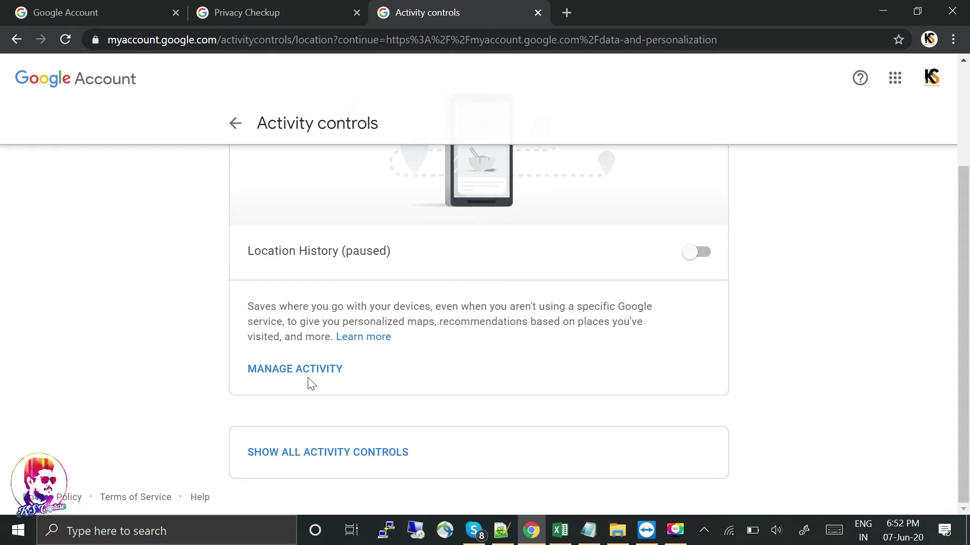
Delete all Location History for Sunday, 7 June 2020 in Maps Timeline, then go back.
click(328, 370)
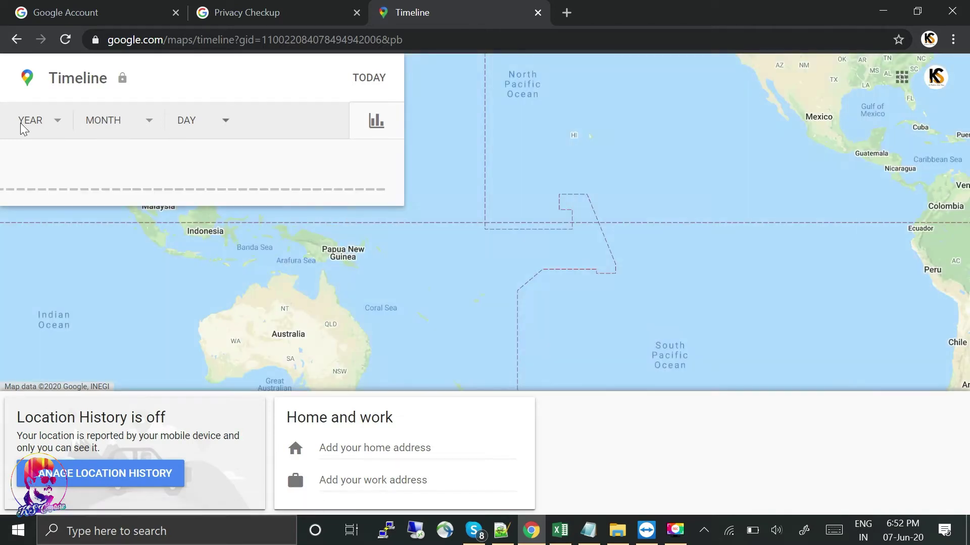
click(368, 81)
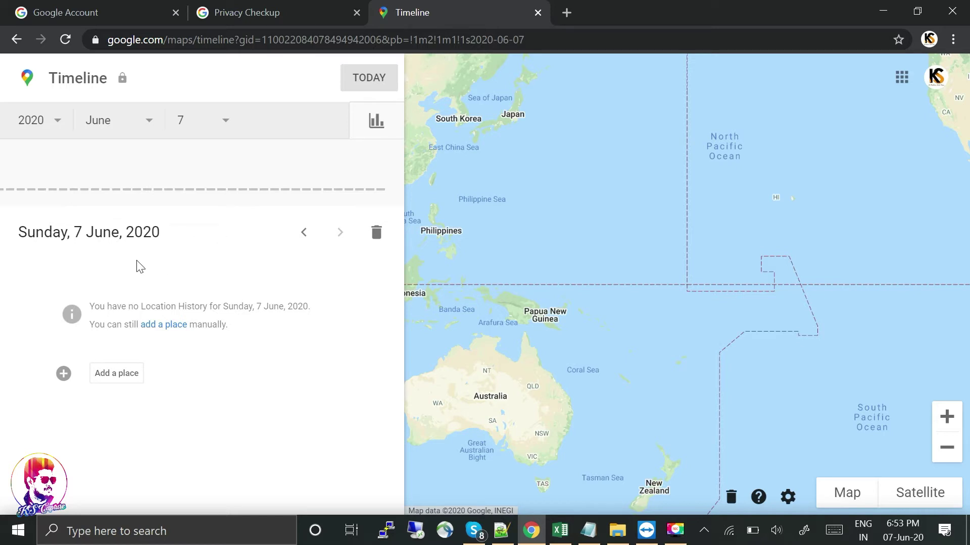
click(375, 237)
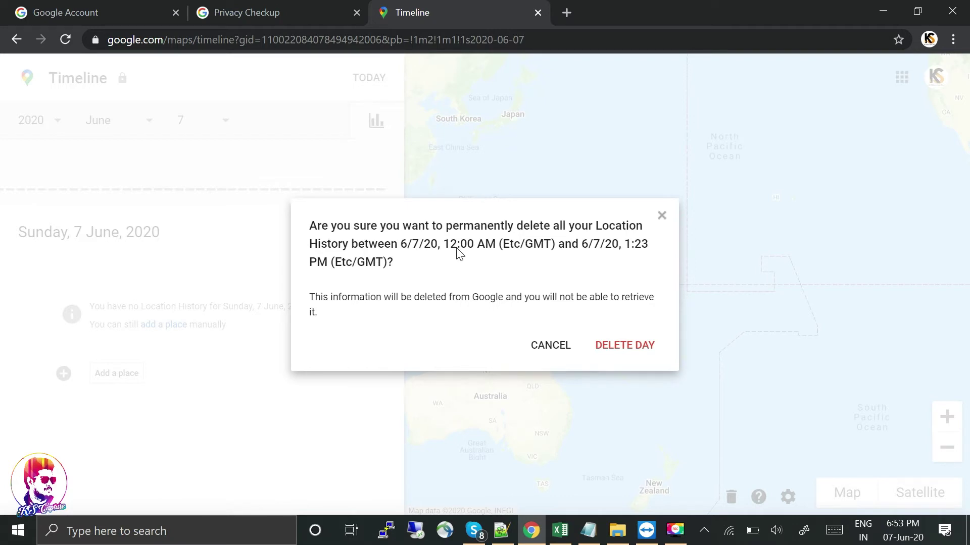
click(627, 359)
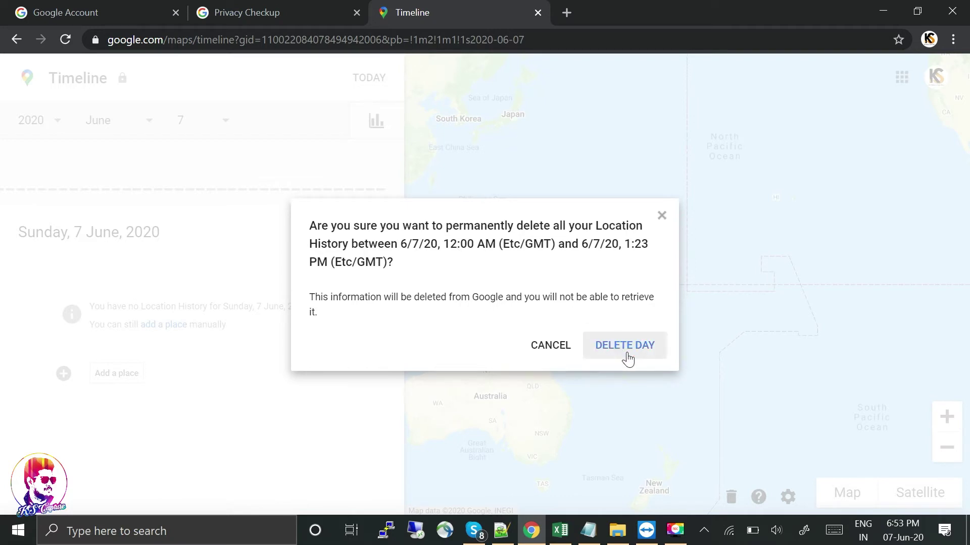
click(625, 346)
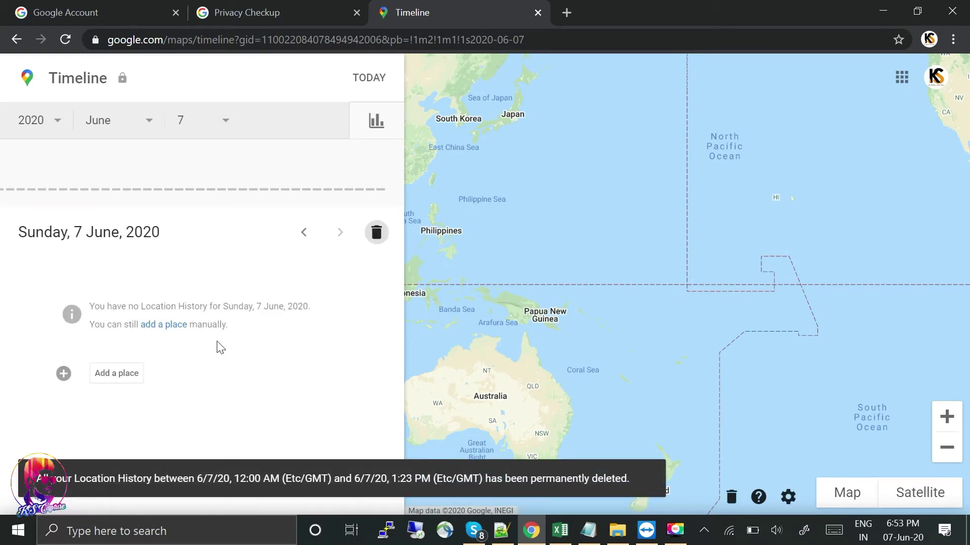
click(16, 40)
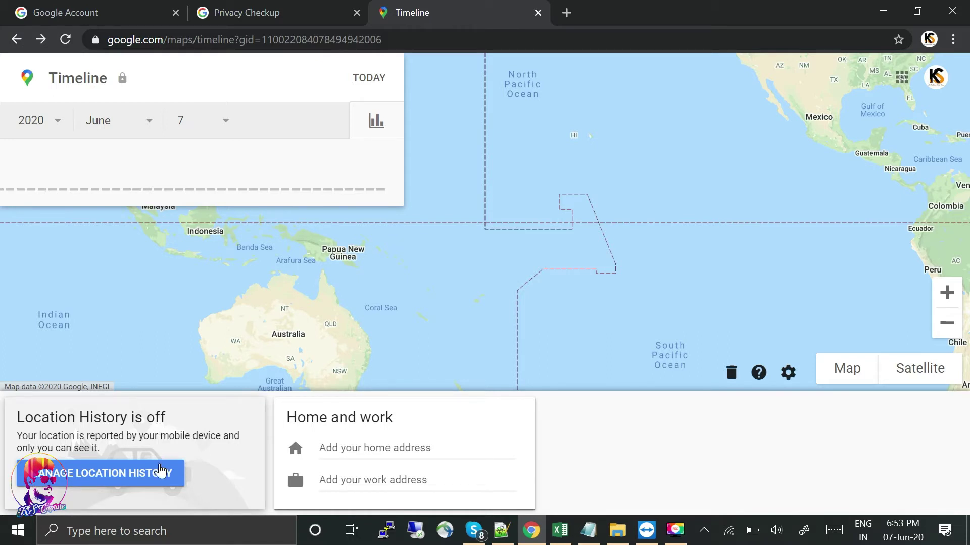
Open the Location History settings and turn Location History on, agreeing to the prompt.
click(153, 479)
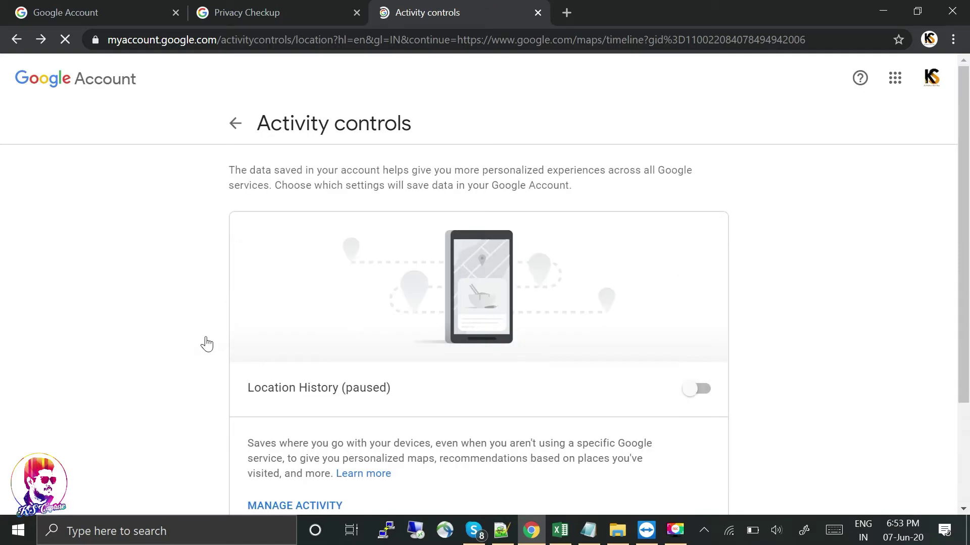
scroll(396, 314, down, 2)
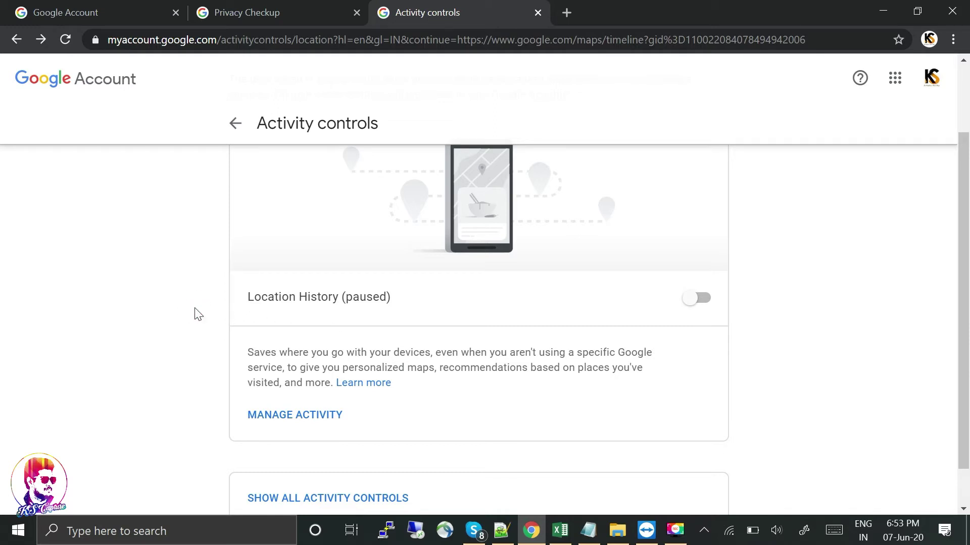
scroll(198, 314, up, 2)
scroll(198, 314, down, 3)
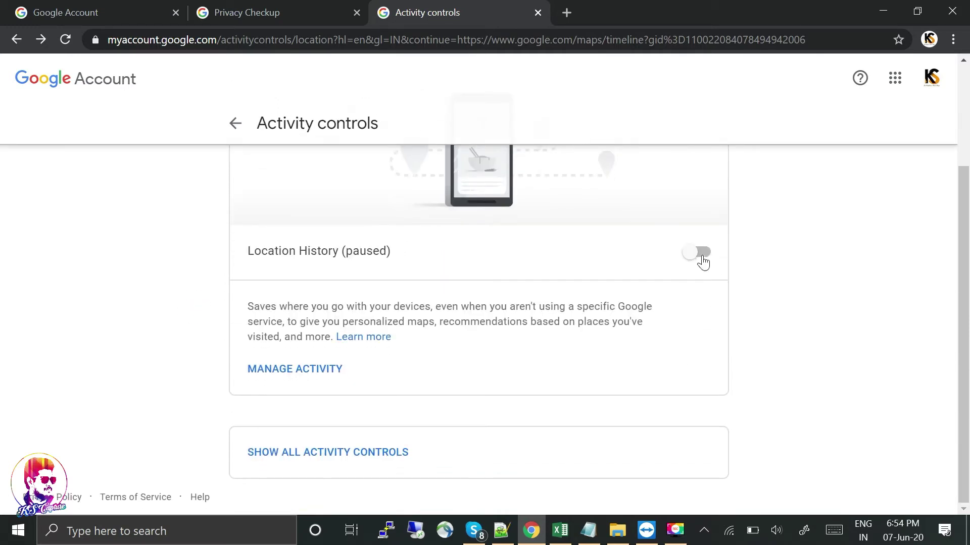
click(702, 254)
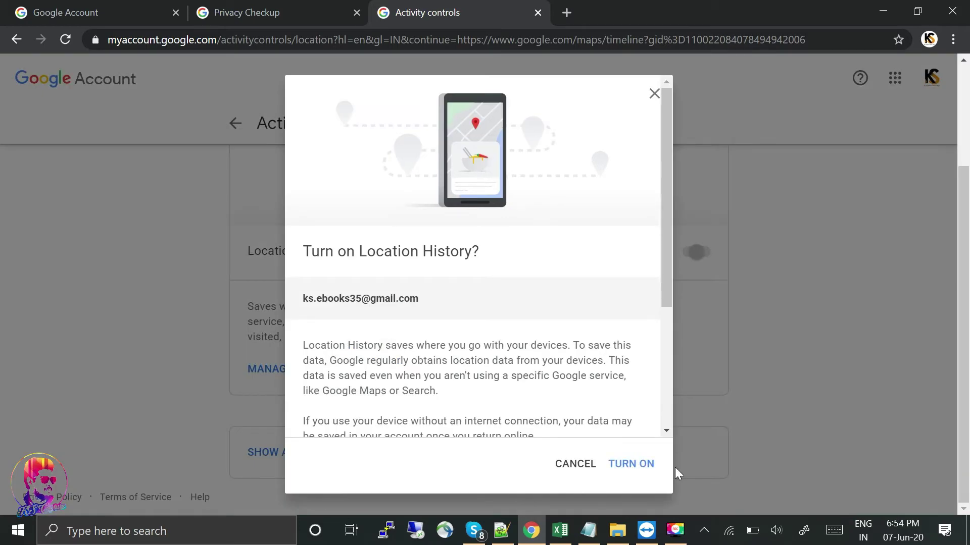
click(631, 467)
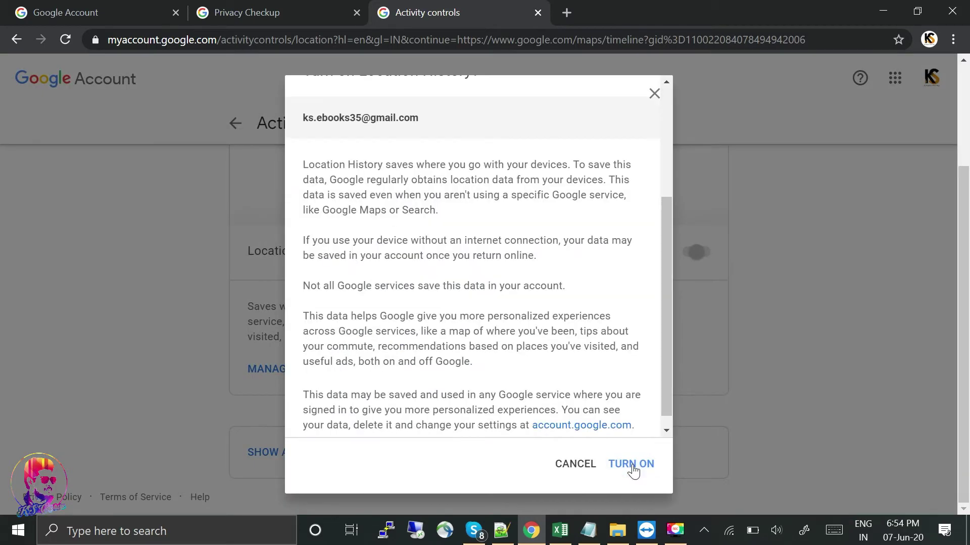
click(633, 469)
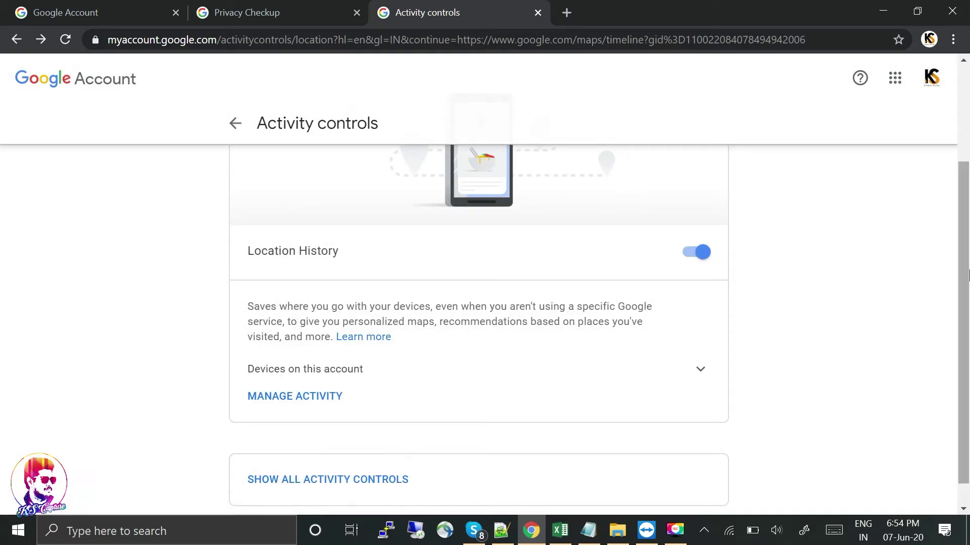
Pause Location History again and return to the previous page.
drag(967, 275, 967, 177)
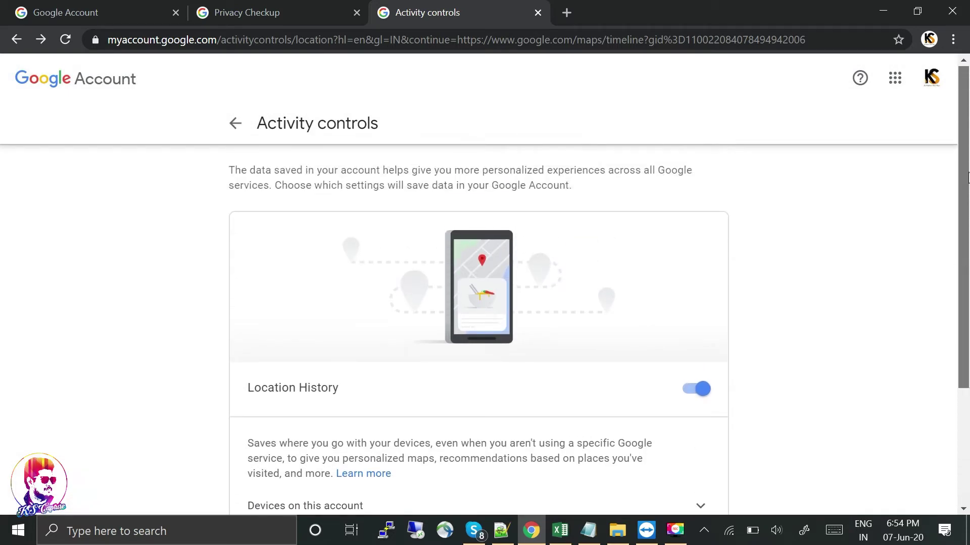
click(690, 392)
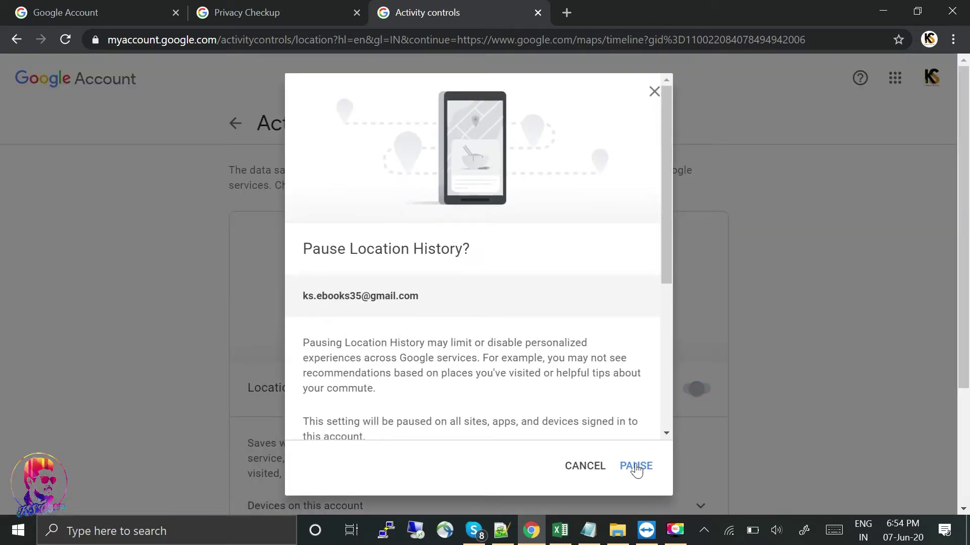
scroll(636, 470, down, 4)
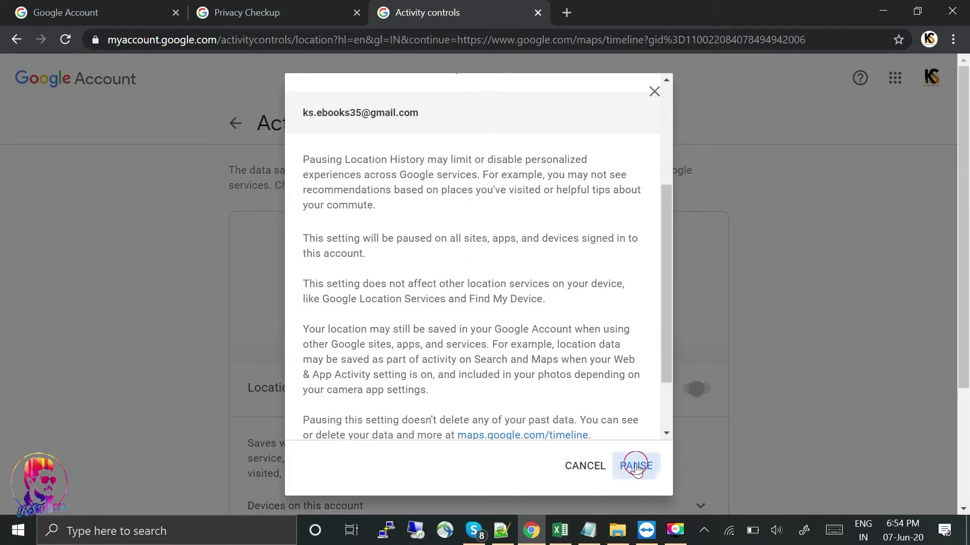
scroll(636, 470, down, 1)
click(637, 467)
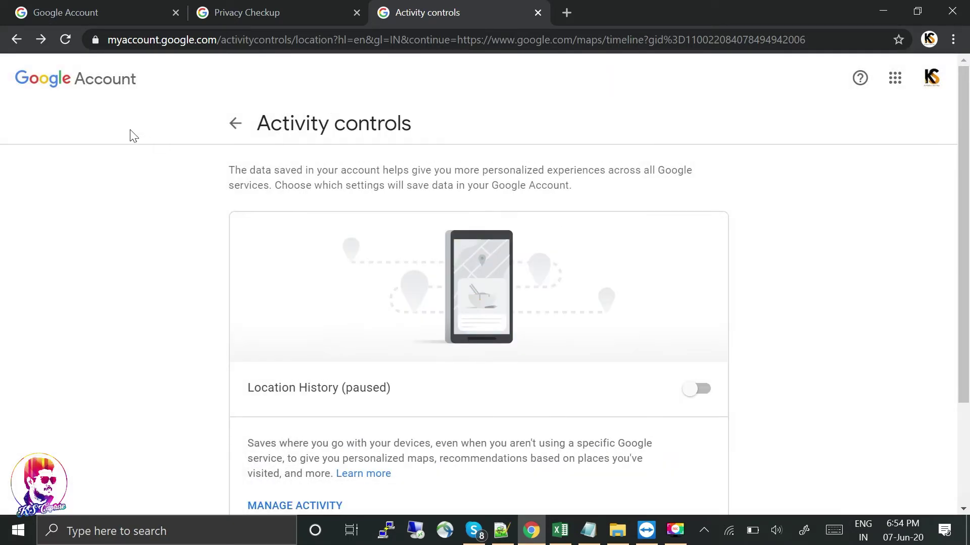
click(234, 126)
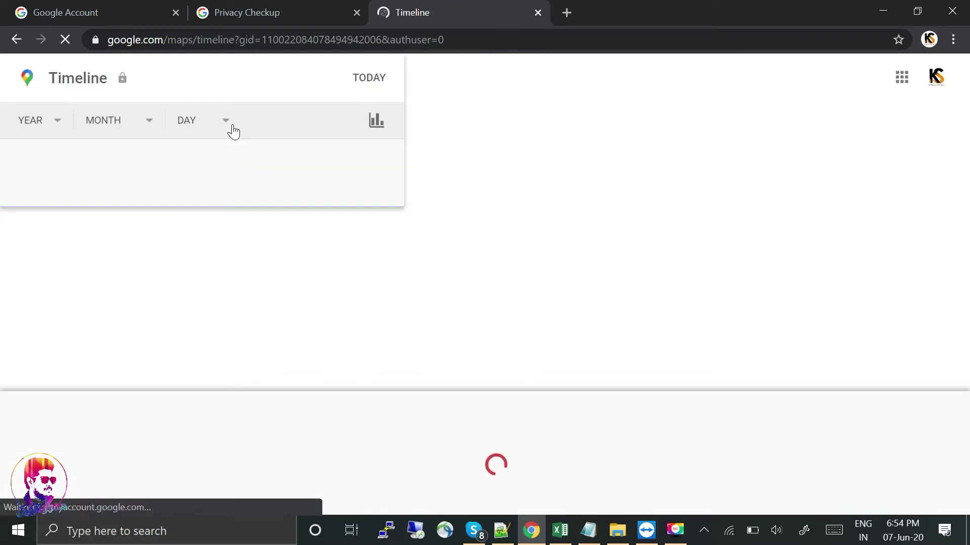
Return to the first Google Account tab and scroll Data & personalization to Activity controls.
click(257, 11)
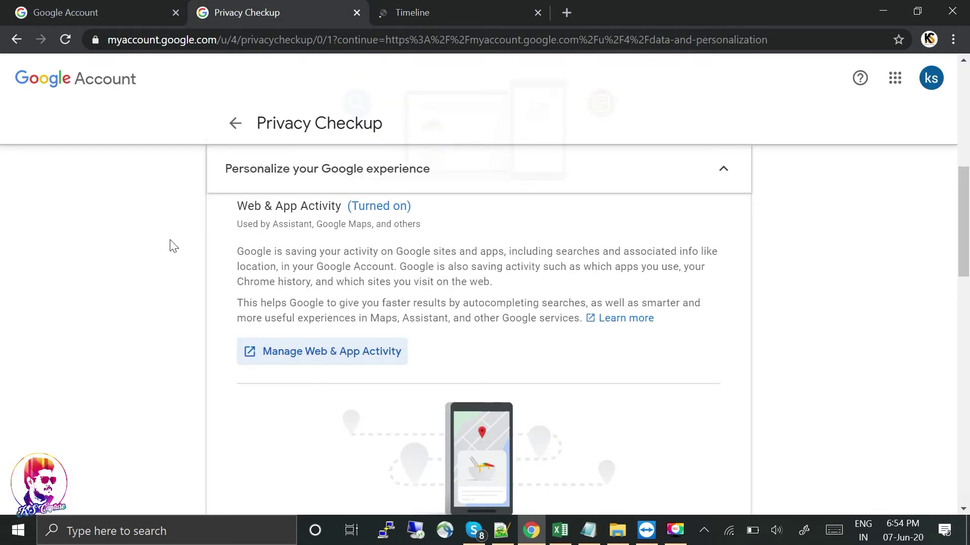
click(16, 39)
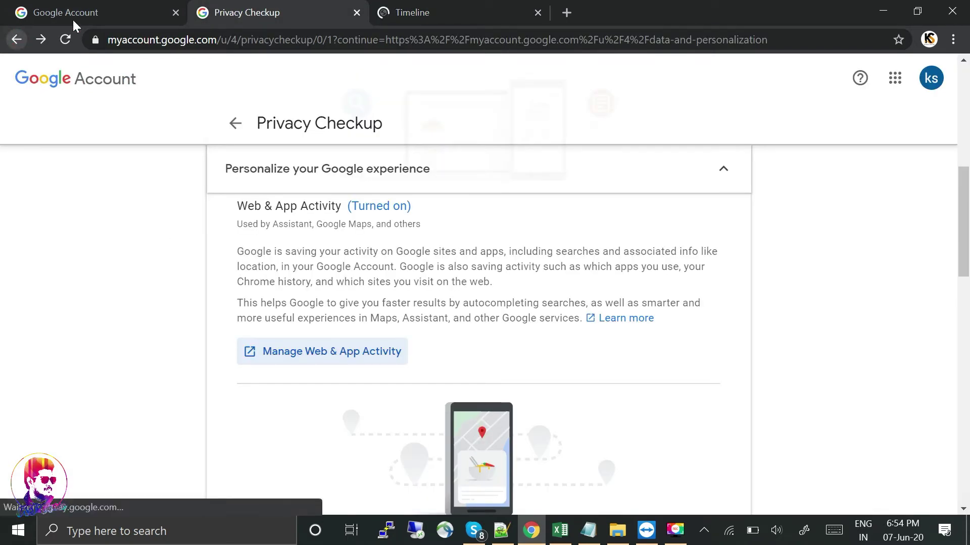
click(81, 16)
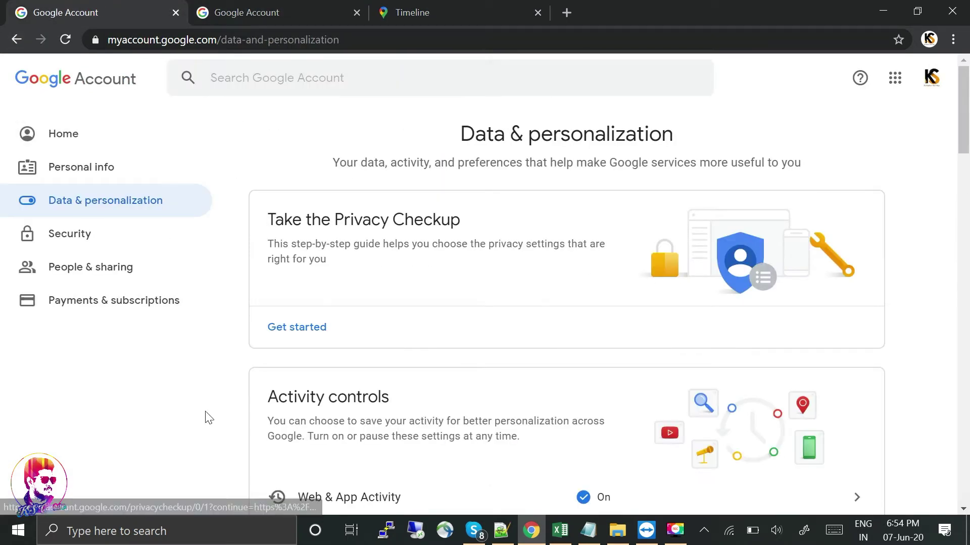
scroll(196, 419, down, 2)
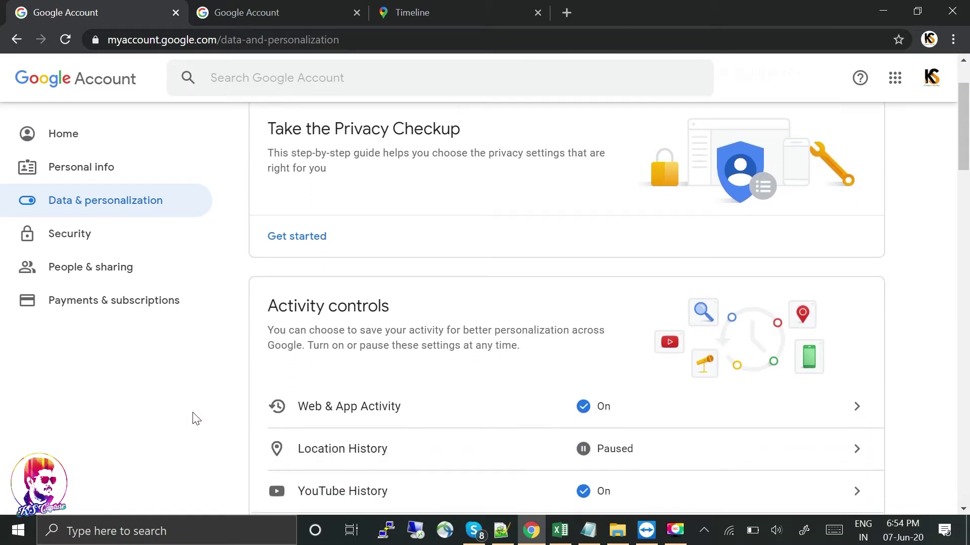
scroll(196, 419, down, 2)
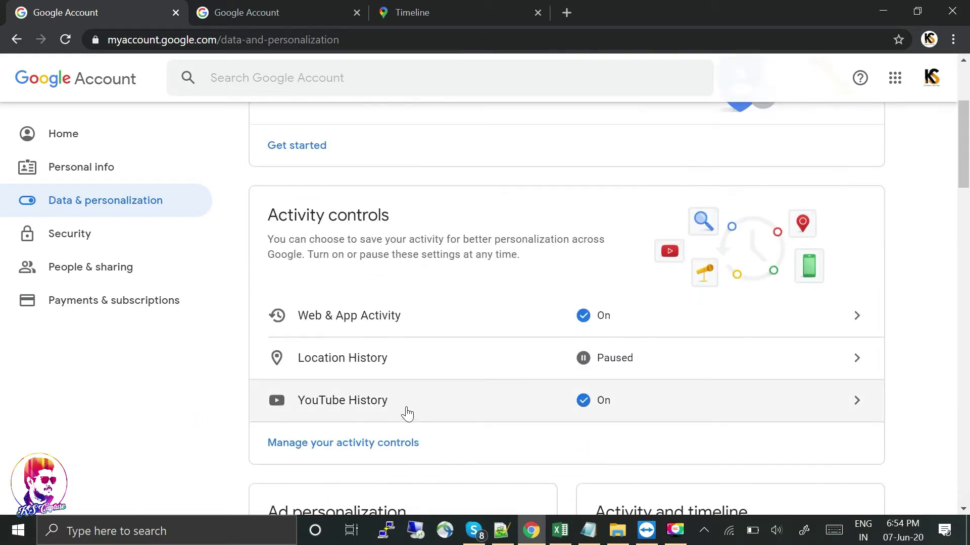
Open YouTube History settings, on for watched videos and searches, and view its saved activity.
click(440, 413)
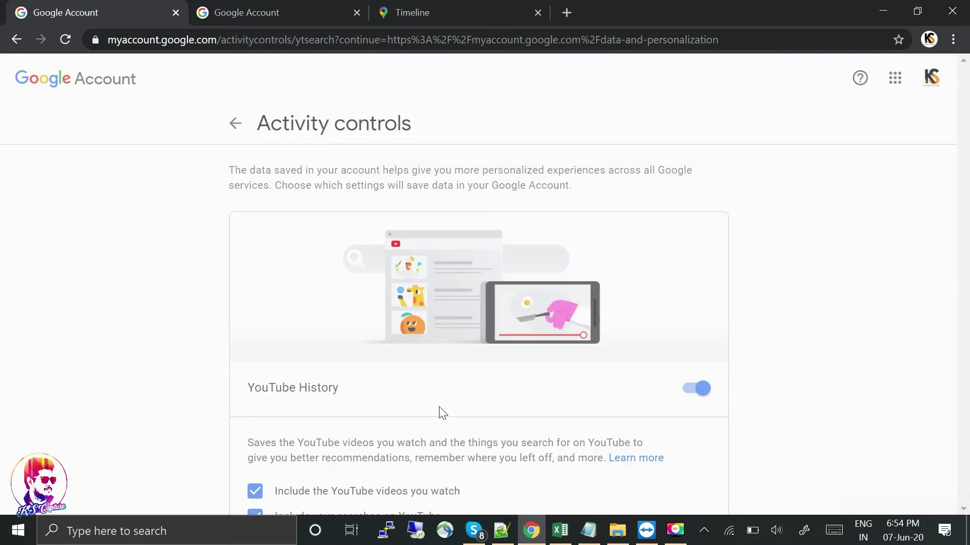
click(106, 301)
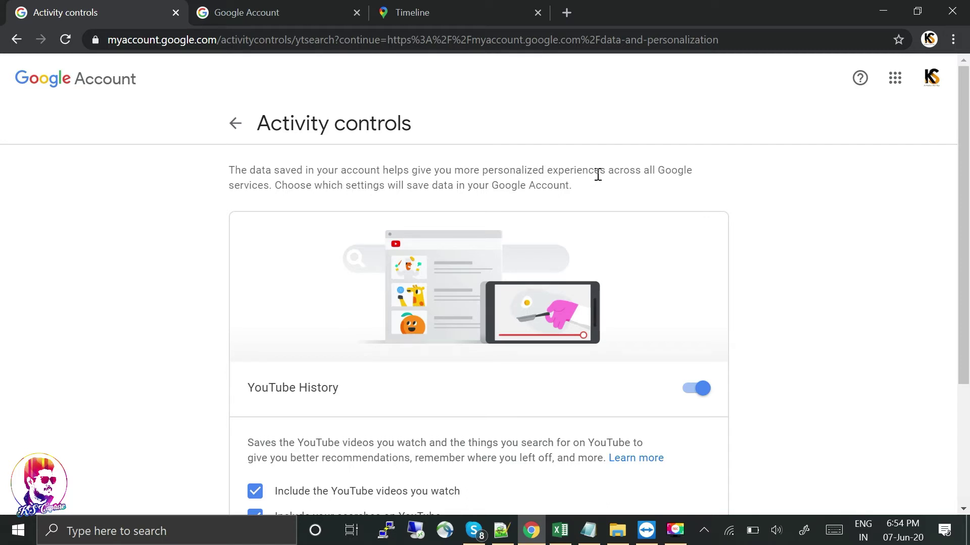
scroll(164, 238, down, 1)
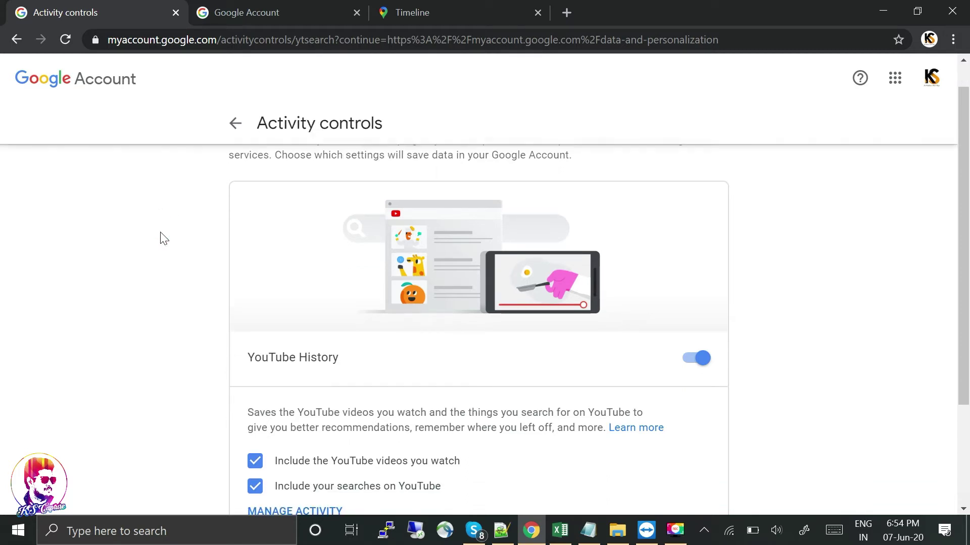
scroll(164, 237, down, 3)
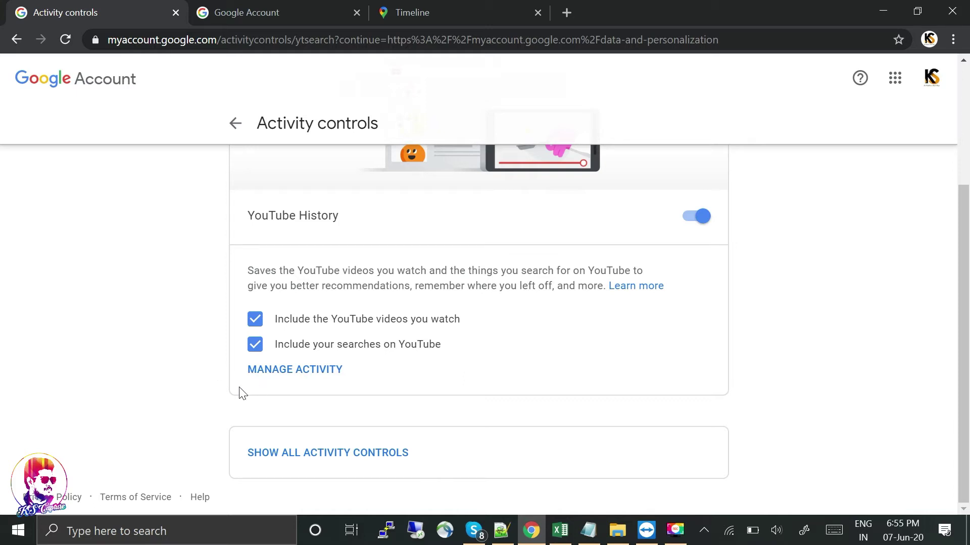
click(320, 374)
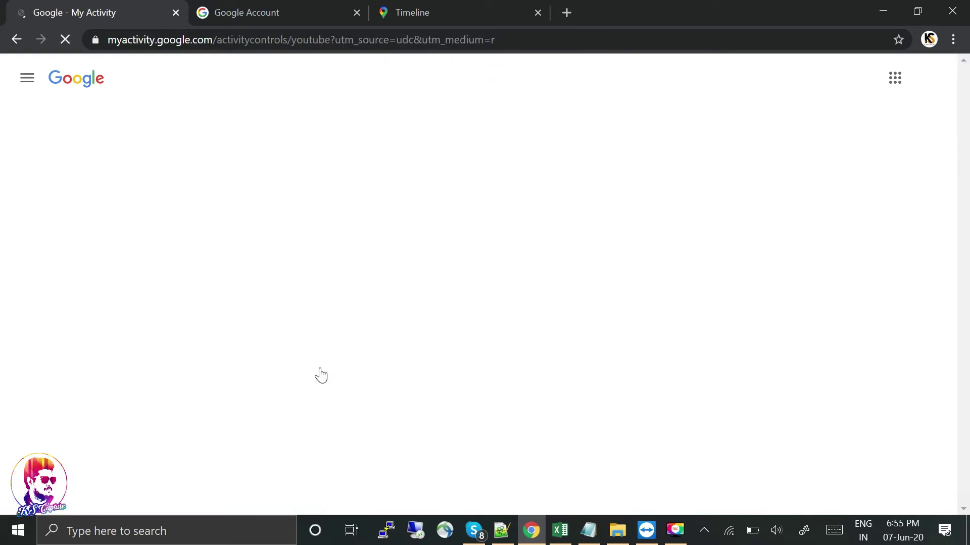
Scroll the YouTube History page down to the June 2 watched videos and searches.
drag(963, 85, 968, 114)
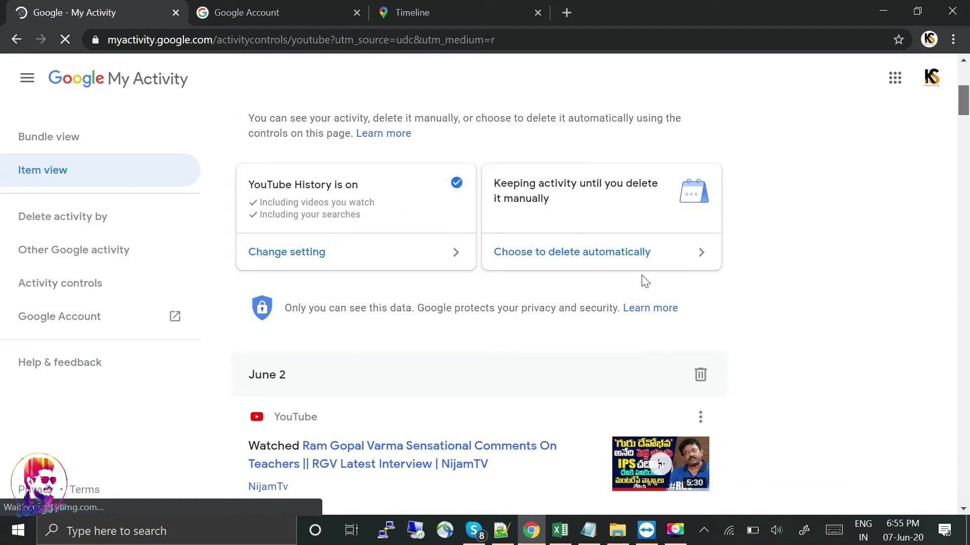
scroll(556, 255, down, 1)
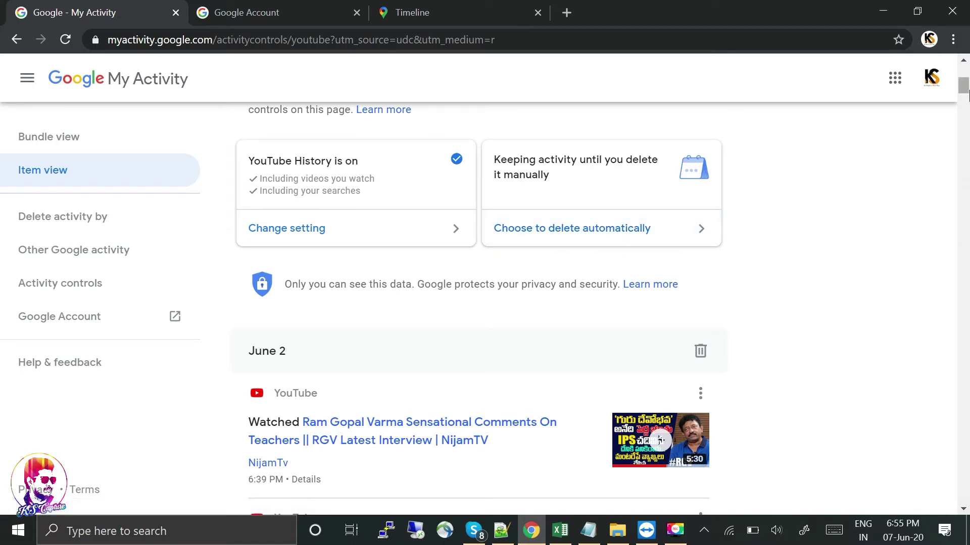
mouse_move(965, 87)
mouse_down()
mouse_move(965, 105)
mouse_move(966, 80)
mouse_move(966, 89)
mouse_up()
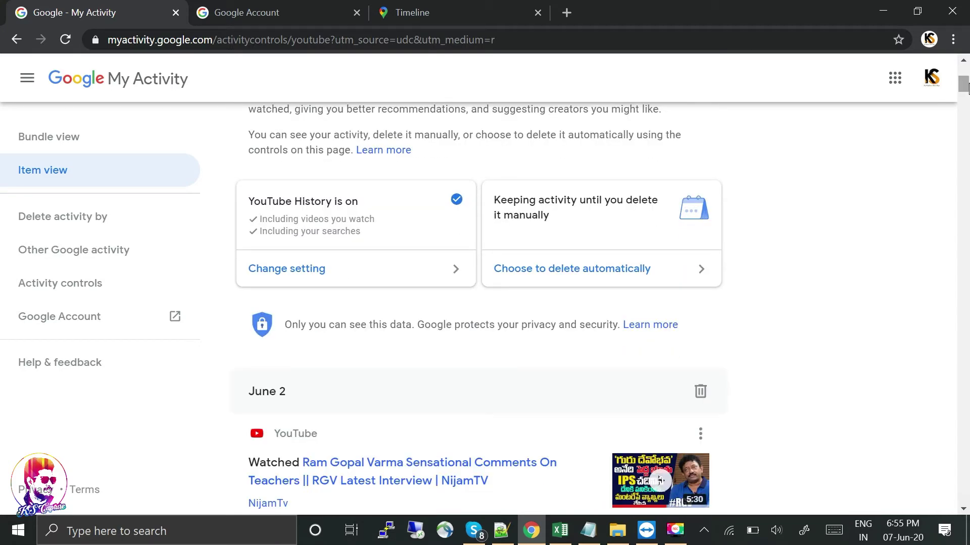
Choose auto-delete after 3 months for YouTube History and continue.
click(573, 276)
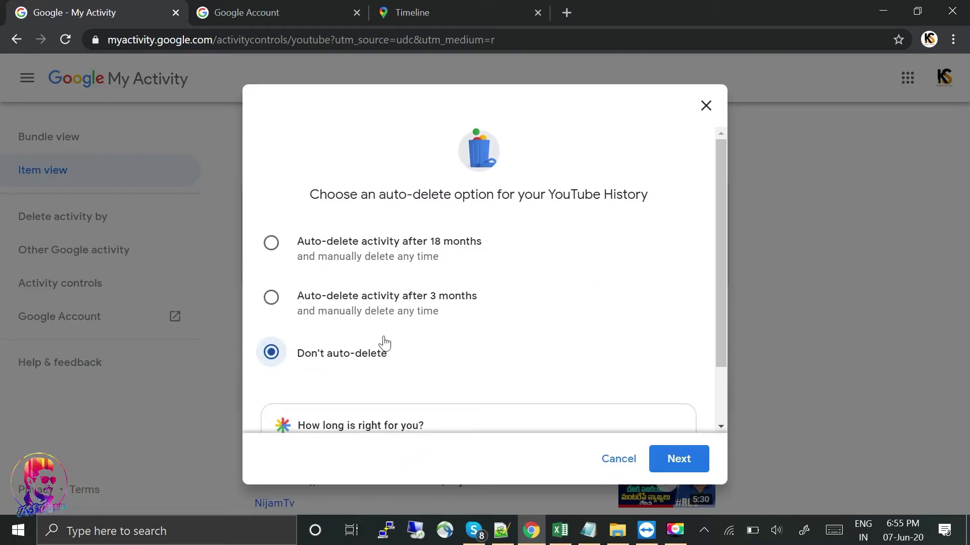
drag(717, 259, 717, 315)
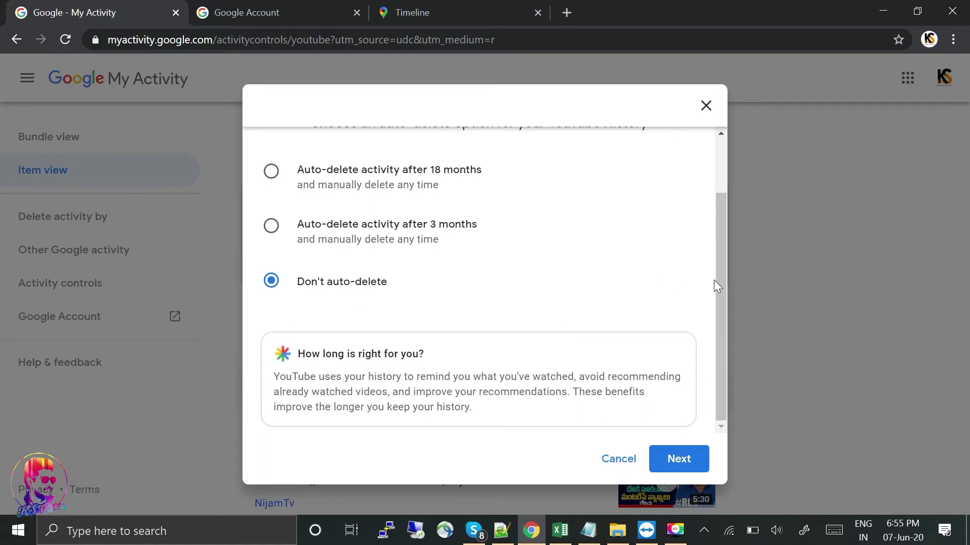
drag(720, 295, 729, 219)
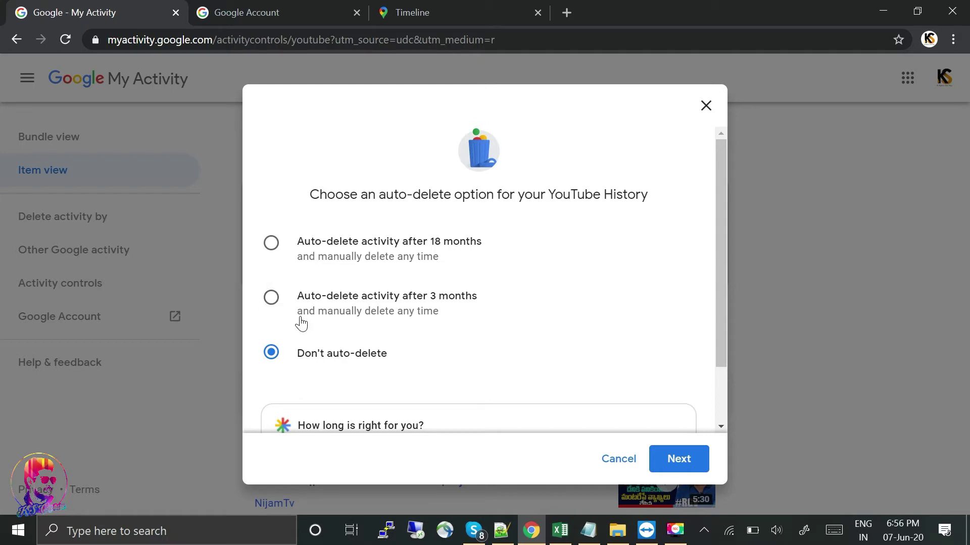
click(271, 300)
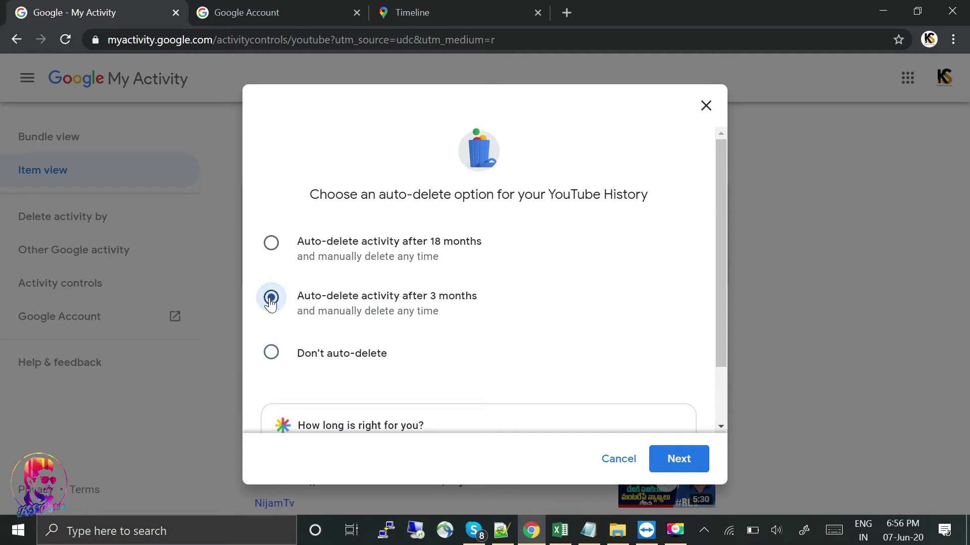
click(681, 458)
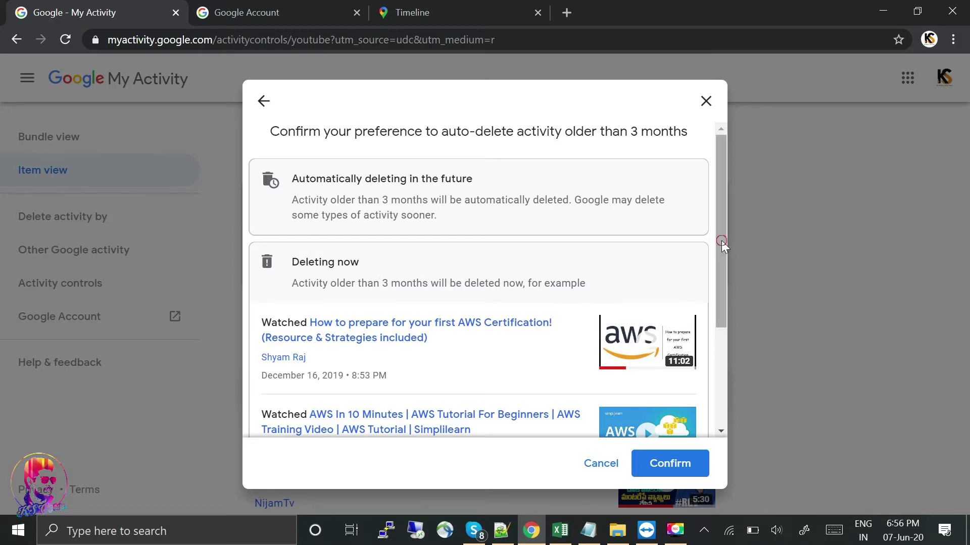
Confirm the 3-month auto-delete, dismiss the saved notice, and return to Data & personalization.
drag(721, 240, 728, 265)
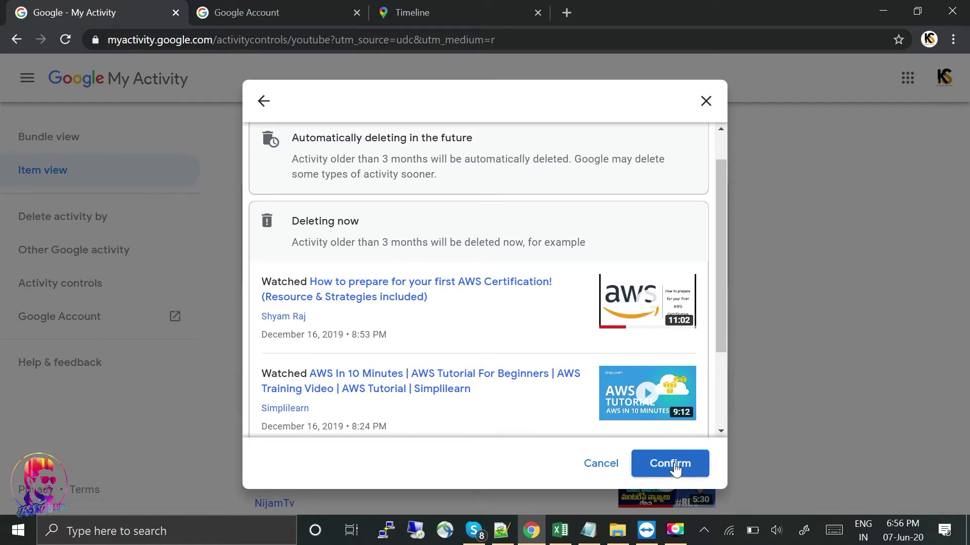
click(723, 416)
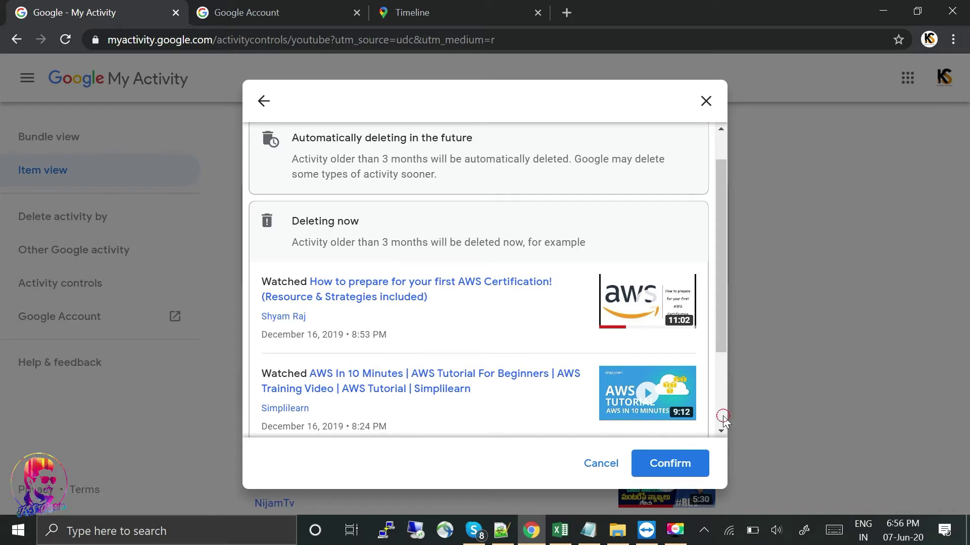
click(668, 464)
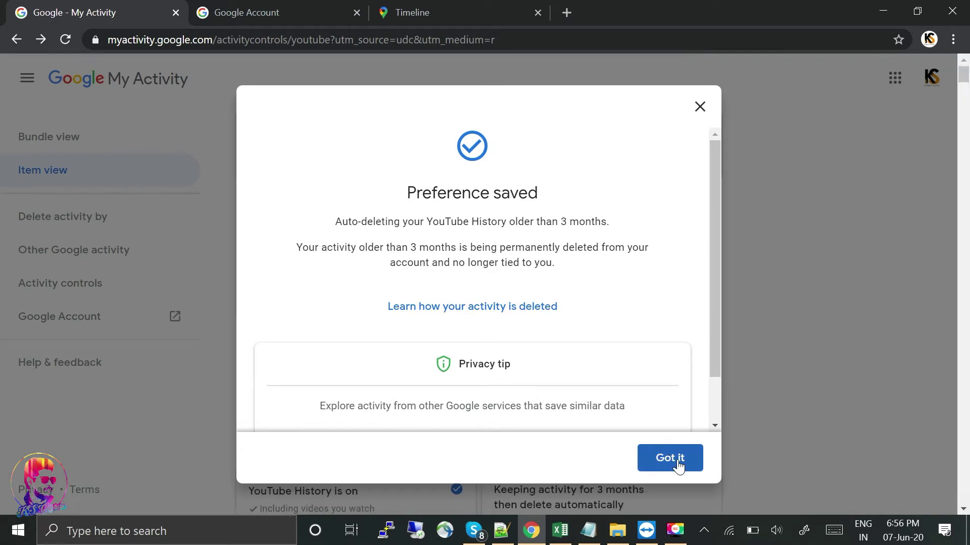
click(679, 464)
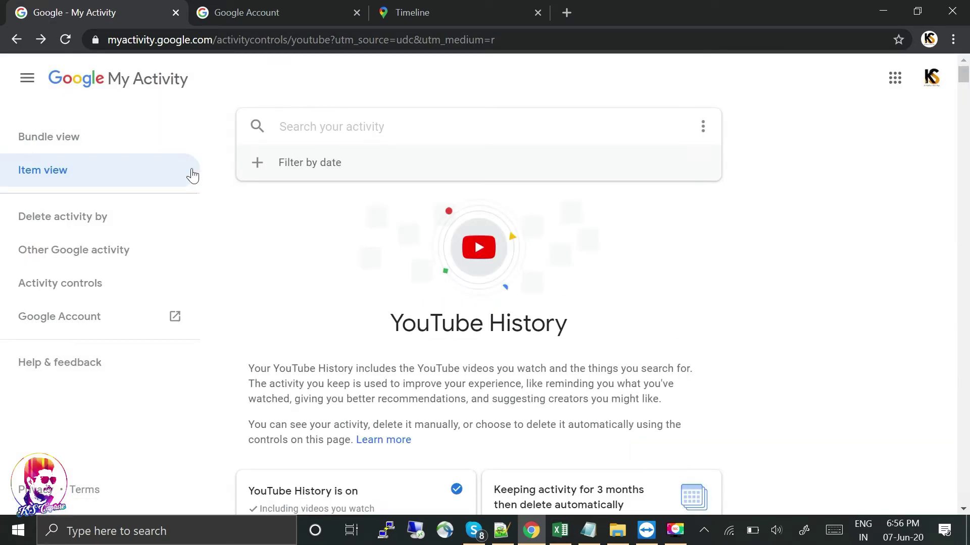
click(8, 39)
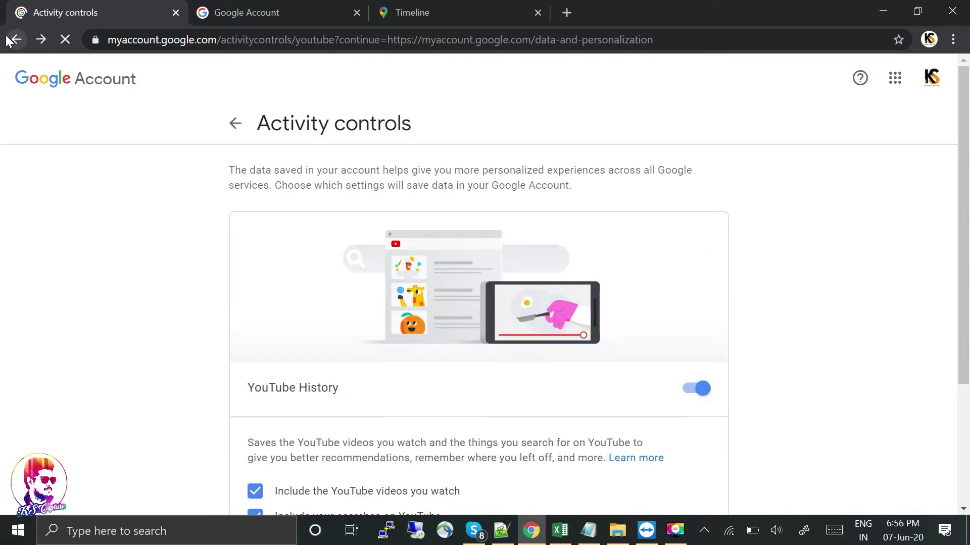
click(16, 41)
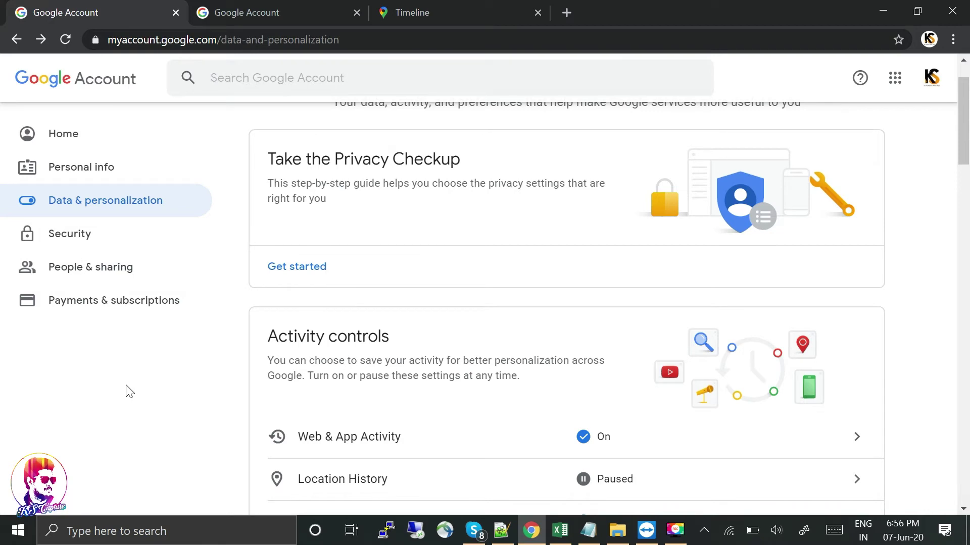
Open My Activity and scroll through today's recorded searches and app use.
scroll(130, 392, down, 3)
scroll(130, 392, down, 5)
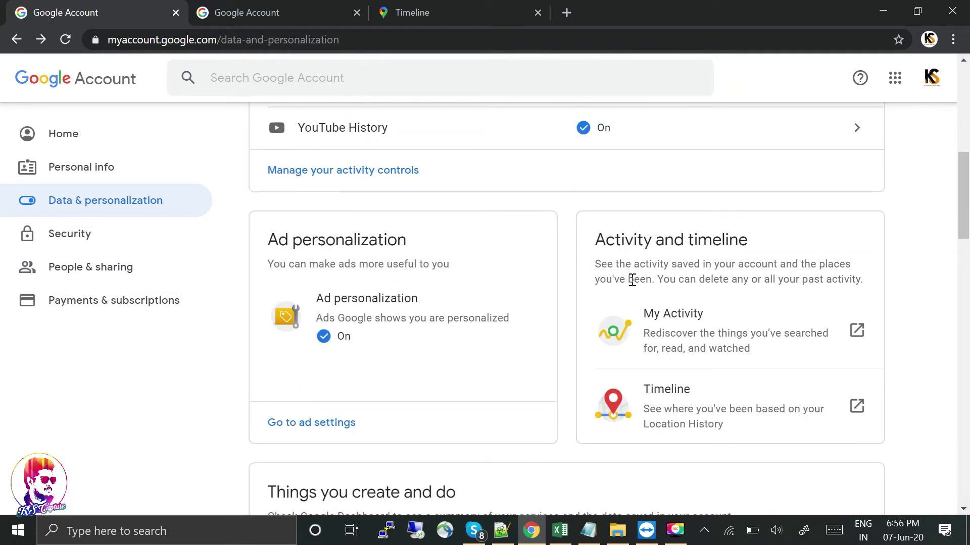
click(712, 337)
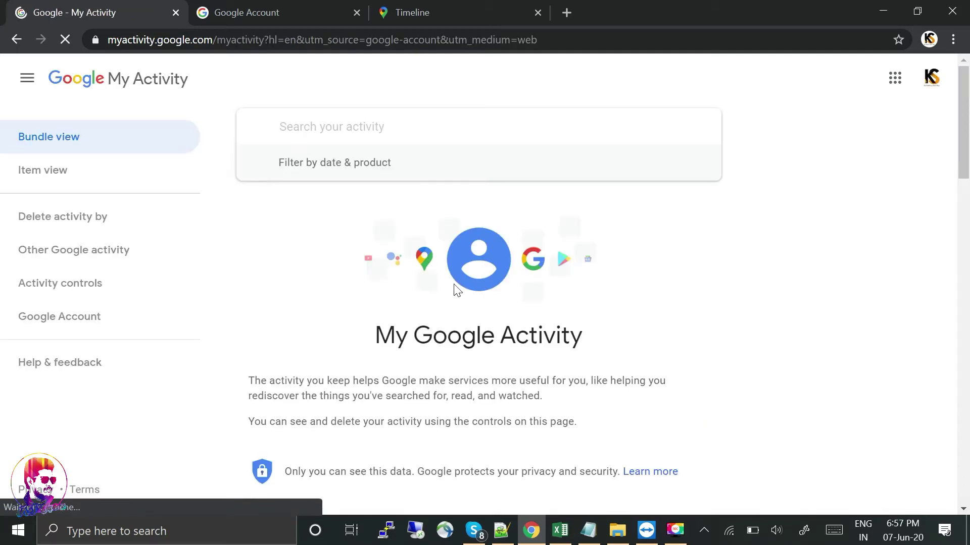
scroll(287, 267, down, 7)
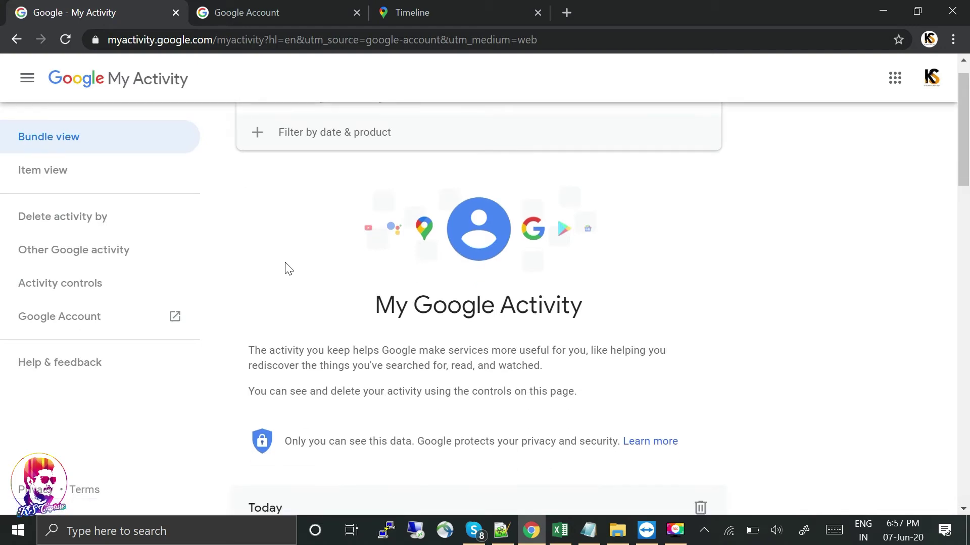
scroll(285, 265, down, 2)
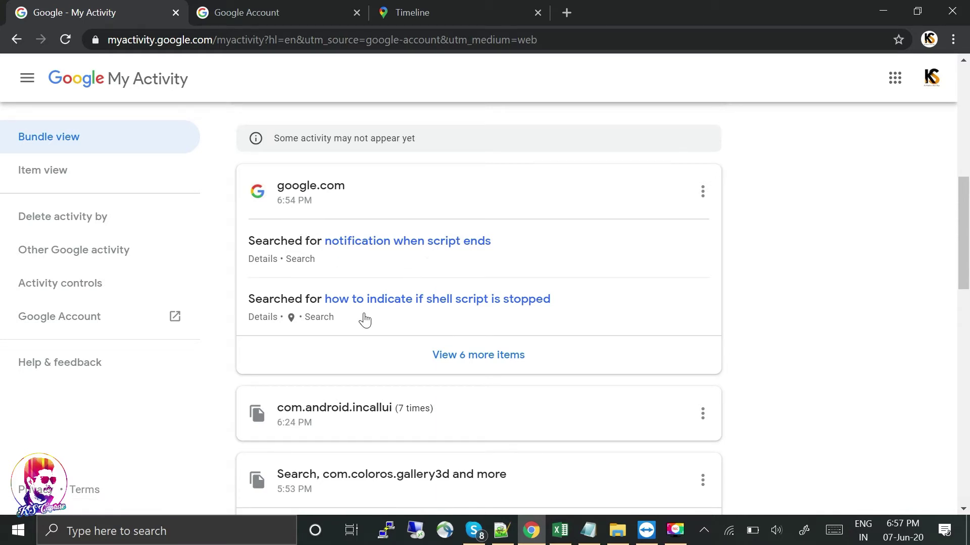
scroll(411, 316, down, 1)
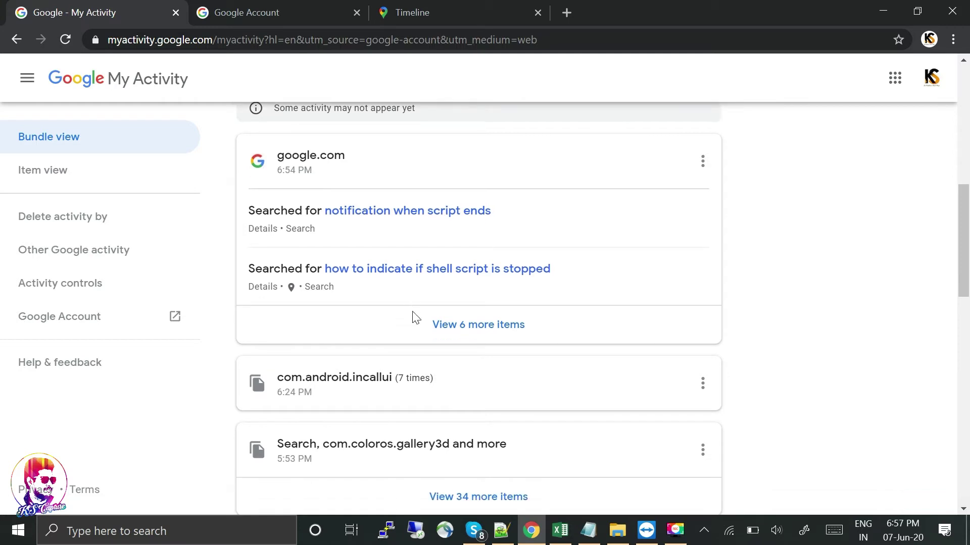
scroll(393, 298, down, 3)
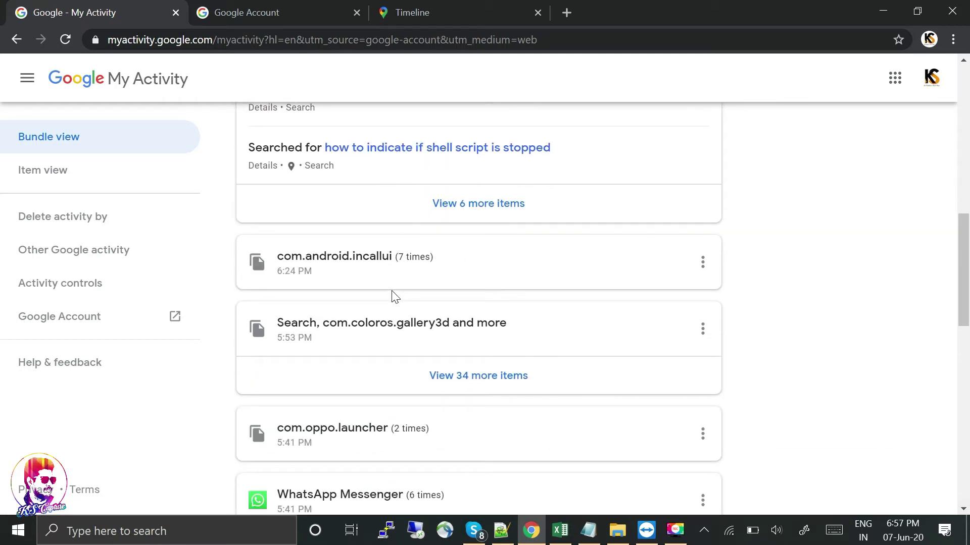
scroll(395, 297, down, 2)
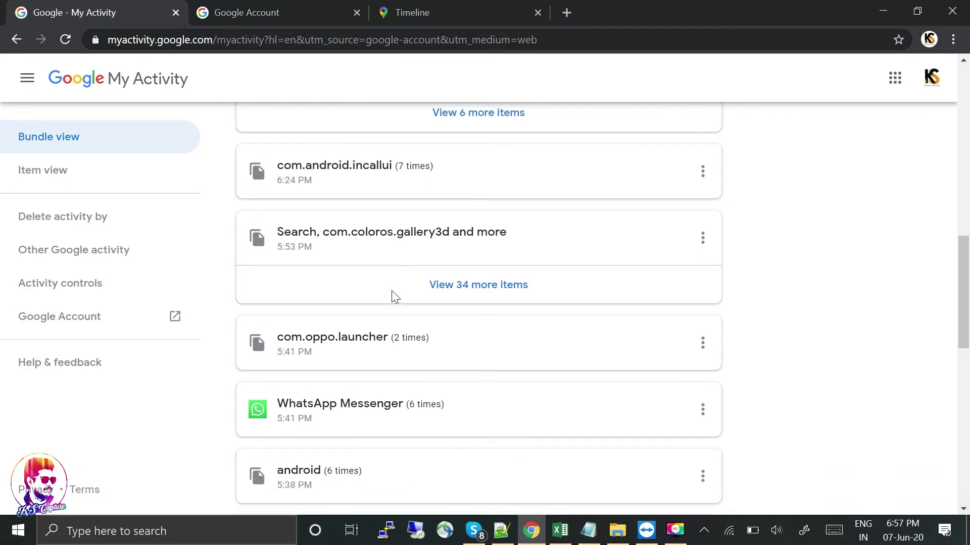
scroll(396, 296, down, 3)
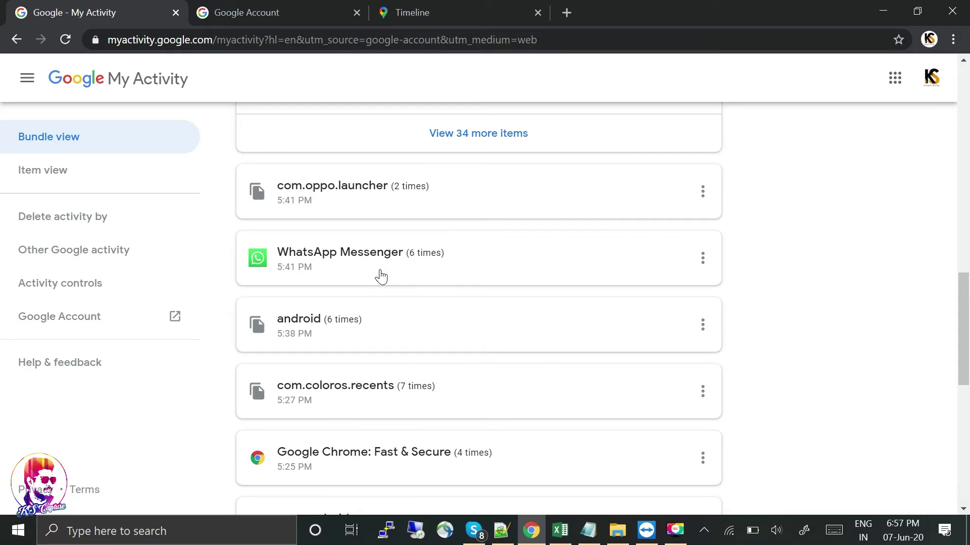
View the WhatsApp Messenger usage details, close them, and keep browsing today's entries.
click(381, 276)
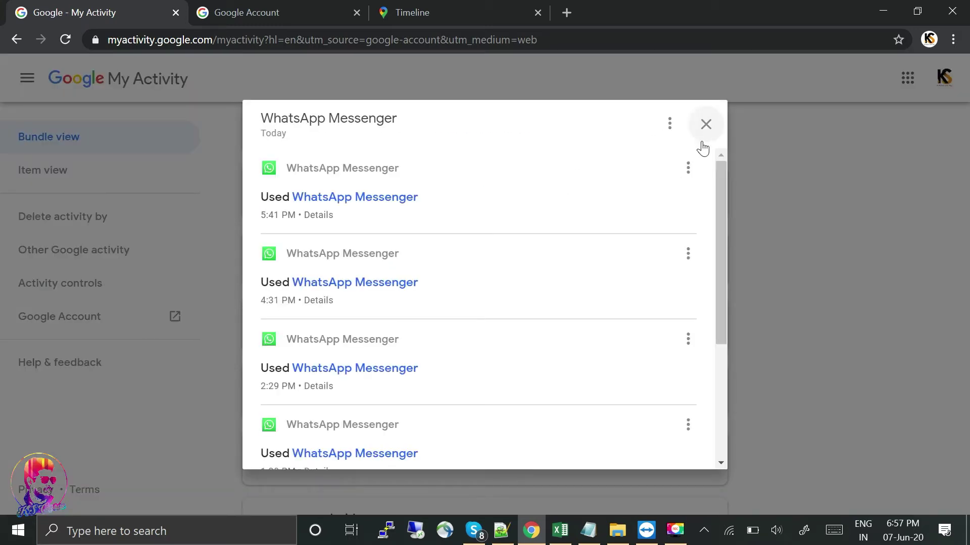
drag(718, 202, 750, 159)
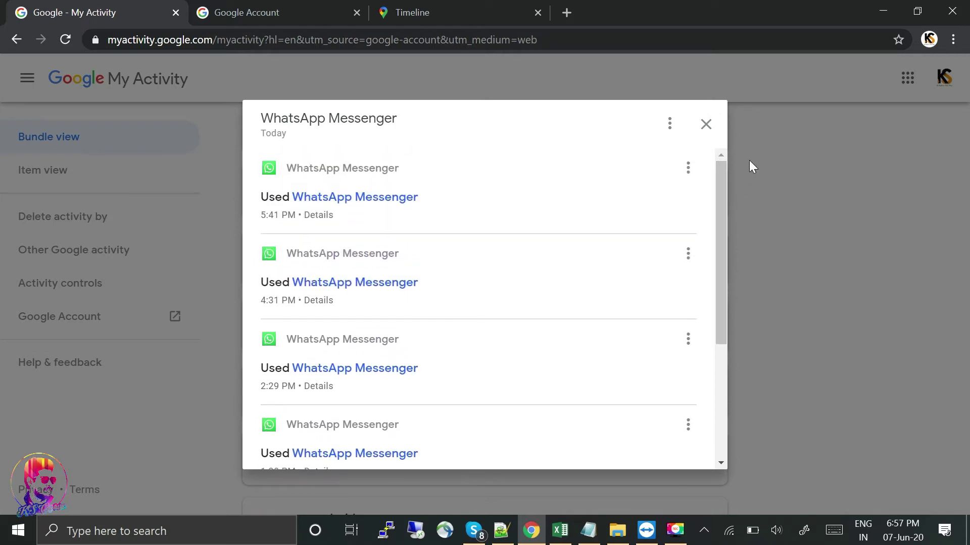
click(705, 125)
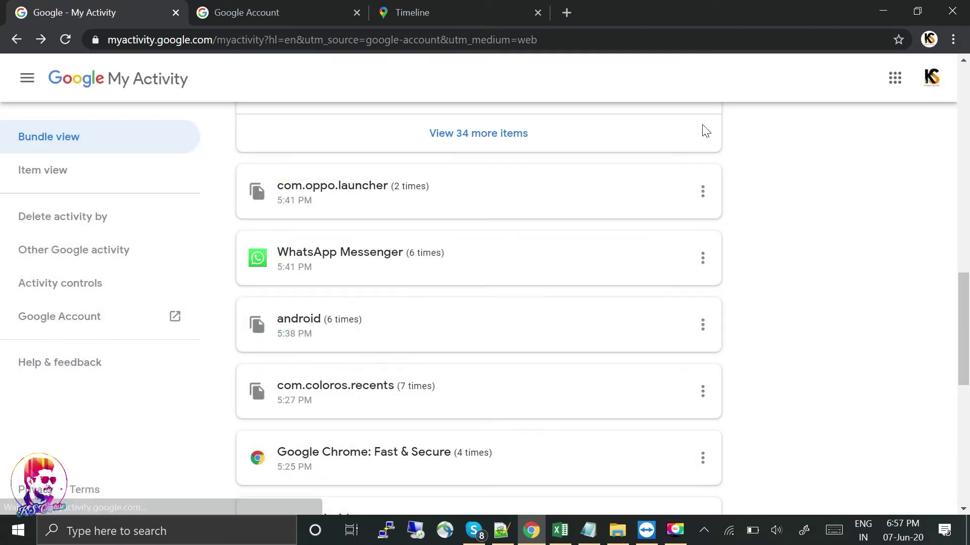
click(781, 241)
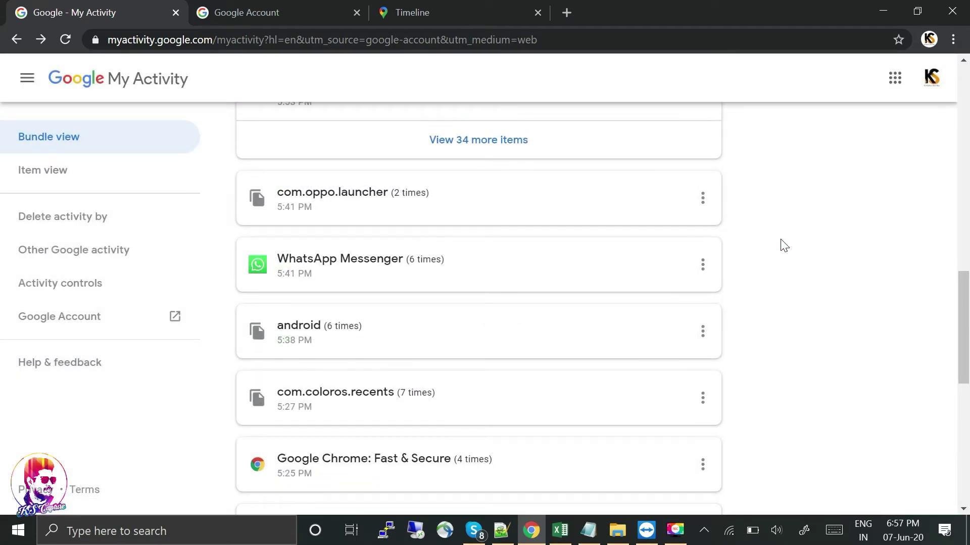
scroll(781, 246, down, 4)
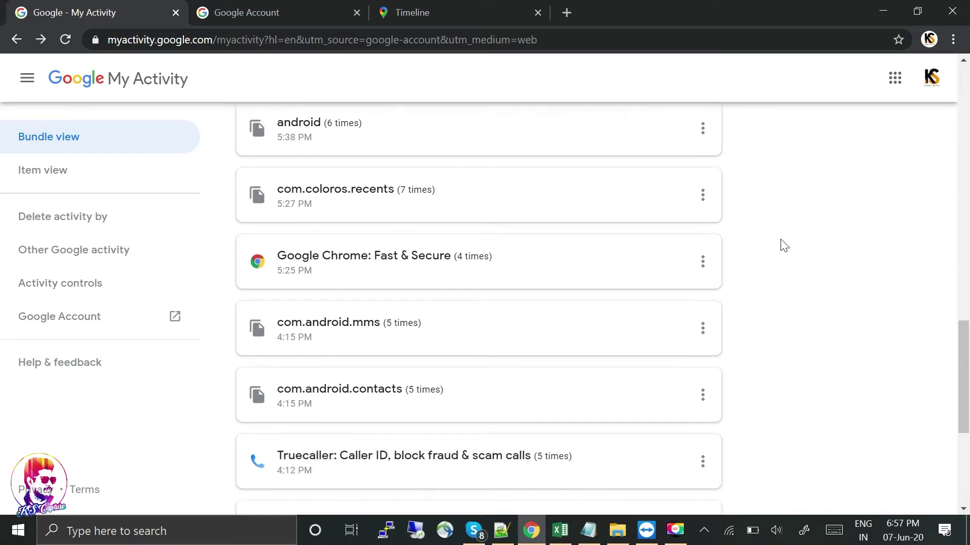
scroll(784, 245, down, 2)
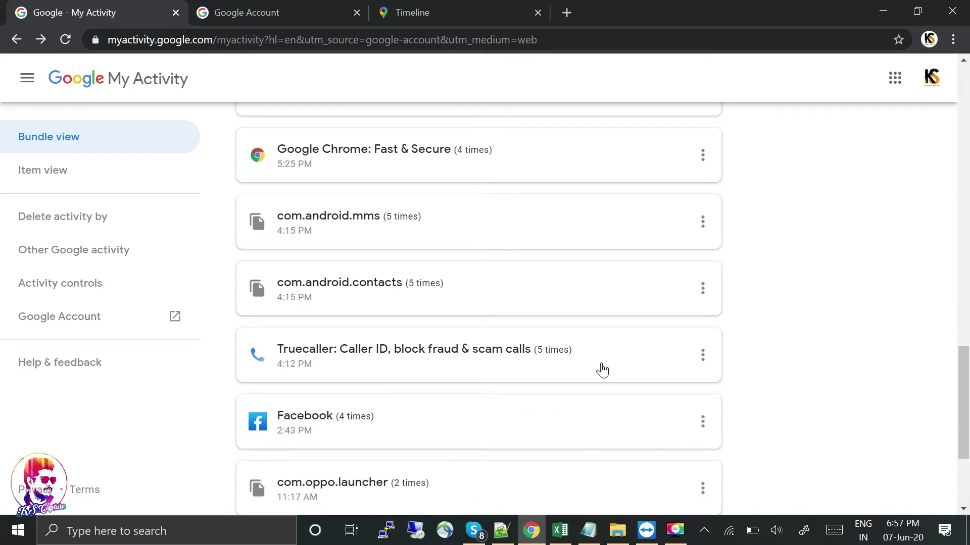
scroll(602, 370, down, 4)
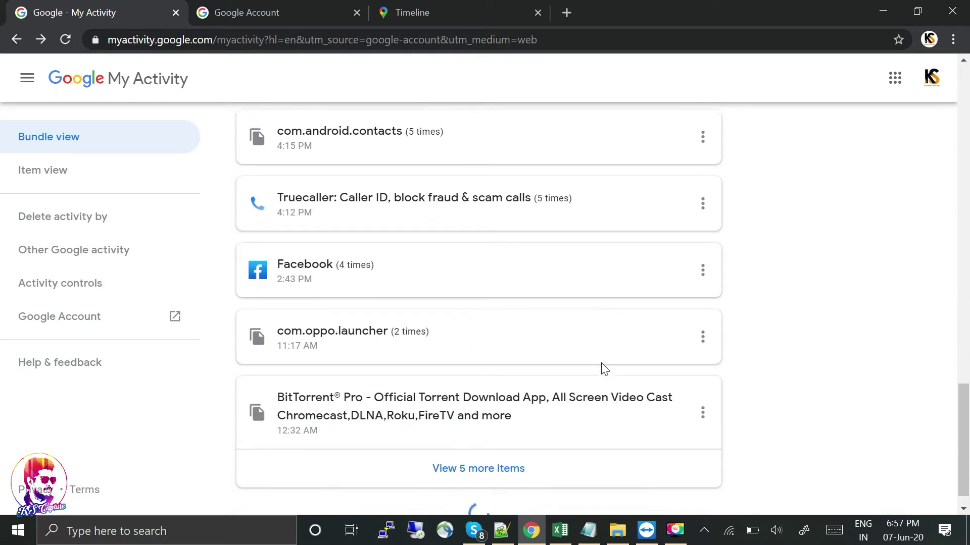
scroll(603, 370, up, 20)
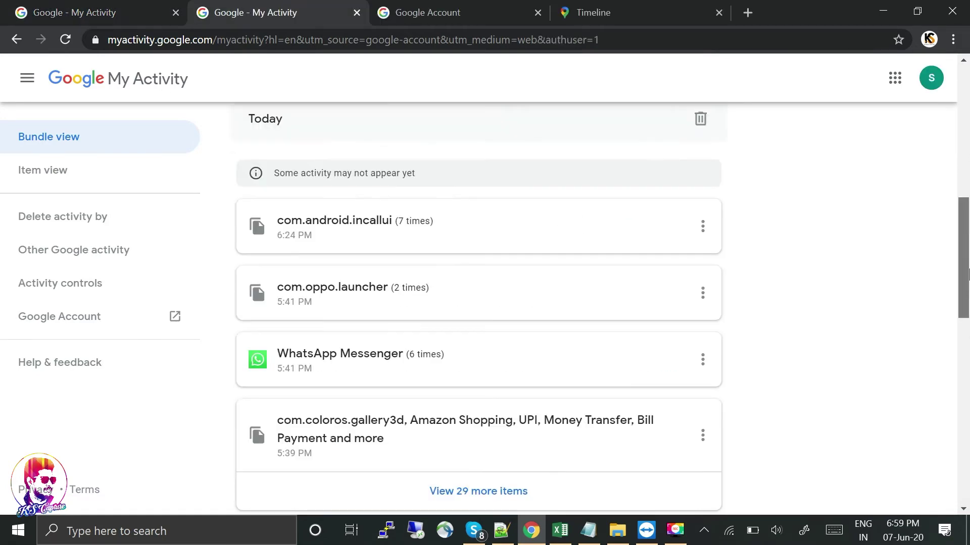
Delete all of Today's activity via its trash icon and dismiss the Deletion complete notice.
scroll(969, 289, down, 1)
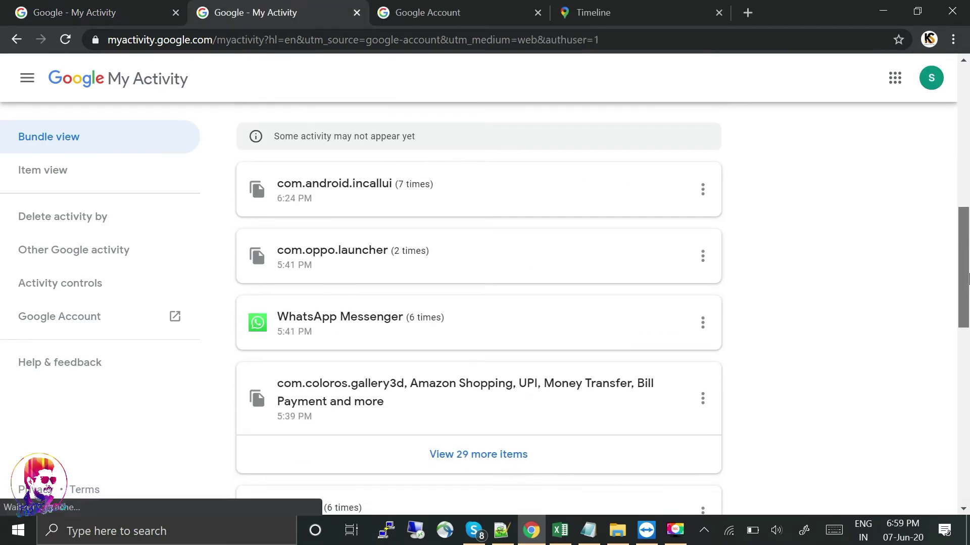
scroll(968, 289, down, 1)
scroll(969, 288, down, 1)
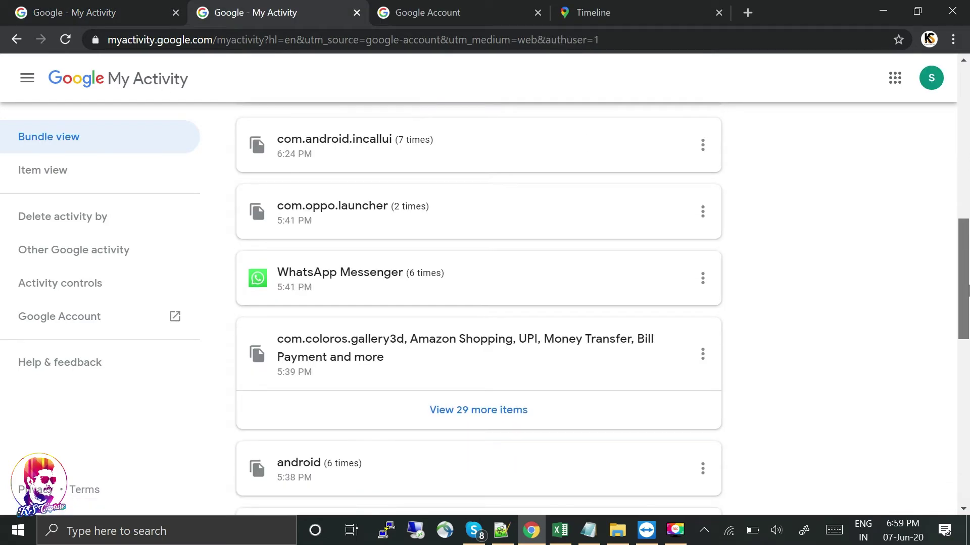
drag(968, 289, 969, 313)
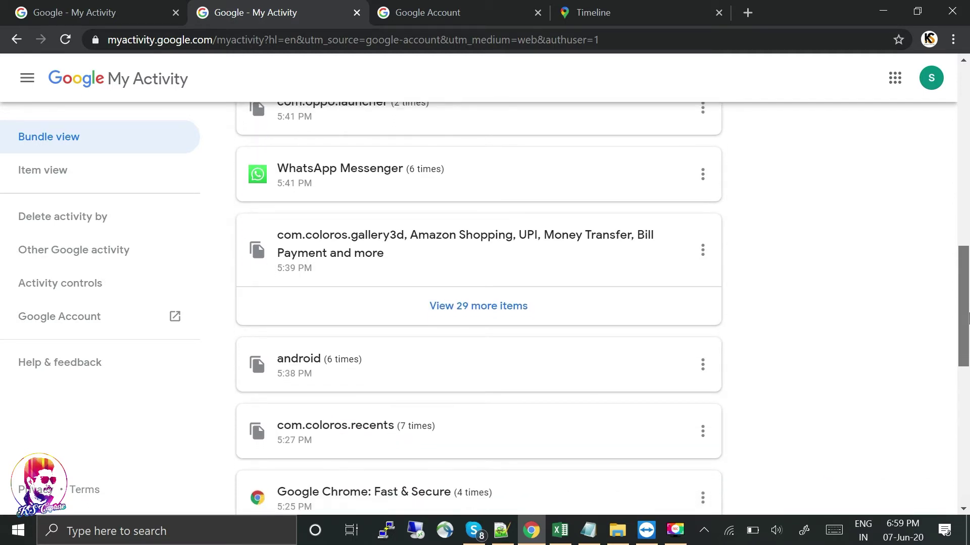
drag(968, 317, 966, 427)
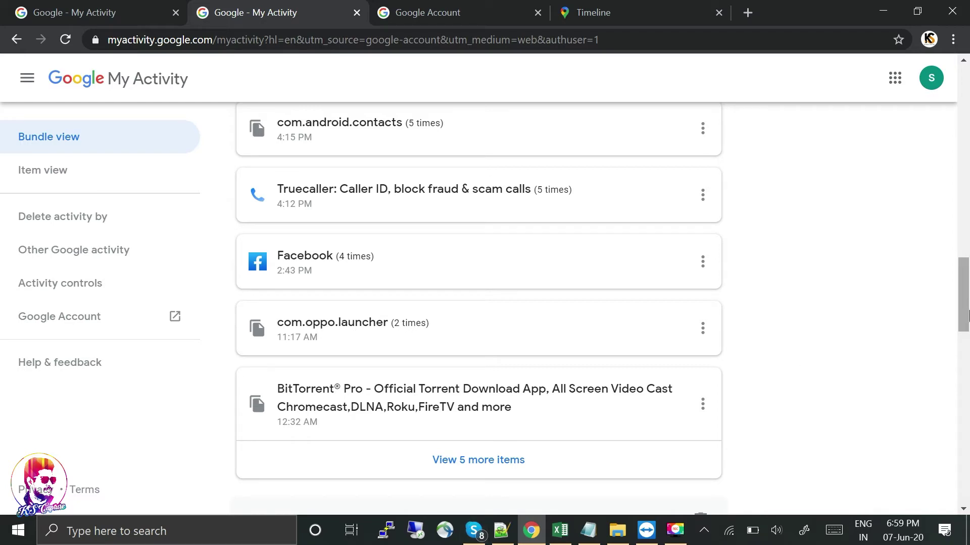
drag(968, 316, 968, 177)
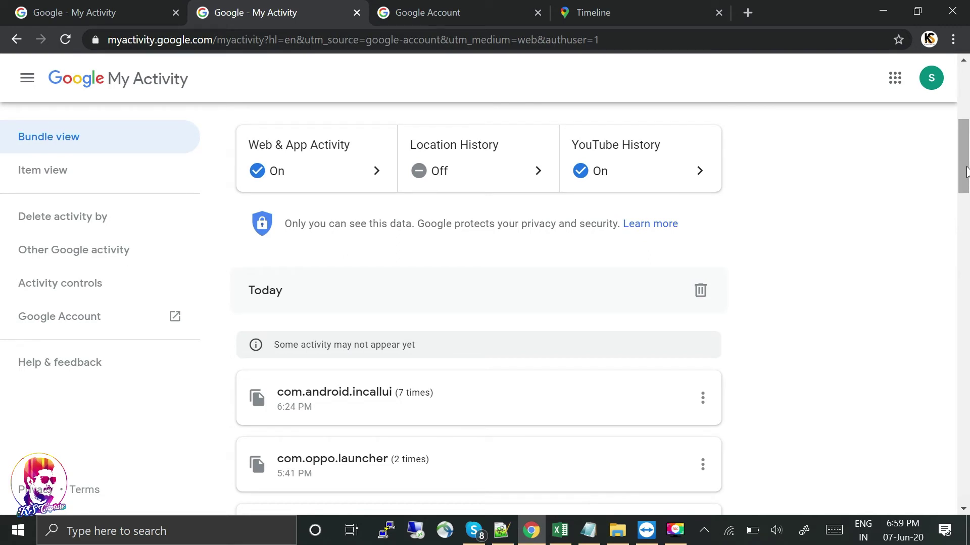
drag(966, 171, 966, 181)
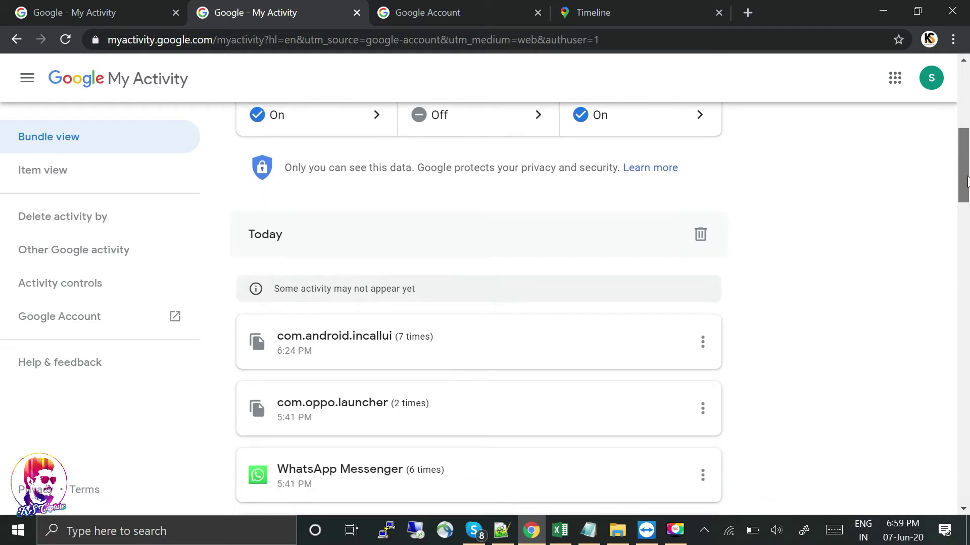
click(701, 238)
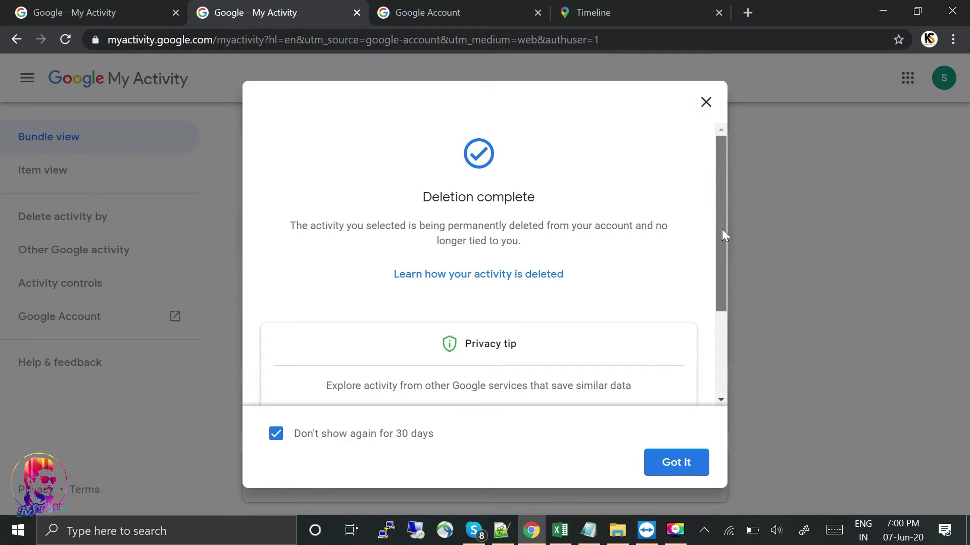
drag(722, 229, 723, 317)
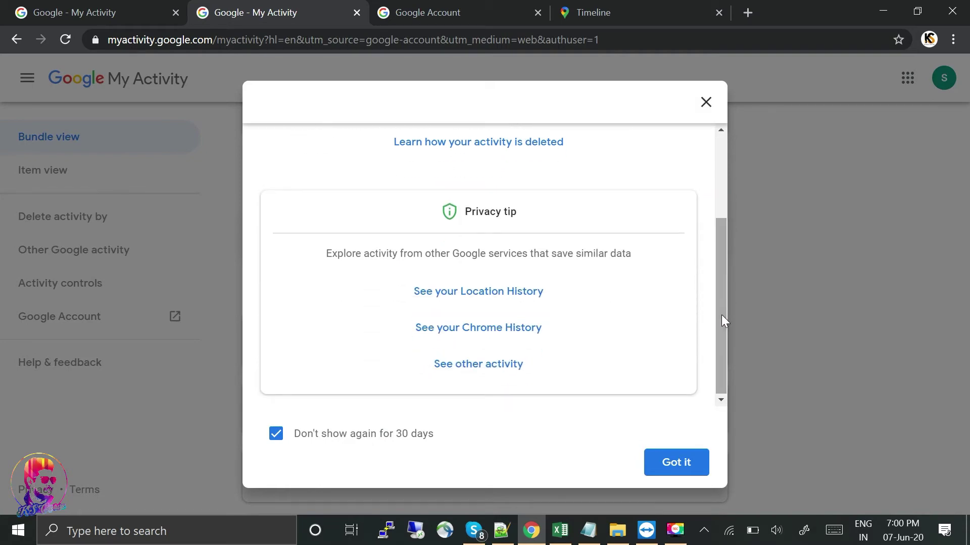
click(706, 102)
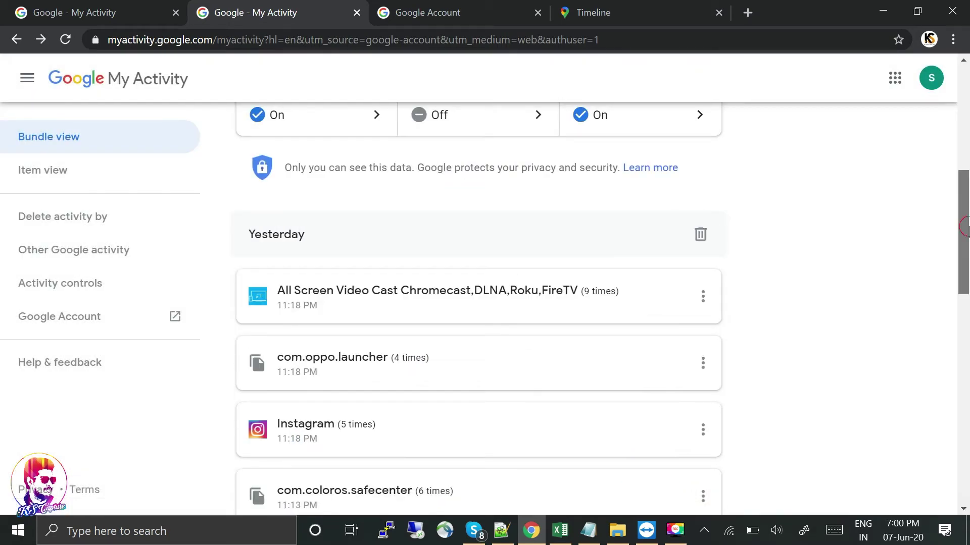
Open the more-options menu and start deleting activity by time range.
scroll(967, 201, up, 3)
drag(967, 201, 964, 78)
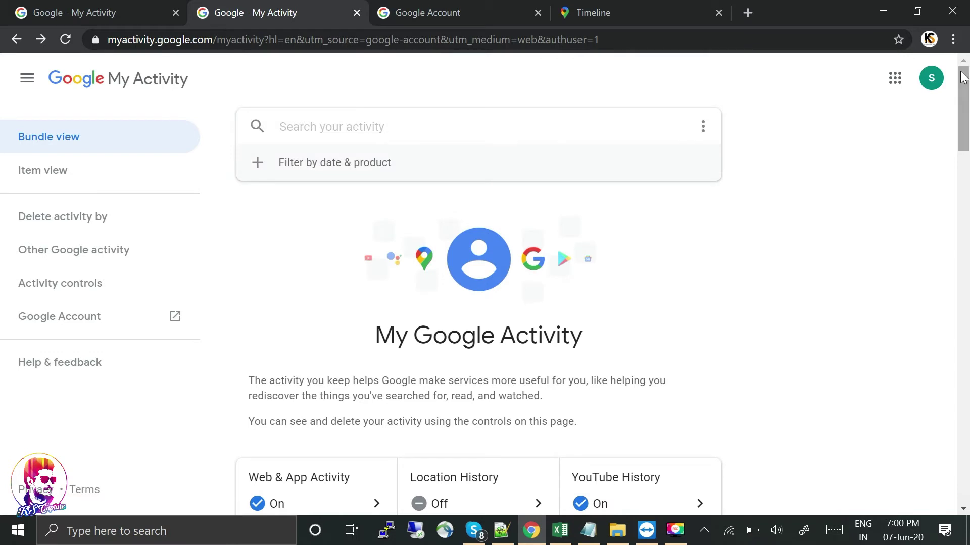
click(703, 132)
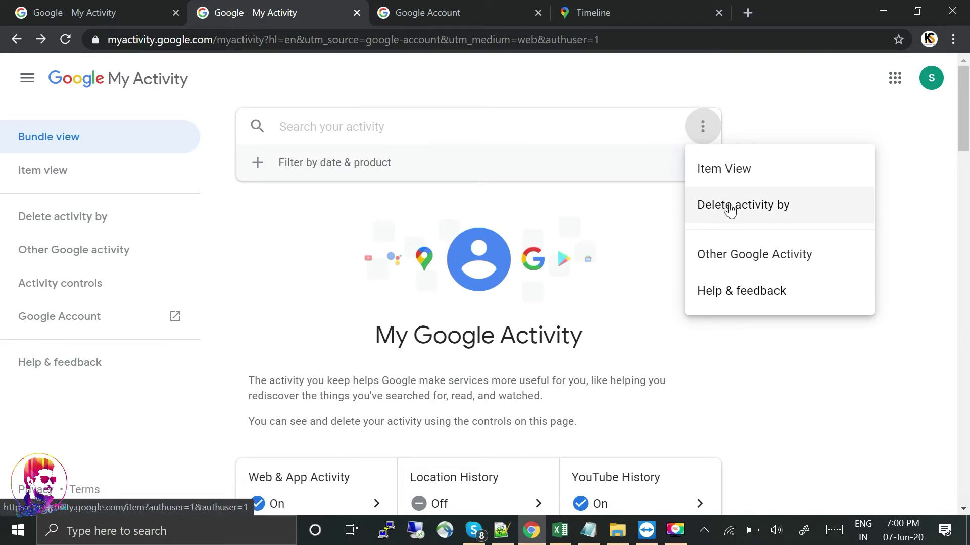
click(730, 206)
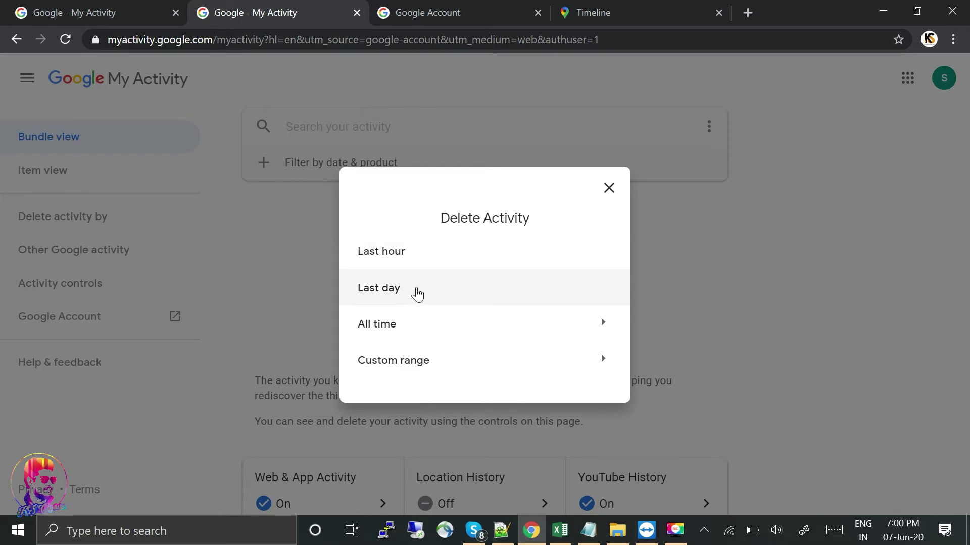
Delete All time activity for the five selected products and close the confirmation.
click(453, 332)
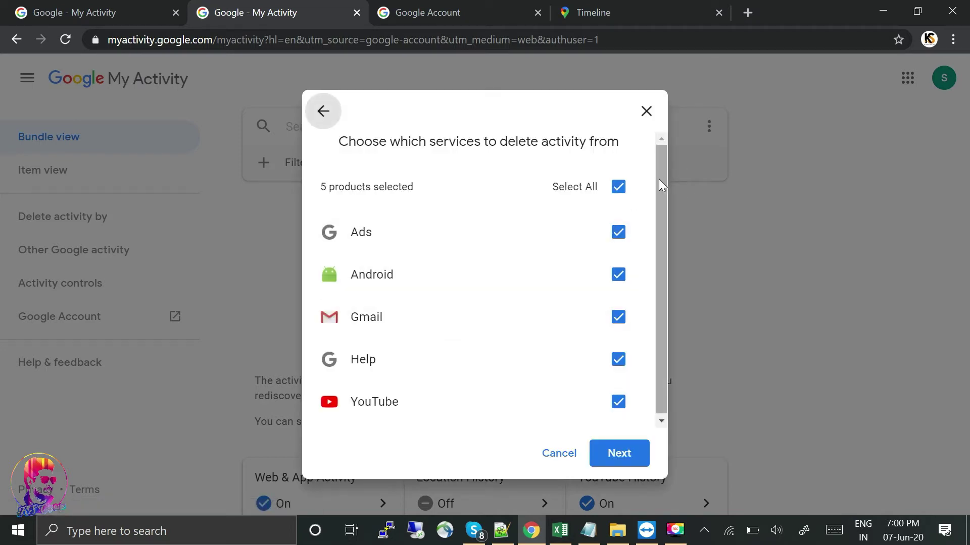
drag(659, 181, 656, 247)
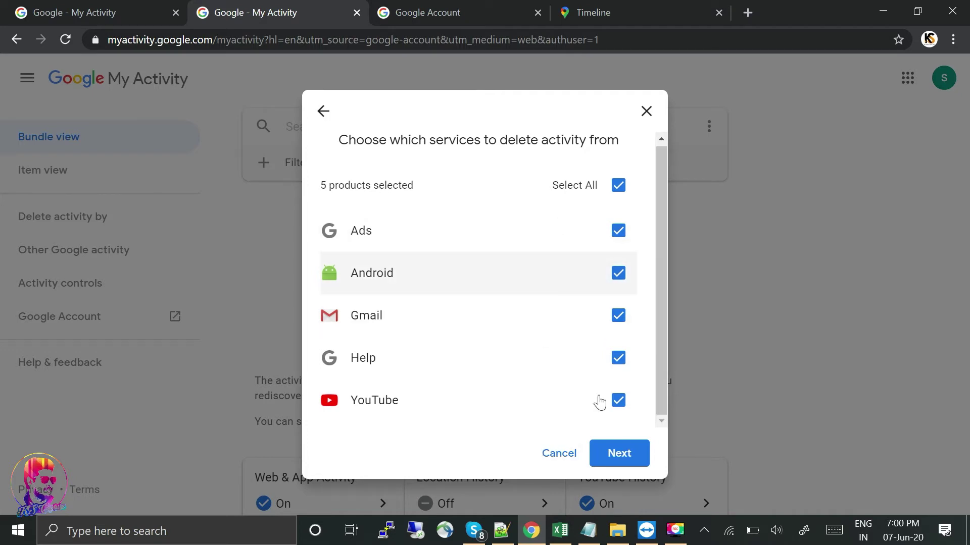
click(618, 450)
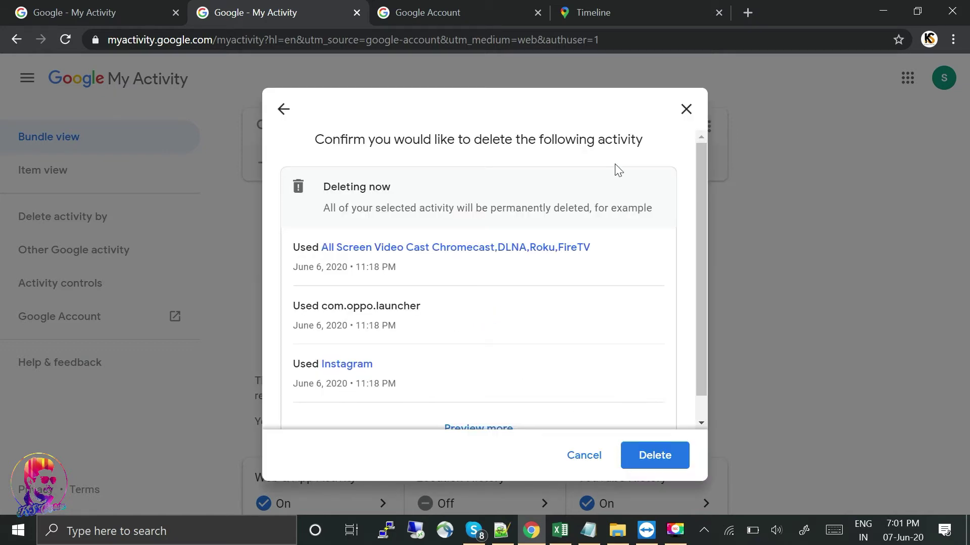
drag(701, 184, 700, 249)
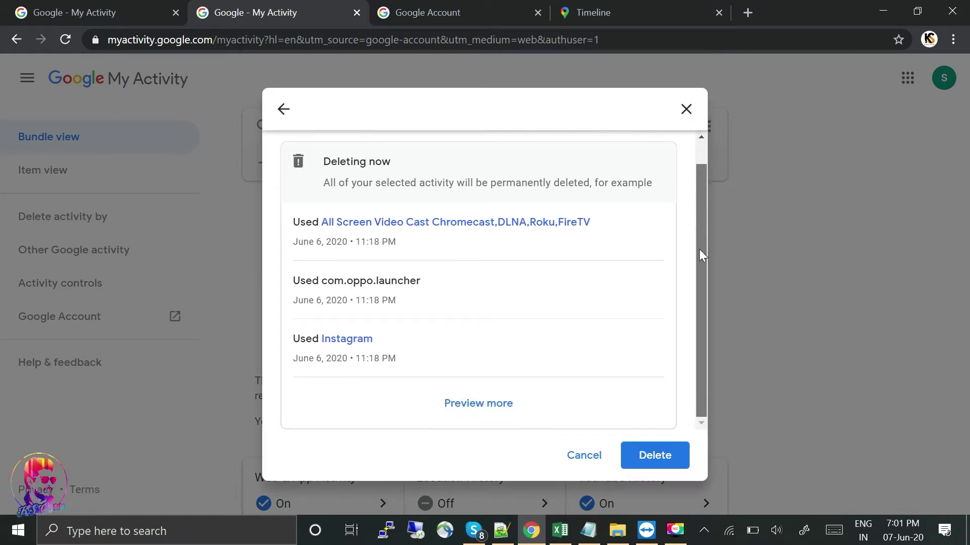
click(652, 456)
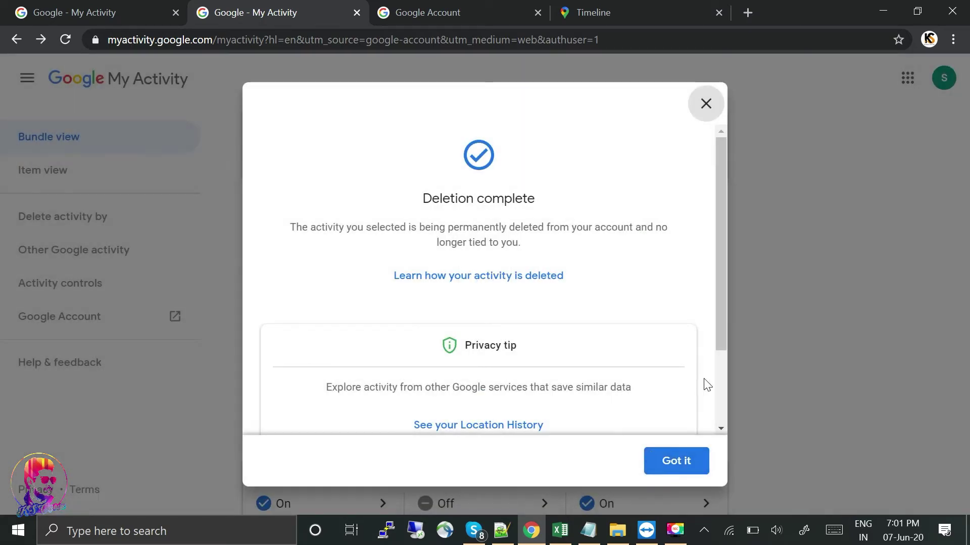
scroll(723, 389, down, 3)
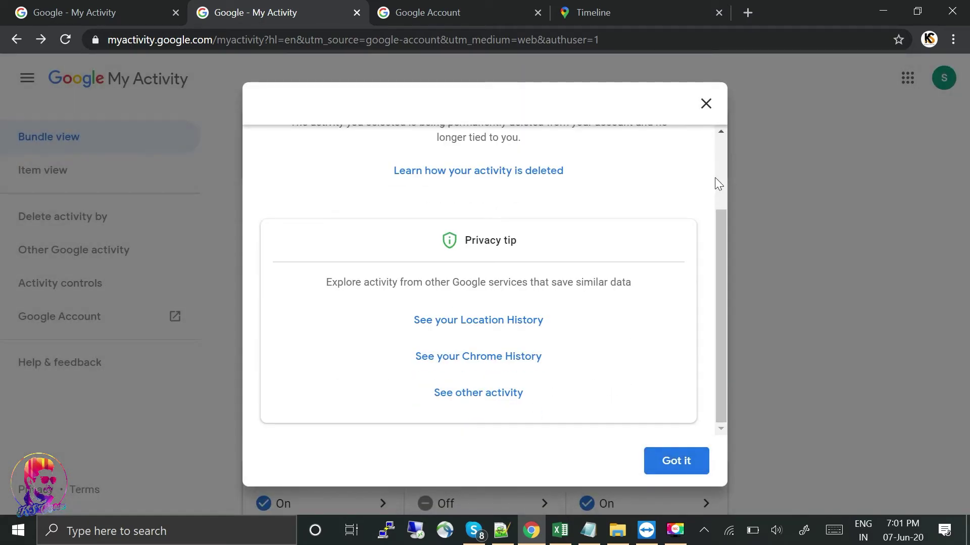
click(706, 103)
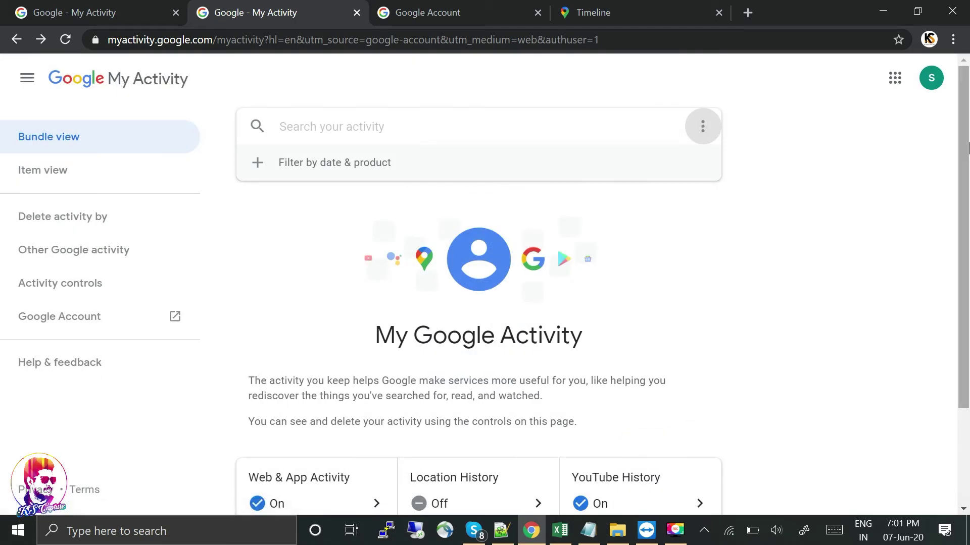
Check this account's page reports No activity, then switch to the first My Activity tab.
scroll(967, 388, down, 3)
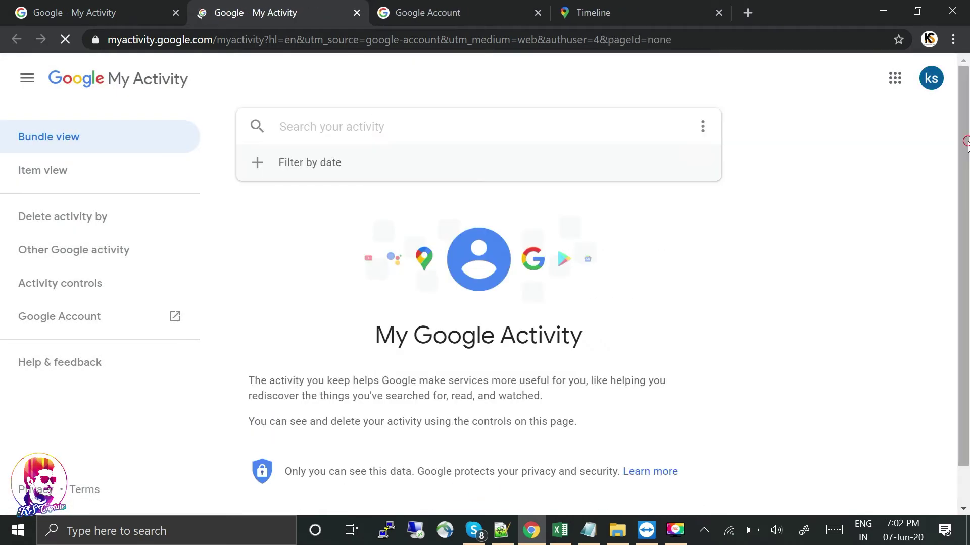
scroll(967, 303, down, 5)
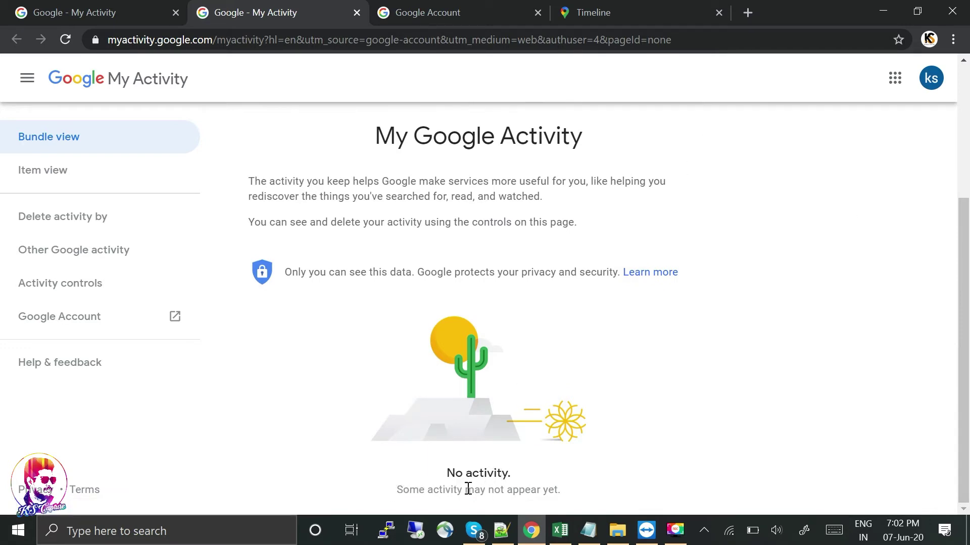
drag(963, 379, 966, 208)
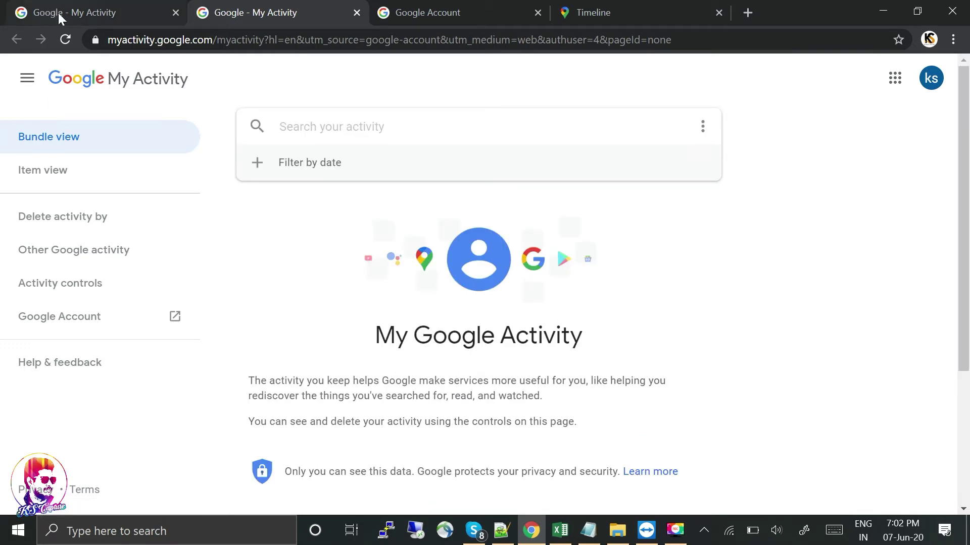
click(59, 17)
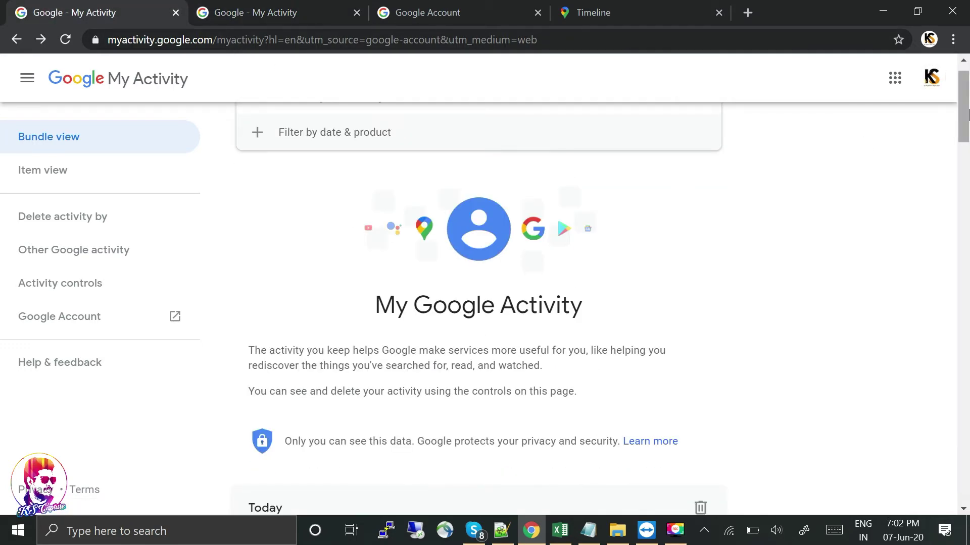
Scroll through this account's My Activity page, confirming it lists No activity.
drag(968, 115, 968, 162)
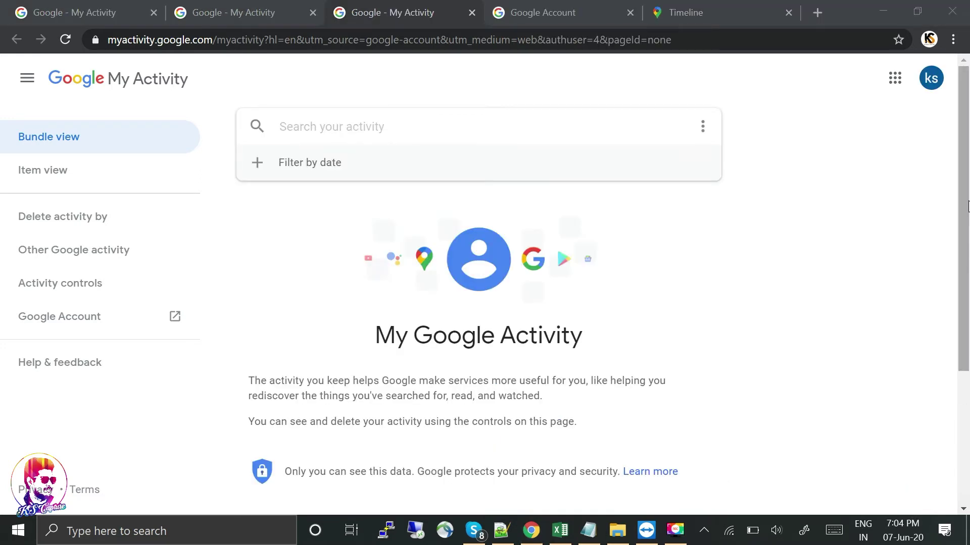
drag(966, 187, 968, 348)
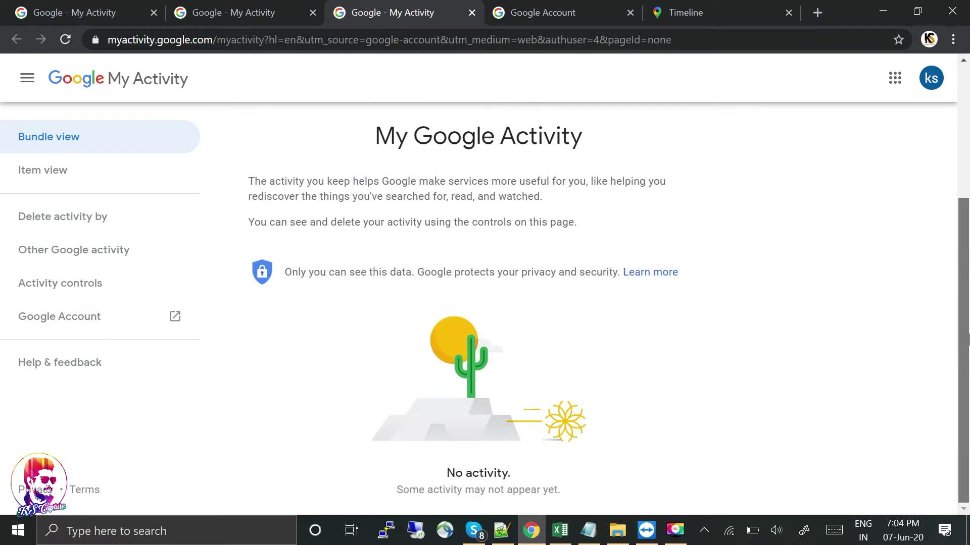
drag(968, 319, 966, 187)
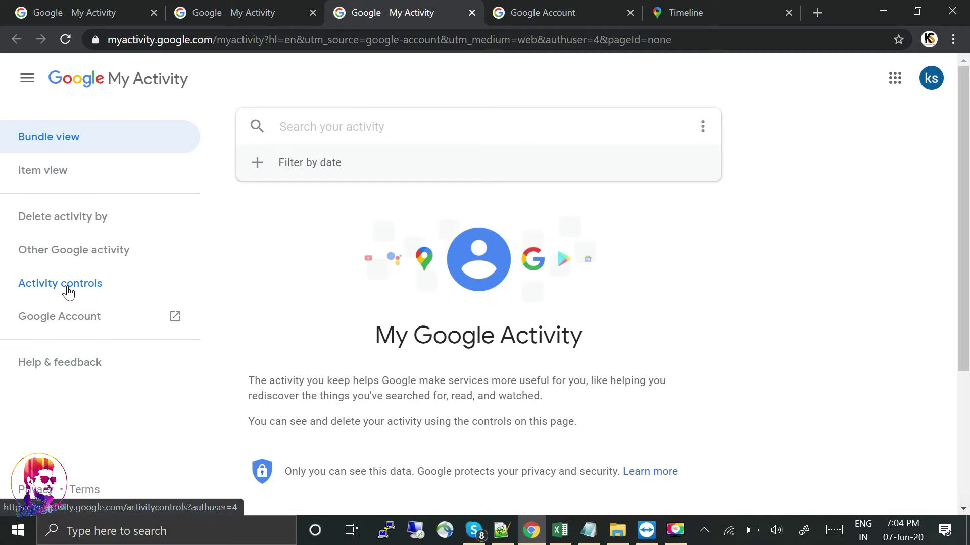
In Activity controls, start pausing YouTube History but cancel so it stays on.
click(67, 287)
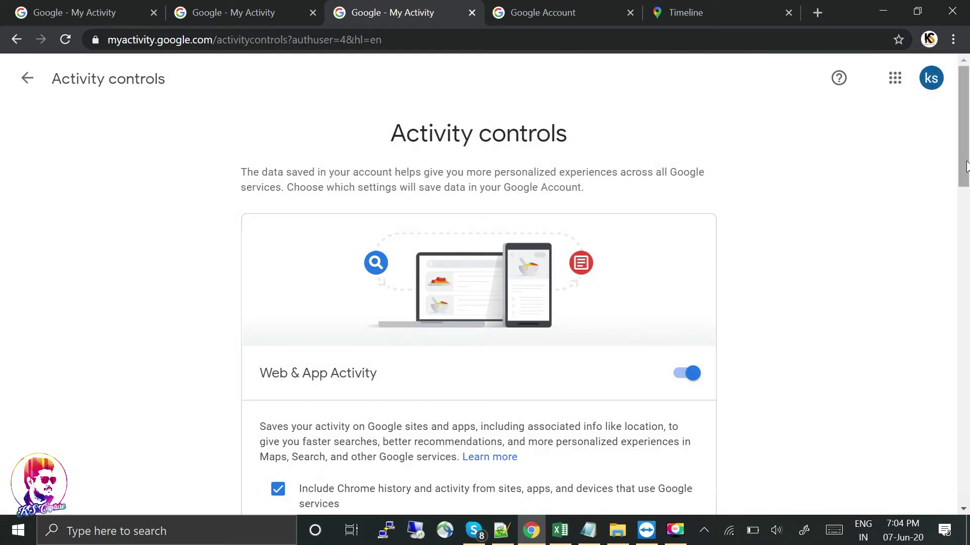
scroll(968, 223, down, 4)
drag(967, 231, 967, 375)
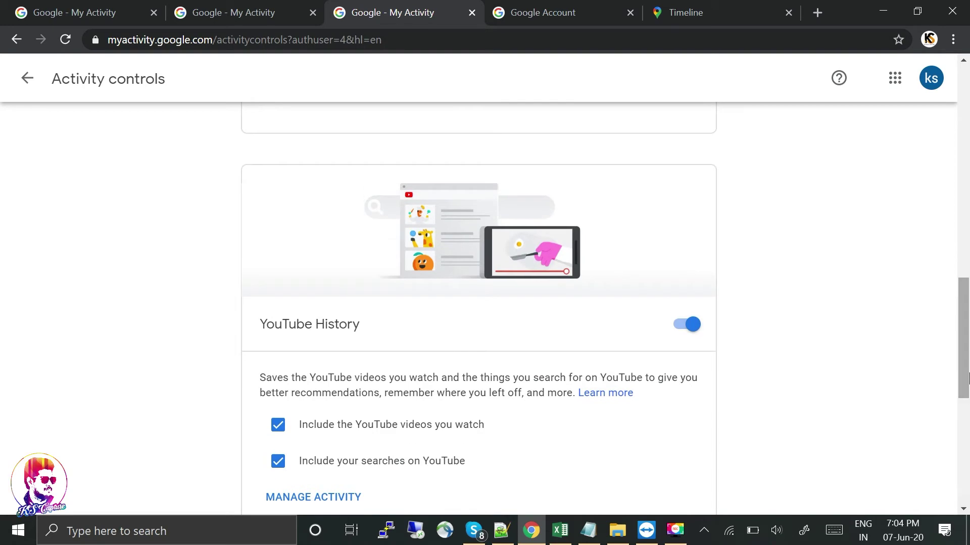
click(687, 326)
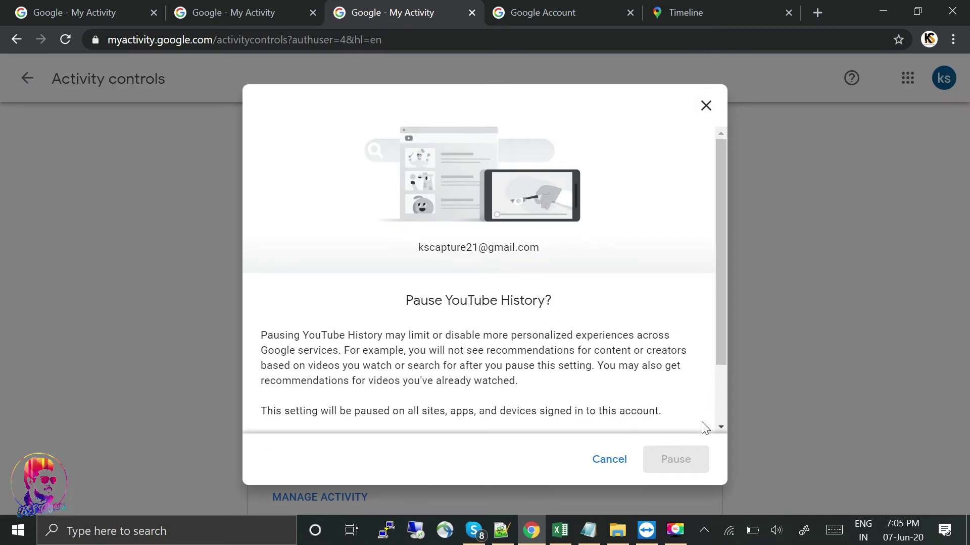
click(661, 463)
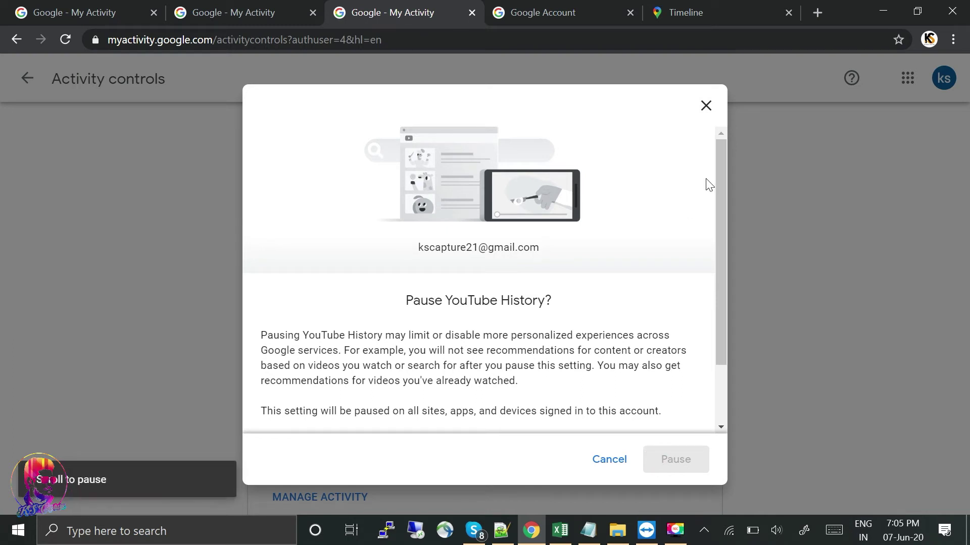
click(708, 111)
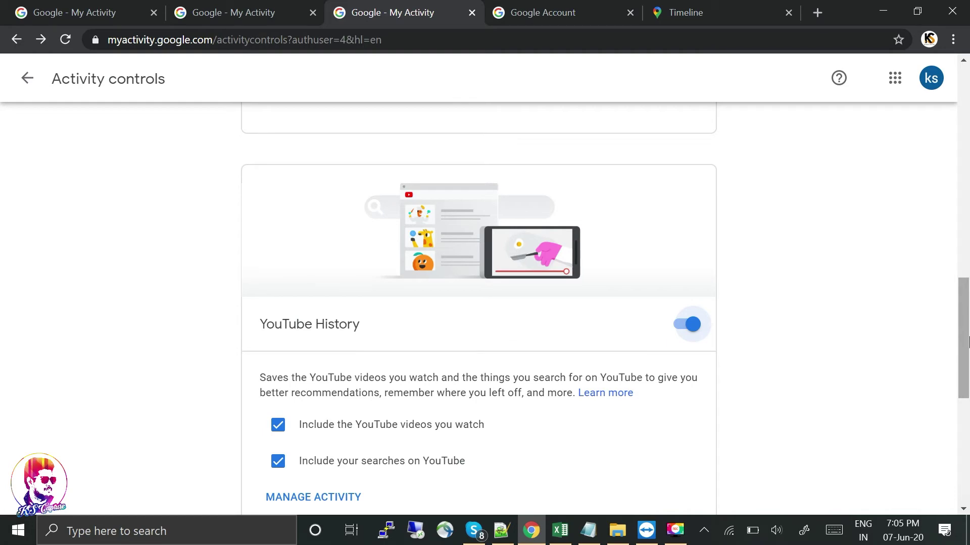
drag(967, 342, 965, 81)
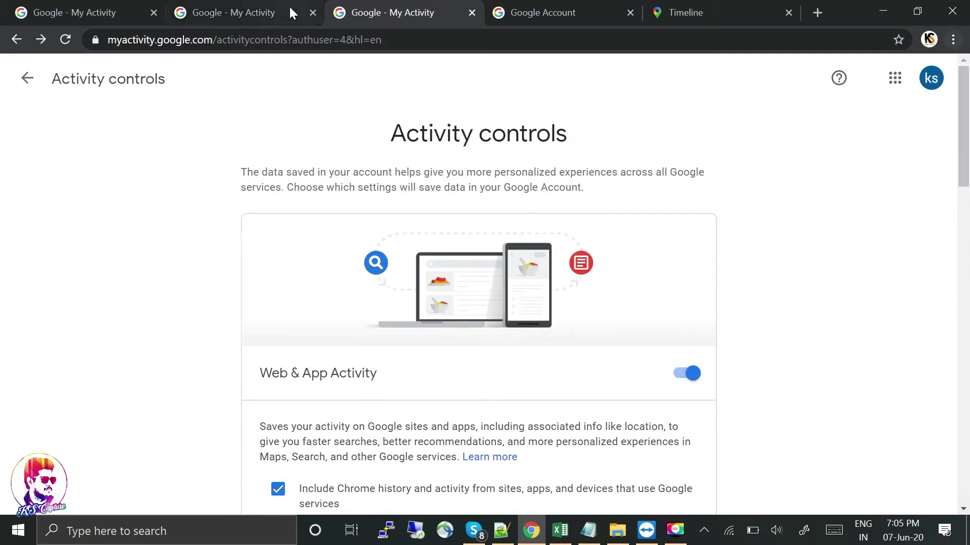
Return to My Activity and try deleting All time activity, finding nothing to delete.
click(29, 80)
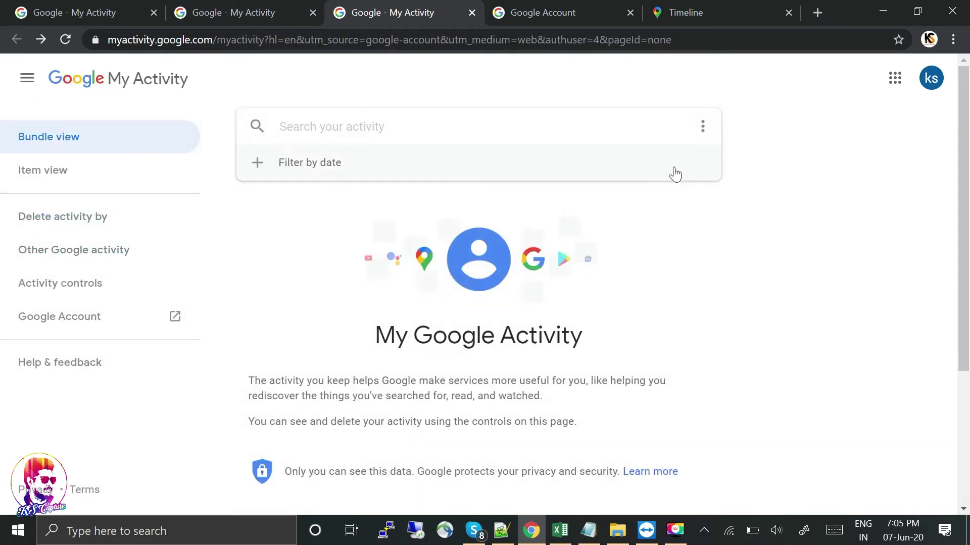
click(701, 127)
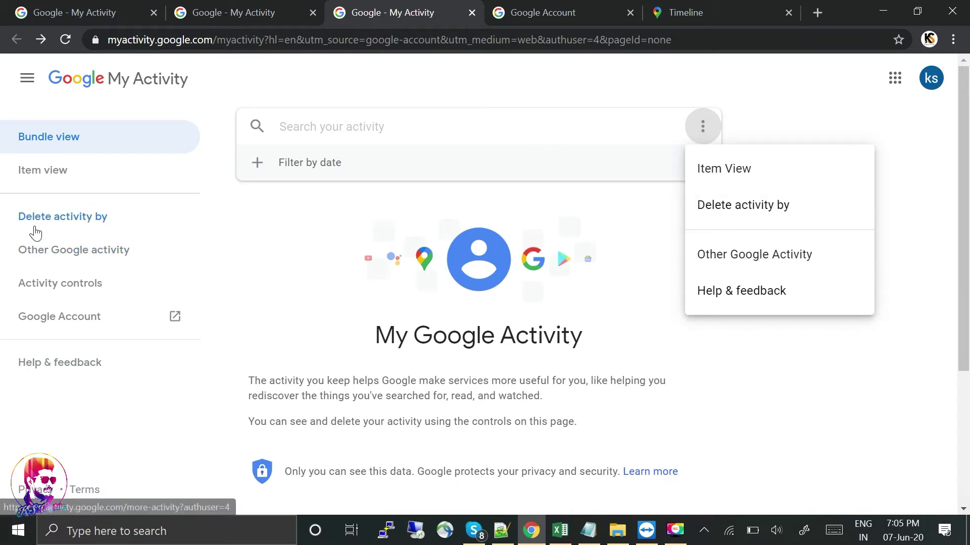
click(82, 216)
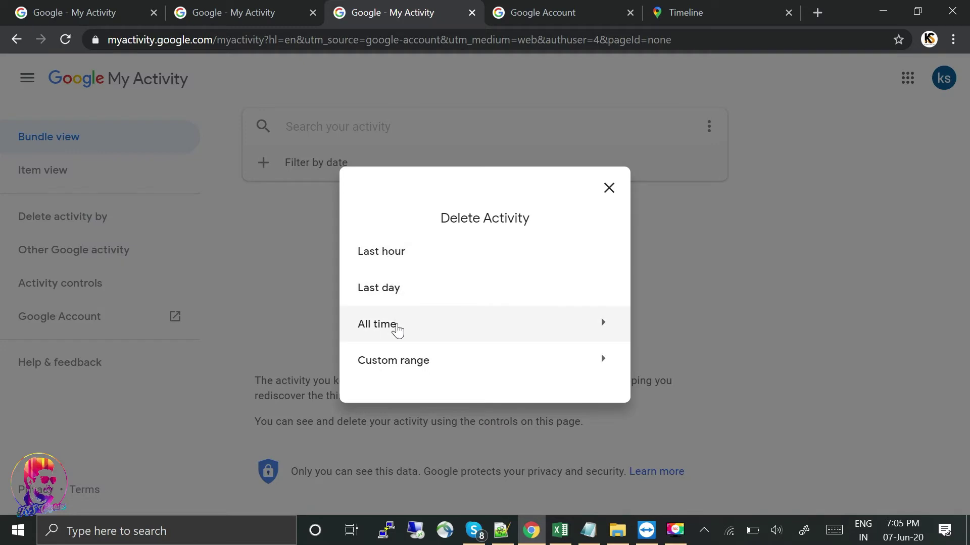
click(608, 323)
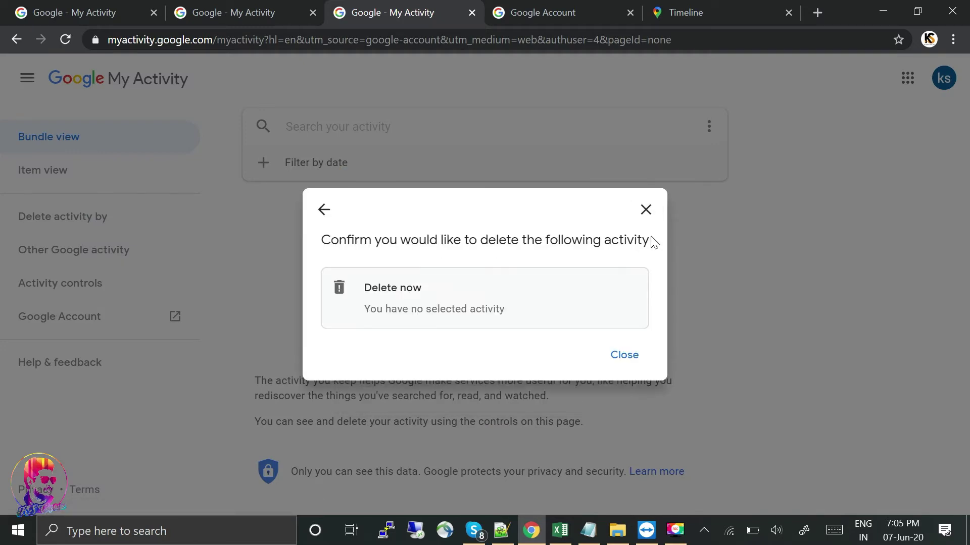
click(639, 210)
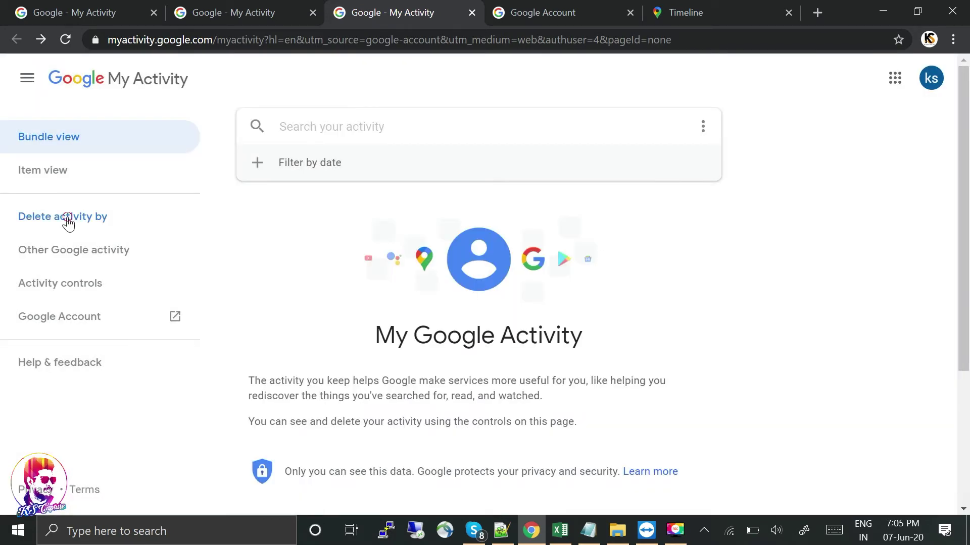
Try a custom date range deletion, then cancel it and scroll the overview page.
click(64, 217)
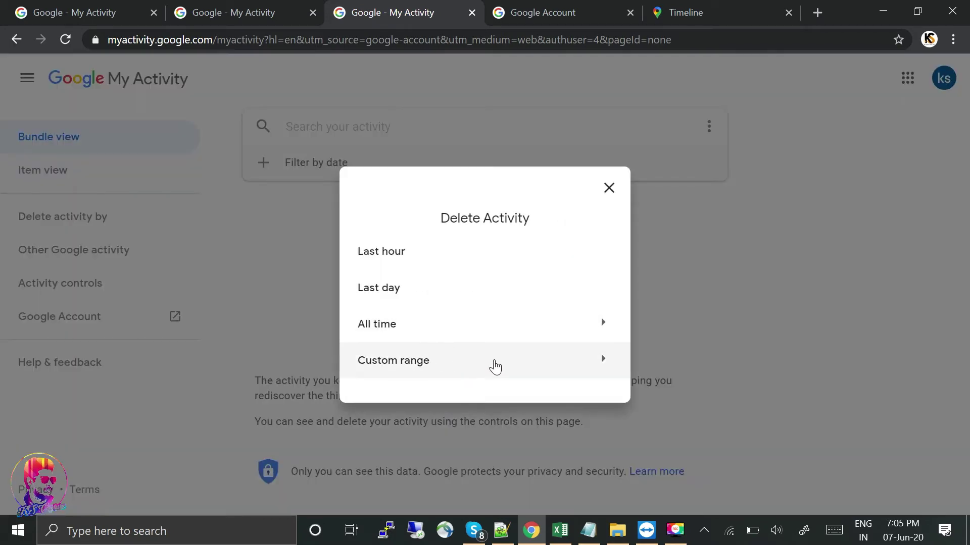
click(497, 361)
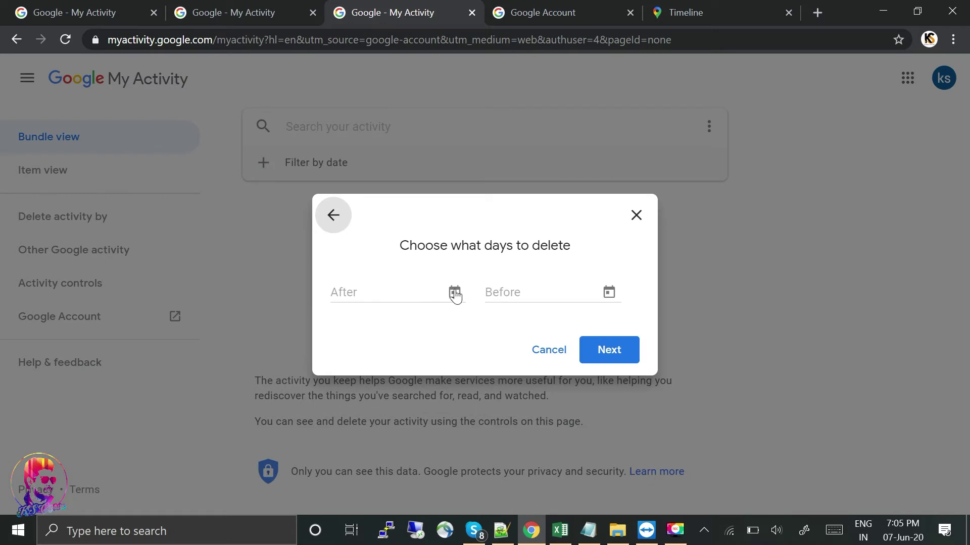
click(455, 293)
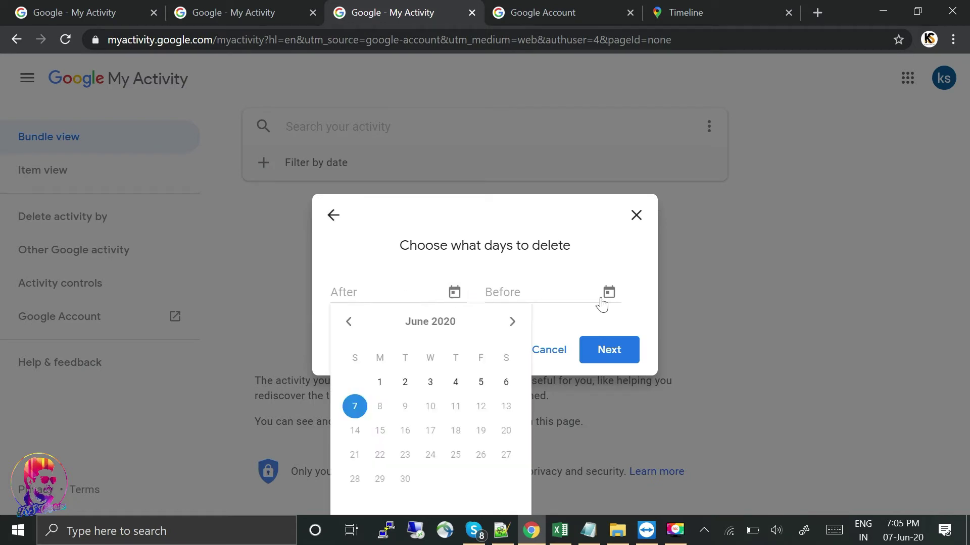
click(622, 261)
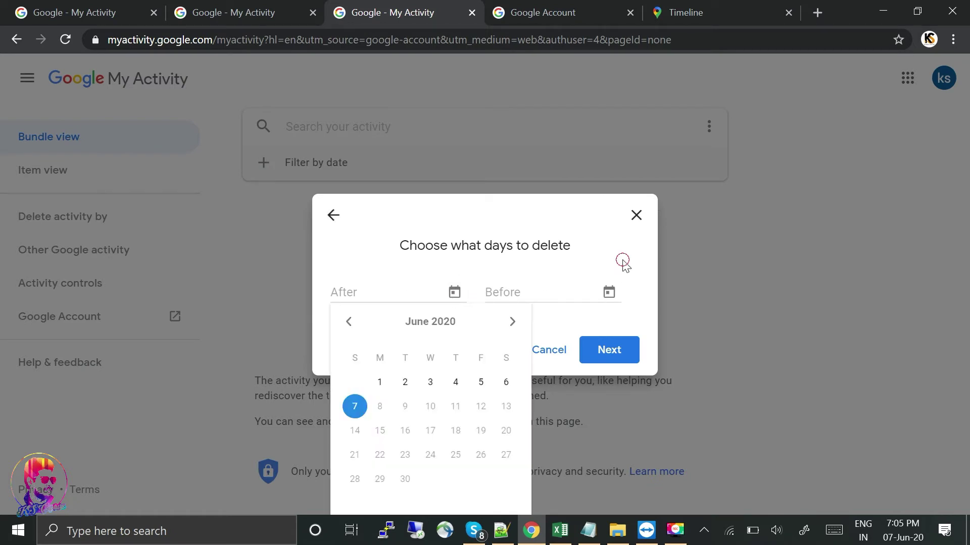
click(637, 215)
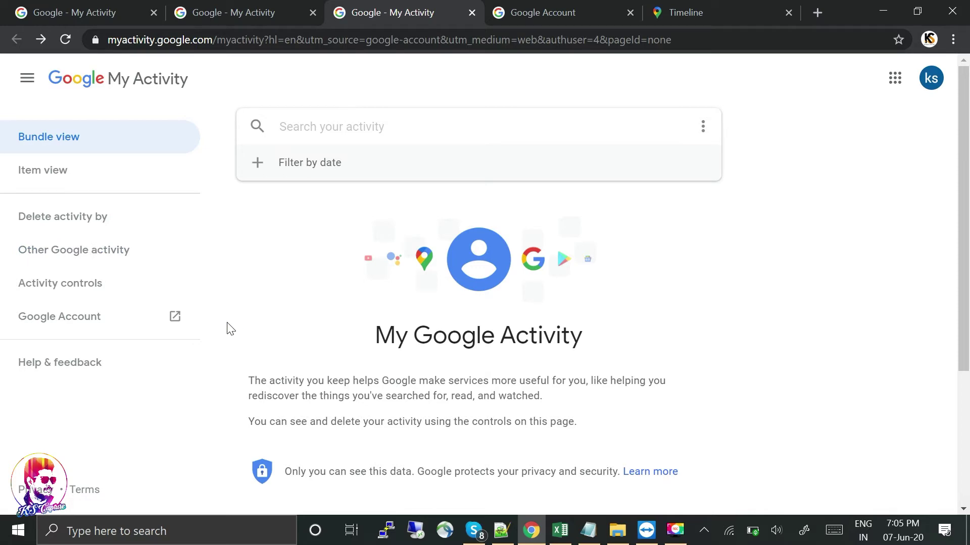
scroll(230, 328, down, 4)
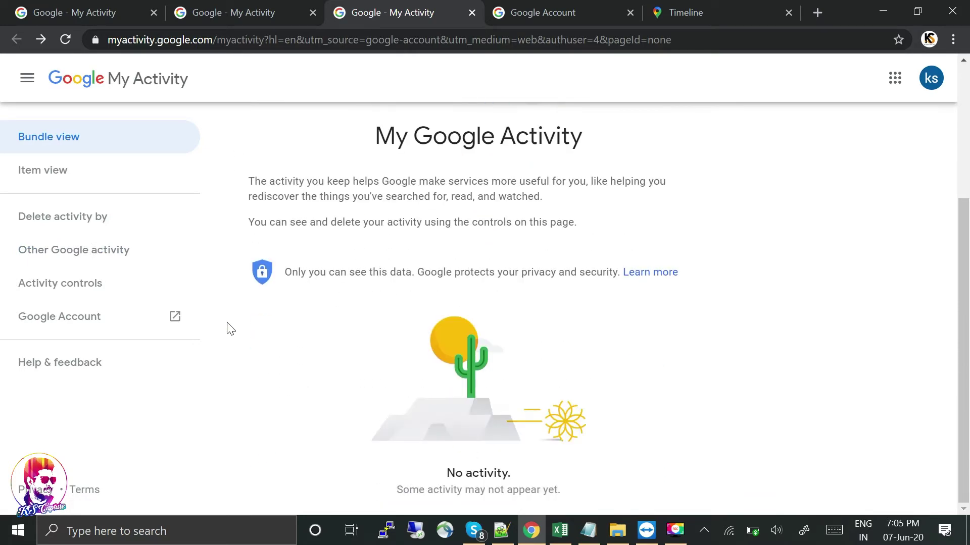
scroll(230, 328, up, 4)
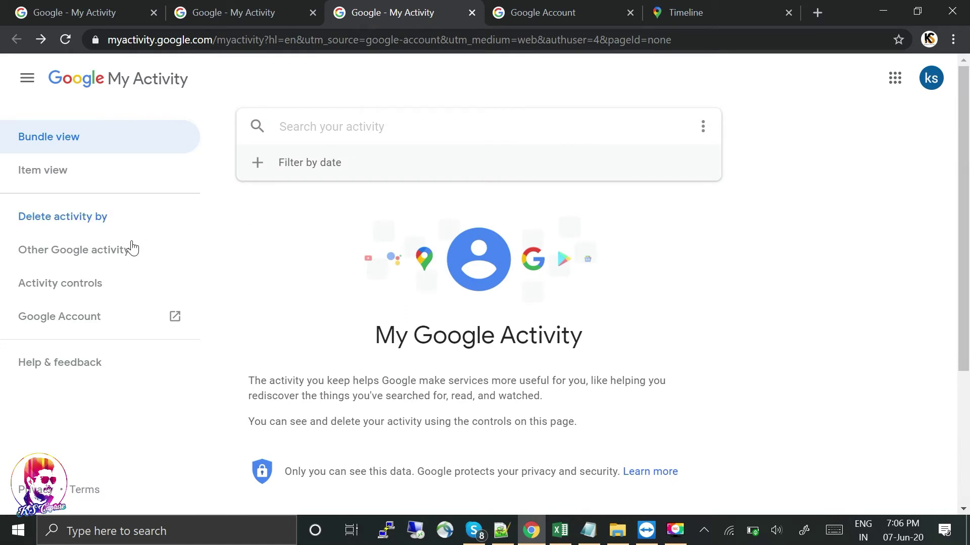
Reopen Activity controls and scroll down to the Ad personalization card.
click(79, 286)
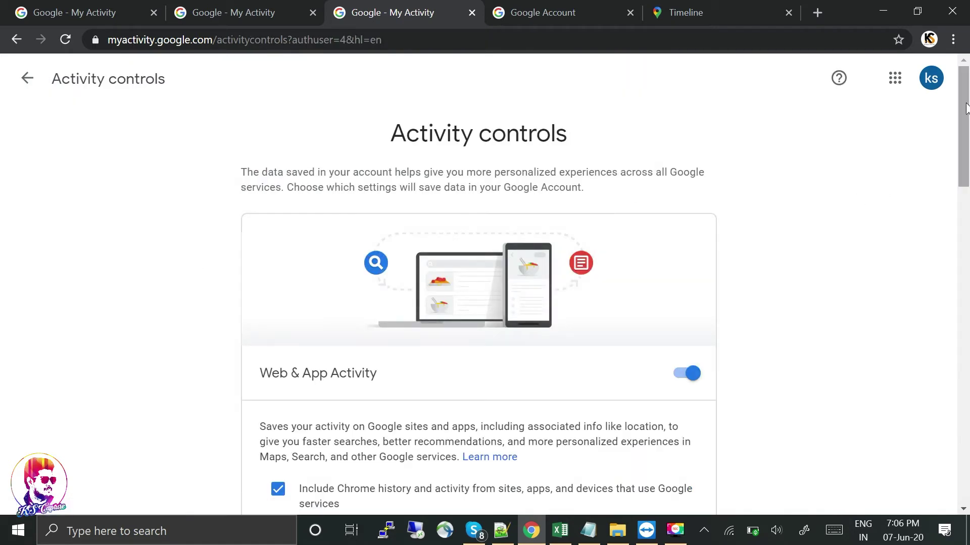
drag(966, 107, 967, 351)
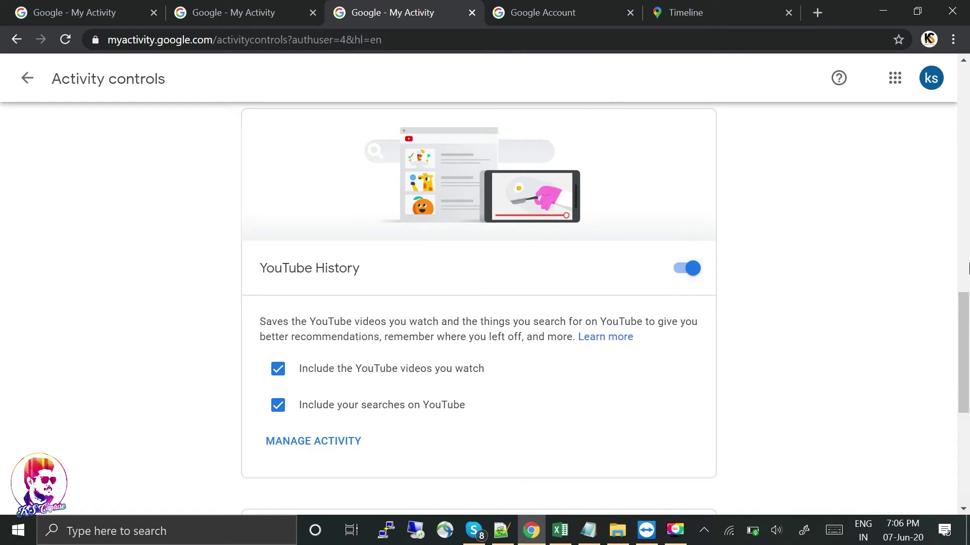
drag(967, 305, 967, 391)
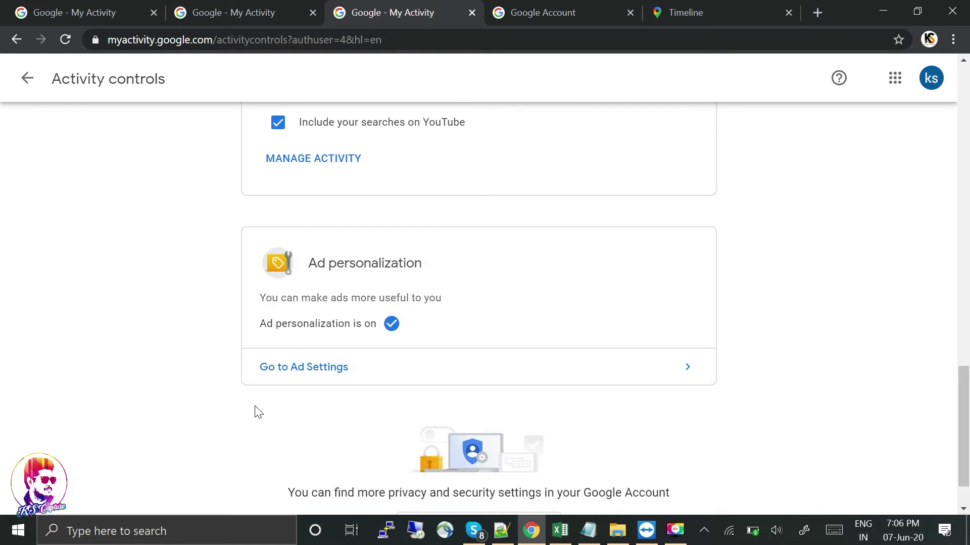
Open Google Ad Settings and choose Keep on at the turn-off warning, leaving Ad personalization ON.
click(335, 367)
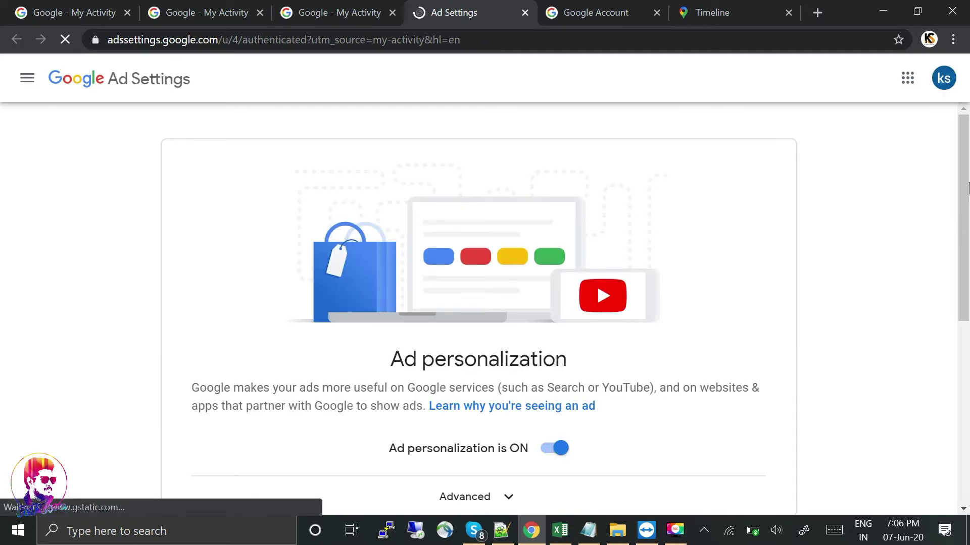
scroll(967, 215, down, 1)
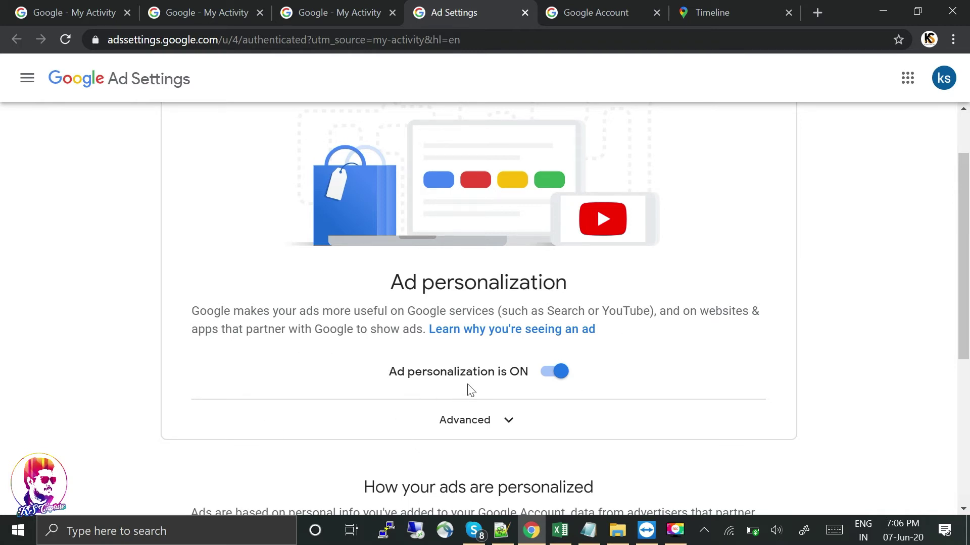
click(548, 373)
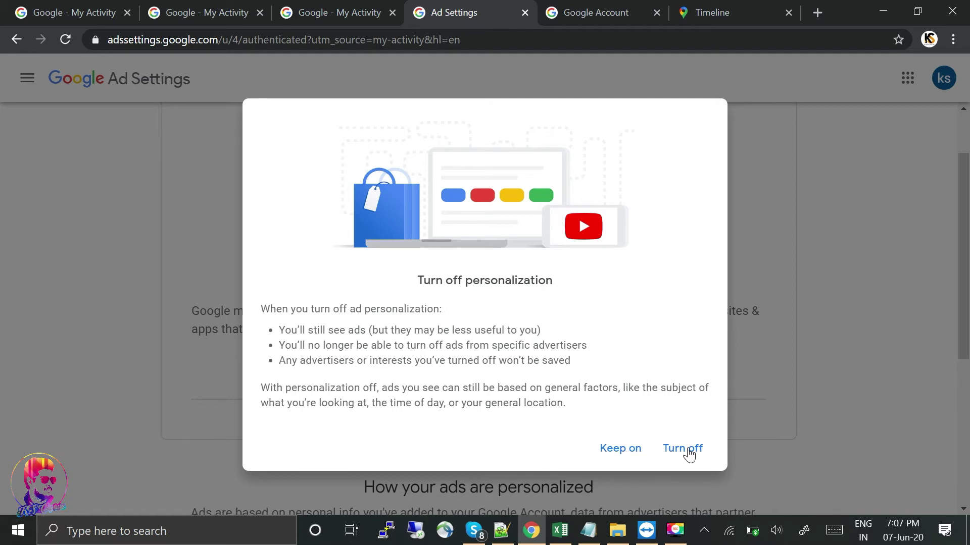
click(796, 405)
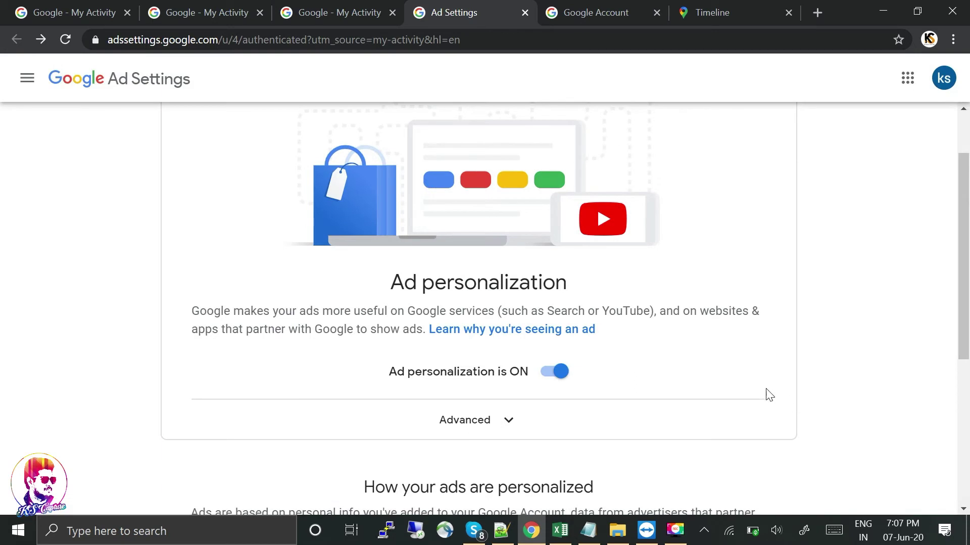
Expand Advanced ad options and cancel excluding non-Google activity, keeping partner-site ads personalized.
click(453, 419)
scroll(48, 376, down, 1)
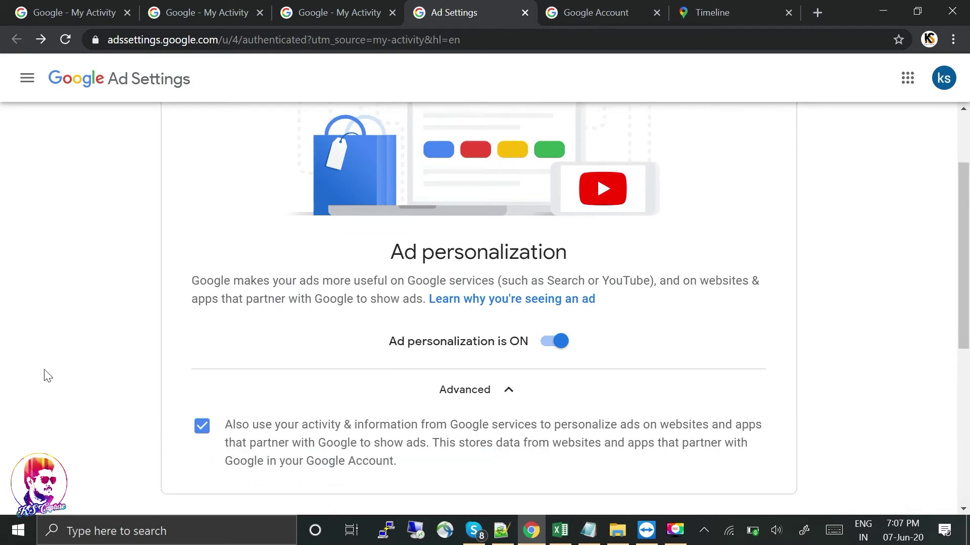
scroll(47, 376, down, 2)
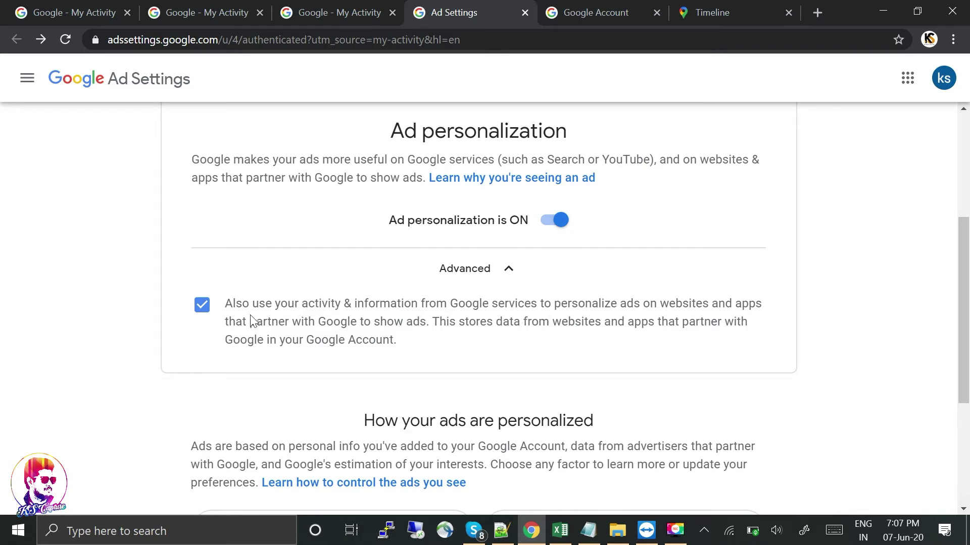
click(201, 307)
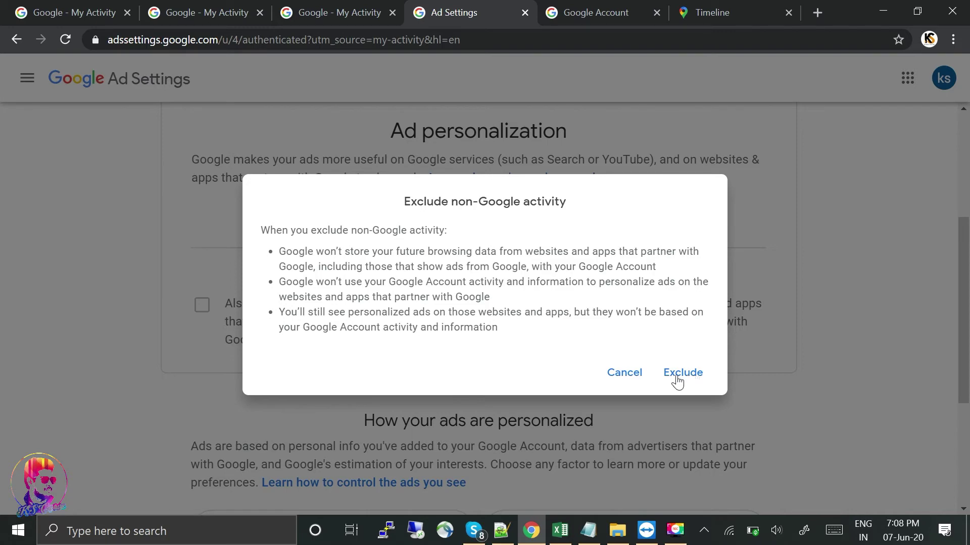
click(634, 377)
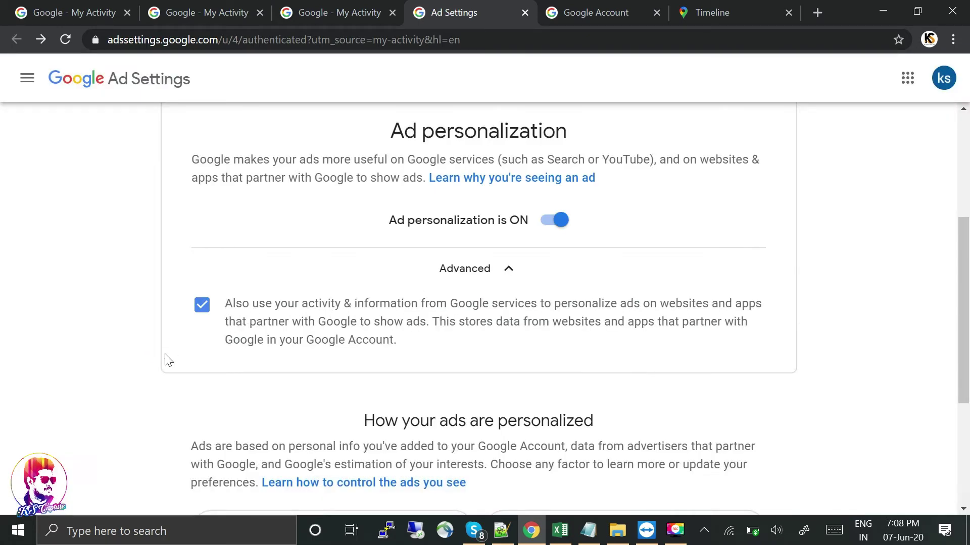
scroll(165, 354, down, 1)
scroll(165, 354, up, 1)
scroll(165, 354, down, 3)
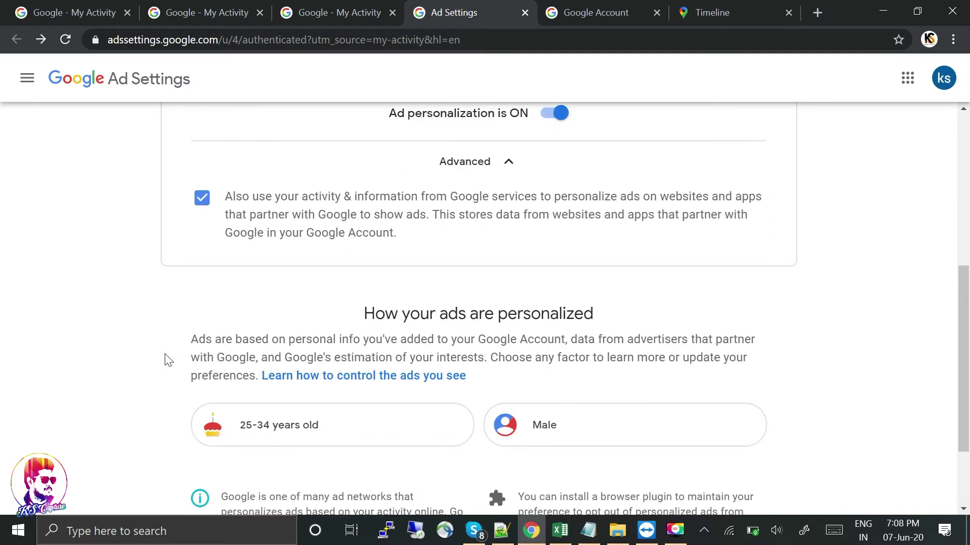
scroll(165, 354, up, 2)
scroll(168, 360, up, 5)
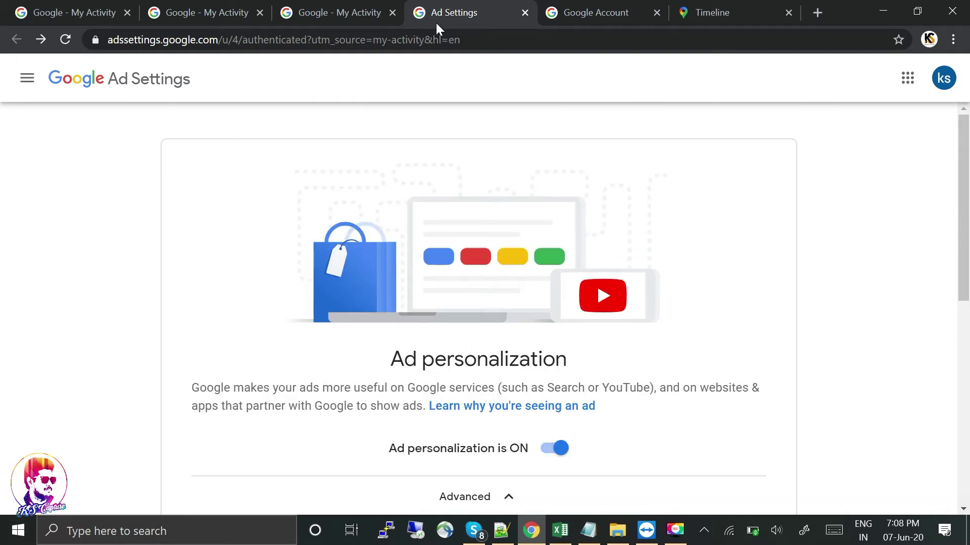
Return to Activity controls, then switch to the second account's My Activity tab.
click(335, 11)
click(126, 247)
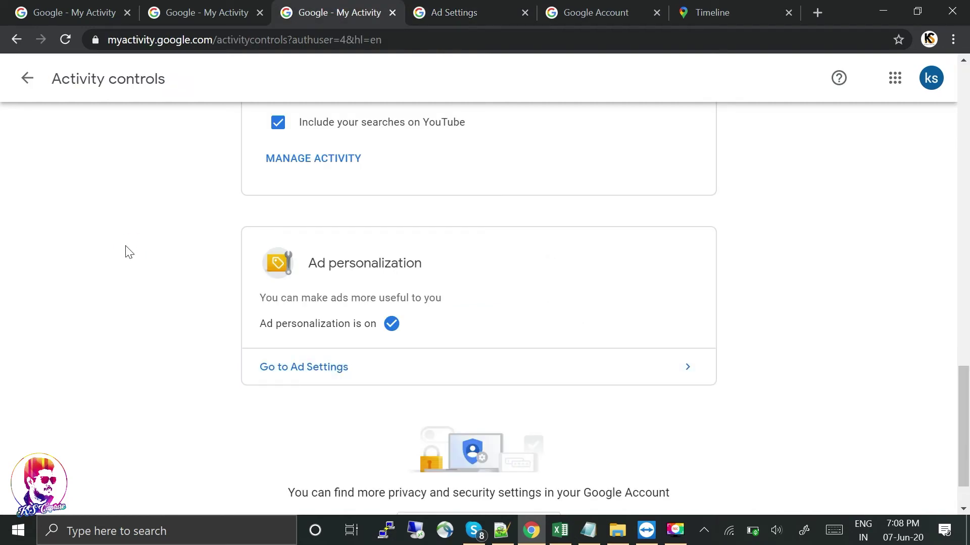
scroll(126, 250, up, 10)
click(171, 7)
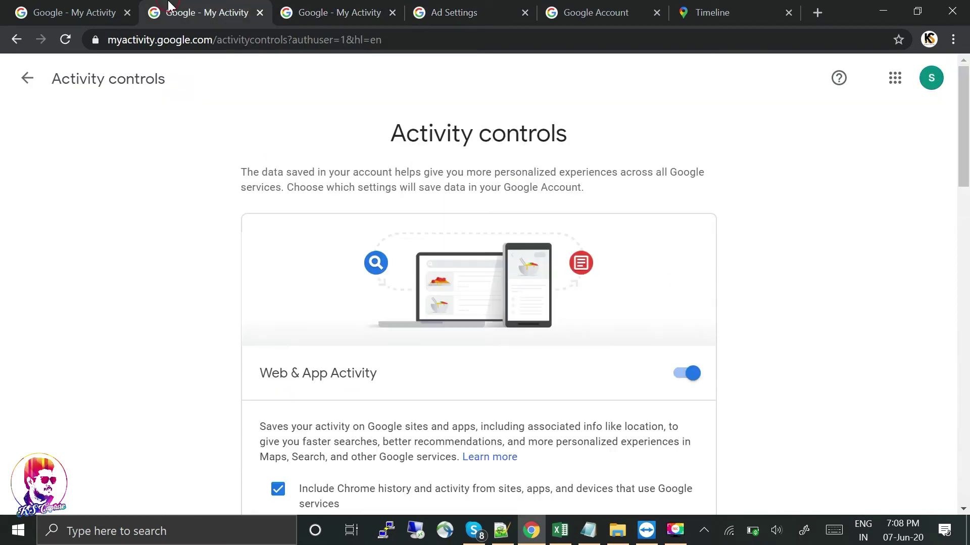
Open and close the Delete activity by options without deleting, returning to the My Activity overview.
click(26, 79)
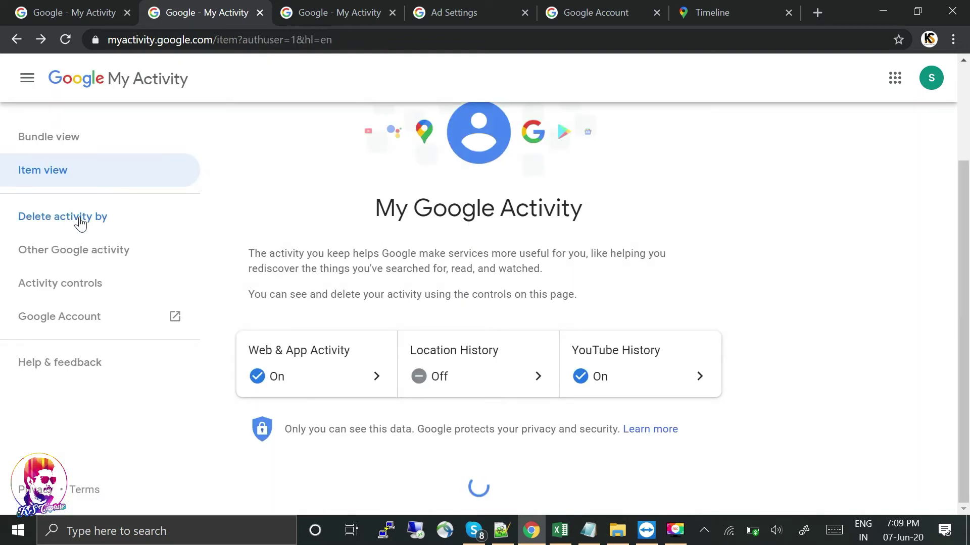
click(244, 204)
click(93, 218)
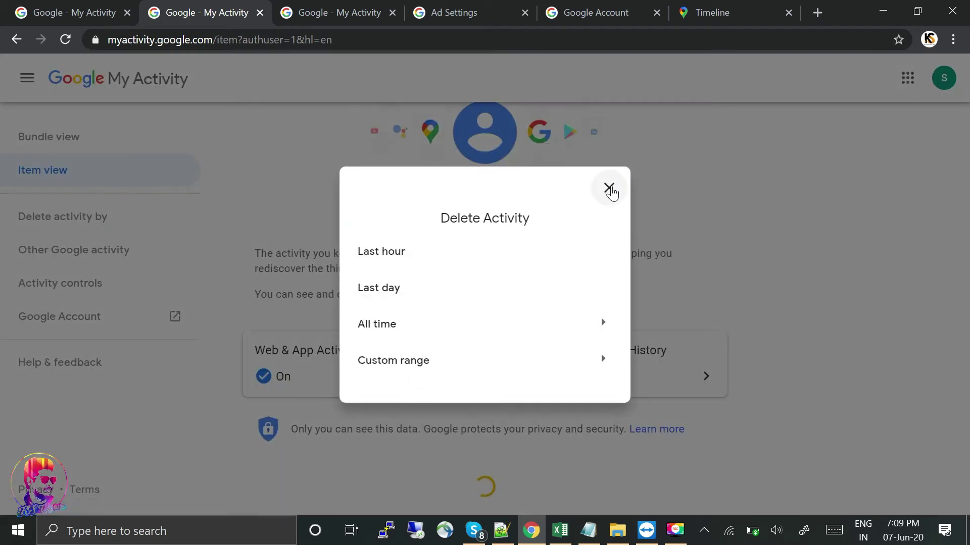
click(609, 188)
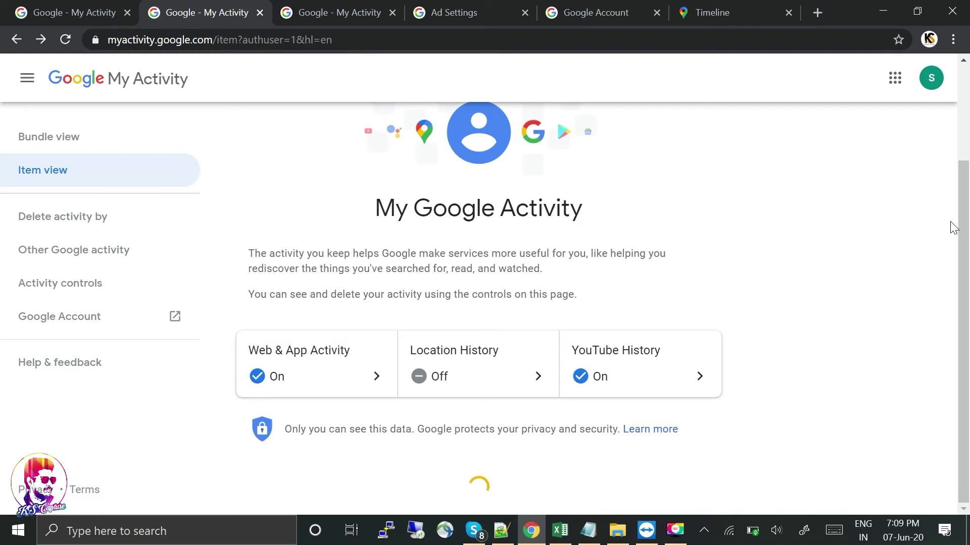
scroll(957, 222, up, 3)
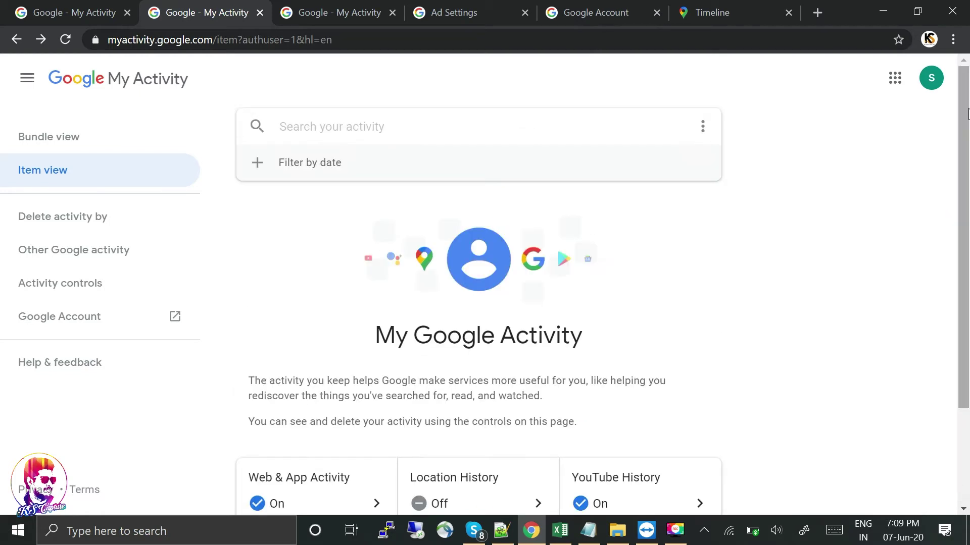
click(20, 40)
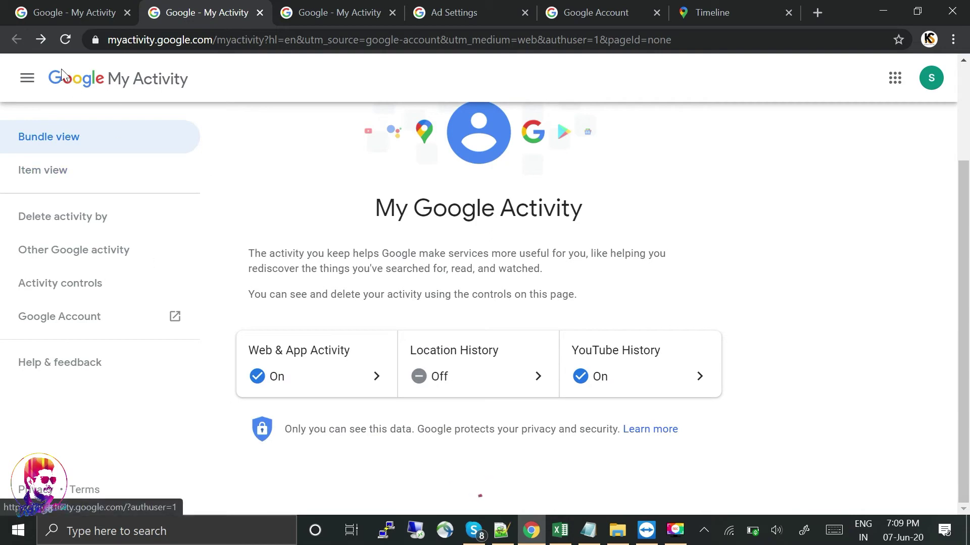
click(101, 12)
Go from My Activity's sidebar to the Google Account home and open its Security page.
click(173, 9)
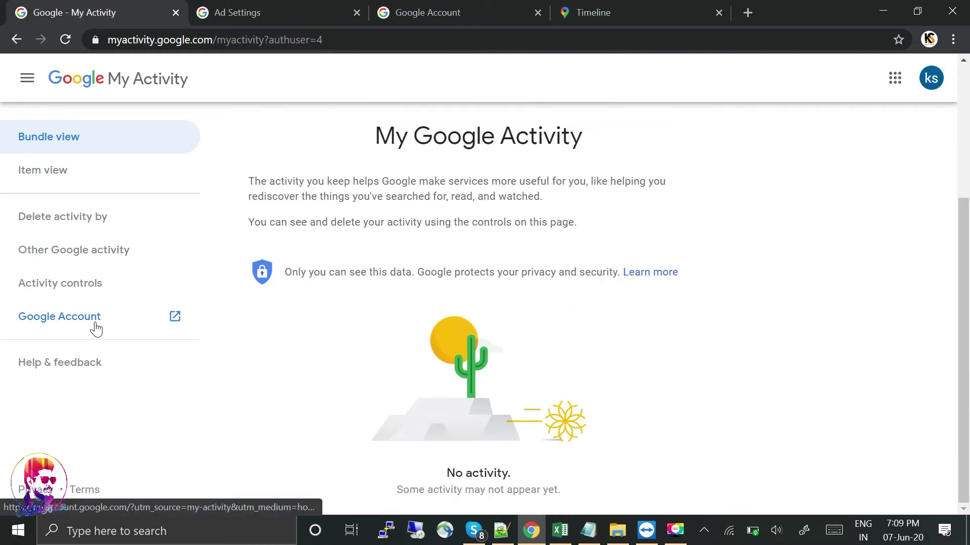
click(96, 329)
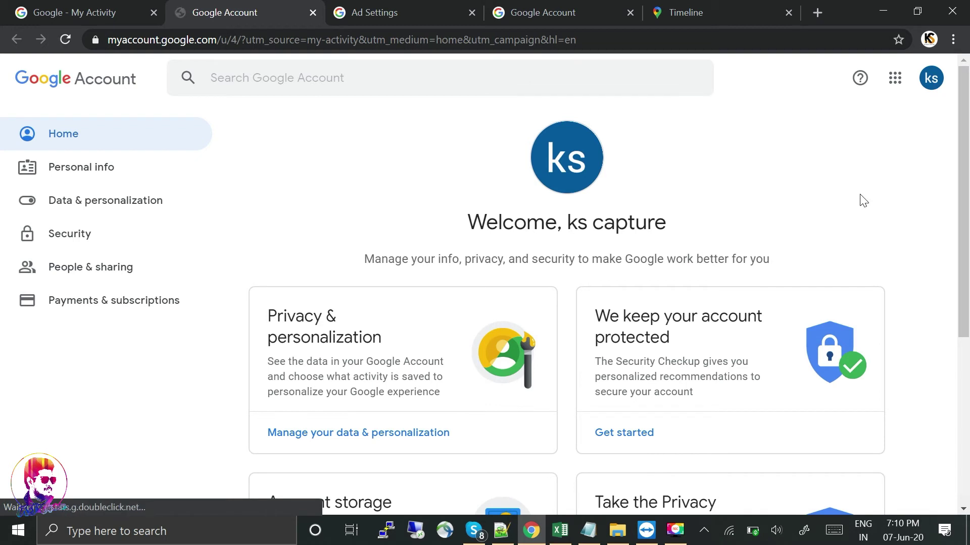
scroll(863, 201, down, 1)
scroll(863, 200, up, 1)
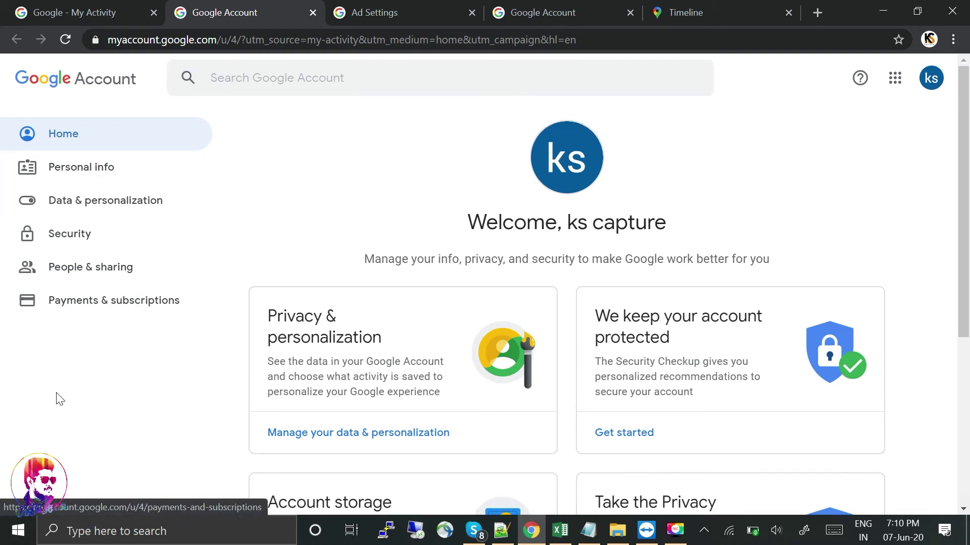
click(87, 231)
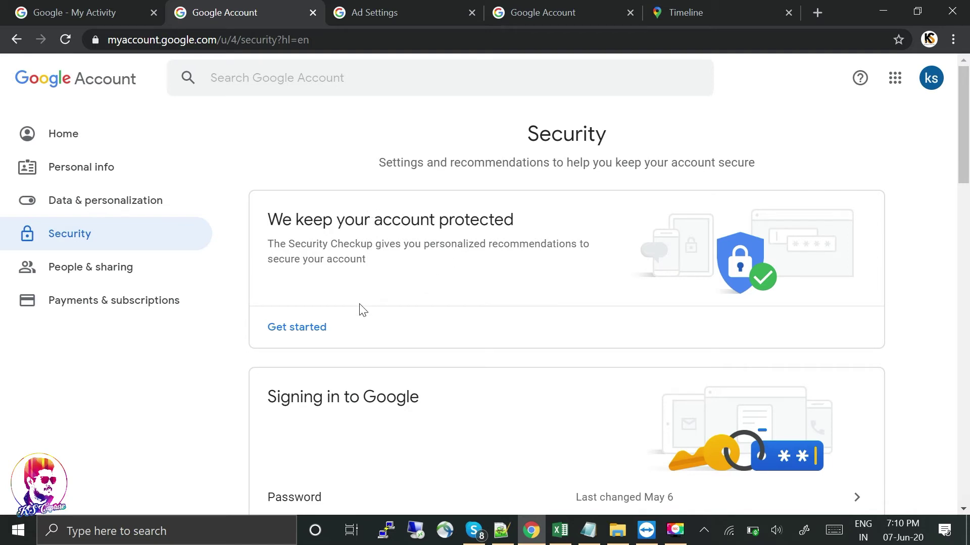
Start the Security Checkup and review signed-in devices and recent security events.
click(310, 338)
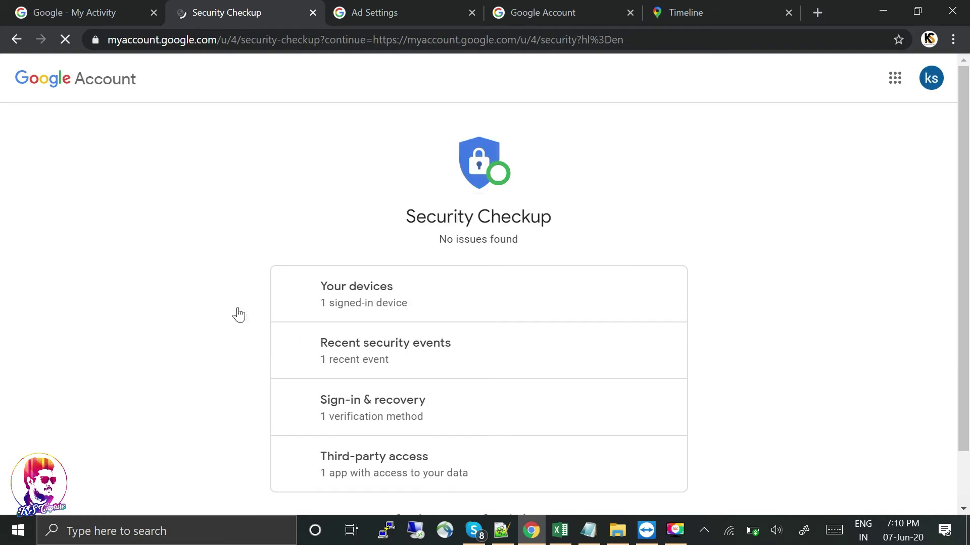
scroll(202, 300, down, 1)
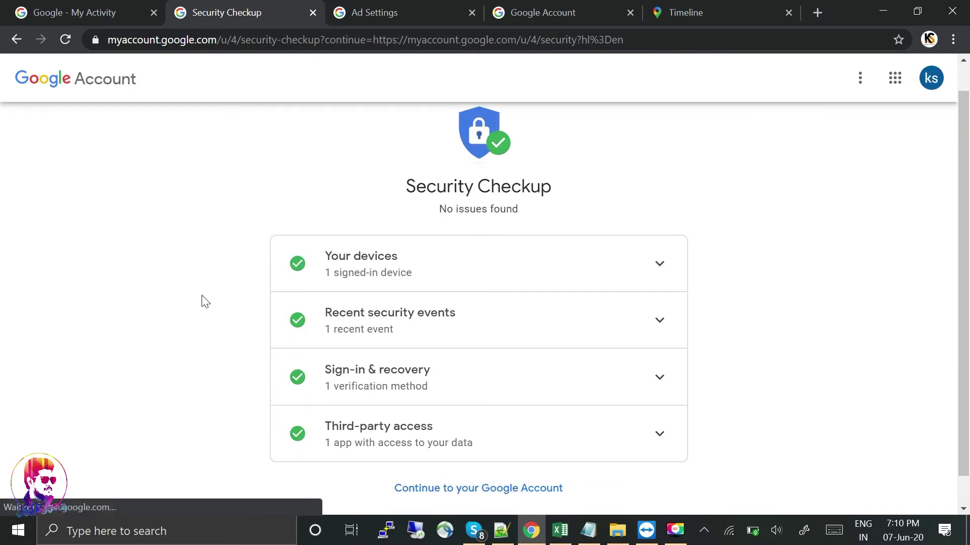
click(446, 244)
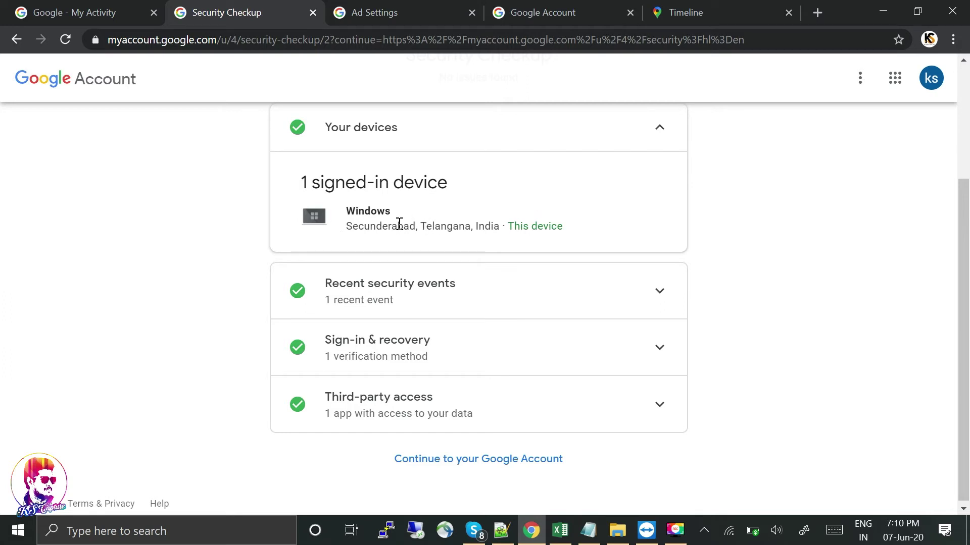
click(401, 300)
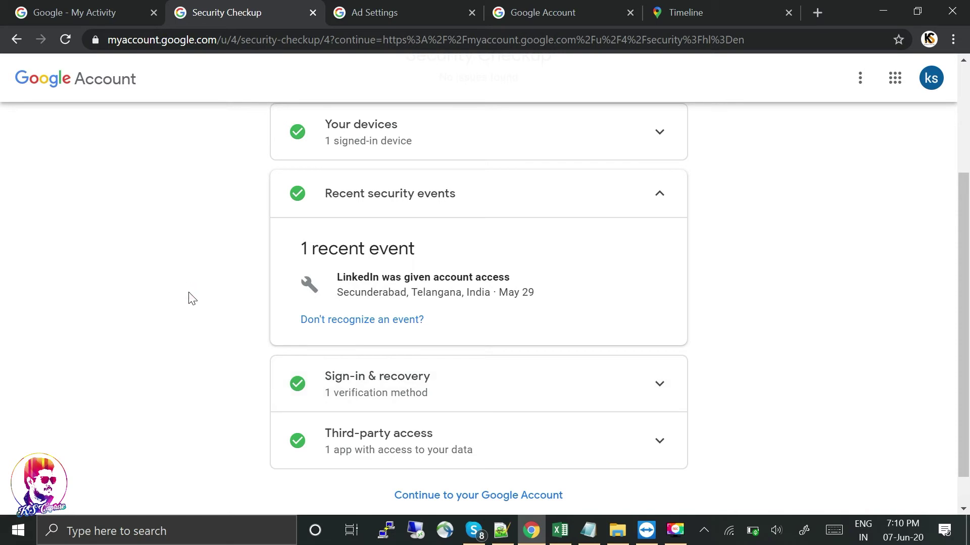
scroll(192, 298, down, 1)
scroll(192, 297, up, 2)
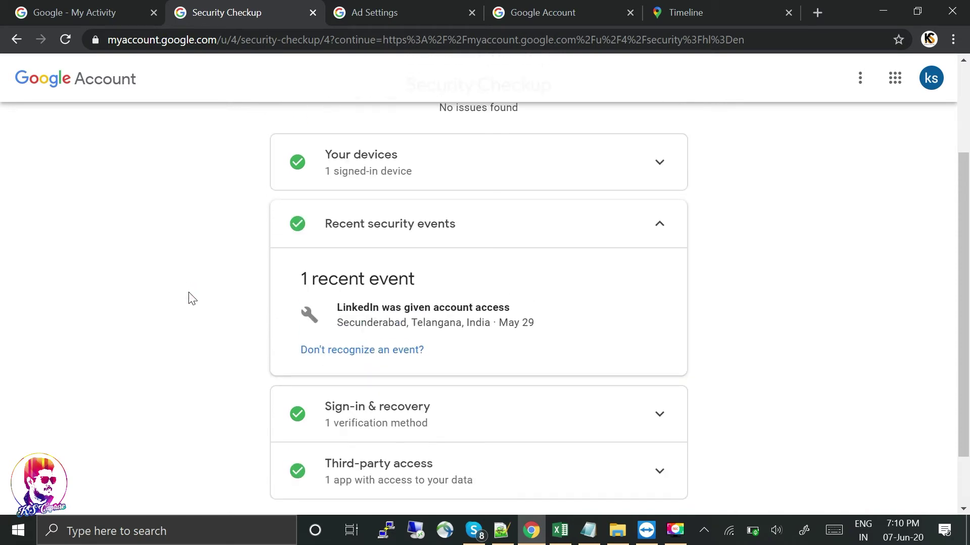
scroll(192, 298, up, 1)
scroll(192, 298, down, 1)
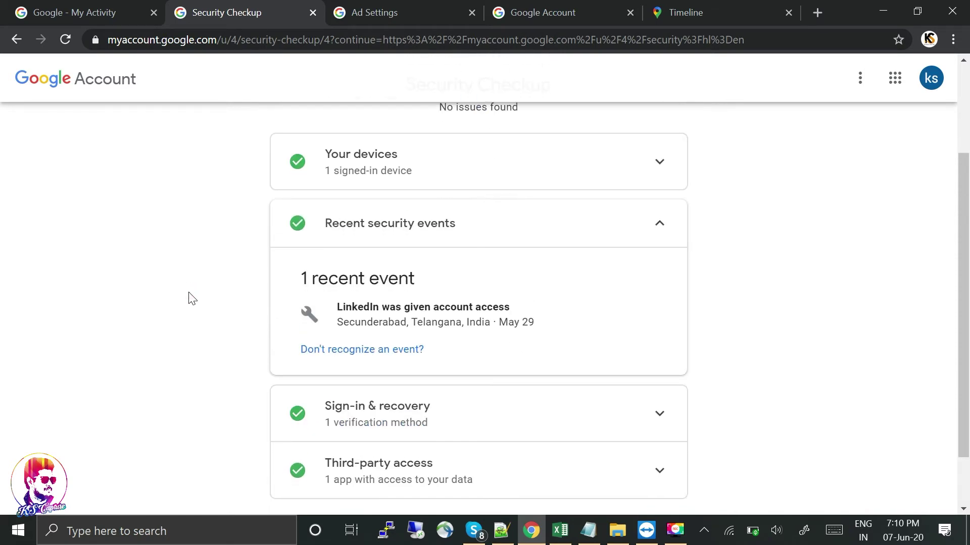
scroll(192, 298, down, 2)
scroll(189, 298, up, 3)
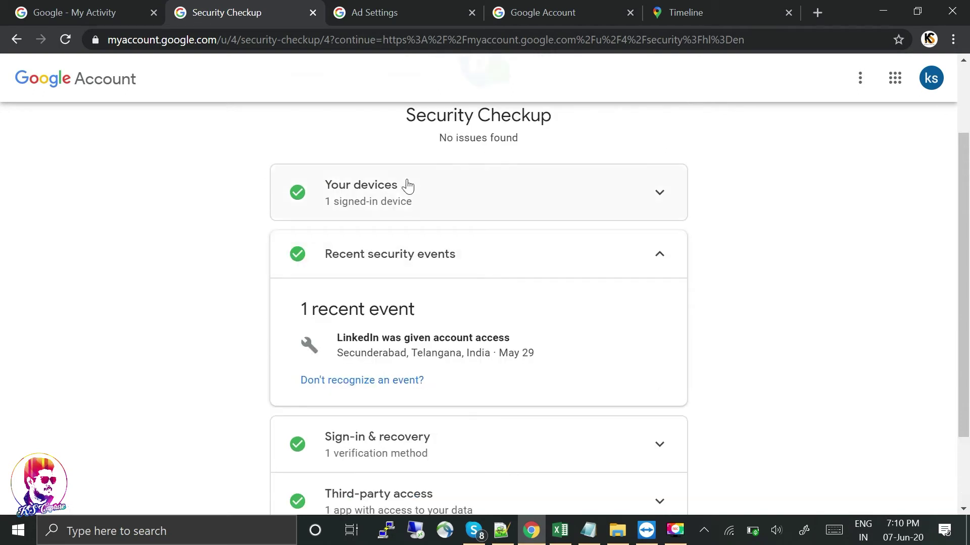
click(408, 185)
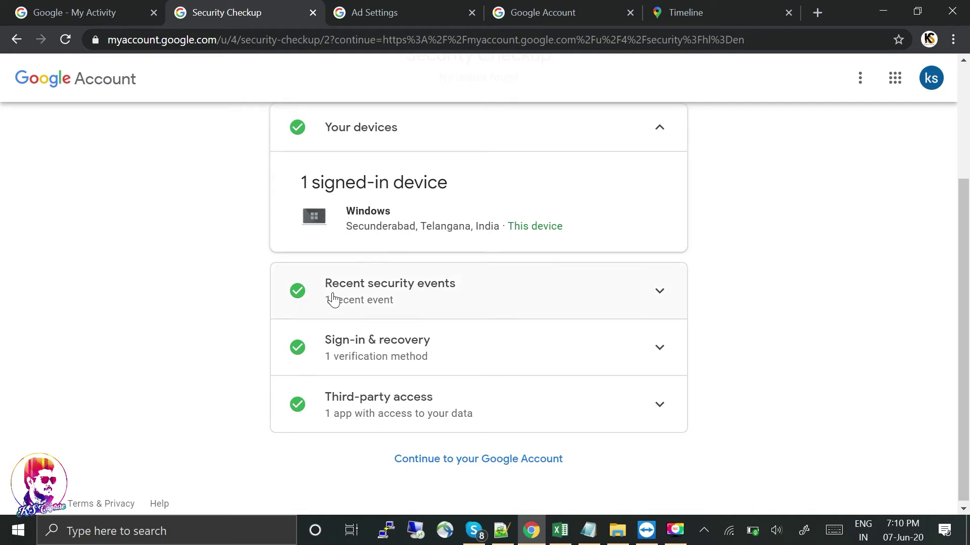
Review sign-in and recovery methods and third-party app access, then continue back to the Security page.
click(355, 353)
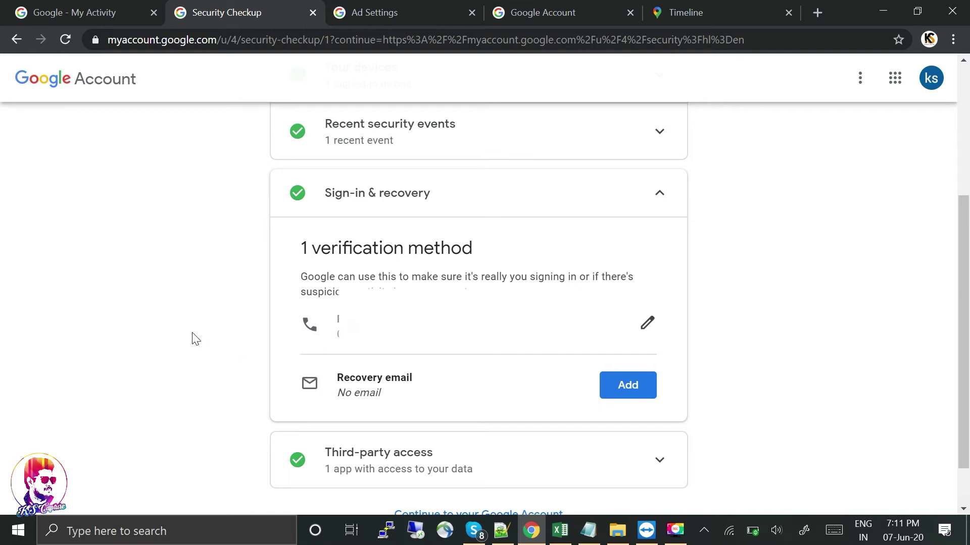
scroll(206, 335, down, 1)
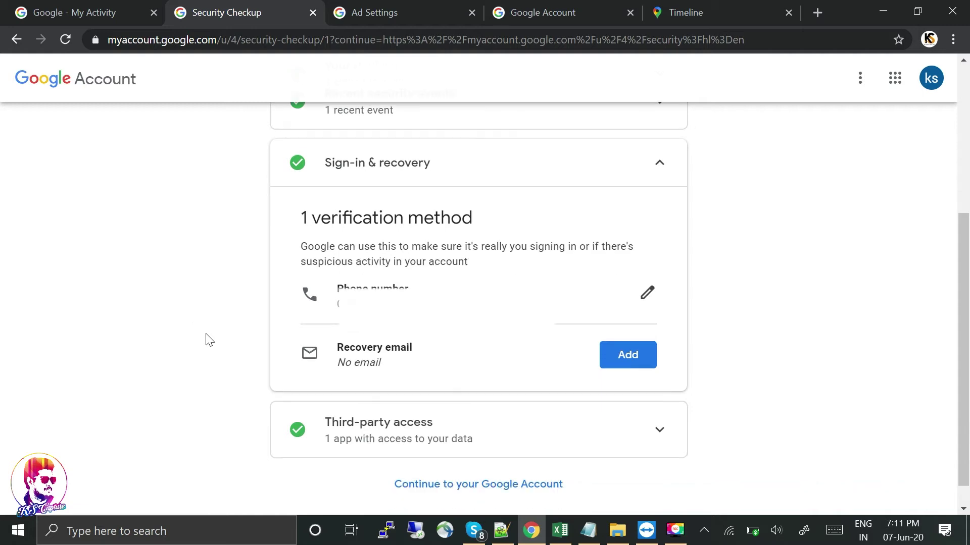
click(348, 426)
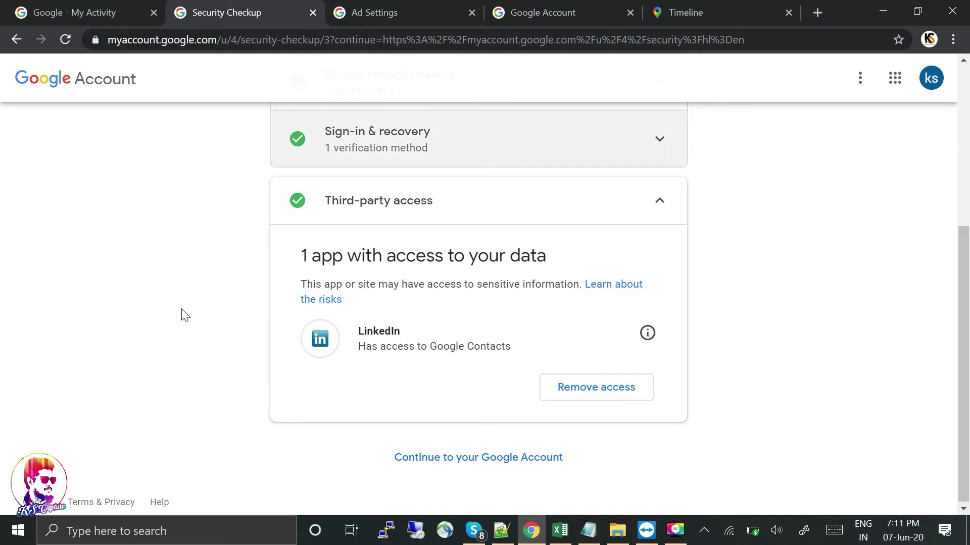
click(499, 466)
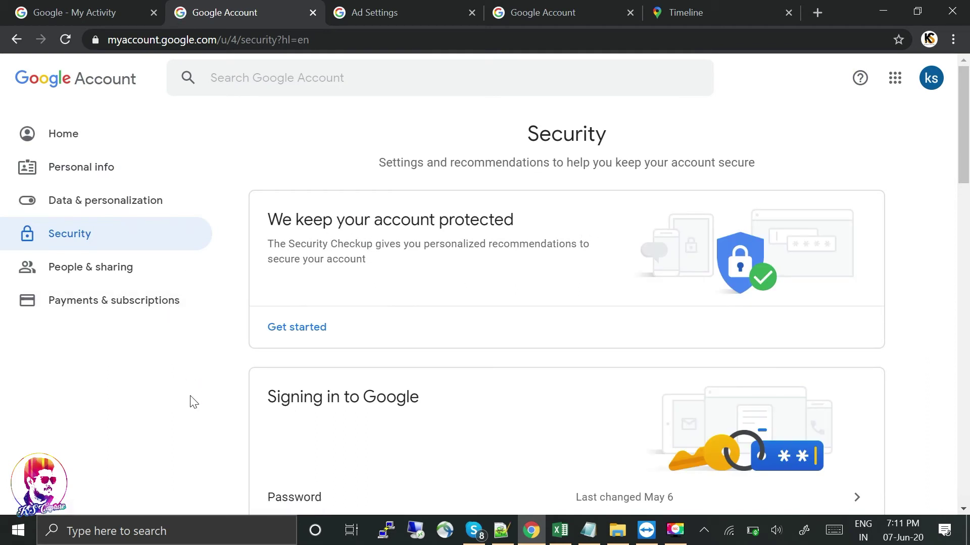
Scroll to Signing in to Google, where 2-Step Verification reads Off, and bring up Notepad.
scroll(194, 402, down, 2)
scroll(194, 403, down, 1)
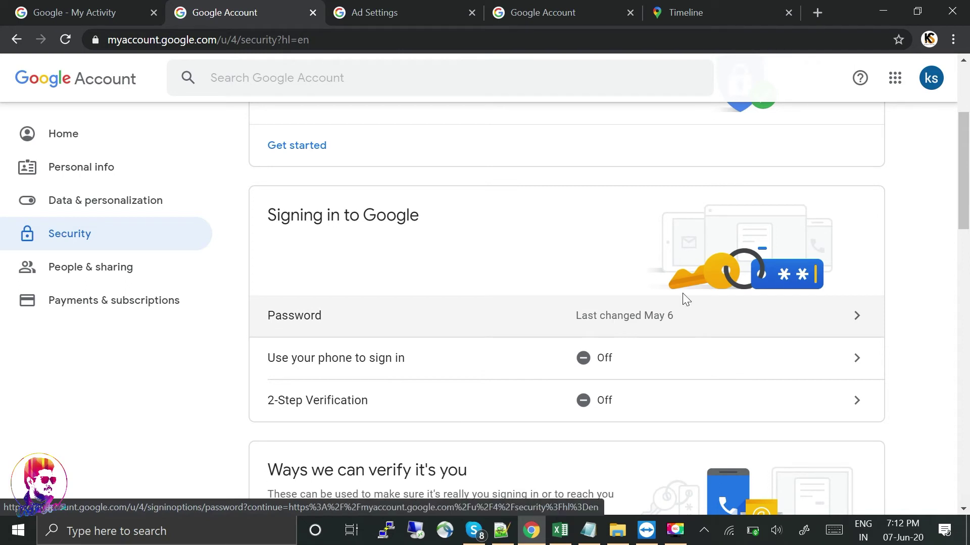
click(589, 531)
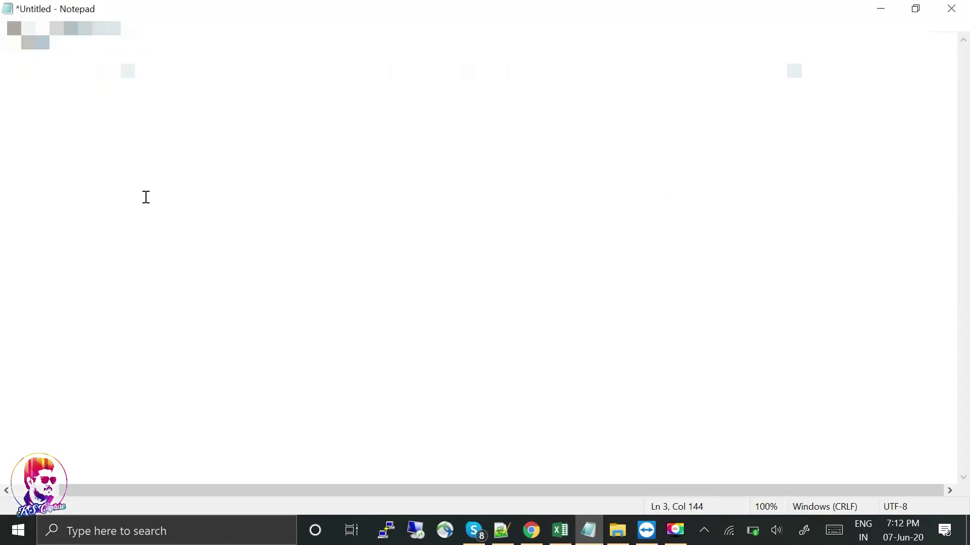
Clear the old notes and type a first example strong password mixing capitals, a symbol and digits.
key(ctrl+a)
key(Delete)
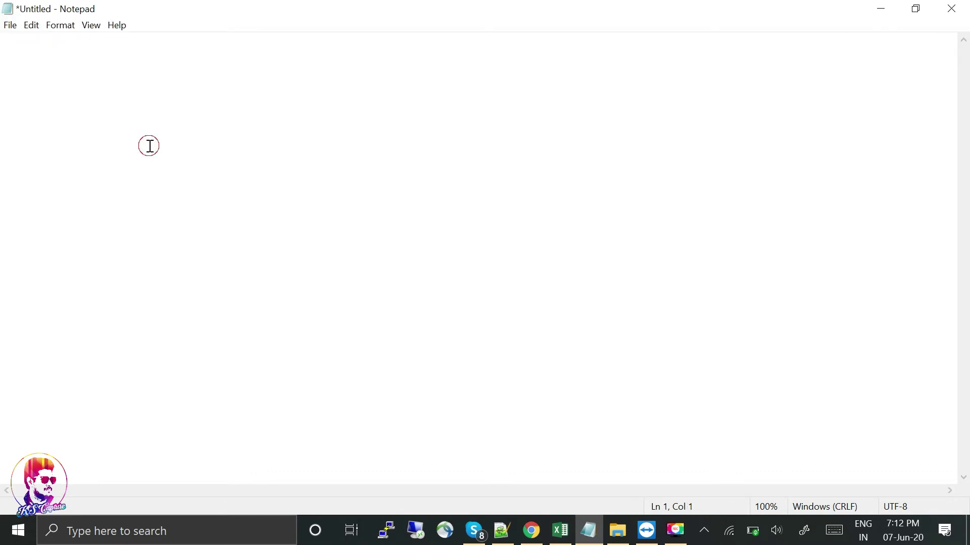
key(Return)
key(Return)
key(Return)
key(Return)
key(Return)
key(Left)
key(Left)
key(Left)
key(Left)
key(Left)
key(Right)
key(Right)
key(Right)
key(Right)
key(Right)
key(Right)
click(5, 106)
drag(6, 106, 75, 104)
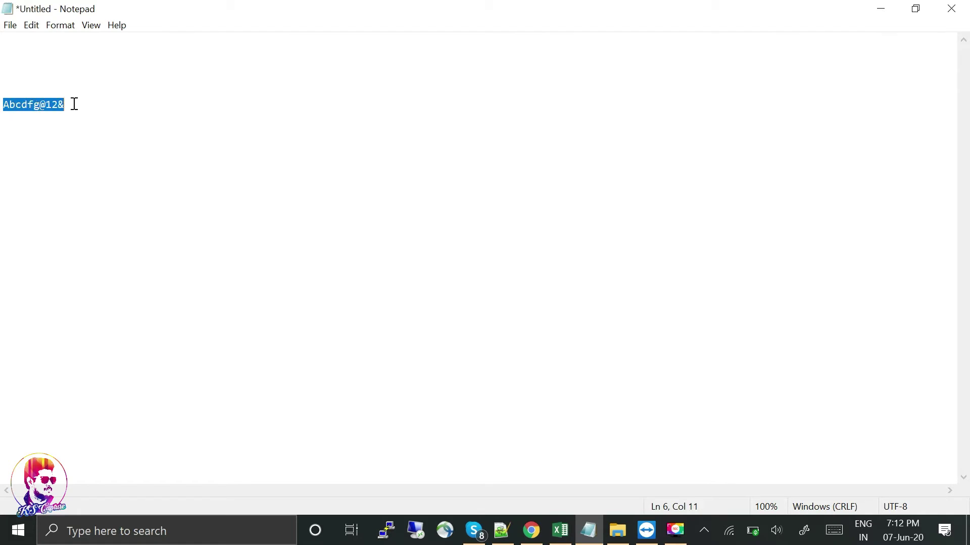
click(75, 104)
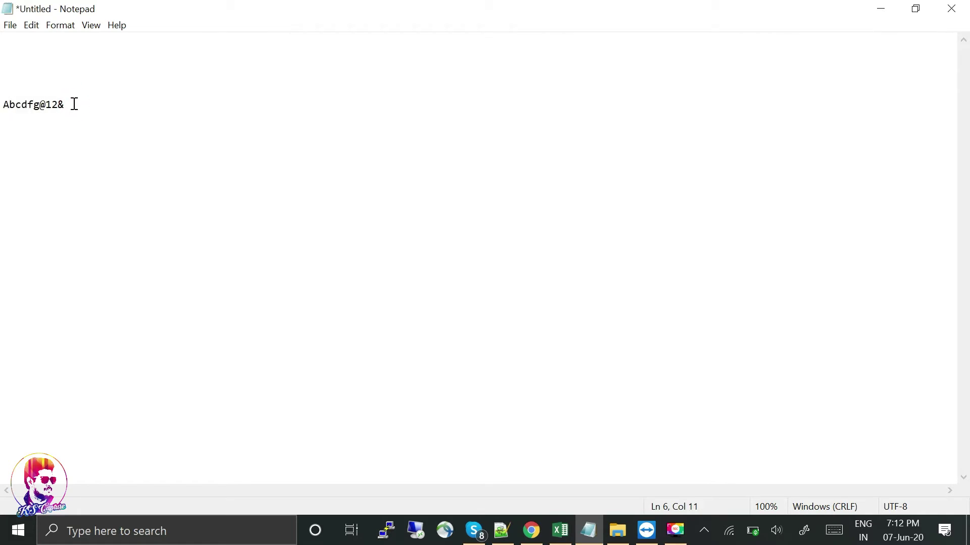
On a new line, replace a weak name-based attempt with a second strong example password.
key(Return)
key(Return)
key(BackSpace)
key(BackSpace)
key(BackSpace)
key(BackSpace)
key(BackSpace)
key(BackSpace)
key(BackSpace)
key(BackSpace)
key(BackSpace)
key(BackSpace)
key(BackSpace)
key(BackSpace)
key(BackSpace)
key(BackSpace)
key(BackSpace)
key(BackSpace)
key(BackSpace)
key(BackSpace)
key(BackSpace)
Add a third example strong password on its own line and return to Chrome.
key(Return)
key(Return)
key(Return)
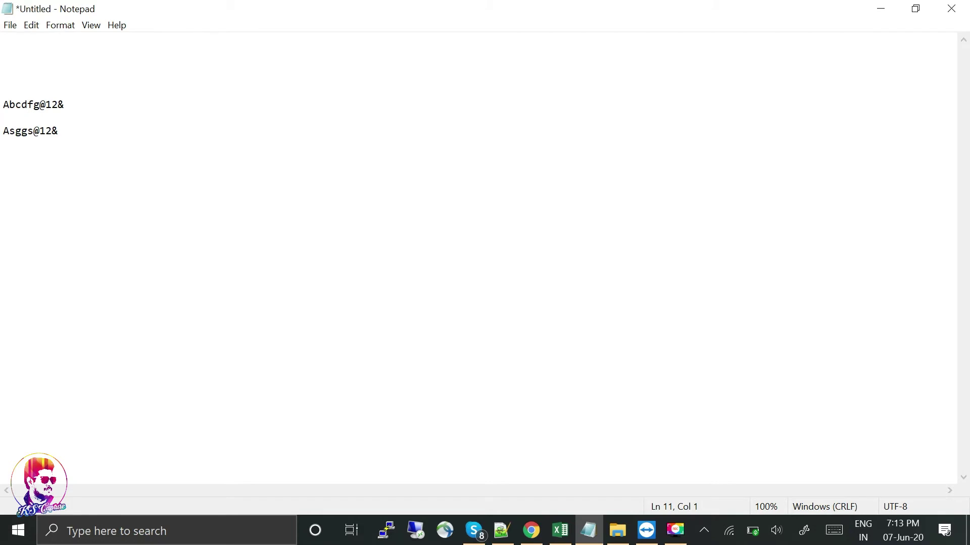
click(530, 537)
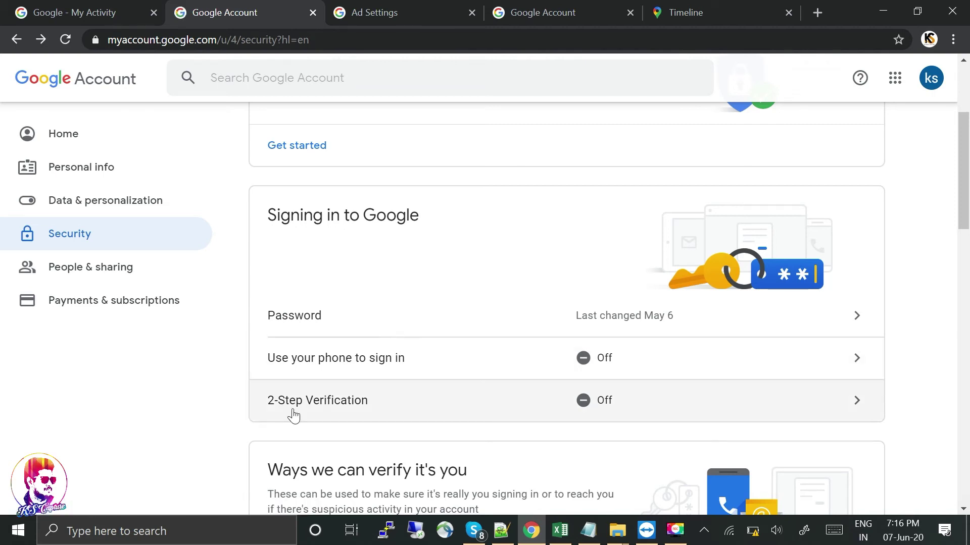
Open 2-Step Verification from Signing in to Google and scroll its welcome page to GET STARTED.
click(644, 404)
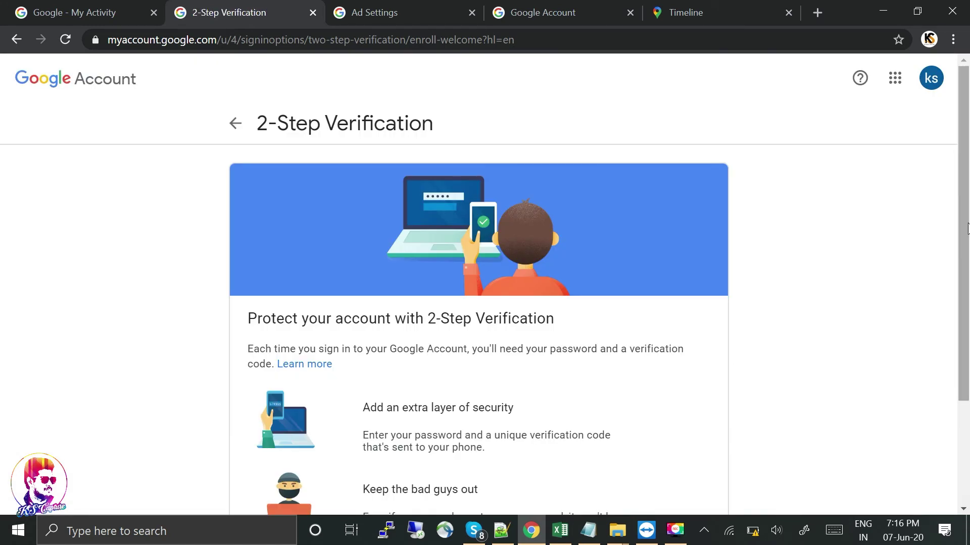
drag(967, 208, 651, 267)
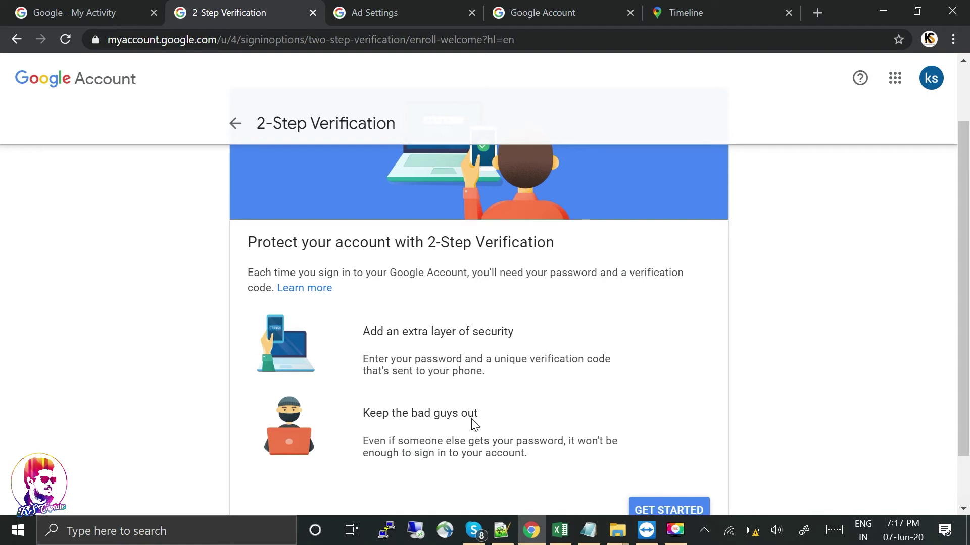
drag(969, 197, 967, 255)
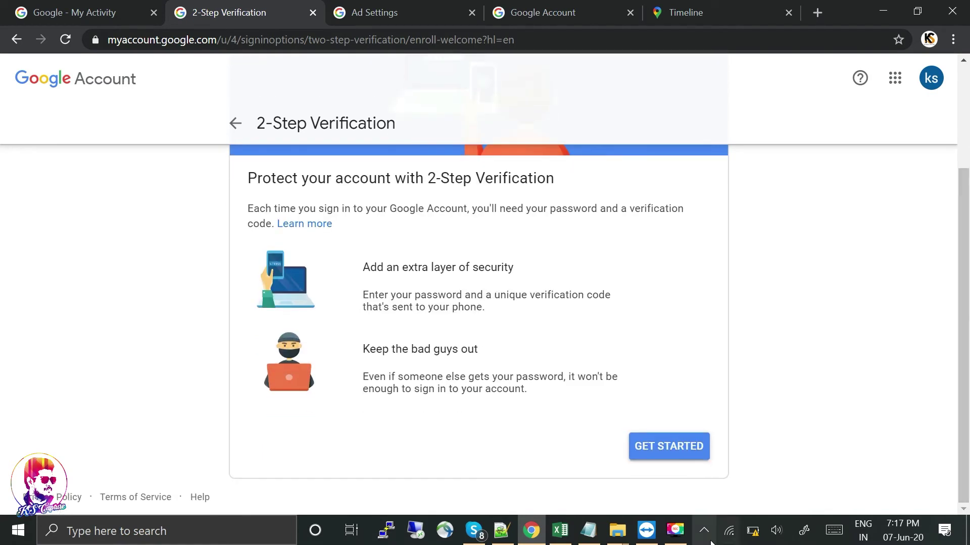
Start 2-Step Verification setup and re-enter the account password to reach the phone step.
click(662, 461)
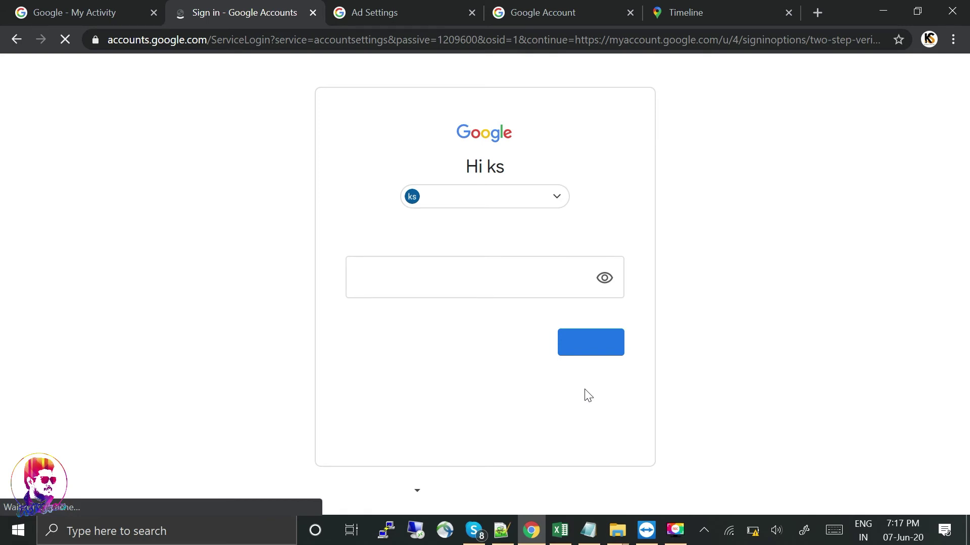
click(398, 285)
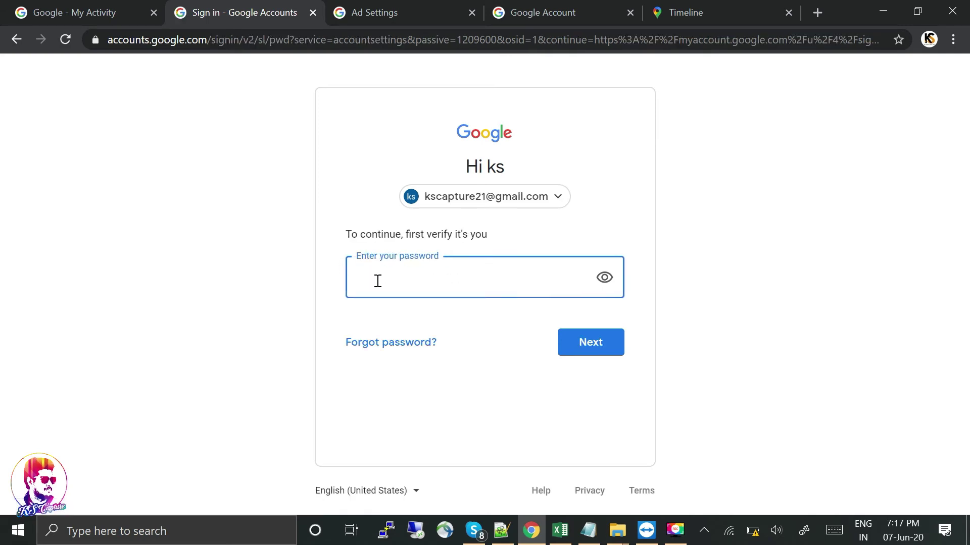
text(•••••••••••)
click(610, 345)
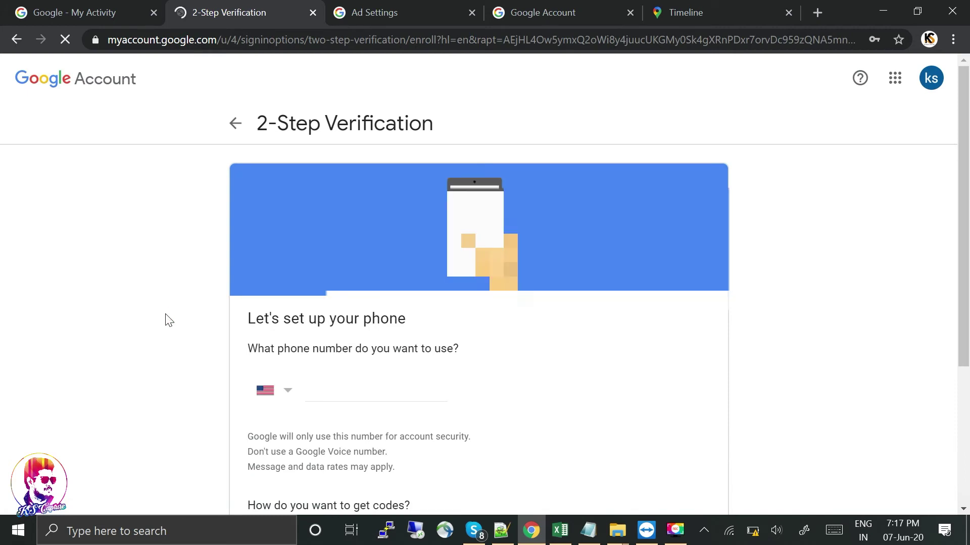
Submit the +91 phone number with Text message chosen for verification codes.
scroll(170, 321, down, 2)
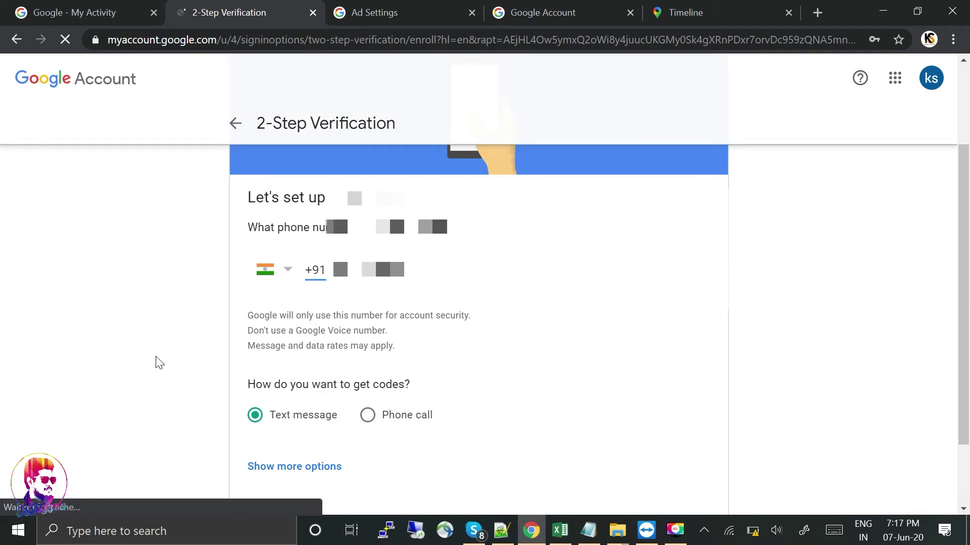
scroll(159, 362, down, 1)
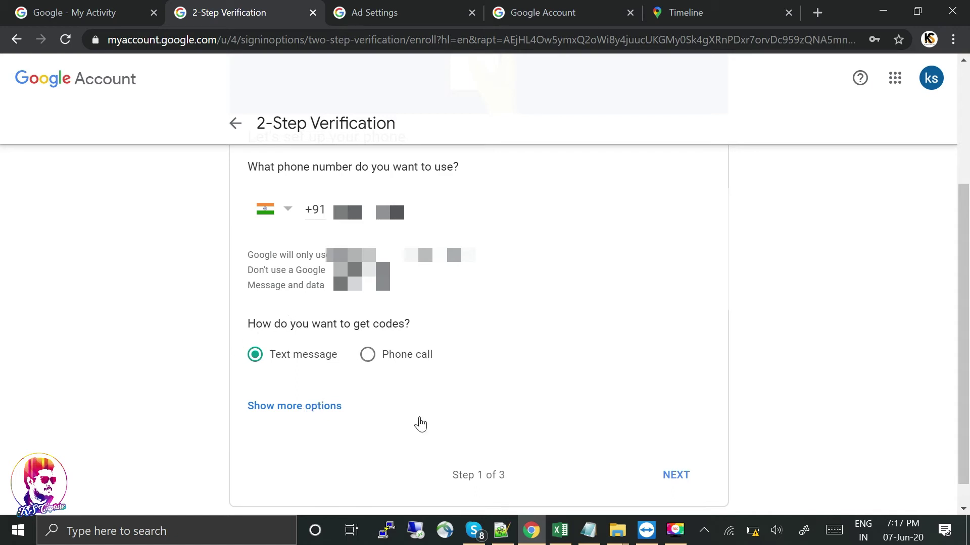
scroll(663, 424, down, 1)
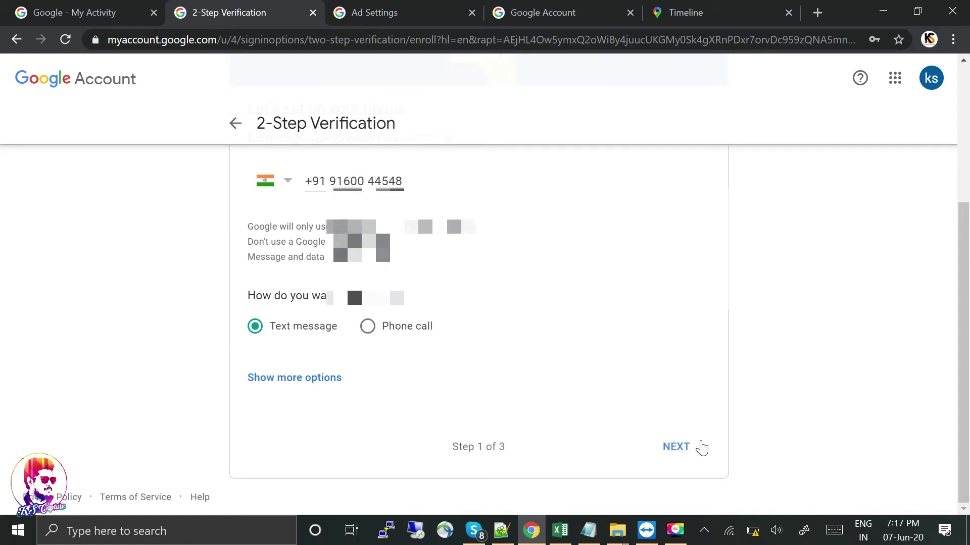
click(684, 446)
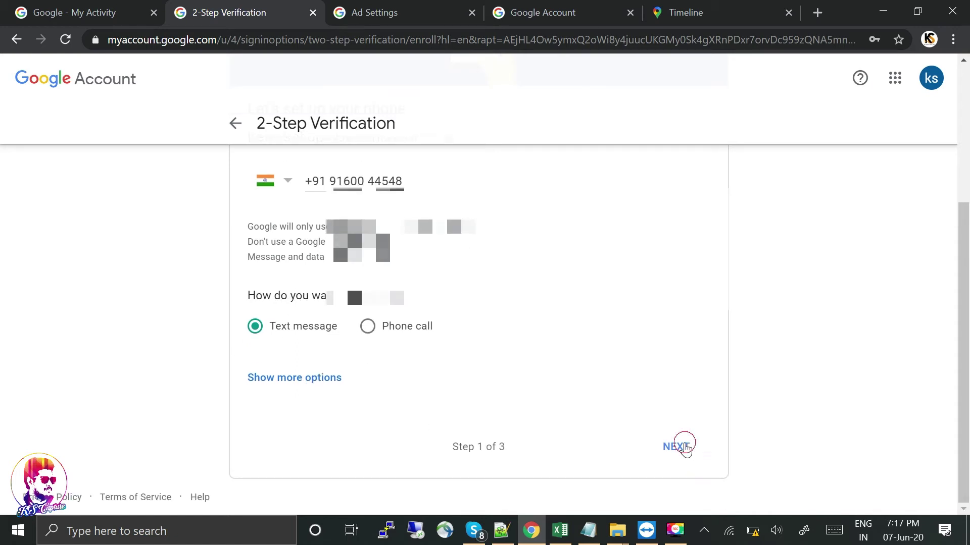
click(908, 500)
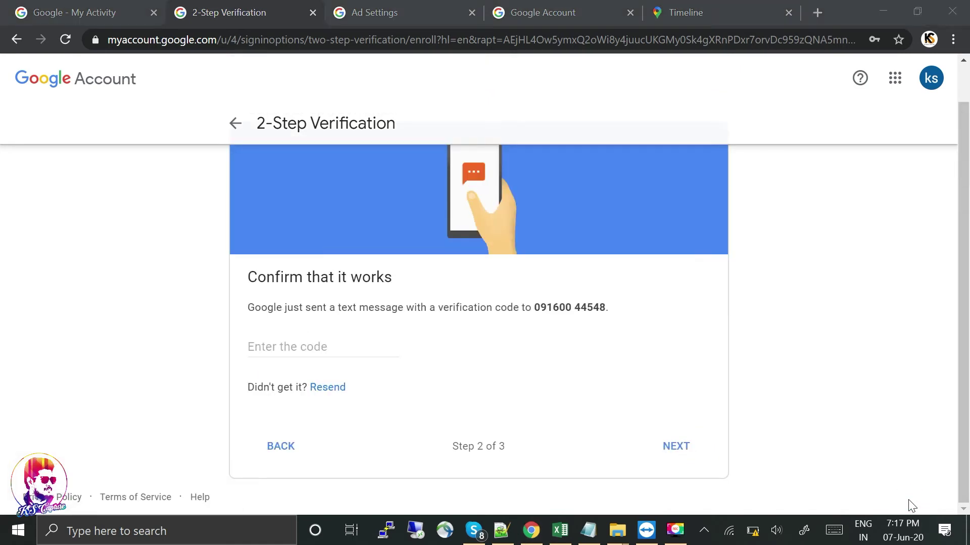
Enter the SMS verification code texted to the phone and submit it to reach step 3 of 3.
click(916, 503)
click(281, 348)
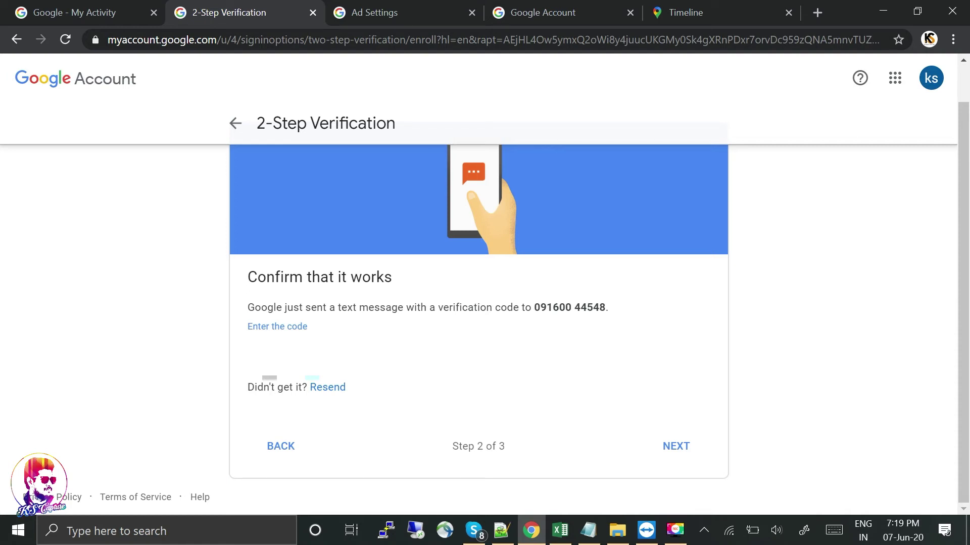
click(677, 448)
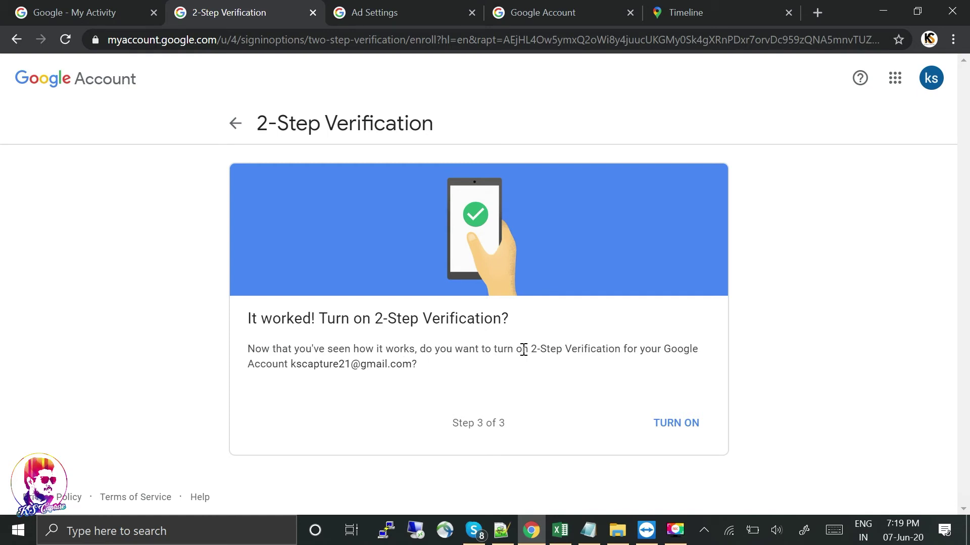
Turn on 2-Step Verification at step 3 of 3, with voice or text as the second step.
click(672, 427)
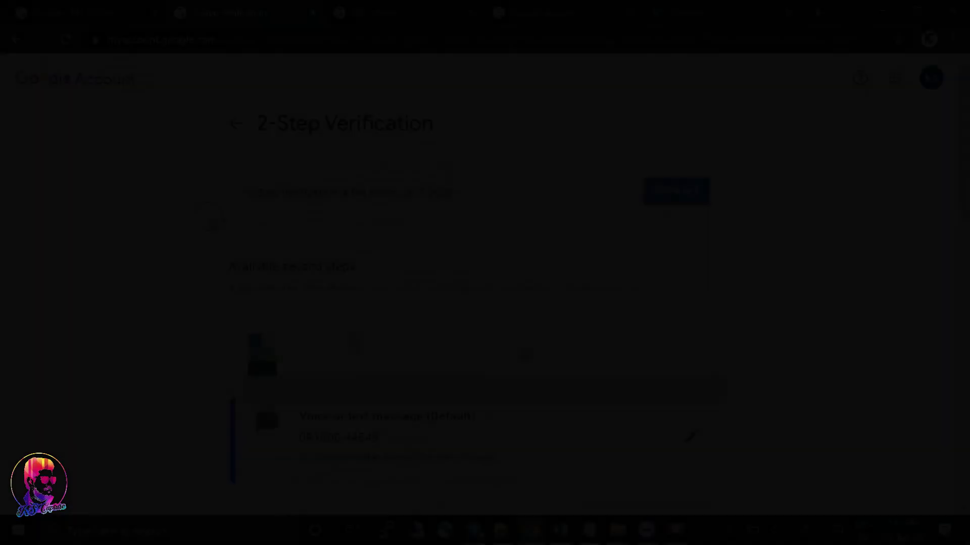
scroll(215, 223, down, 3)
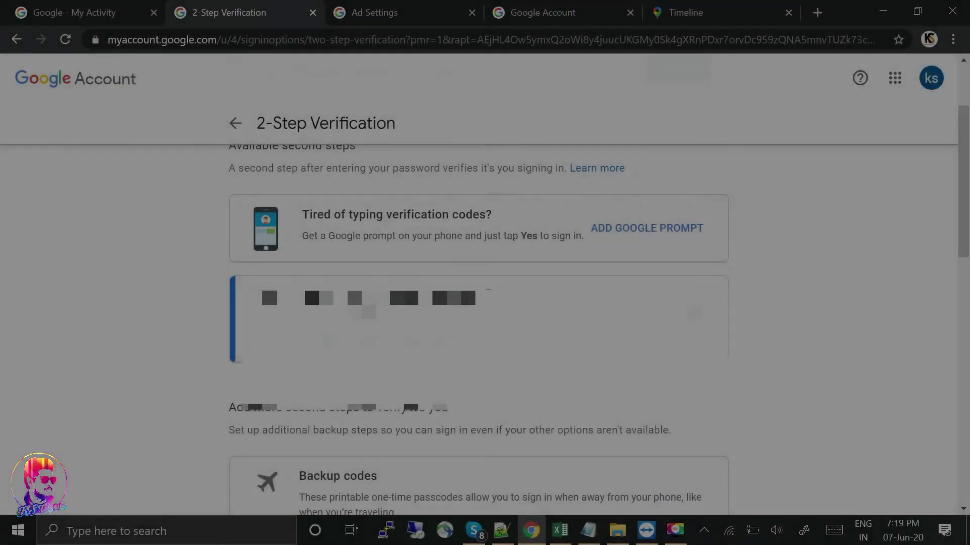
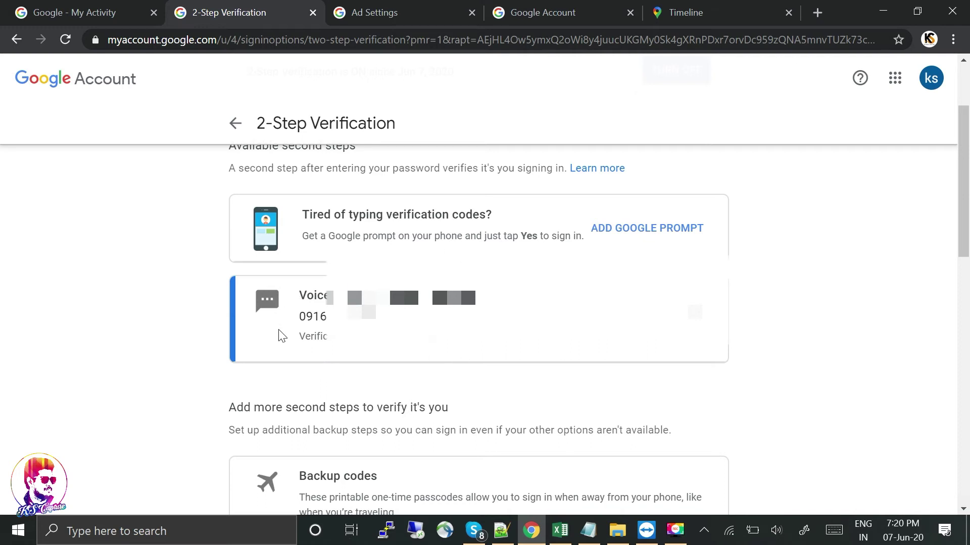
Check that 2-Step Verification is on with the voice-call second step, then go back to Security.
click(175, 304)
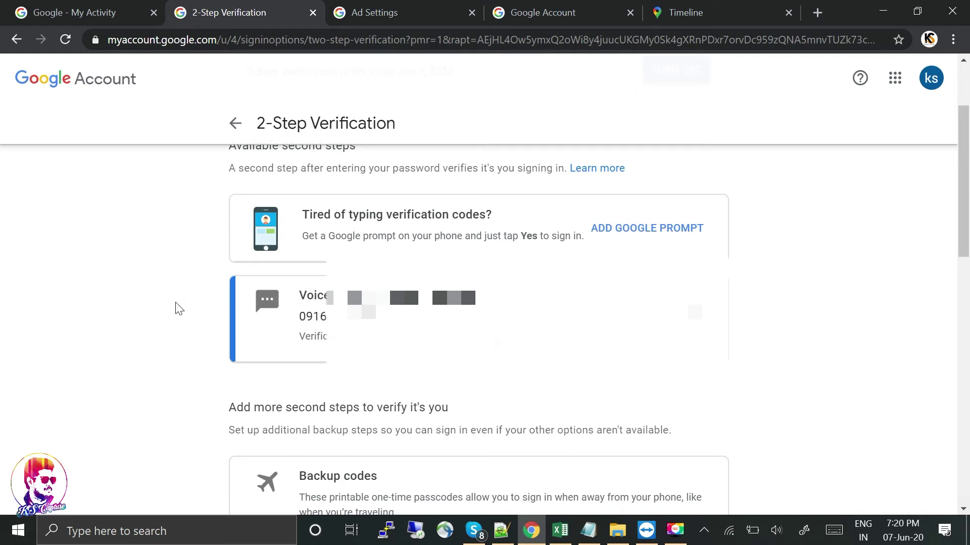
scroll(178, 308, up, 1)
scroll(178, 308, down, 2)
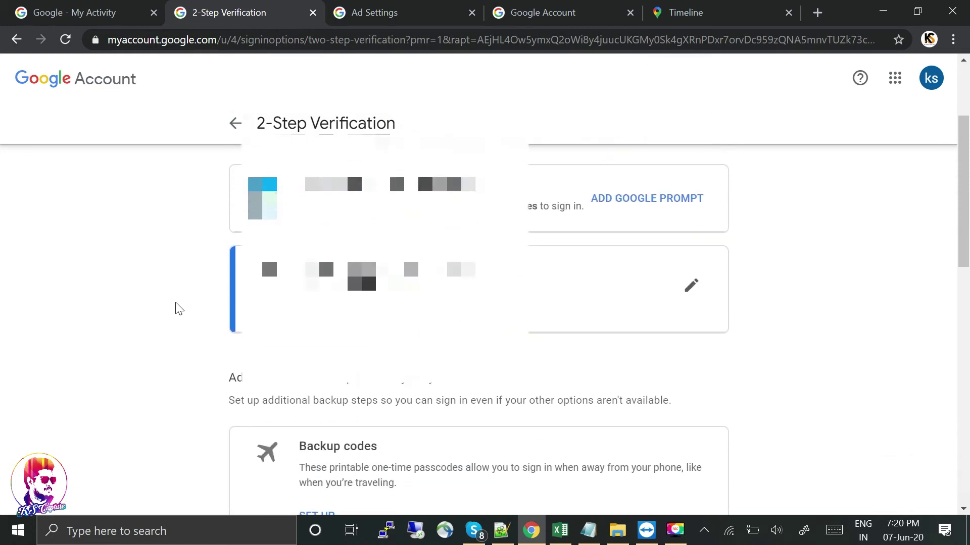
scroll(178, 308, down, 4)
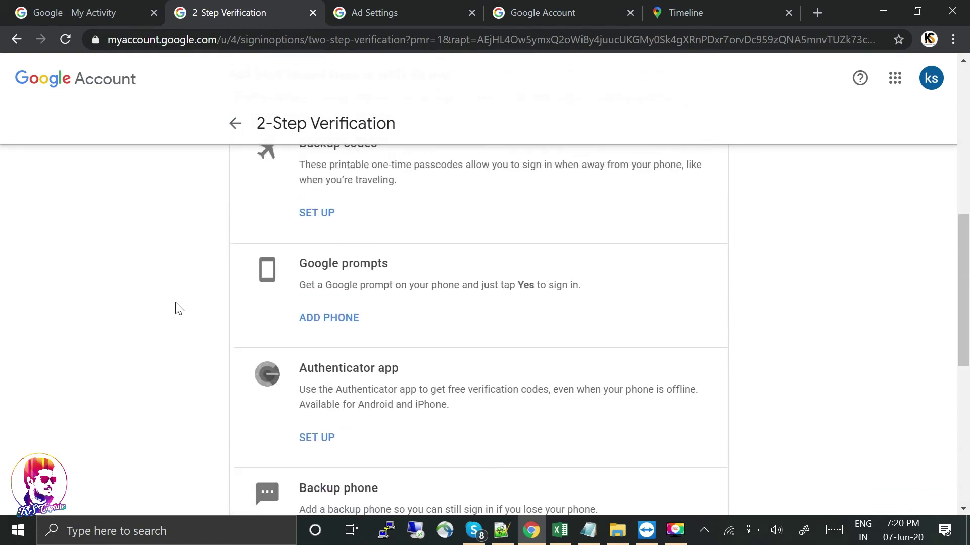
scroll(178, 308, down, 5)
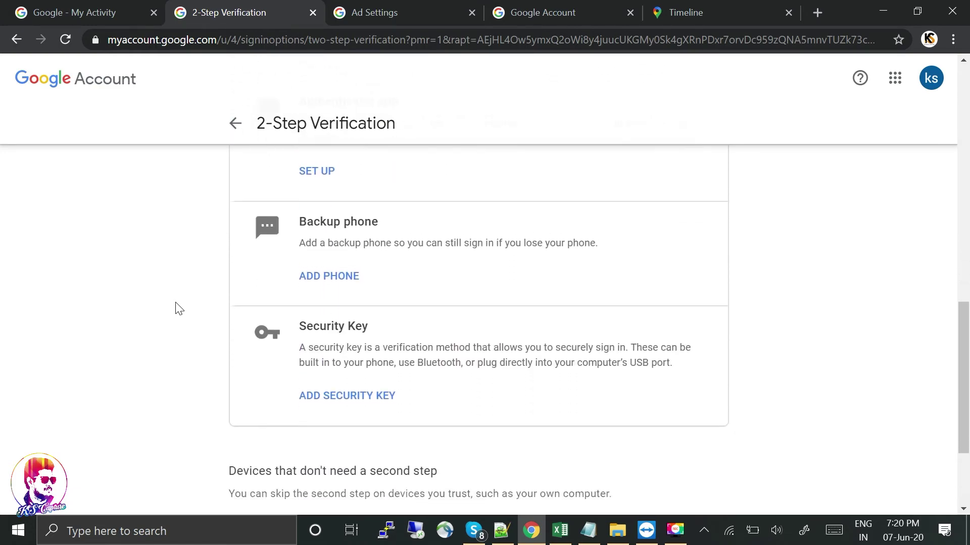
scroll(177, 308, up, 1)
scroll(178, 308, up, 10)
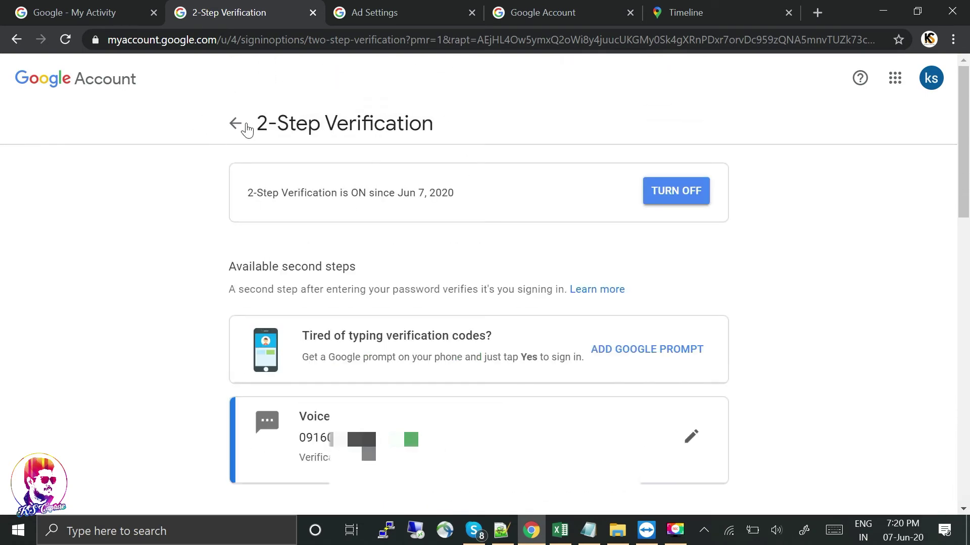
click(227, 125)
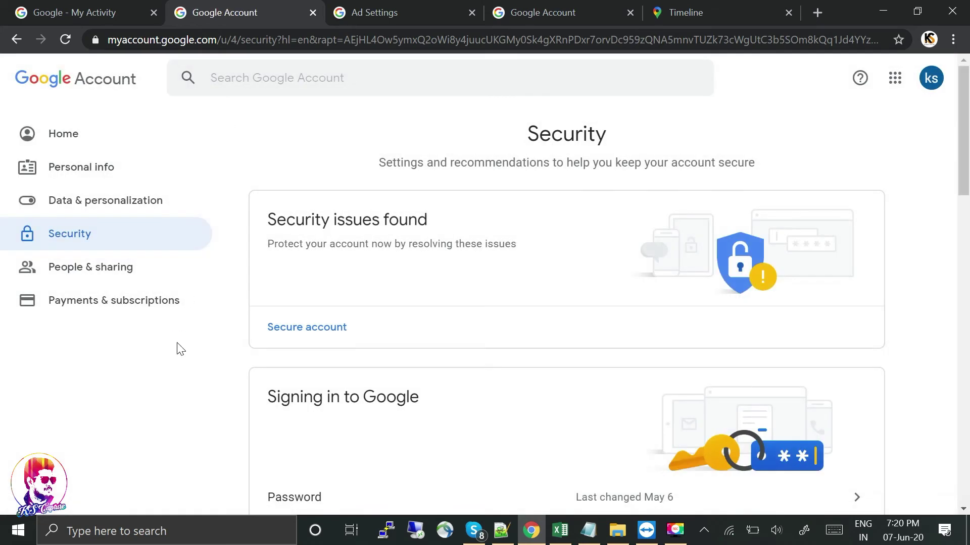
scroll(108, 241, down, 1)
scroll(160, 347, down, 1)
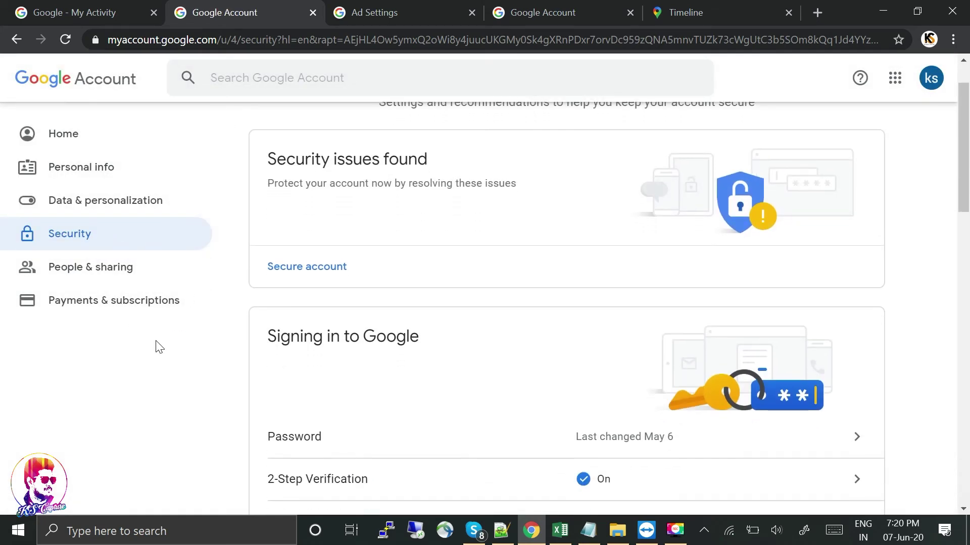
scroll(160, 347, down, 10)
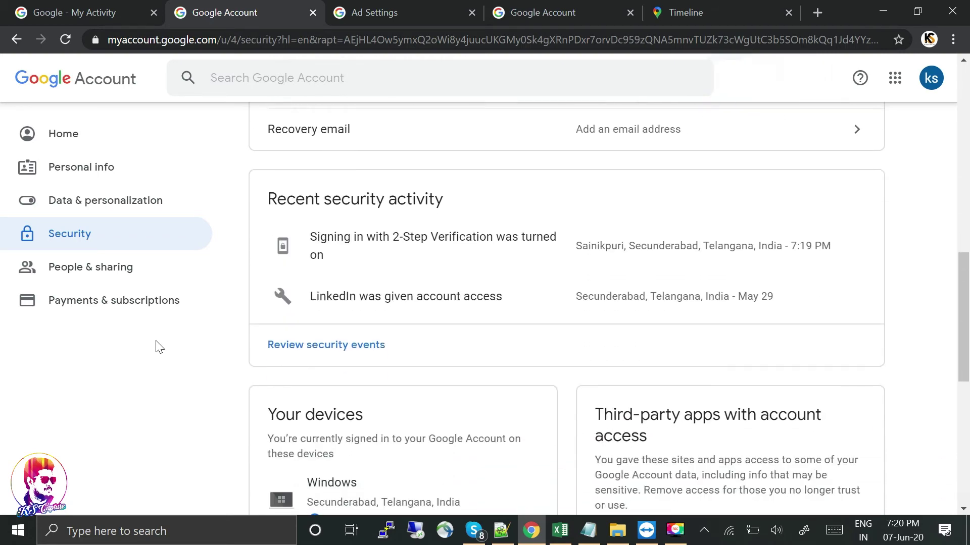
scroll(159, 347, down, 3)
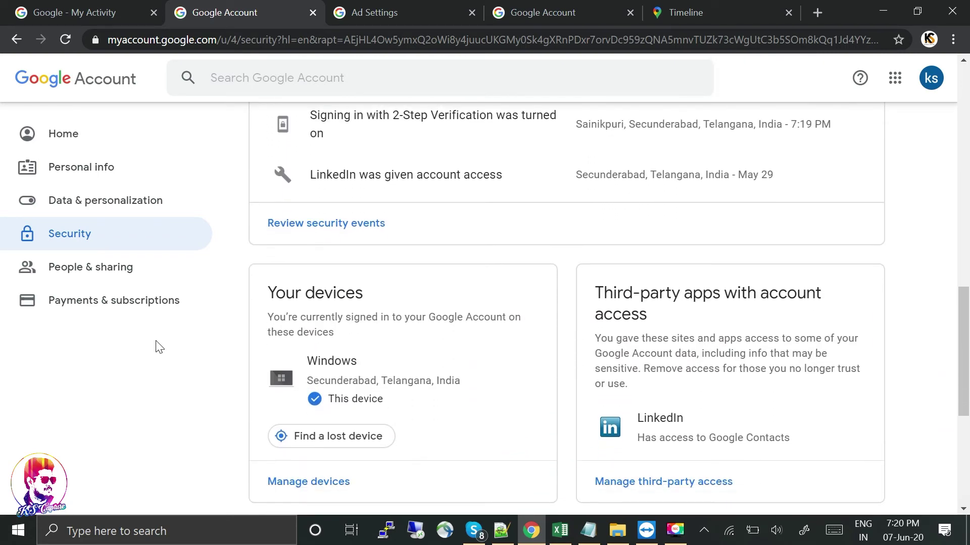
scroll(160, 347, down, 3)
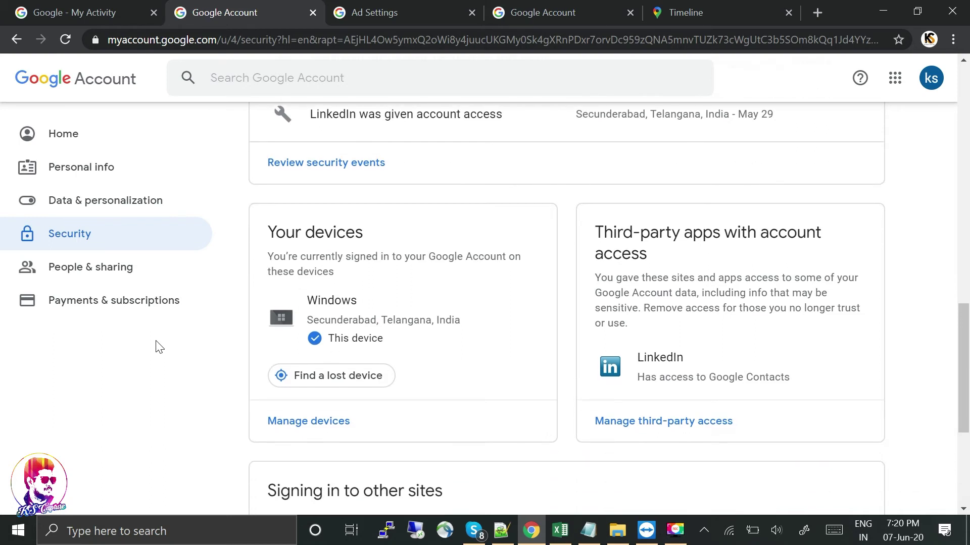
scroll(160, 347, down, 1)
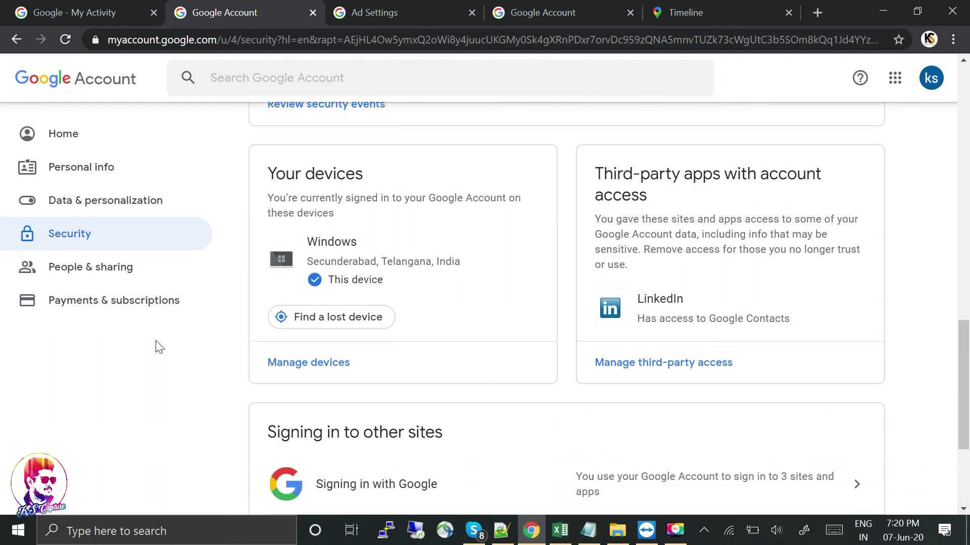
scroll(160, 347, up, 2)
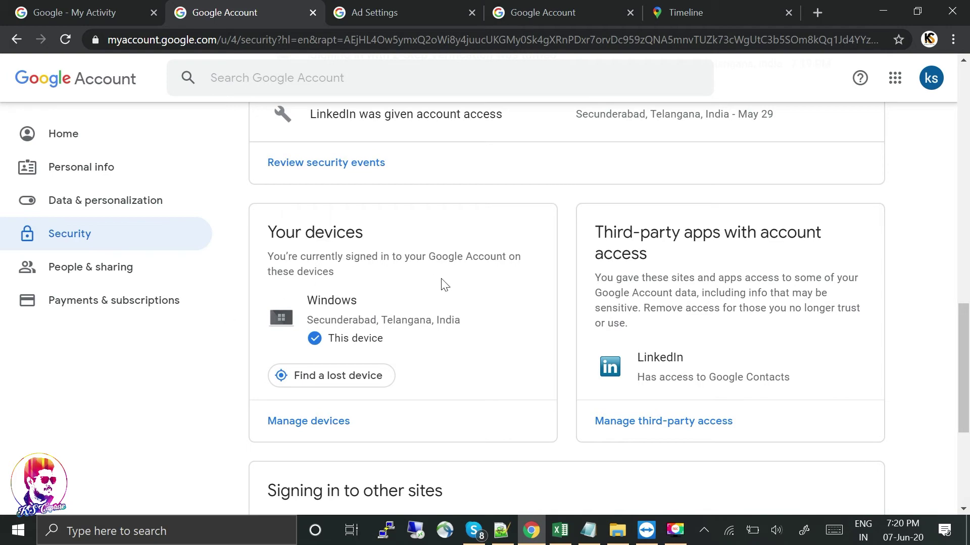
scroll(457, 294, down, 5)
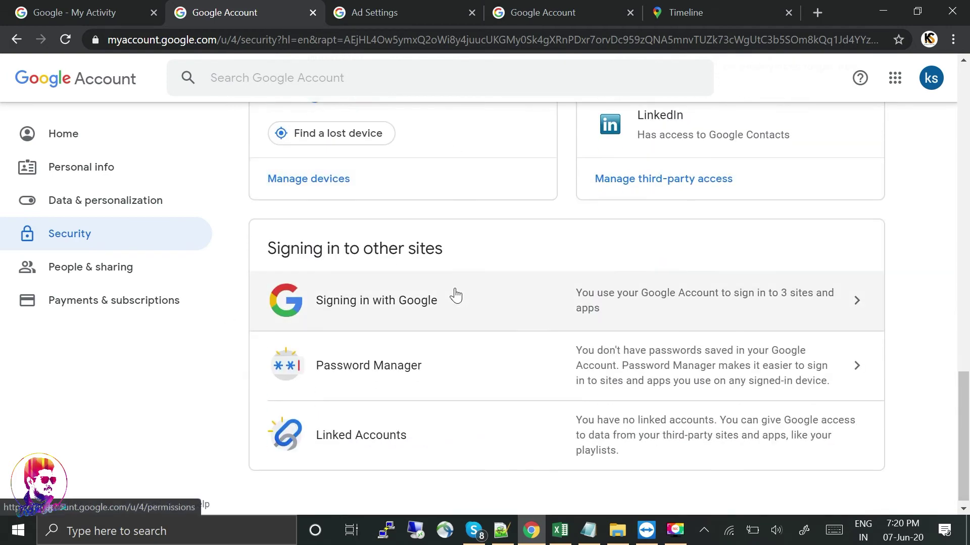
scroll(456, 296, up, 7)
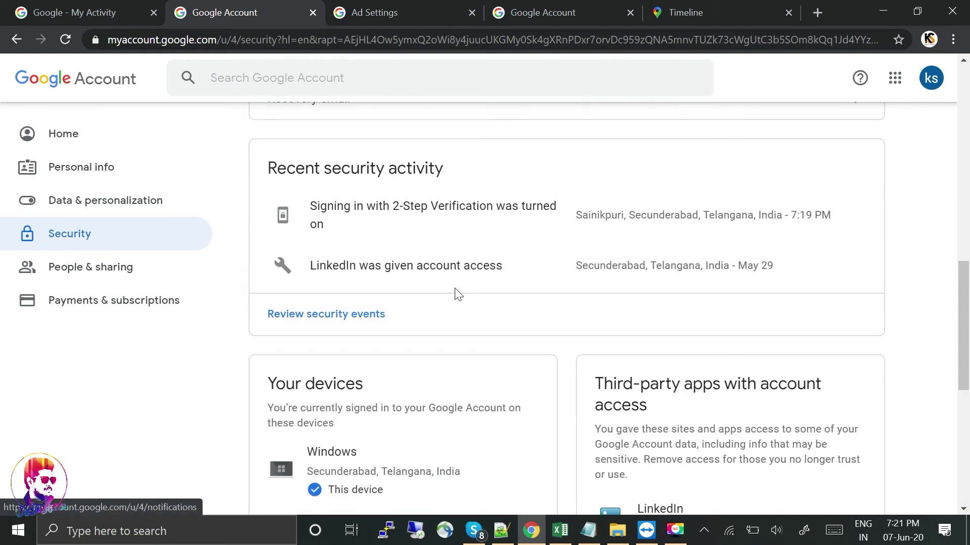
scroll(457, 294, up, 5)
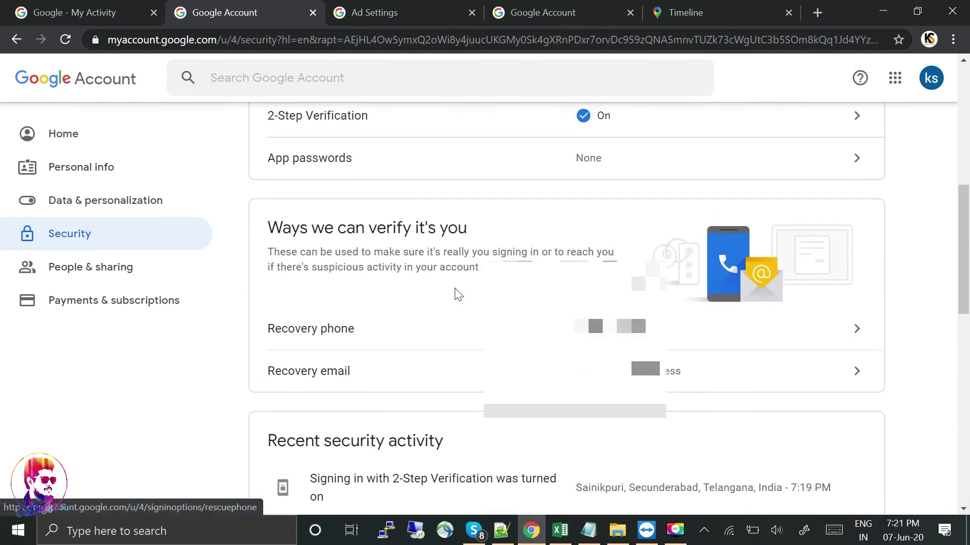
scroll(456, 290, up, 6)
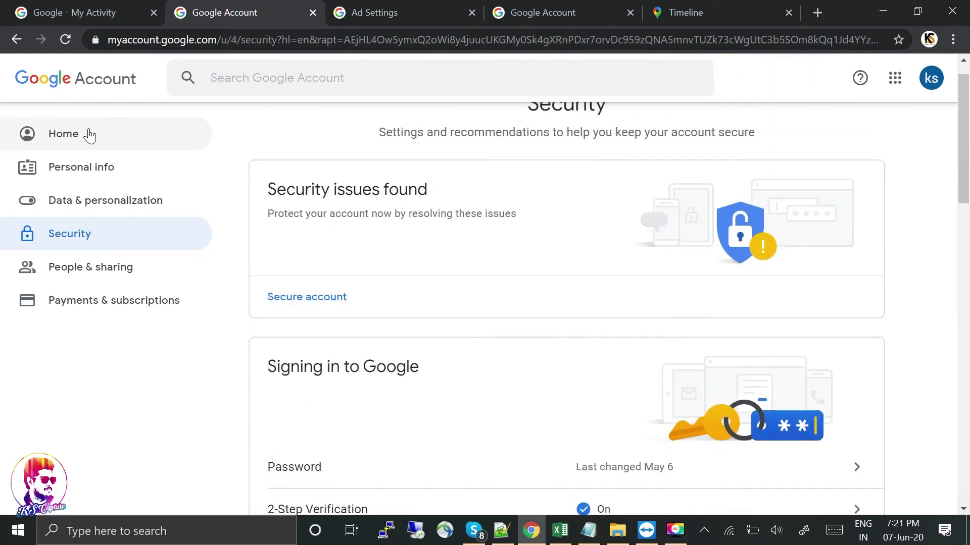
click(84, 132)
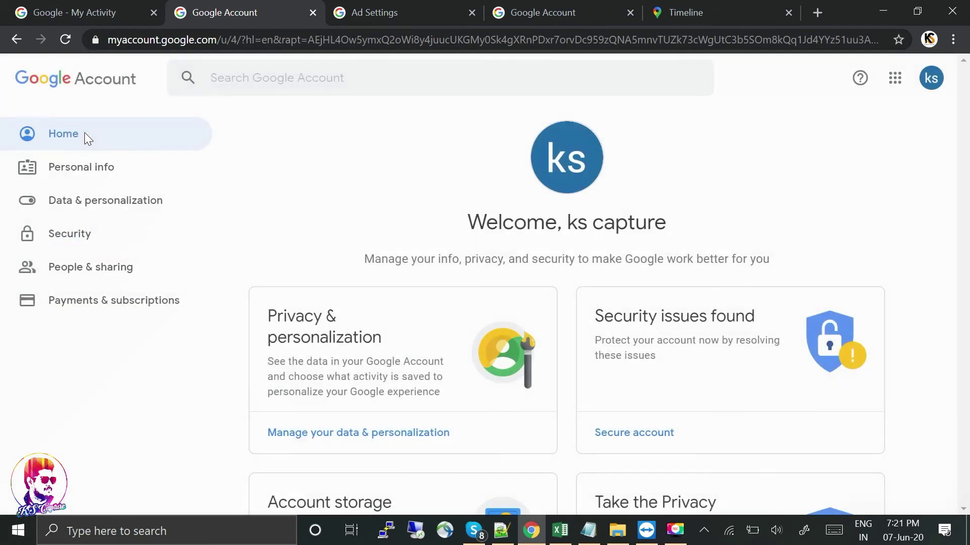
scroll(480, 217, down, 5)
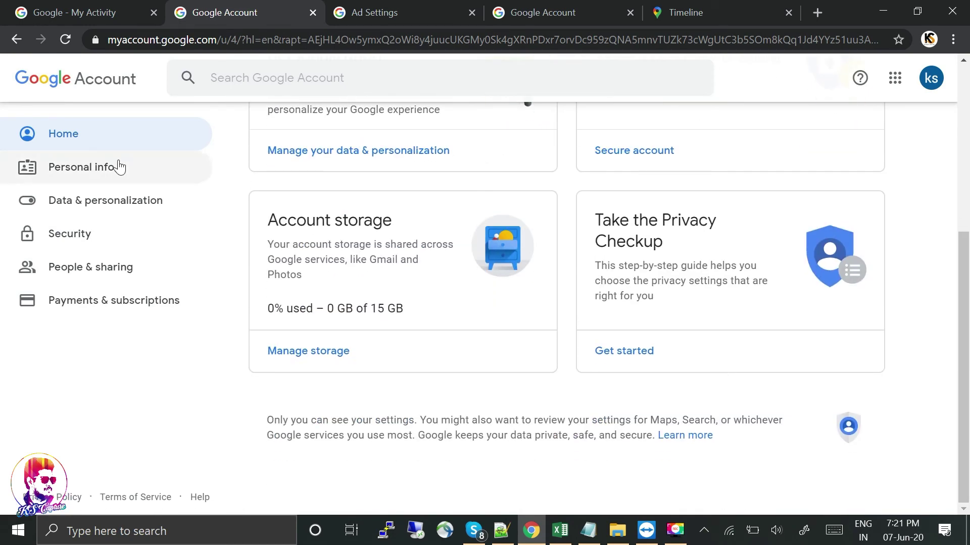
click(89, 234)
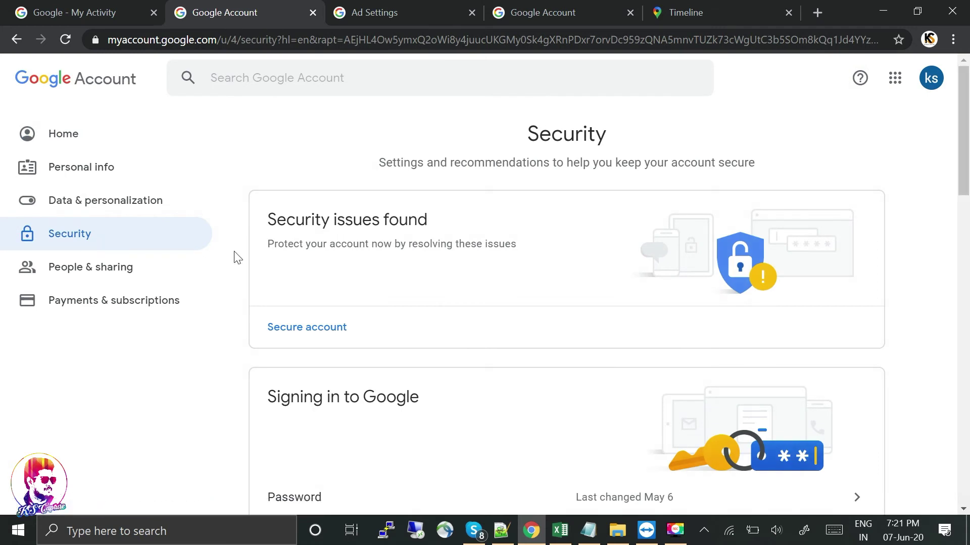
scroll(302, 283, down, 4)
scroll(302, 282, down, 3)
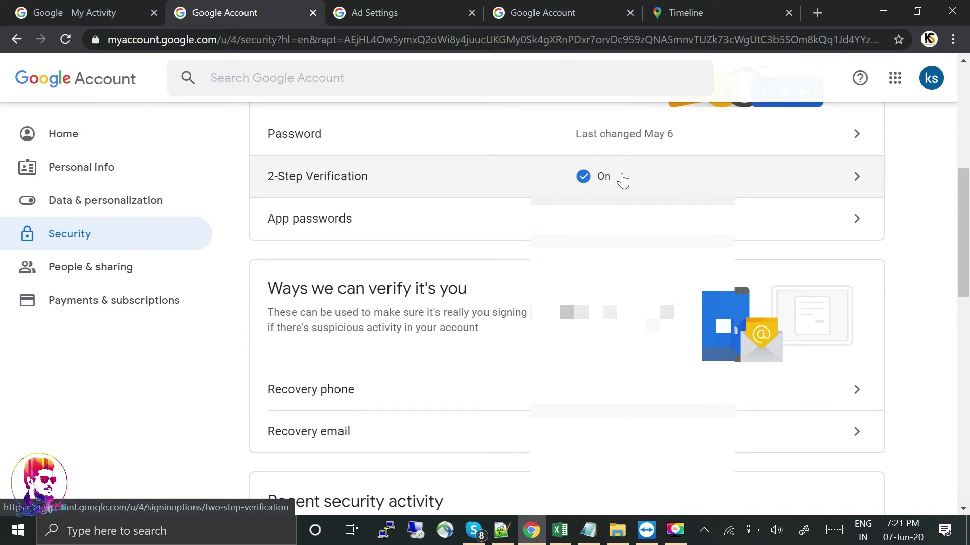
scroll(132, 411, down, 1)
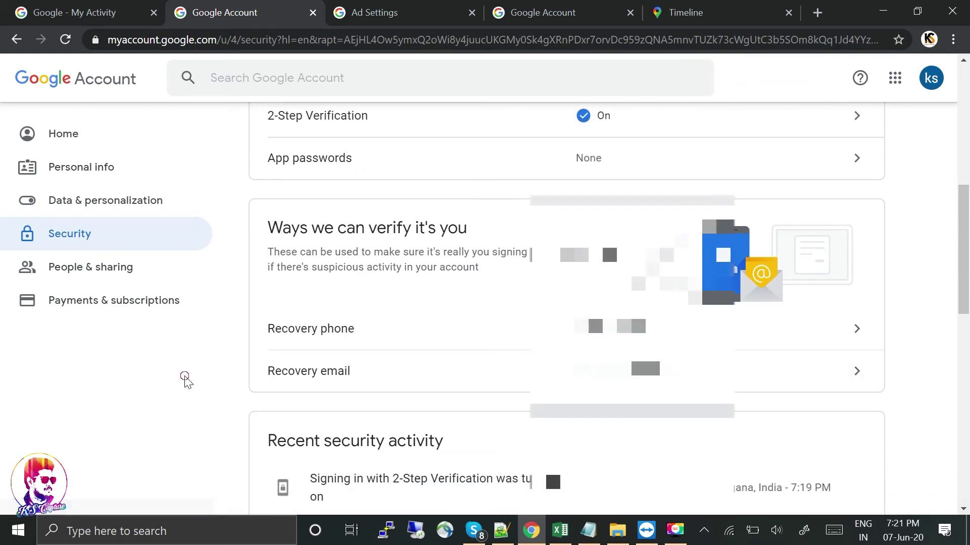
scroll(185, 383, down, 2)
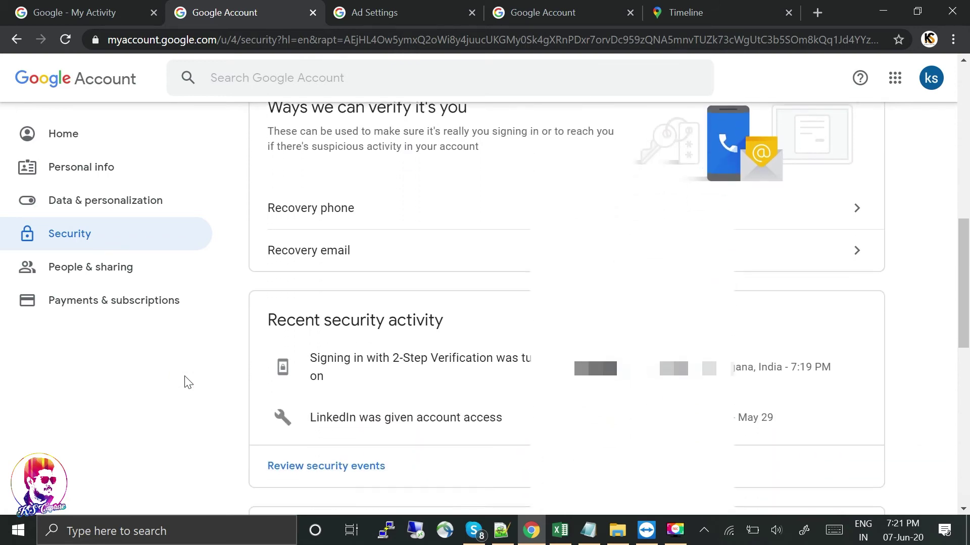
scroll(185, 383, down, 3)
scroll(185, 382, up, 4)
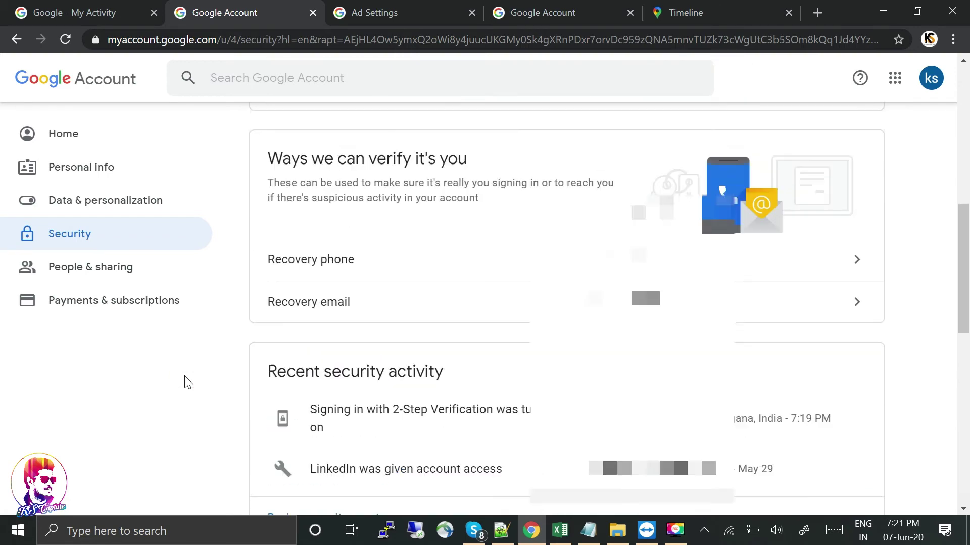
scroll(187, 382, up, 10)
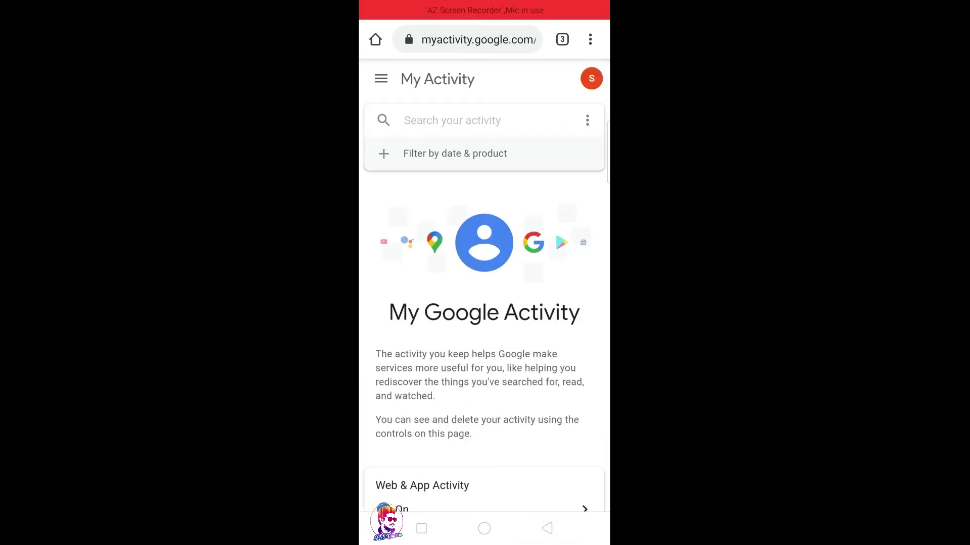
Load the Google Account site in the browser and switch to the second signed-in account.
click(478, 39)
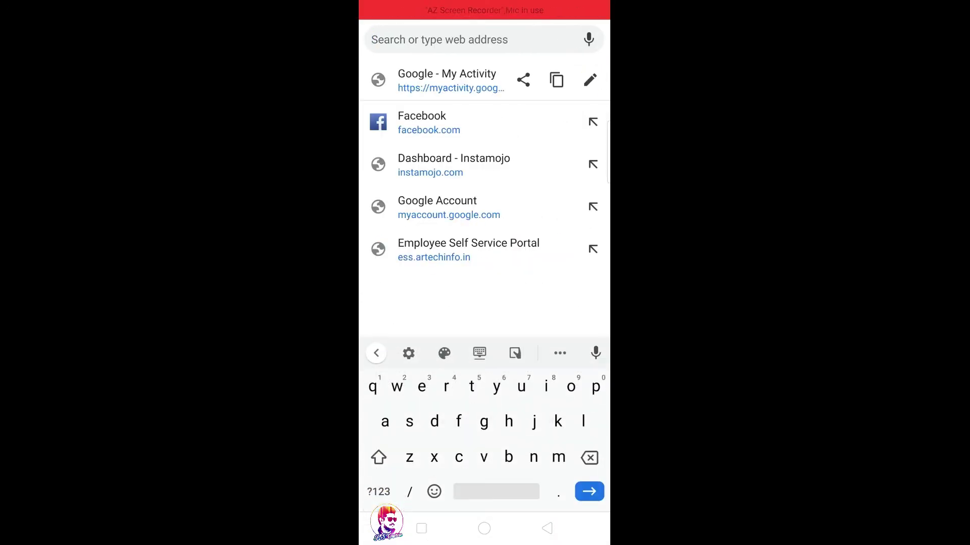
text(my)
key(BackSpace)
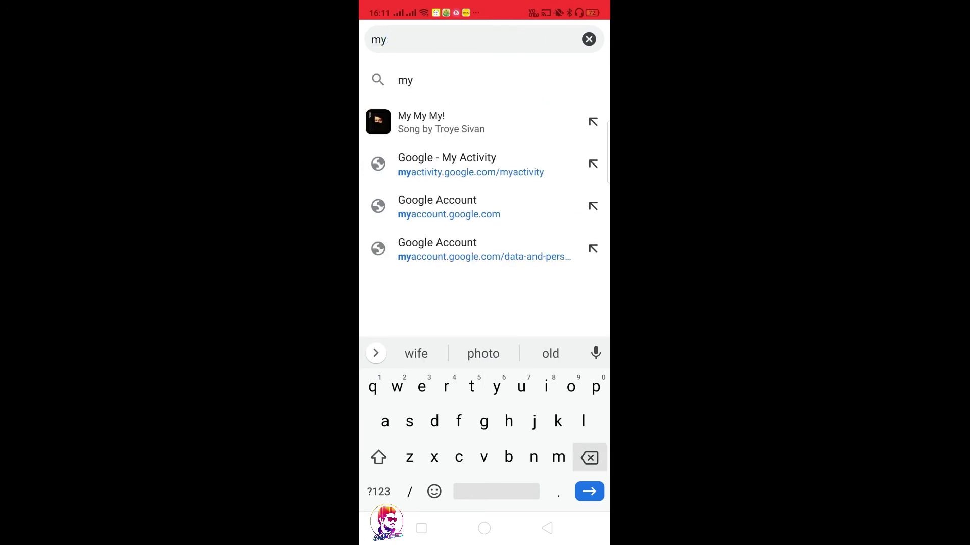
text(account.google.com)
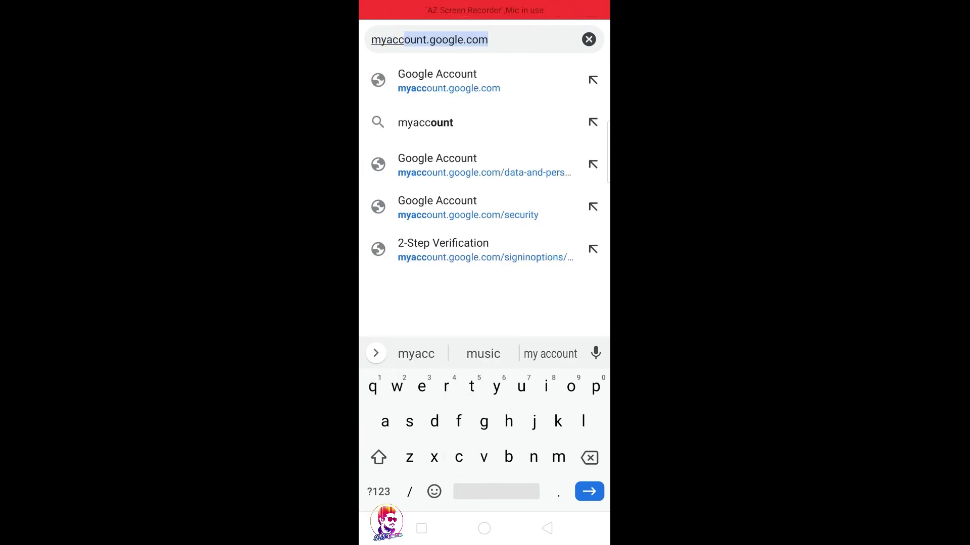
click(489, 39)
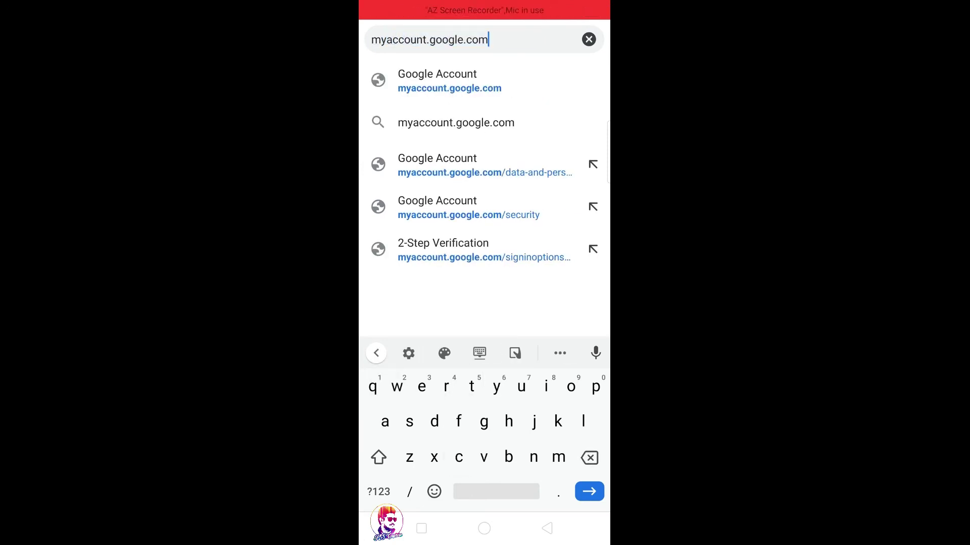
key(Return)
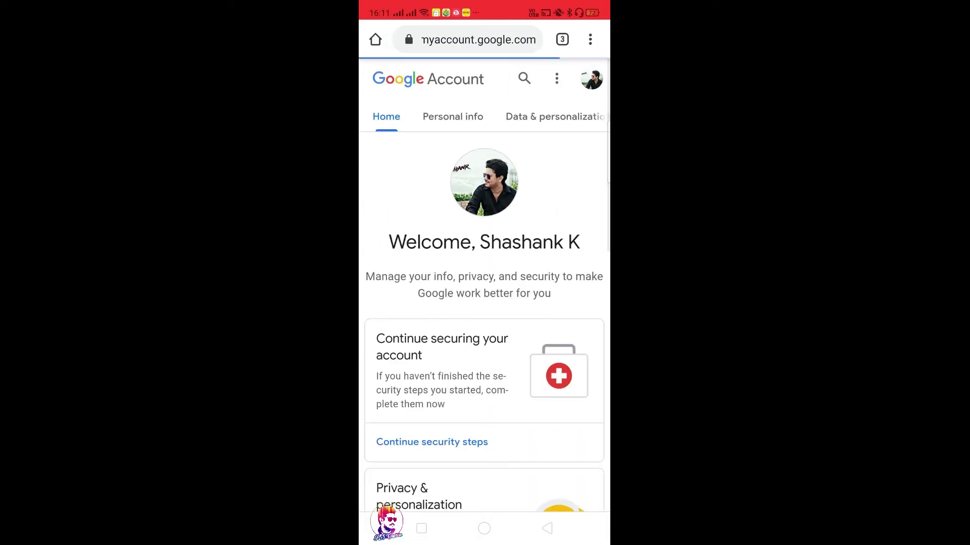
click(592, 79)
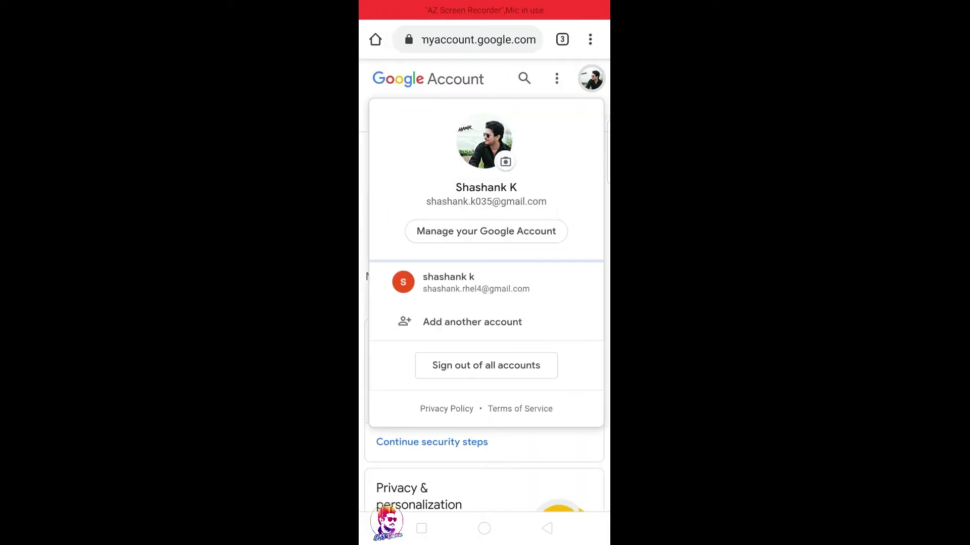
click(454, 280)
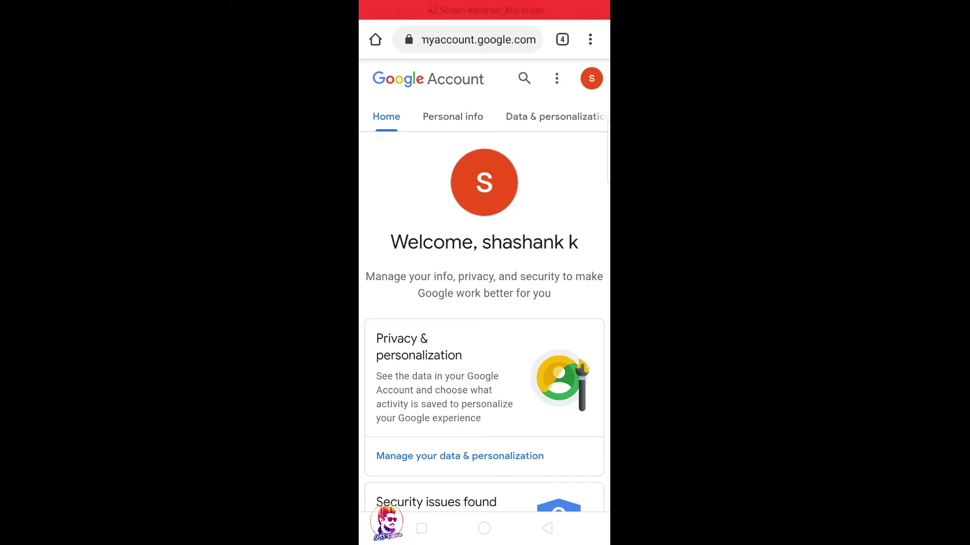
Move from Personal info to the Data & personalization page.
scroll(484, 323, down, 1)
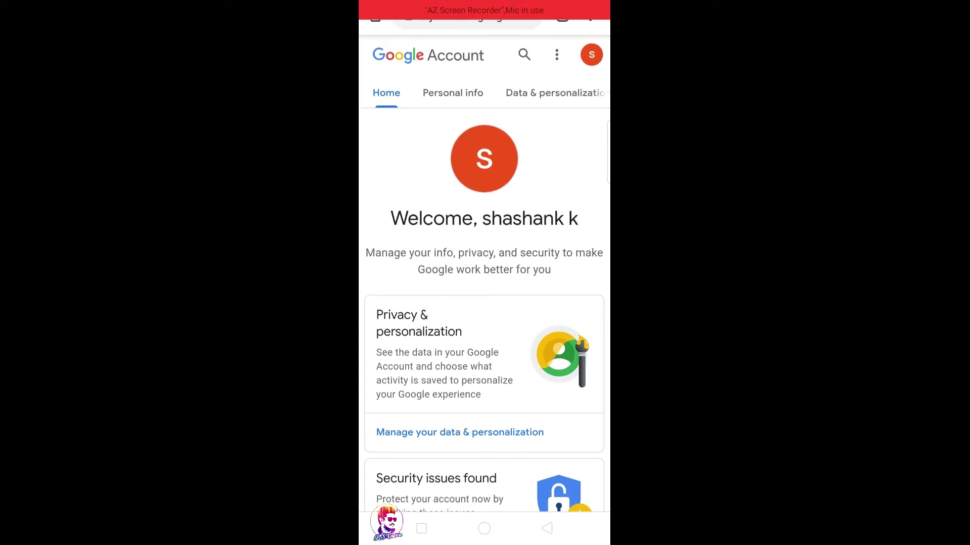
scroll(484, 323, up, 1)
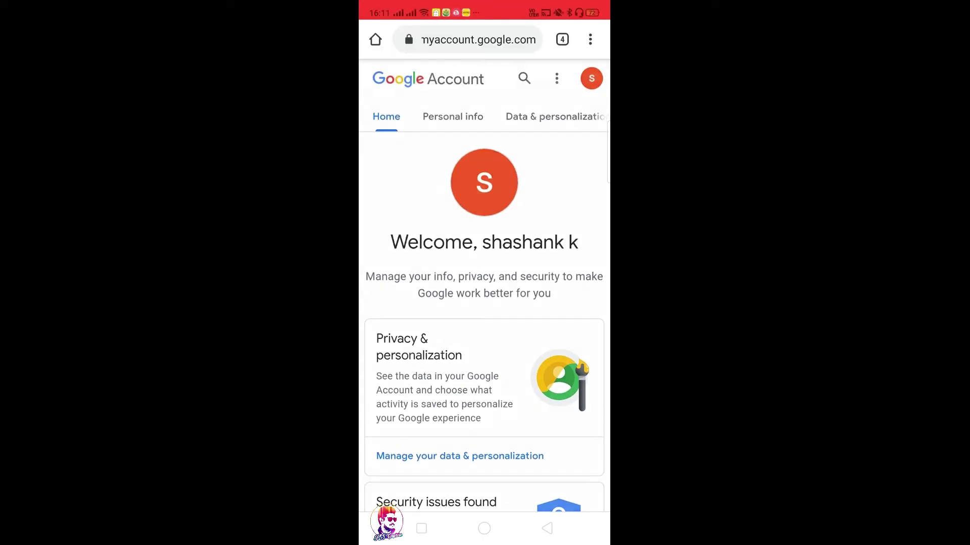
click(452, 117)
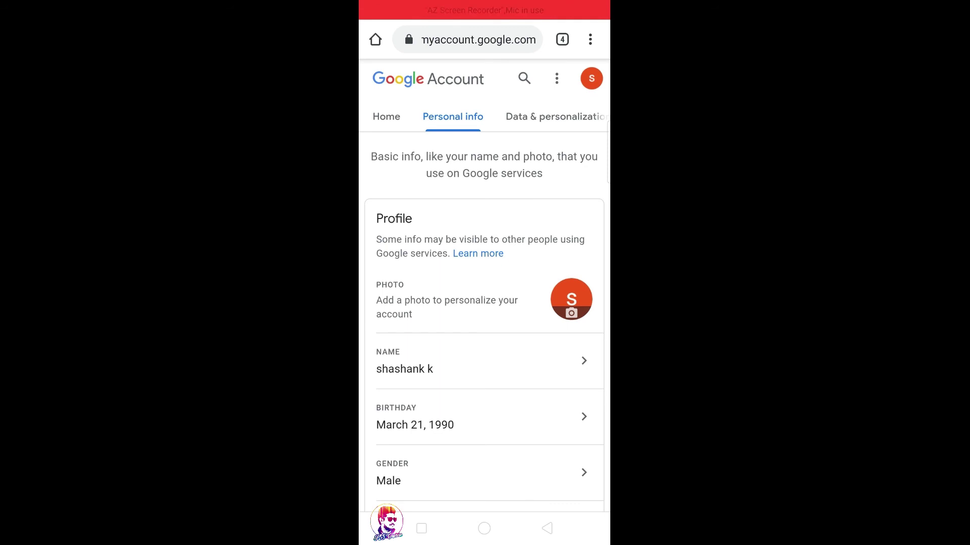
click(556, 116)
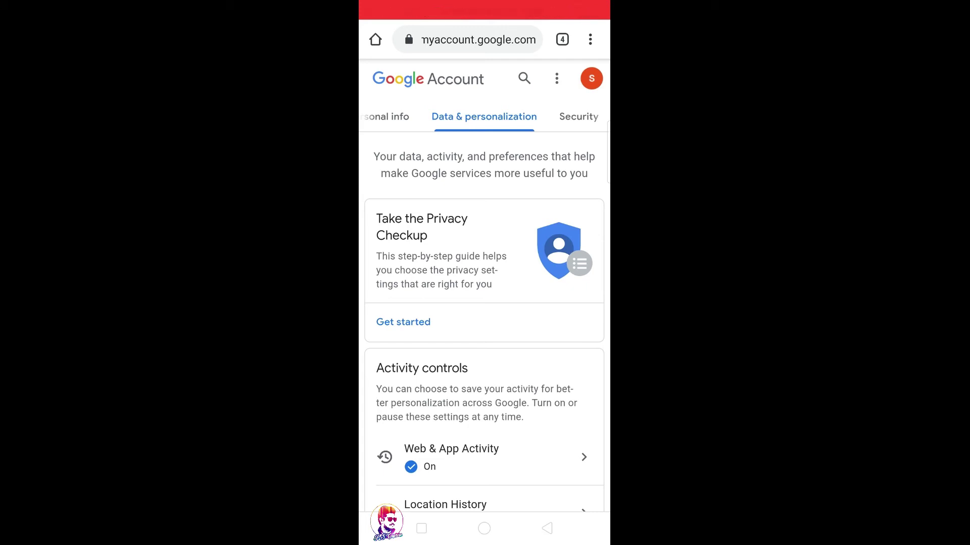
scroll(403, 322, down, 1)
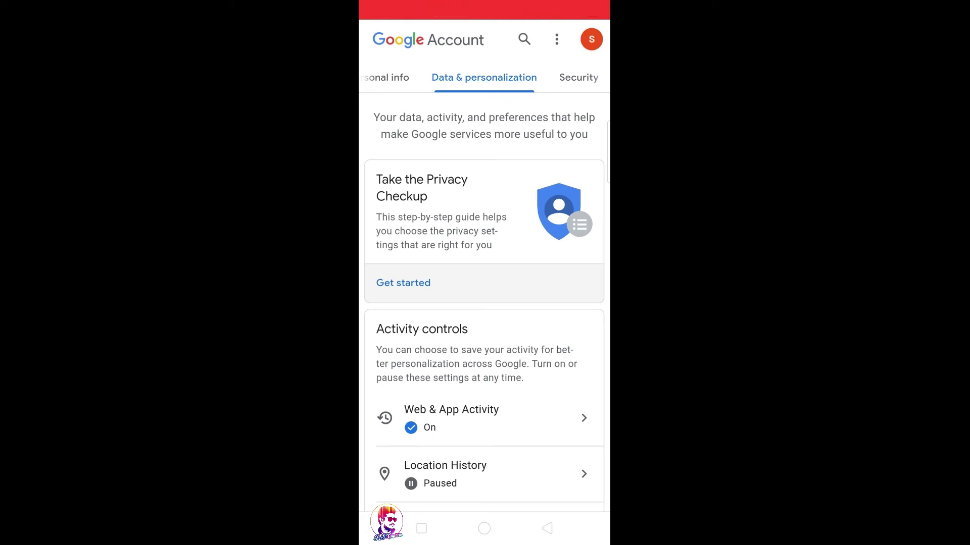
Start the Privacy Checkup and open Web & App Activity management in My Activity.
click(403, 283)
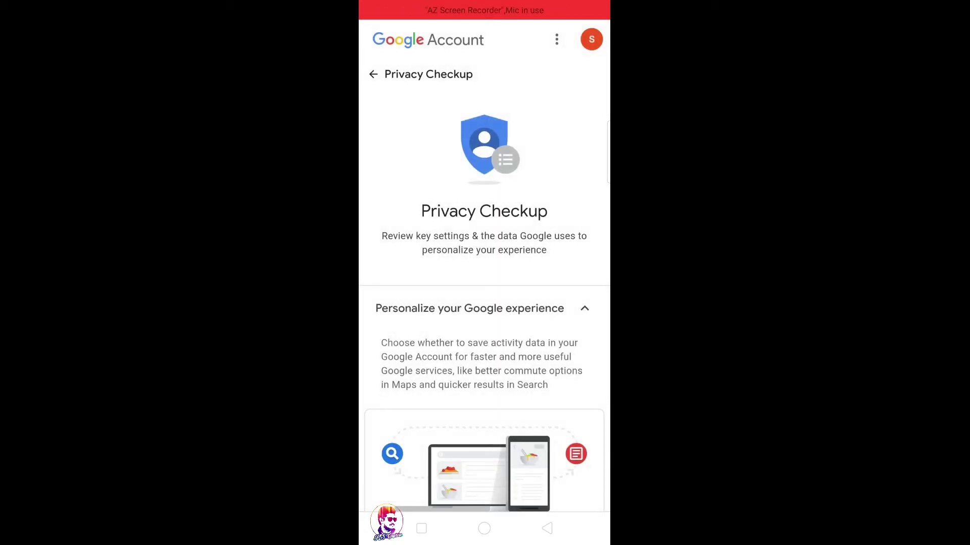
scroll(484, 303, down, 6)
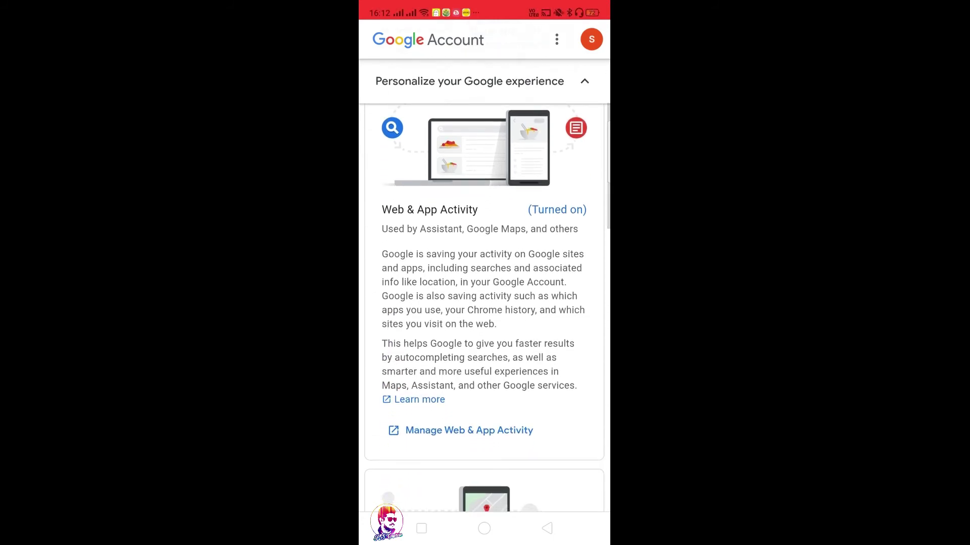
scroll(484, 303, down, 2)
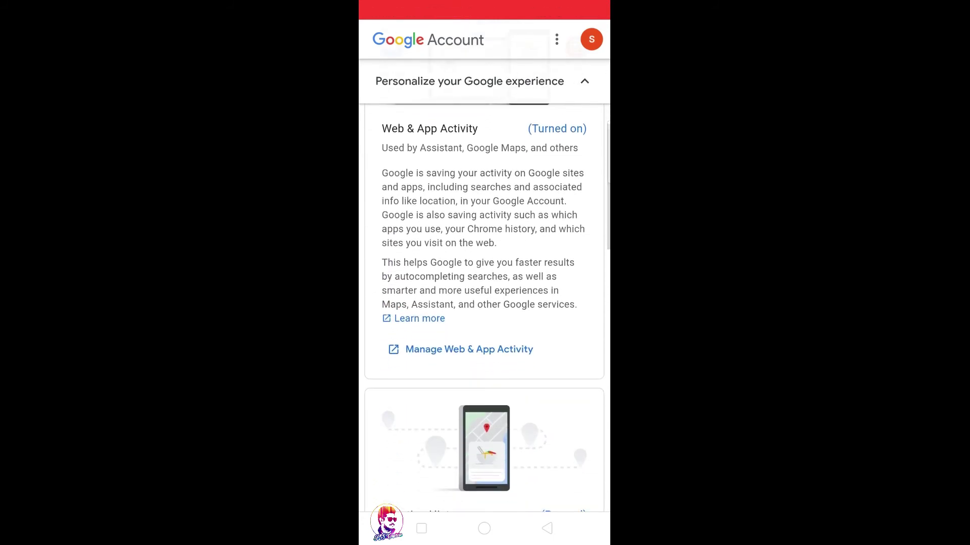
click(469, 349)
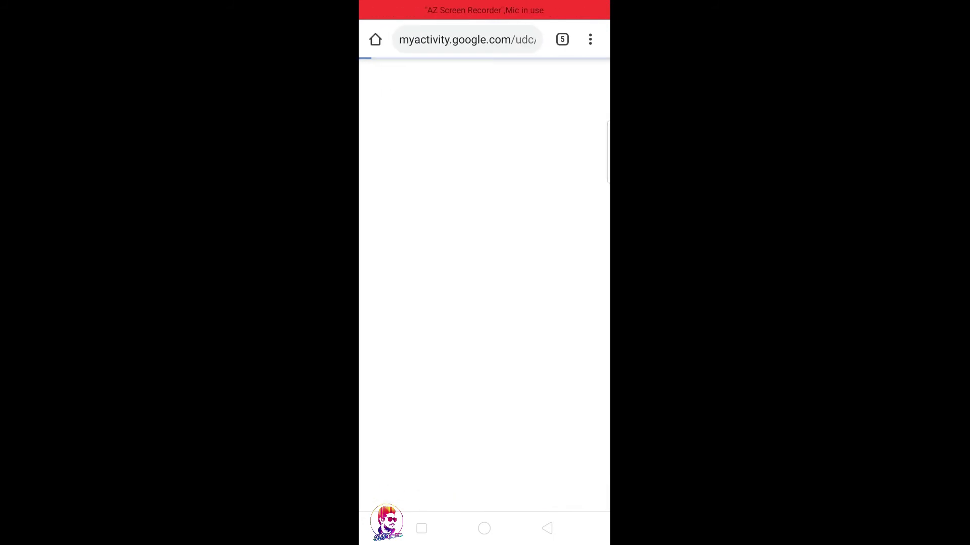
scroll(484, 303, down, 8)
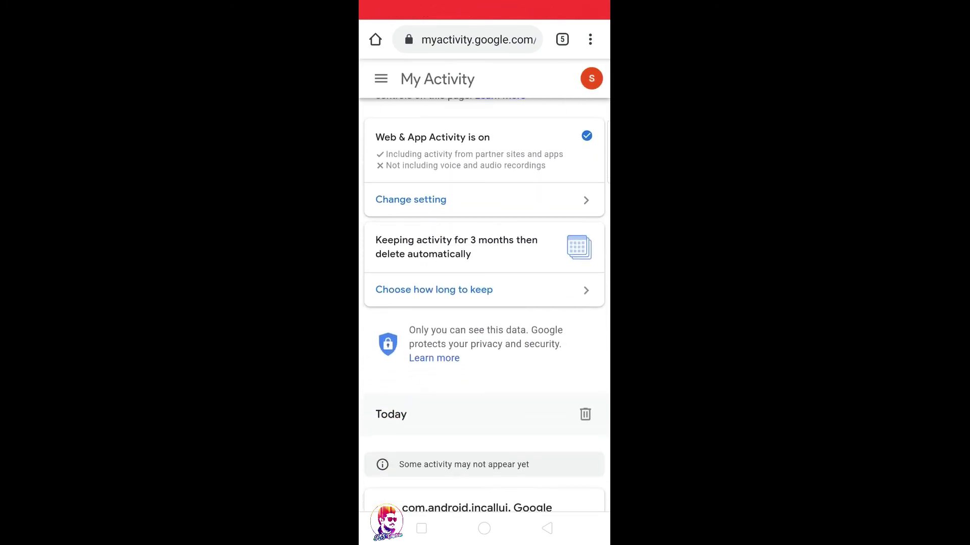
Choose to keep Web & App Activity for 3 months and save the auto-delete preference.
click(434, 290)
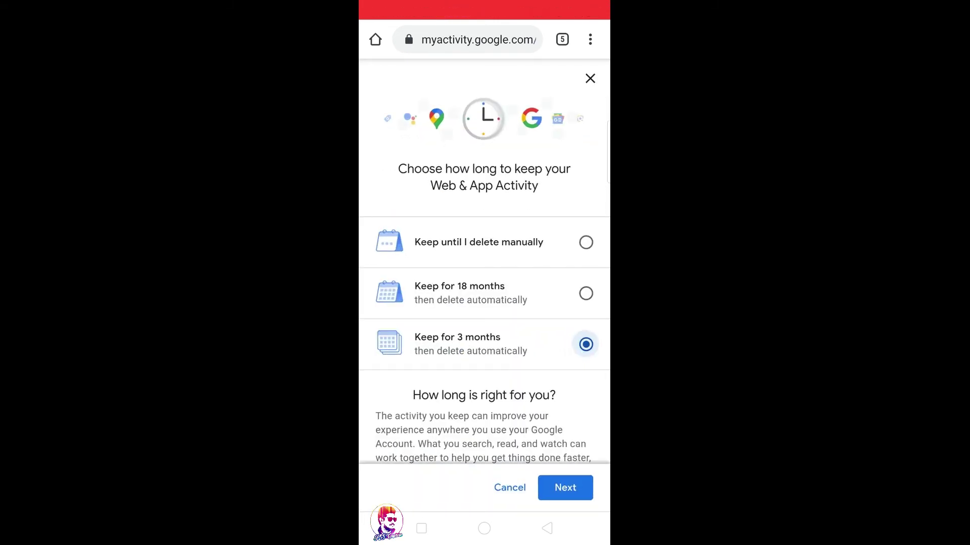
click(586, 294)
click(586, 243)
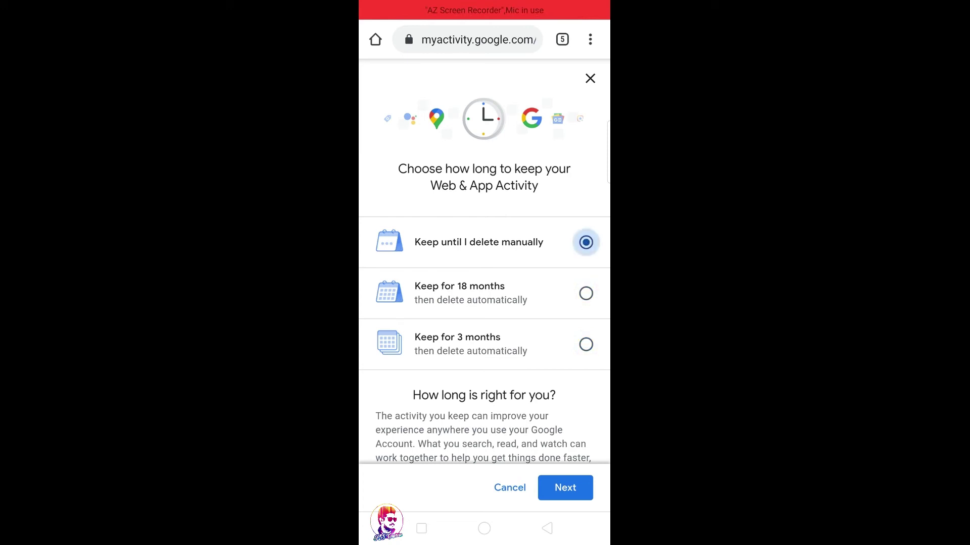
click(586, 345)
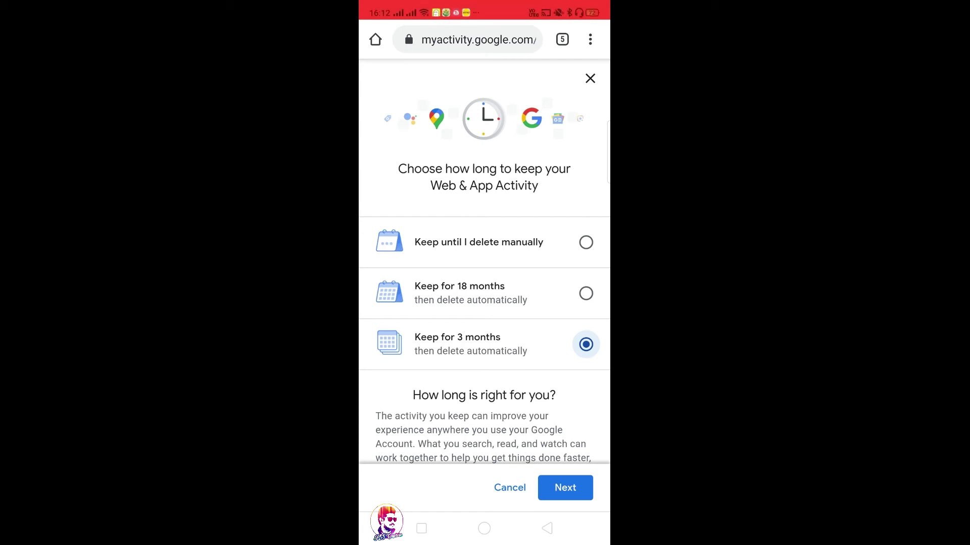
click(565, 488)
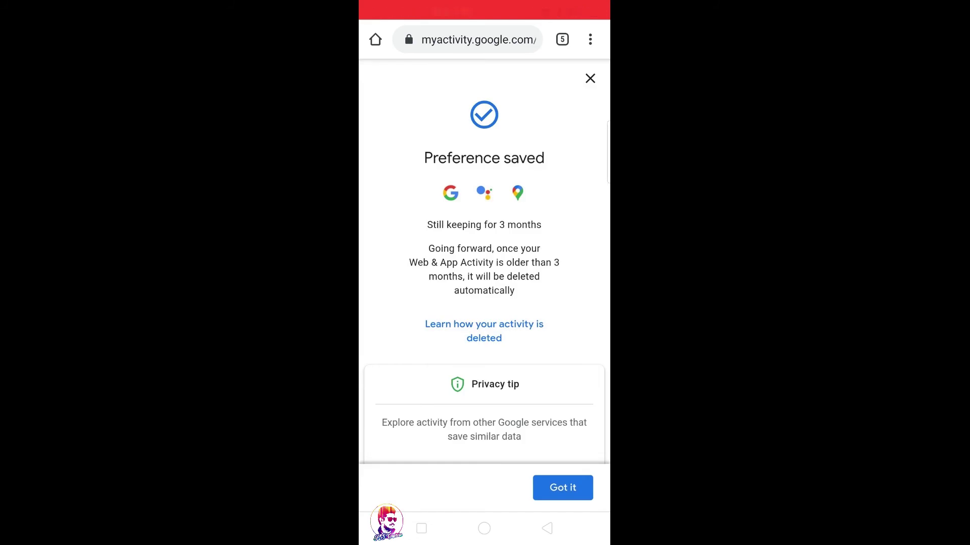
click(562, 488)
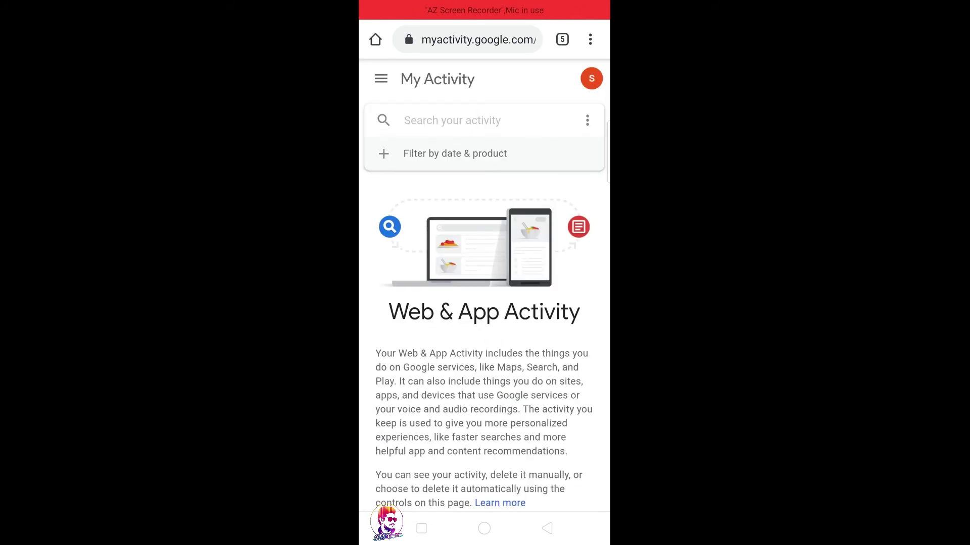
scroll(484, 273, down, 8)
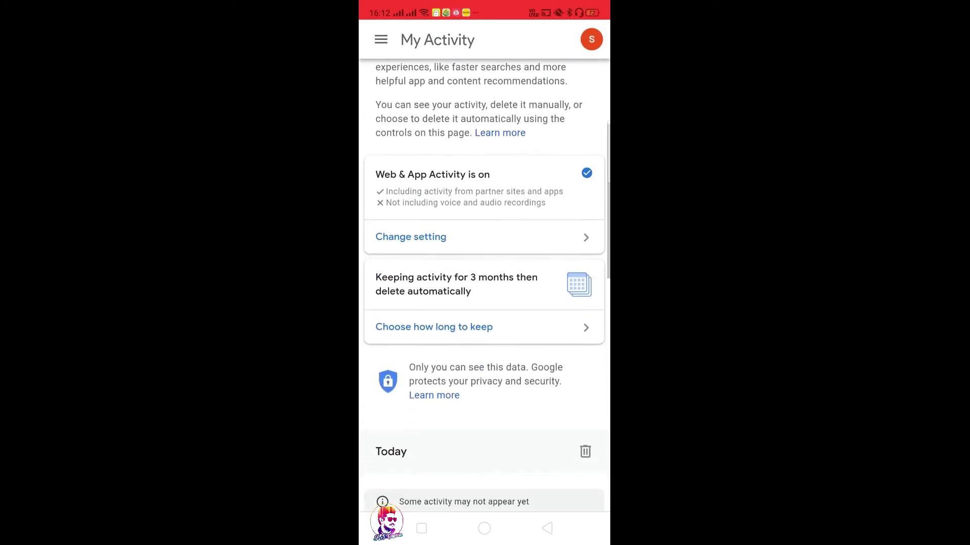
scroll(484, 273, down, 5)
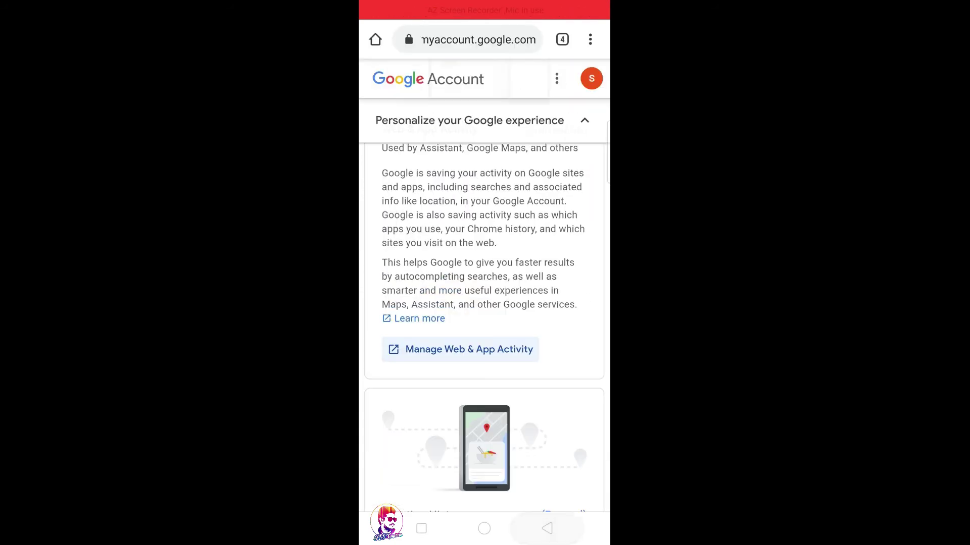
Open Manage Location History from the Privacy Checkup in the Chrome browser.
scroll(484, 328, down, 6)
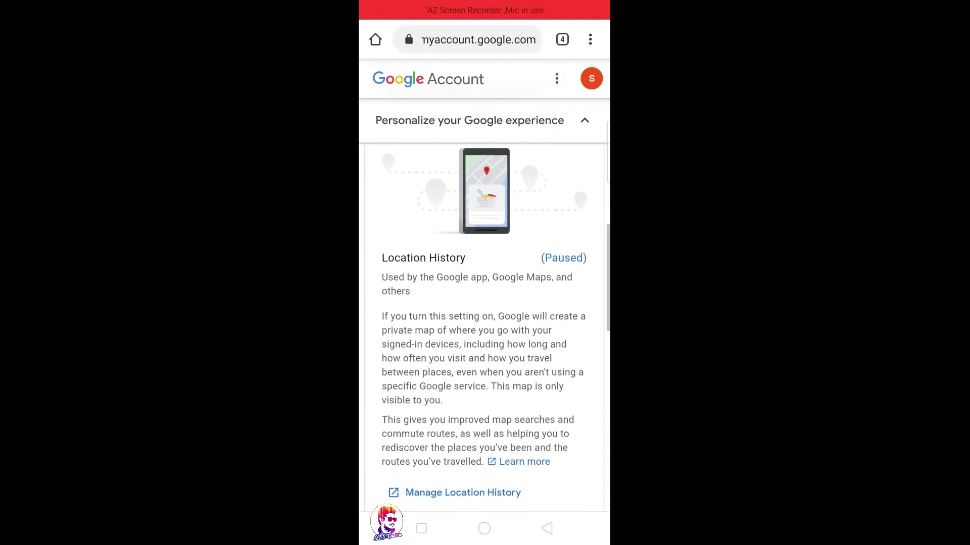
scroll(485, 327, down, 1)
scroll(484, 327, down, 1)
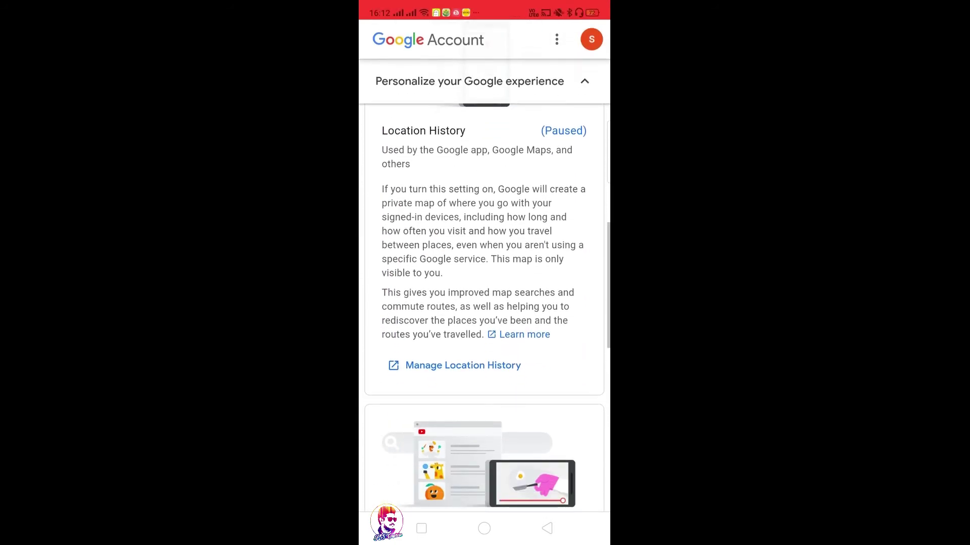
click(564, 130)
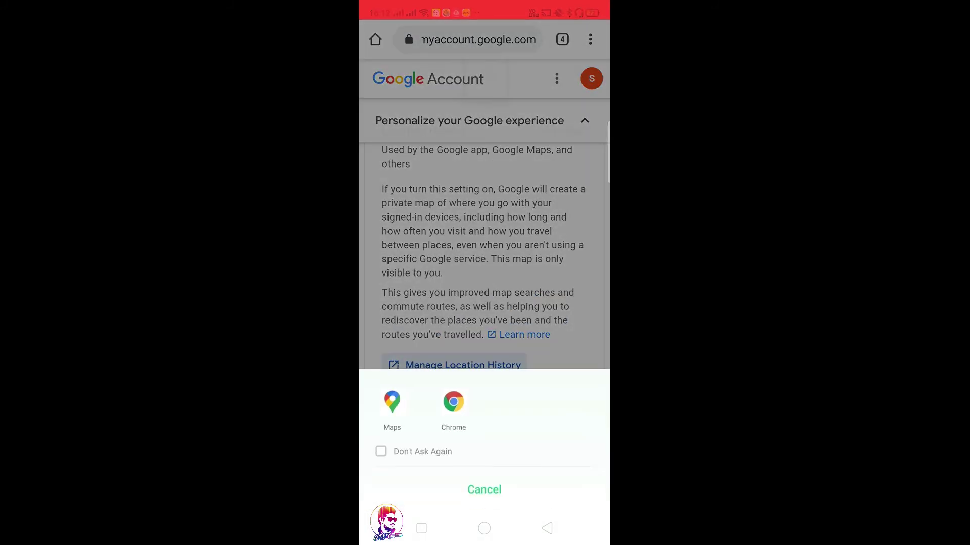
click(453, 403)
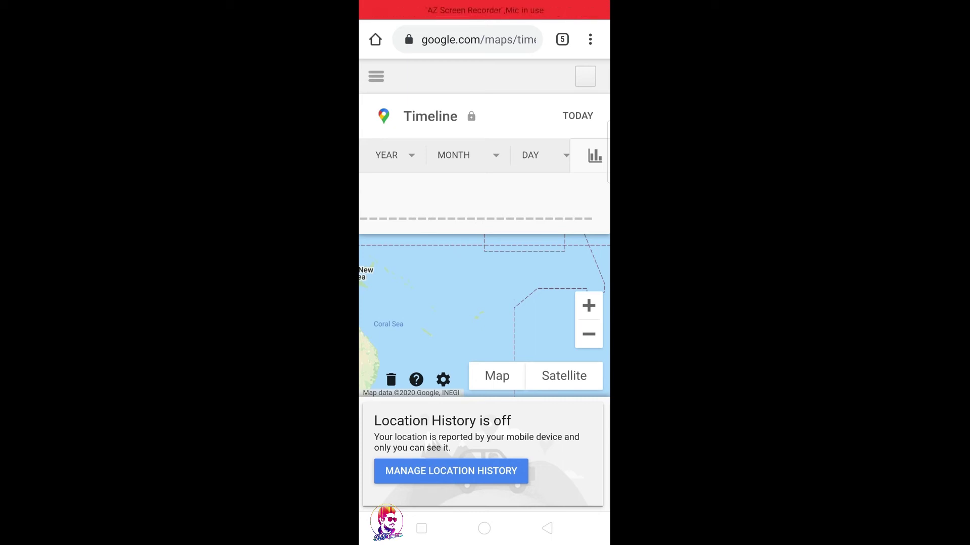
Browse the Timeline's year, month and day lists, then open the Location History activity controls.
click(395, 156)
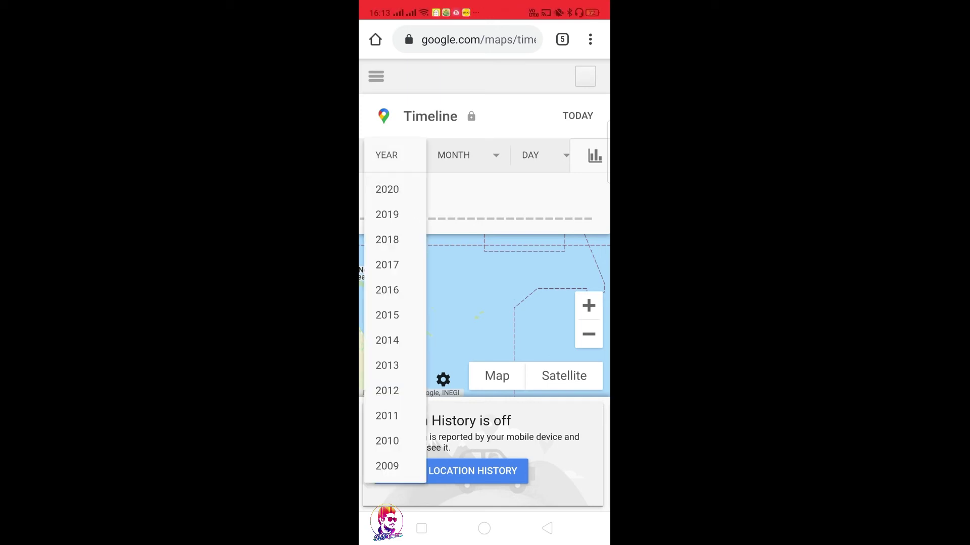
click(395, 156)
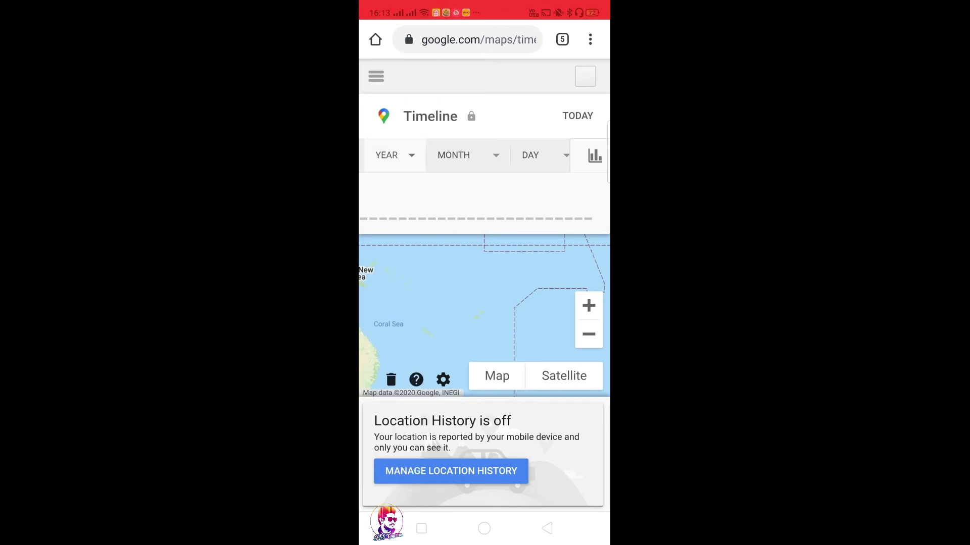
click(395, 156)
click(467, 155)
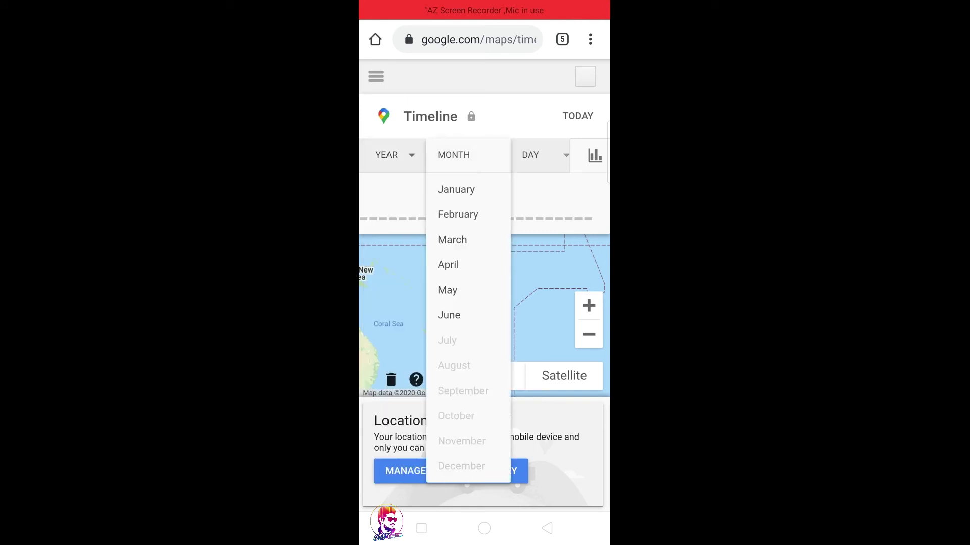
click(544, 155)
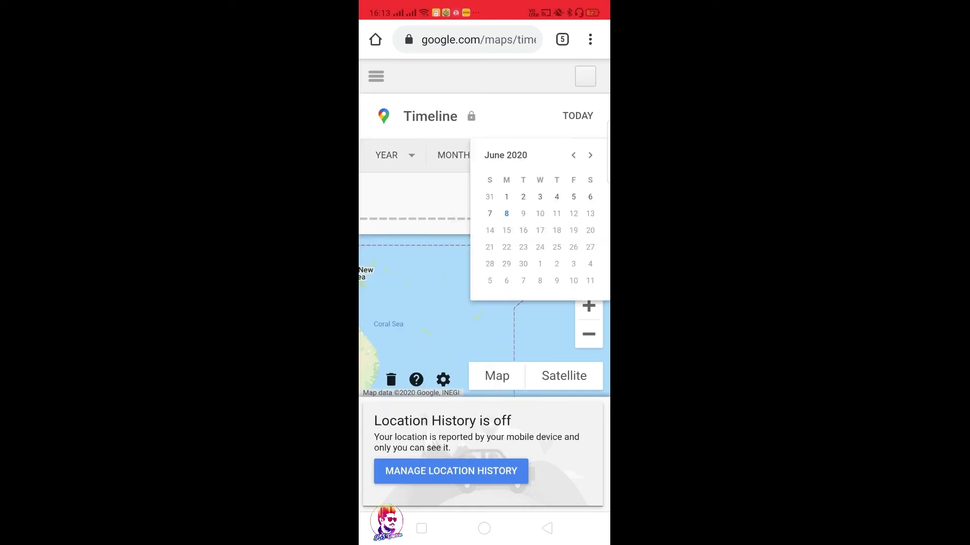
click(395, 155)
click(394, 155)
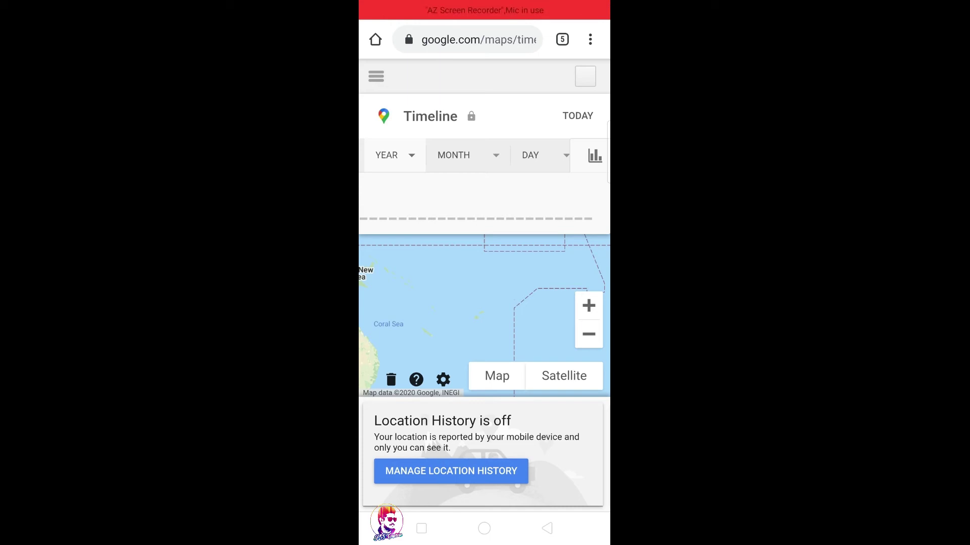
click(451, 471)
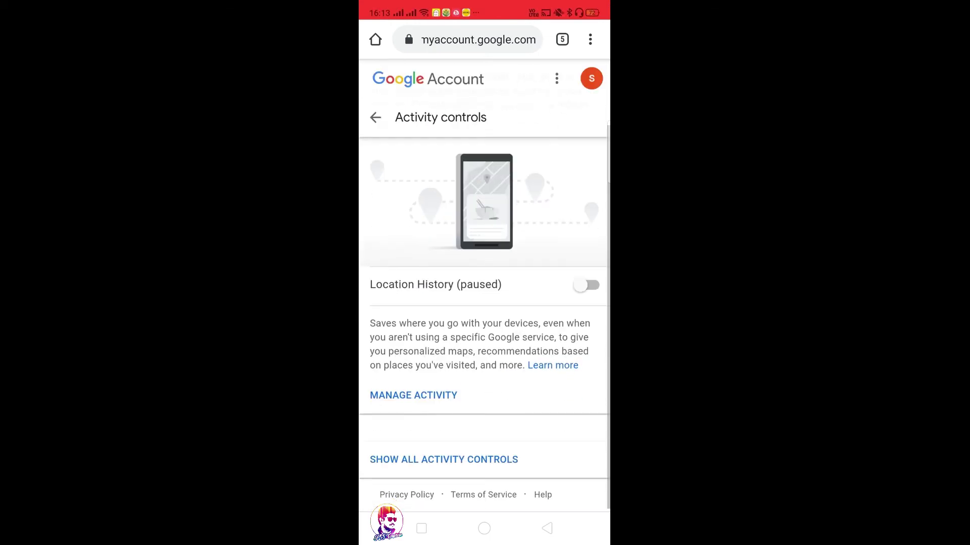
Open the Timeline in Chrome and delete the day of 8 June 2020 permanently.
click(413, 395)
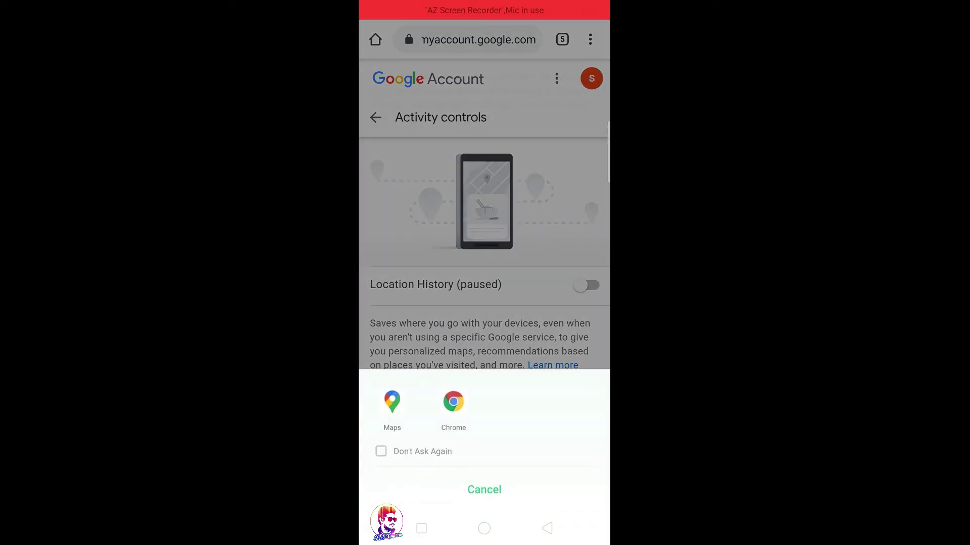
click(453, 401)
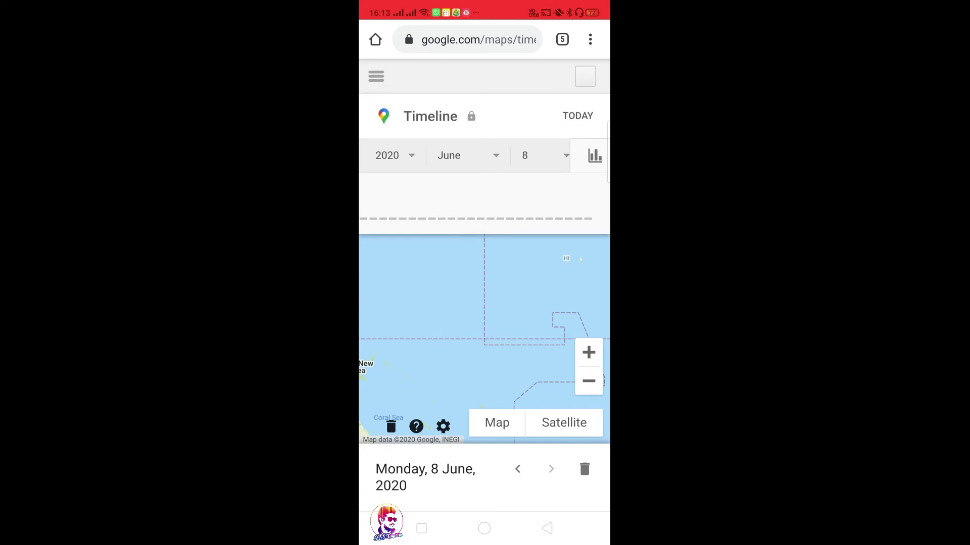
click(577, 116)
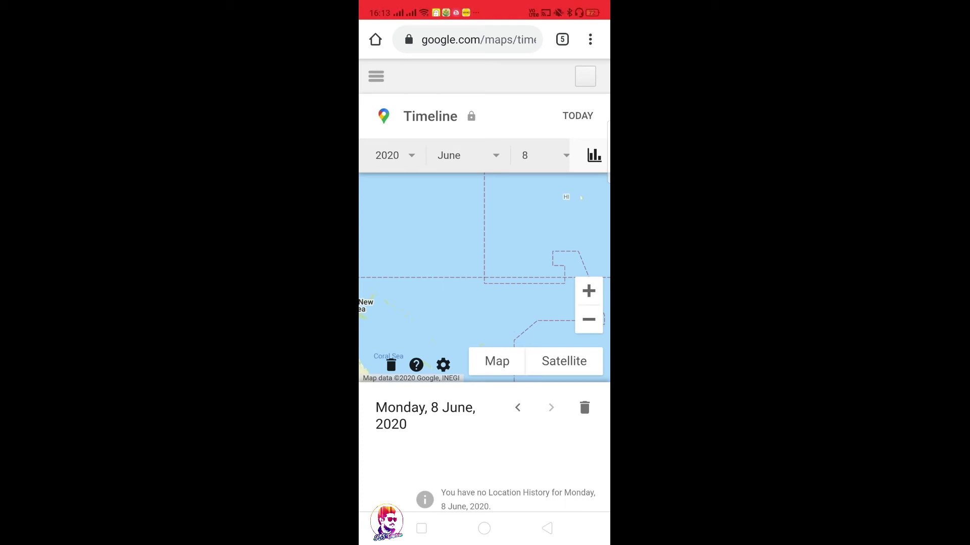
click(584, 408)
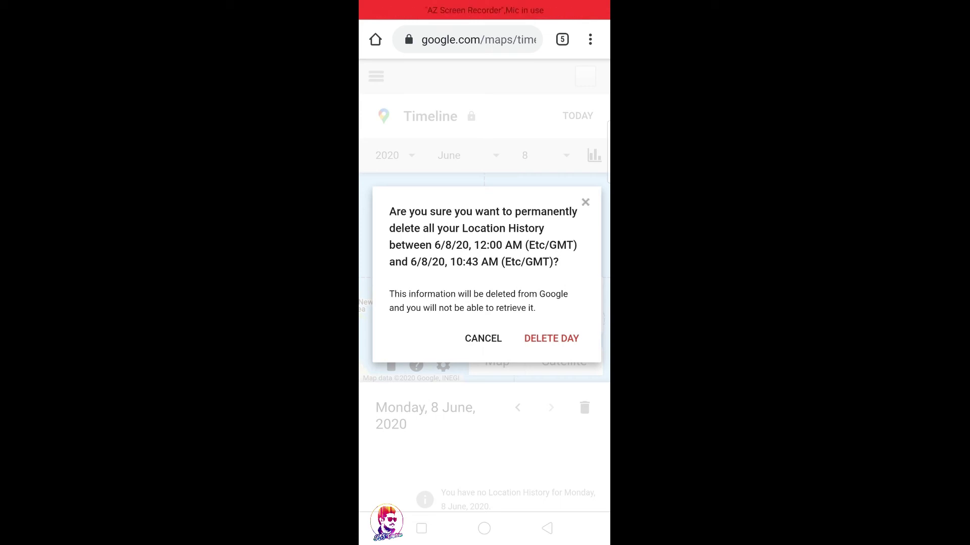
click(551, 339)
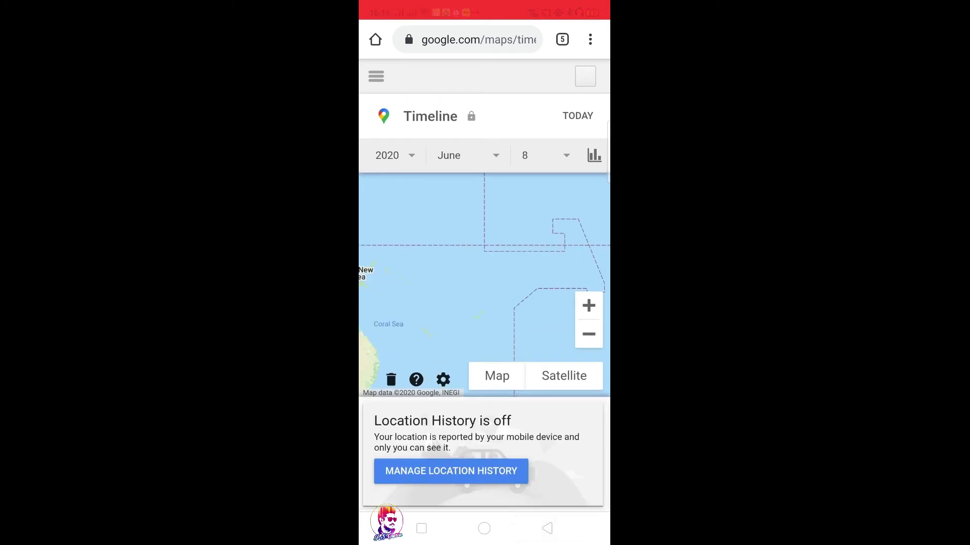
Go back to Google Account's privacy settings and open Manage YouTube History.
click(547, 528)
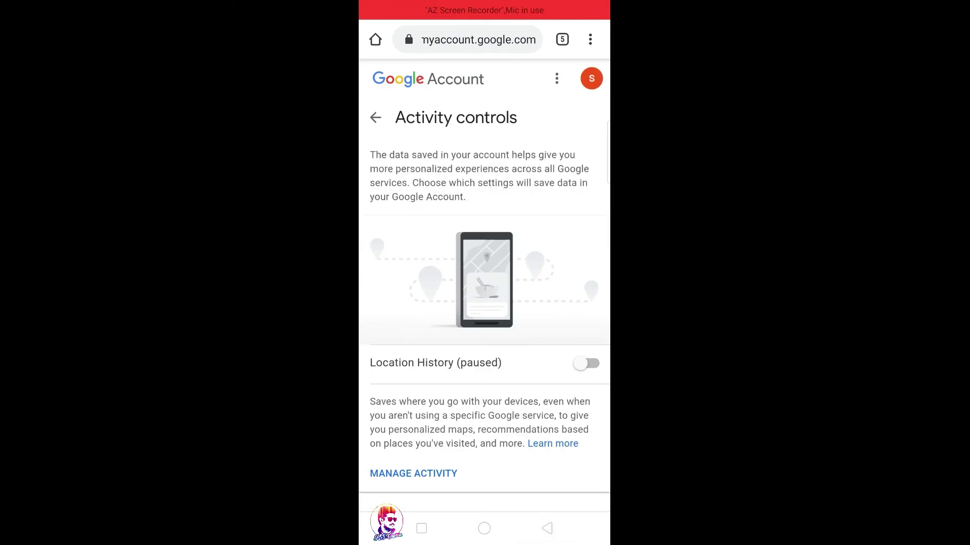
click(546, 528)
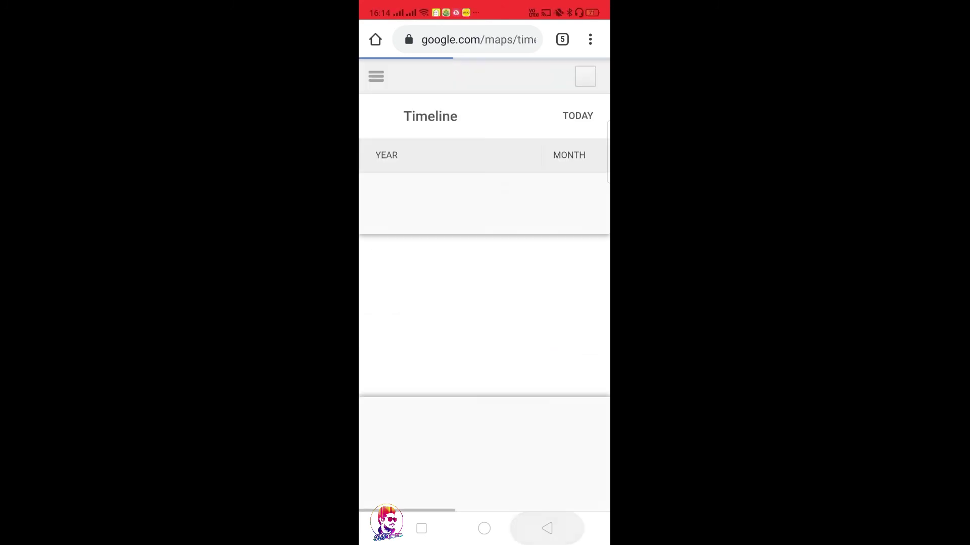
click(547, 528)
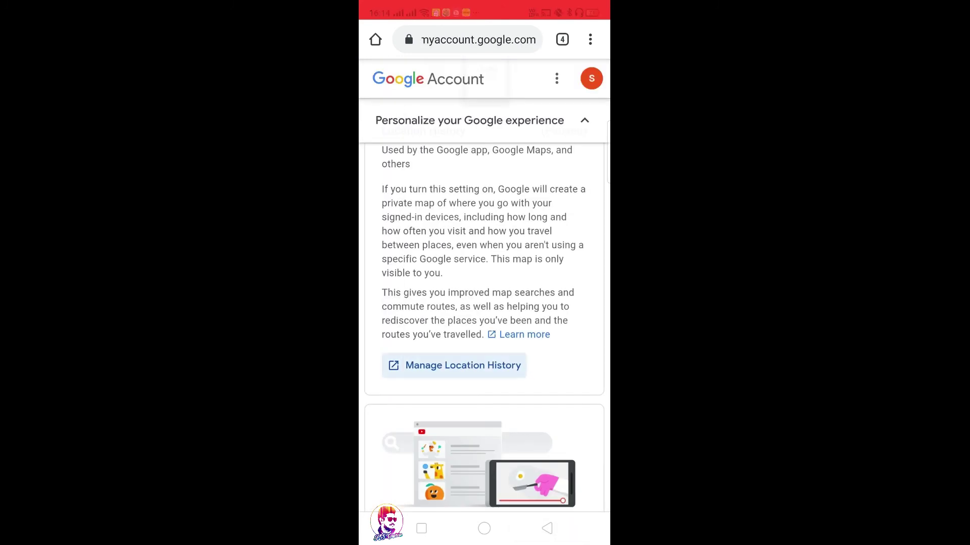
scroll(483, 324, down, 2)
scroll(484, 323, down, 4)
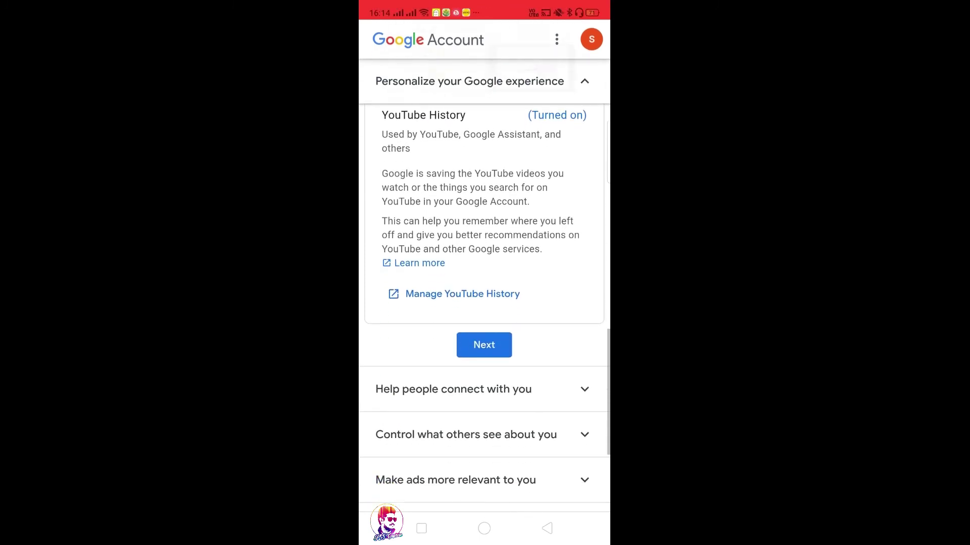
click(462, 292)
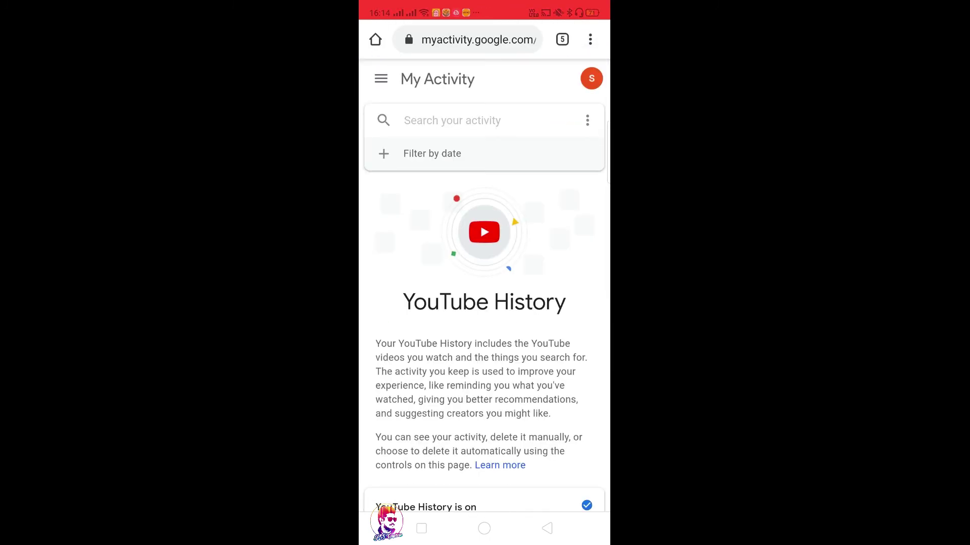
scroll(484, 293, down, 3)
scroll(483, 303, down, 2)
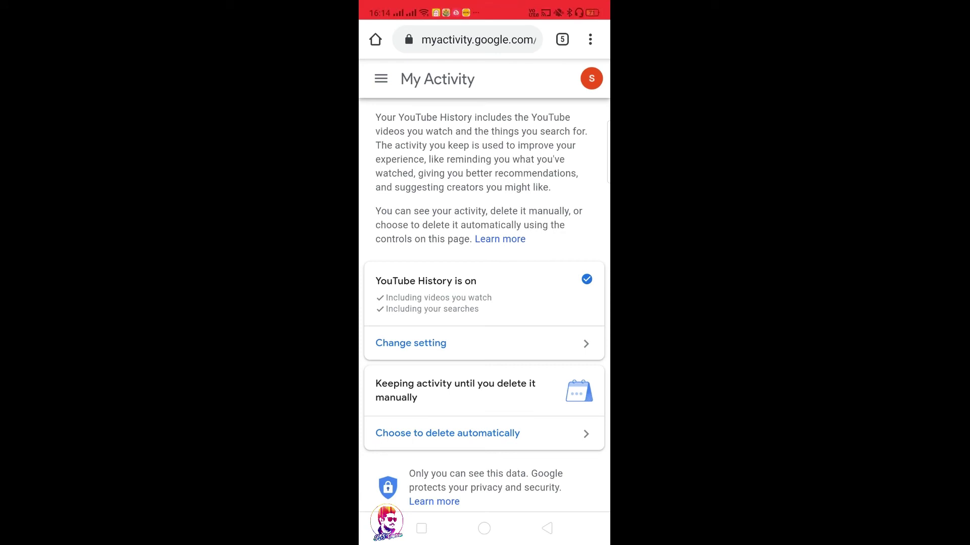
Set YouTube History to auto-delete after 3 months, confirm, and close My Activity.
click(448, 433)
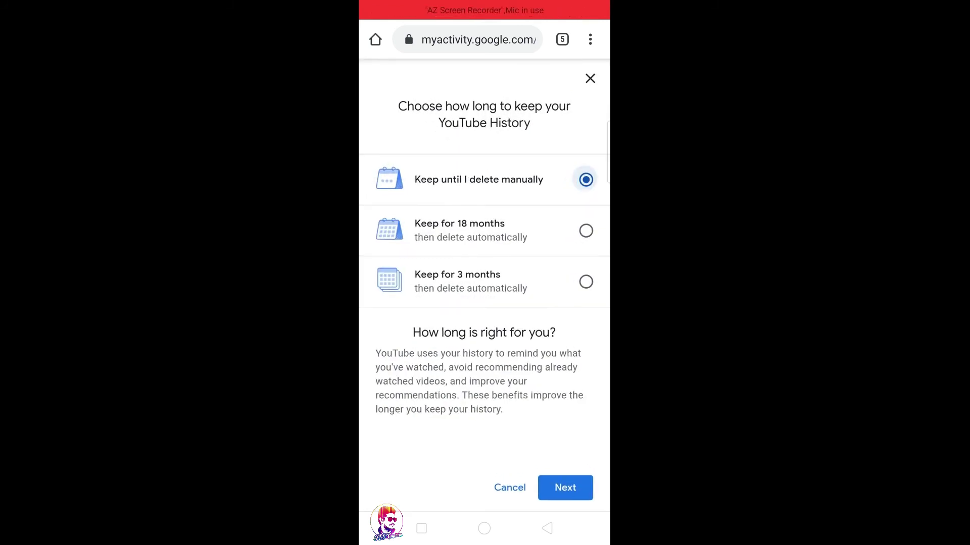
click(585, 281)
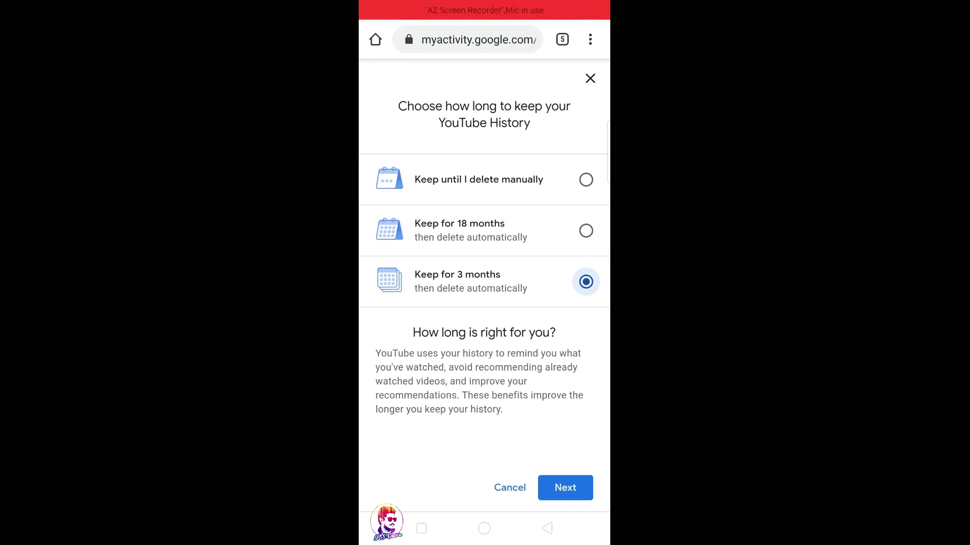
click(565, 487)
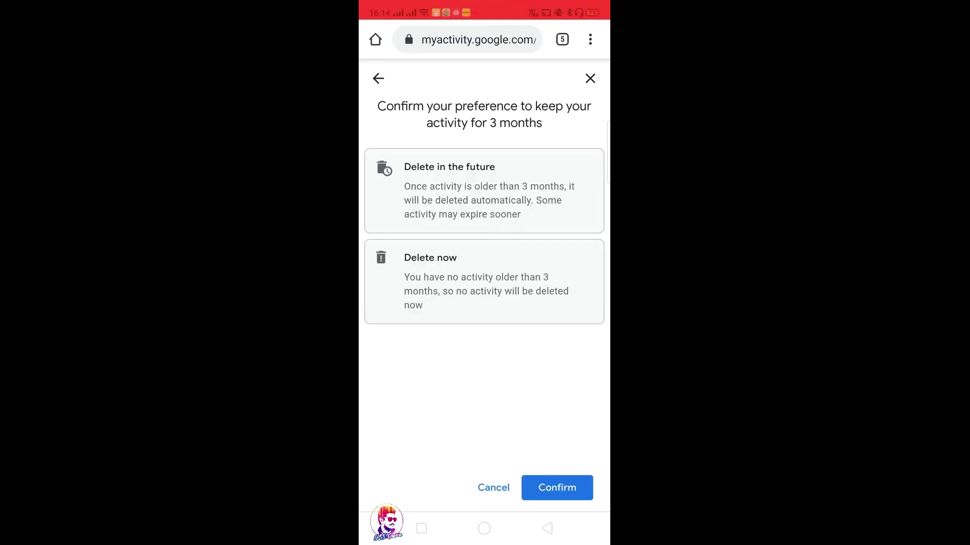
click(557, 487)
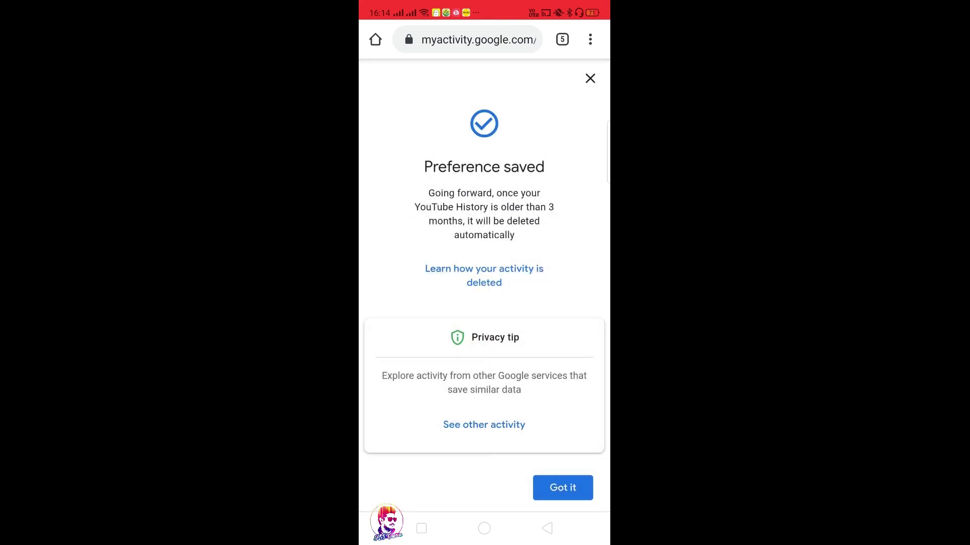
click(562, 487)
scroll(484, 303, down, 5)
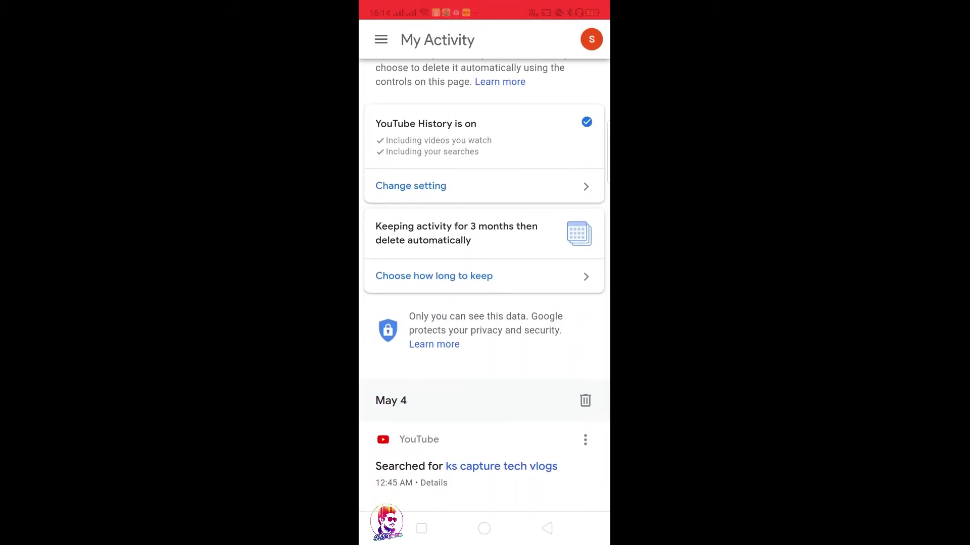
scroll(484, 303, down, 1)
click(547, 528)
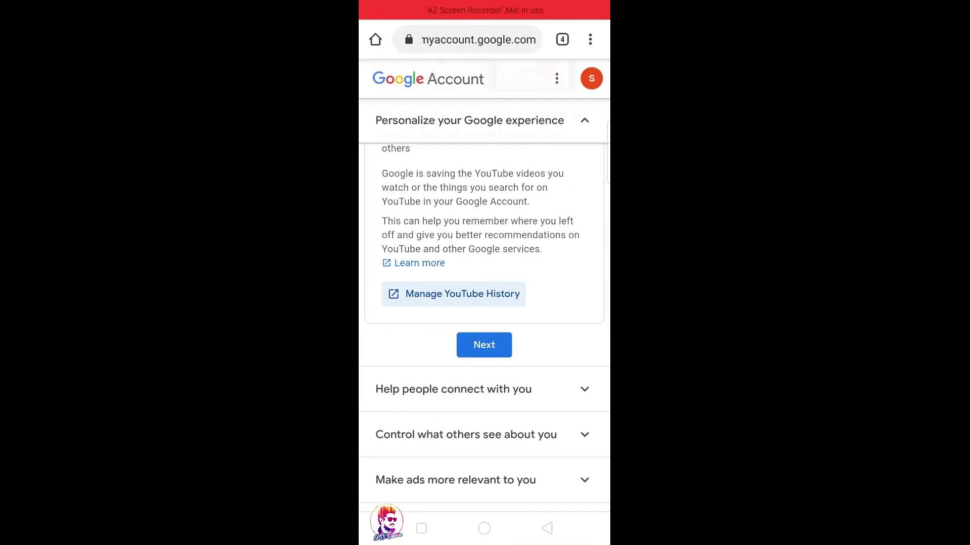
Open the full Activity controls page and pause Web & App Activity.
click(547, 529)
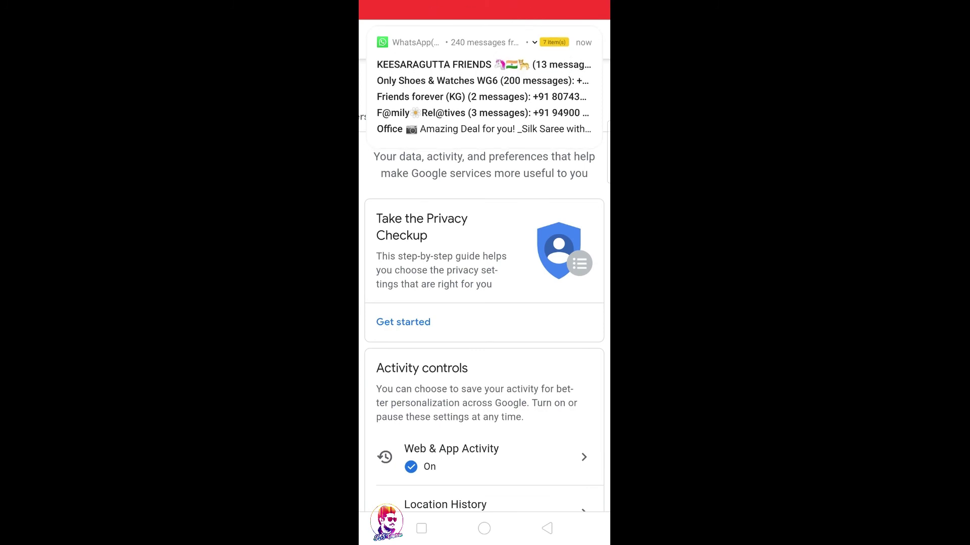
scroll(484, 303, down, 4)
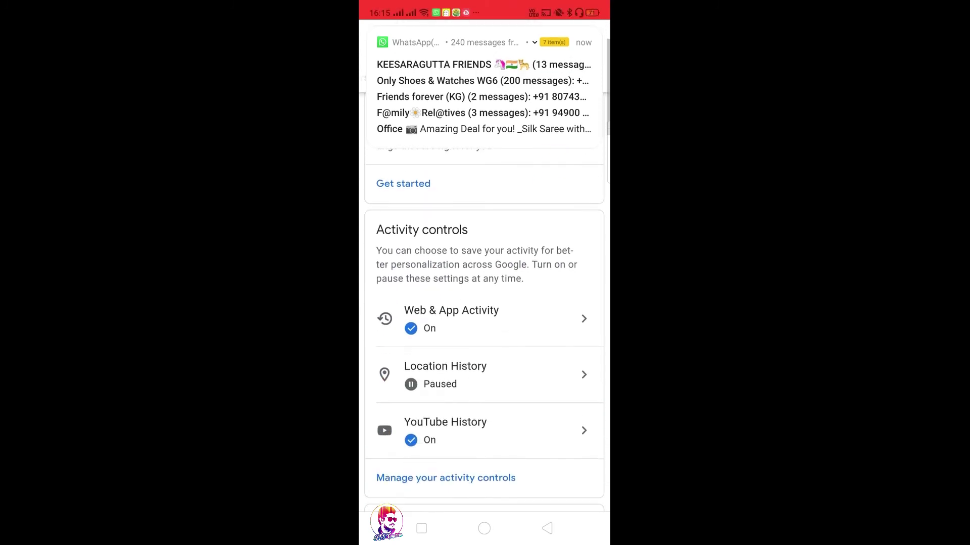
scroll(484, 303, down, 1)
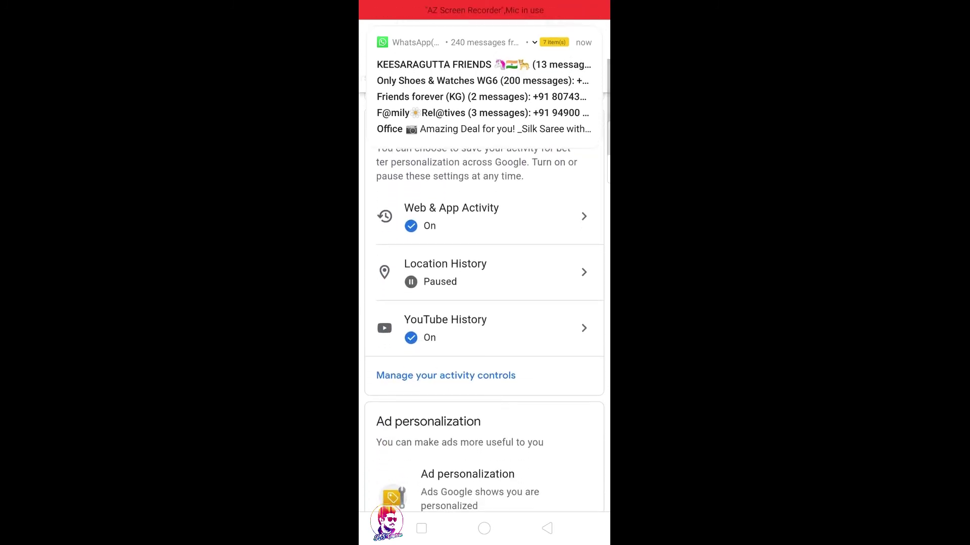
click(446, 357)
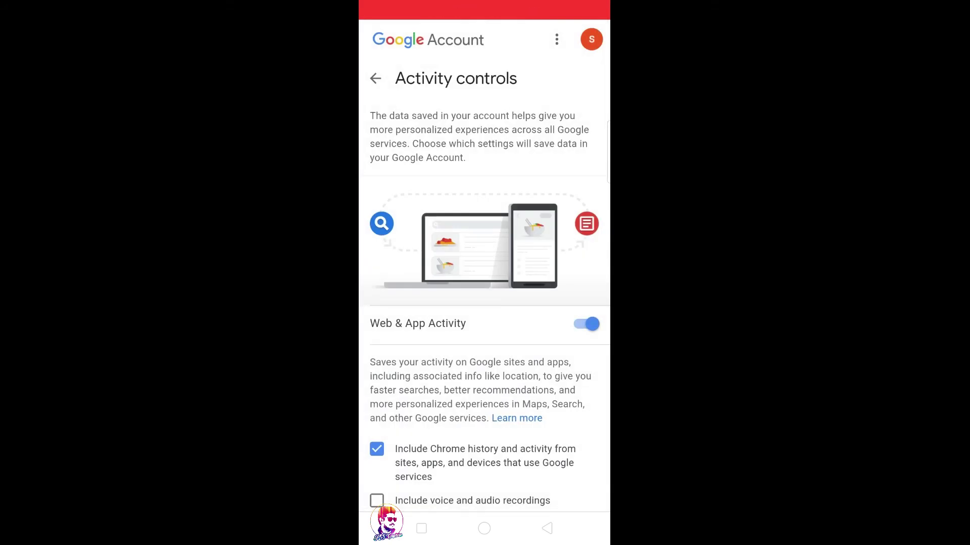
scroll(484, 303, down, 1)
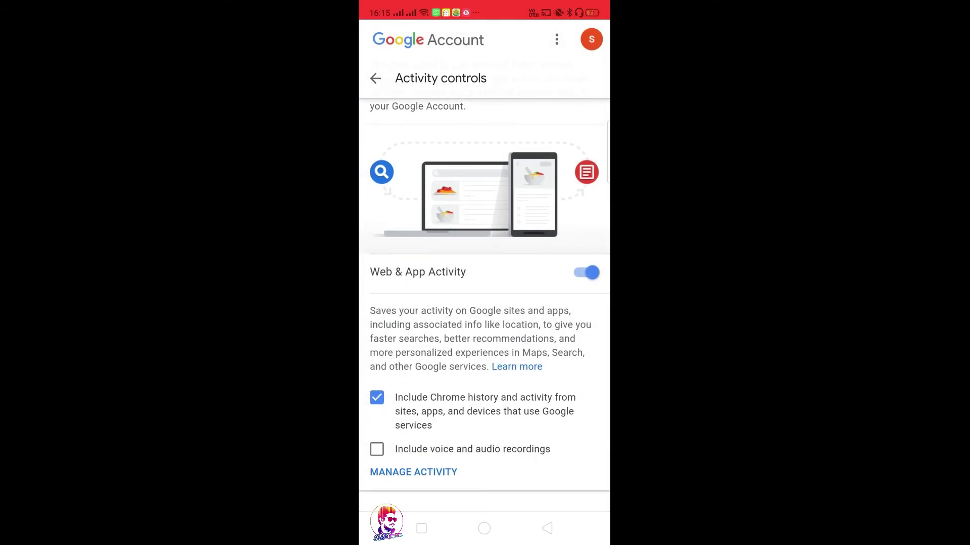
click(586, 273)
scroll(484, 303, down, 2)
click(575, 483)
click(585, 307)
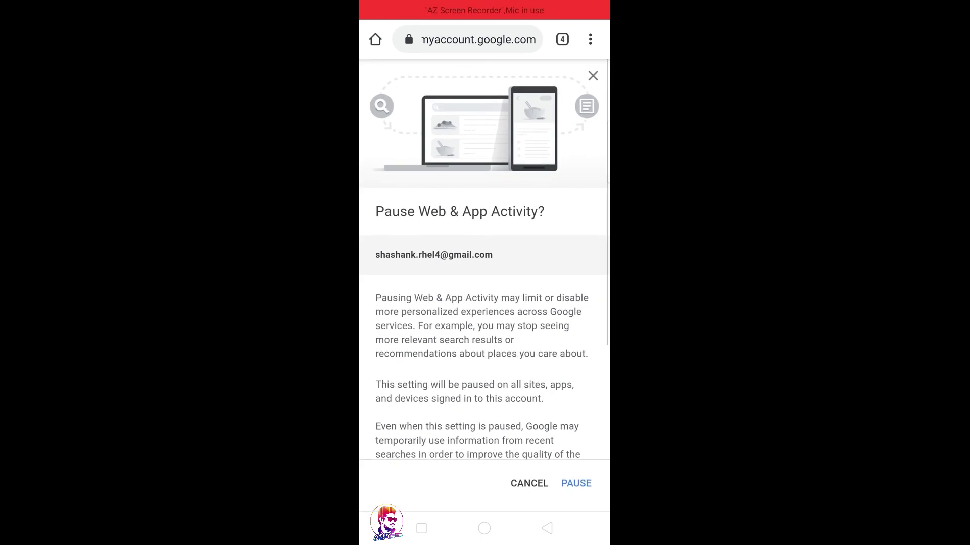
scroll(483, 303, down, 3)
click(575, 483)
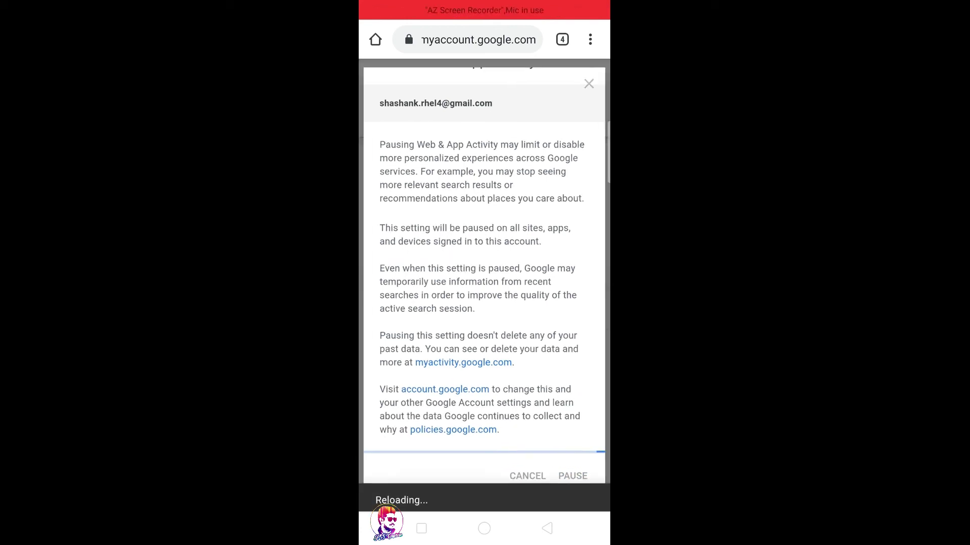
Turn Web & App Activity back on without Chrome history or voice recordings.
scroll(484, 303, down, 1)
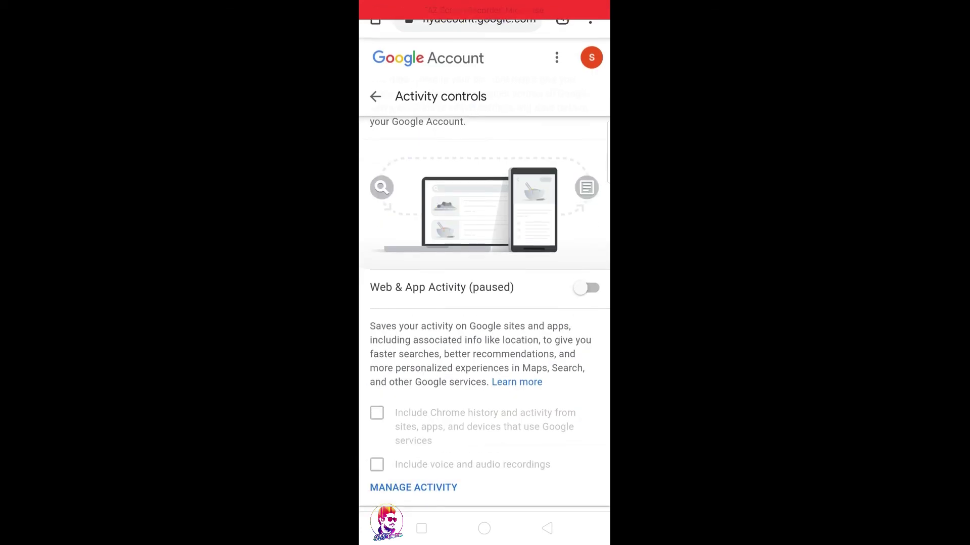
scroll(484, 303, up, 1)
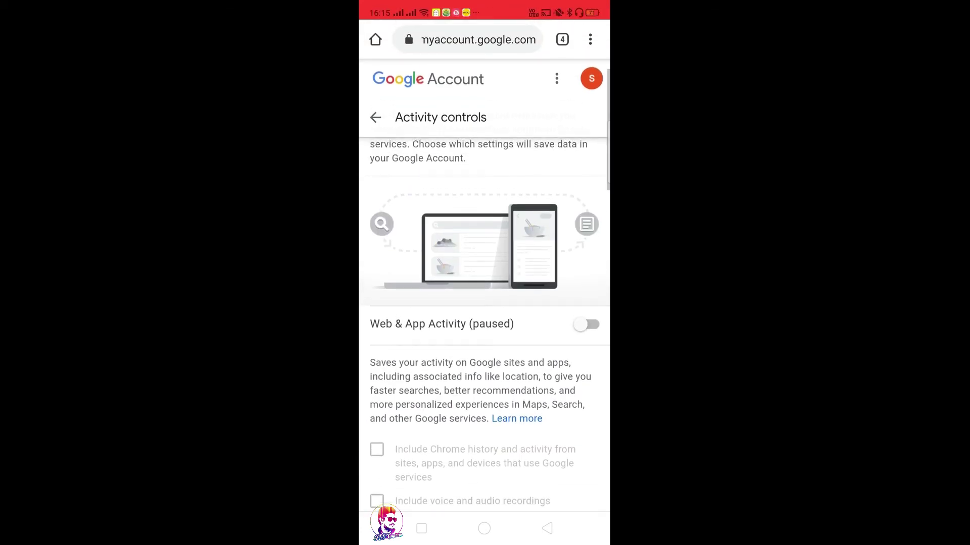
scroll(484, 303, down, 1)
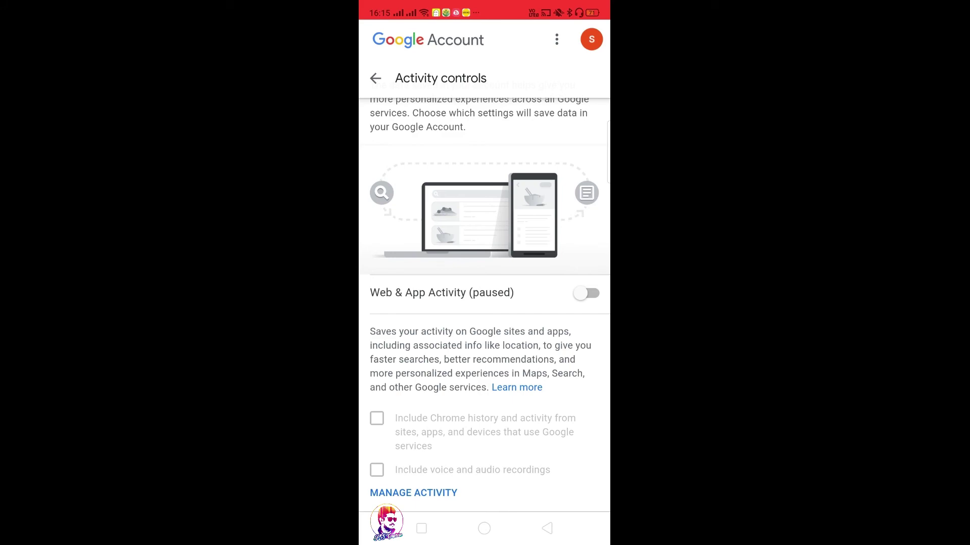
click(585, 292)
scroll(484, 273, down, 3)
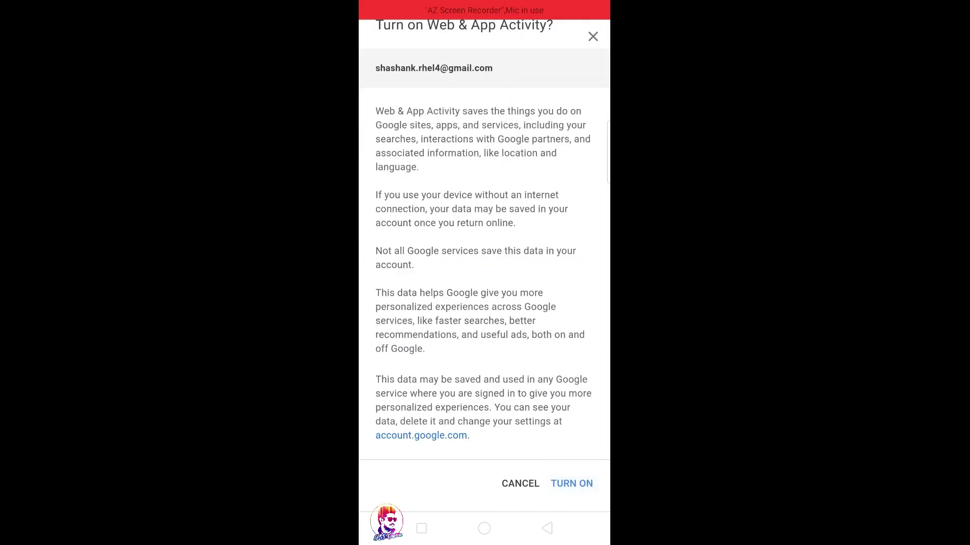
click(571, 483)
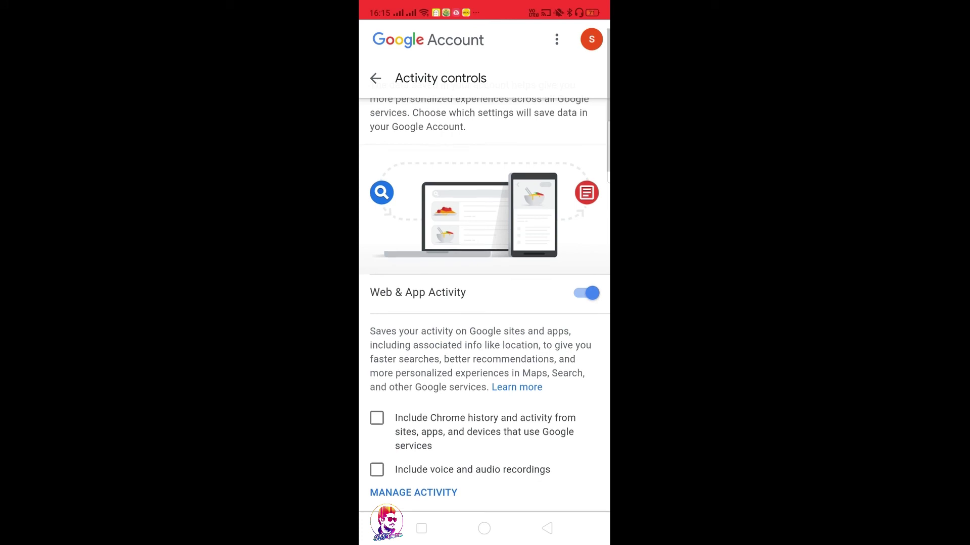
scroll(484, 273, down, 4)
Scroll through Activity controls, reviewing Web & App Activity and the paused Location History.
scroll(484, 273, down, 5)
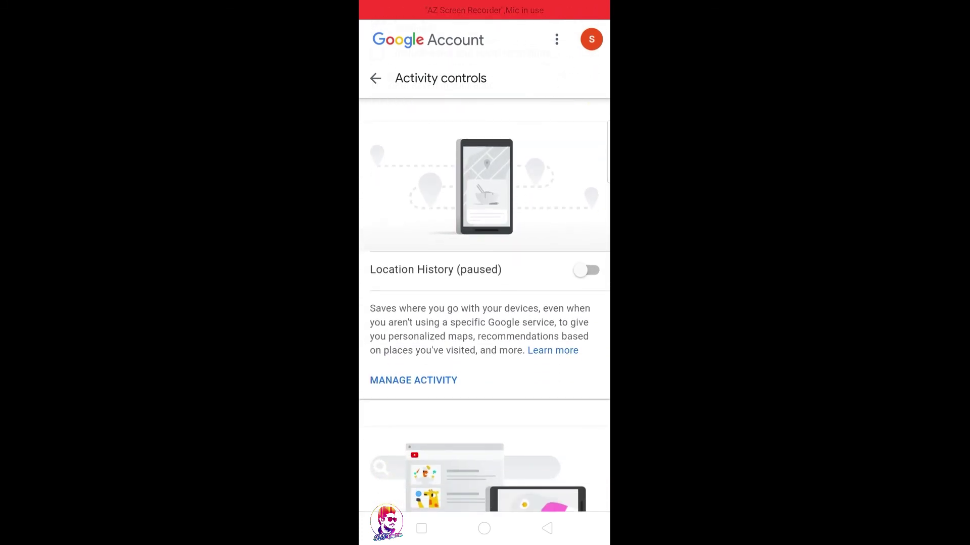
scroll(484, 272, down, 1)
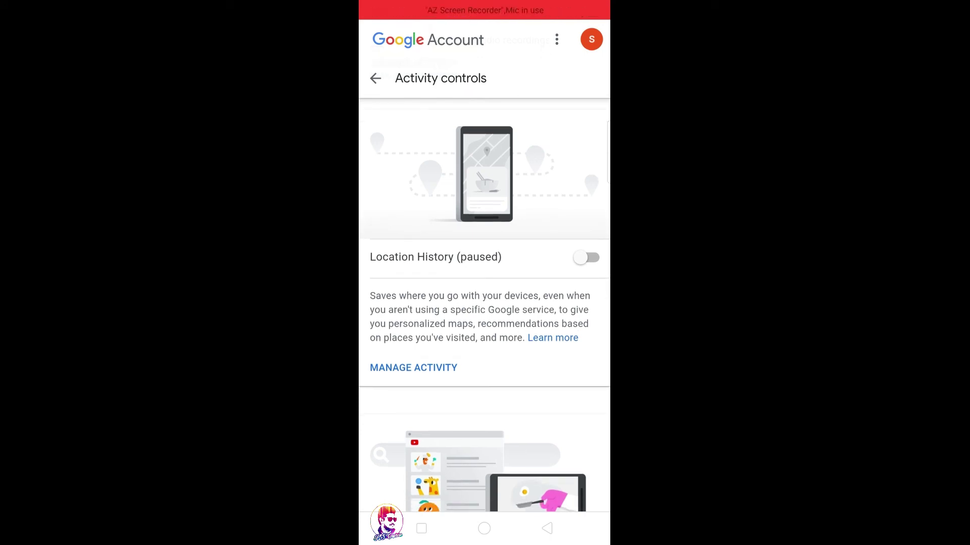
scroll(484, 303, down, 1)
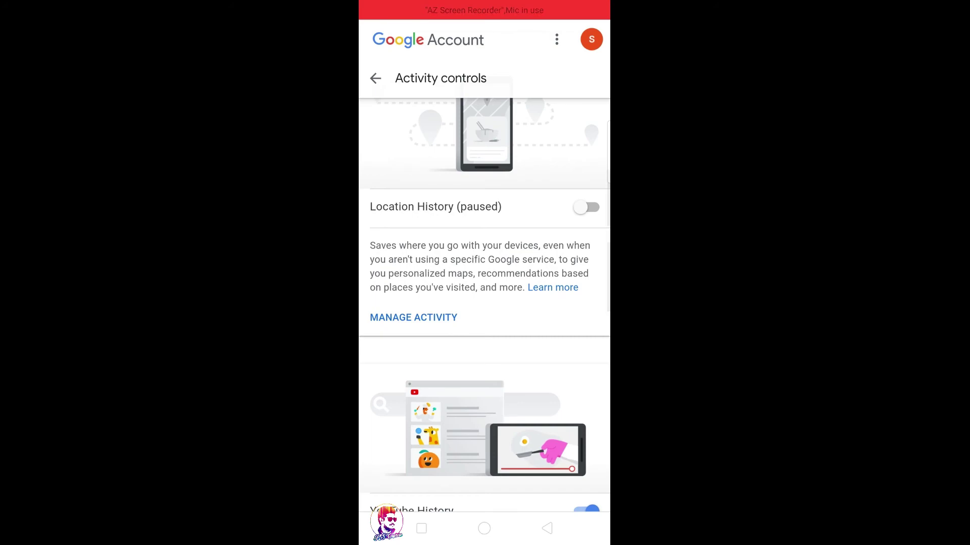
scroll(484, 303, down, 5)
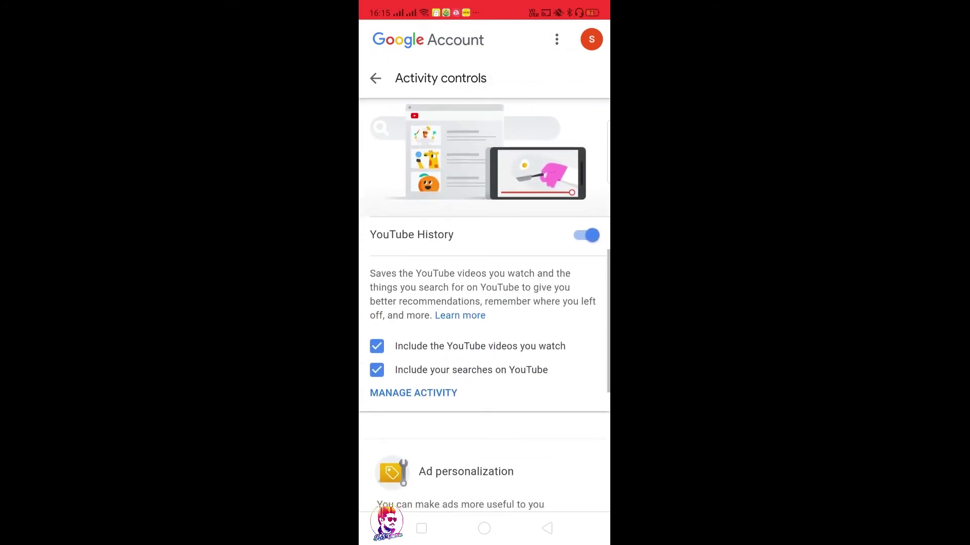
scroll(485, 273, up, 5)
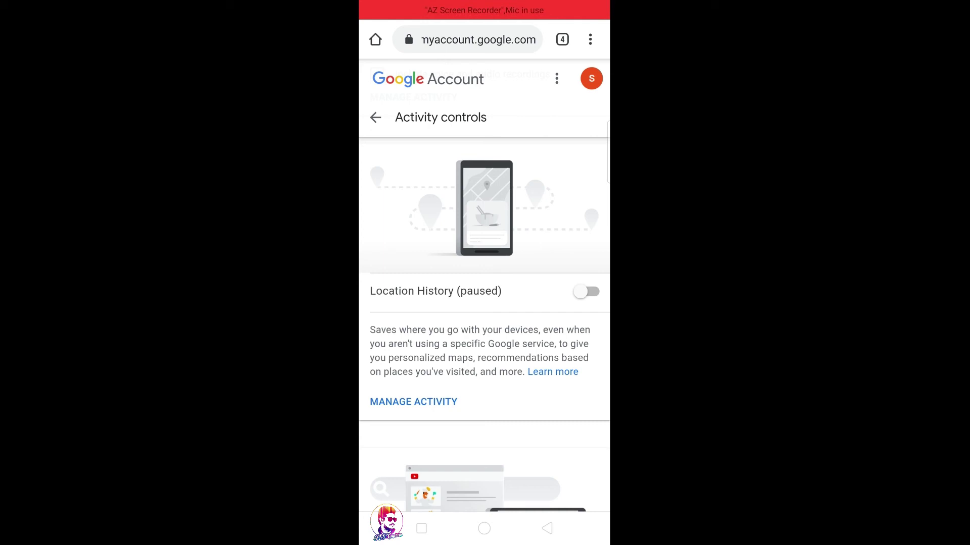
scroll(484, 273, down, 2)
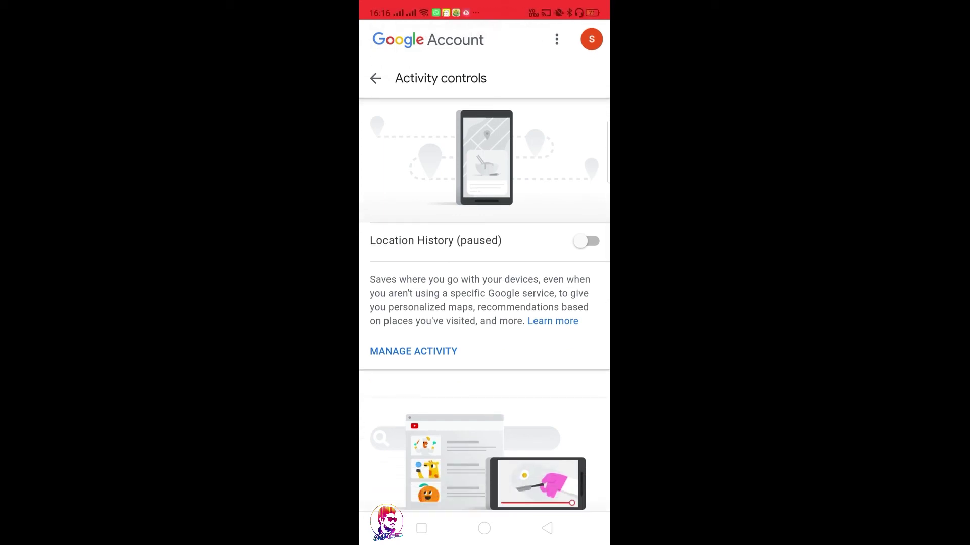
scroll(485, 303, down, 5)
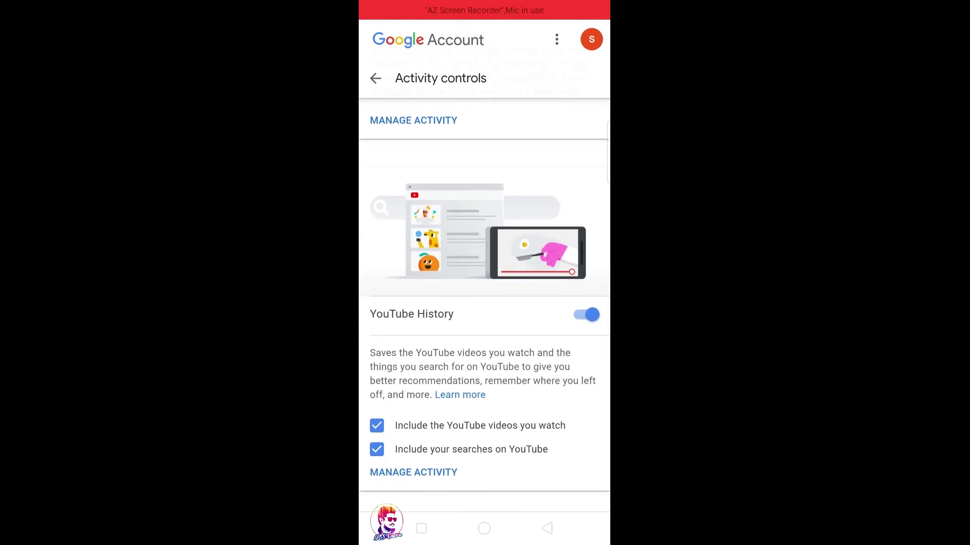
scroll(484, 303, down, 2)
scroll(485, 303, down, 1)
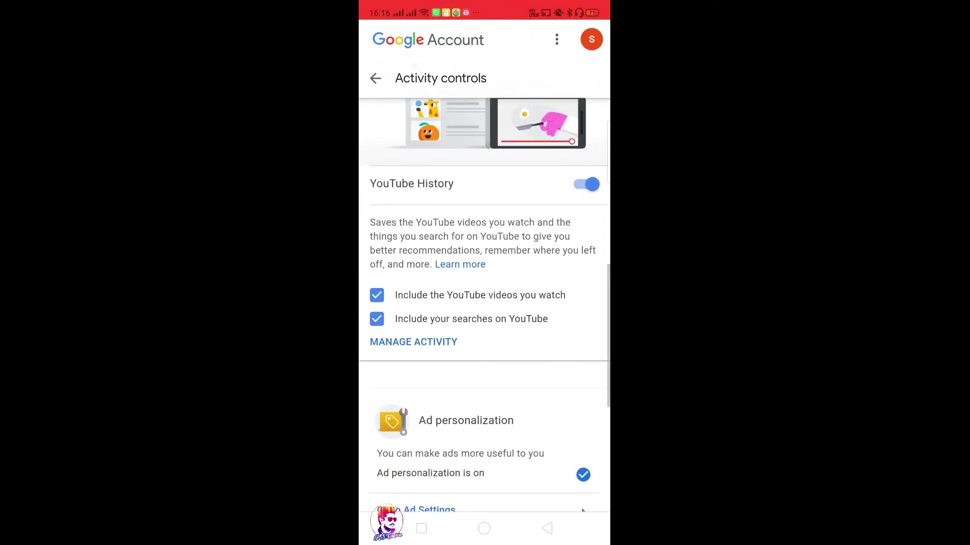
Open the YouTube History management page, then return and scroll toward Ad personalization.
click(413, 342)
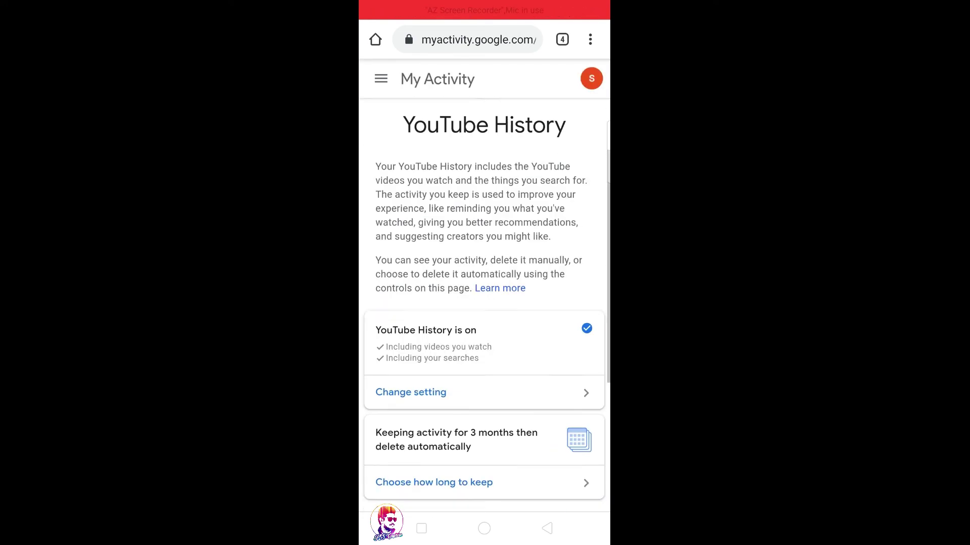
scroll(484, 303, down, 5)
click(547, 528)
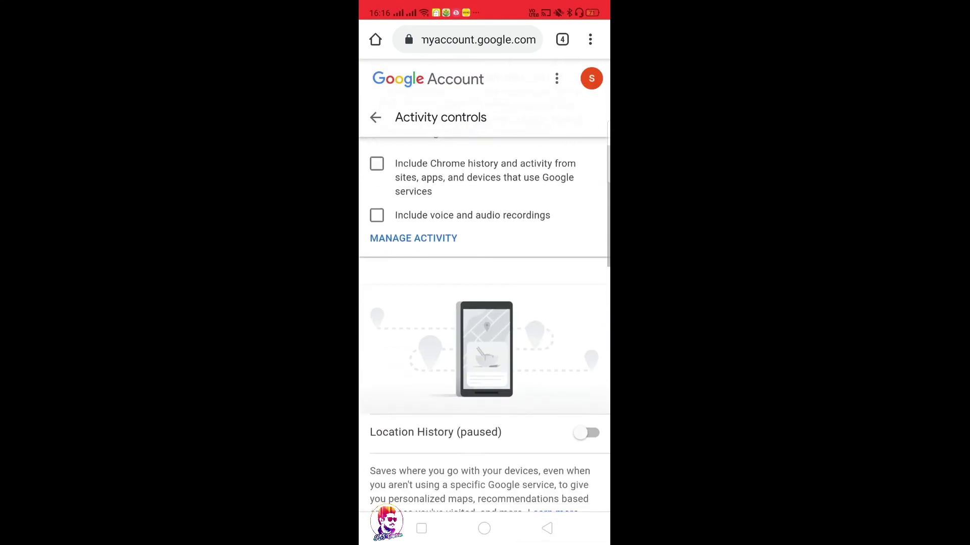
scroll(484, 303, down, 10)
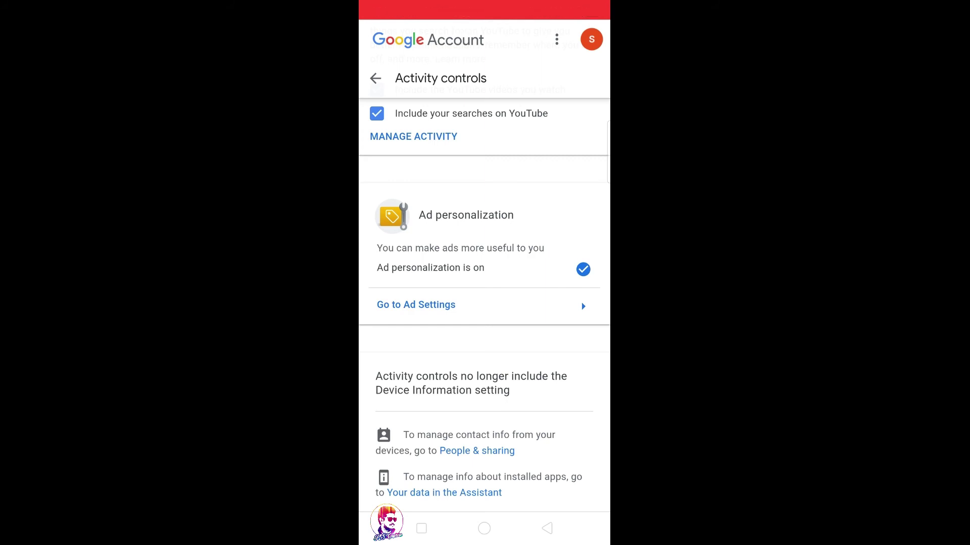
click(470, 306)
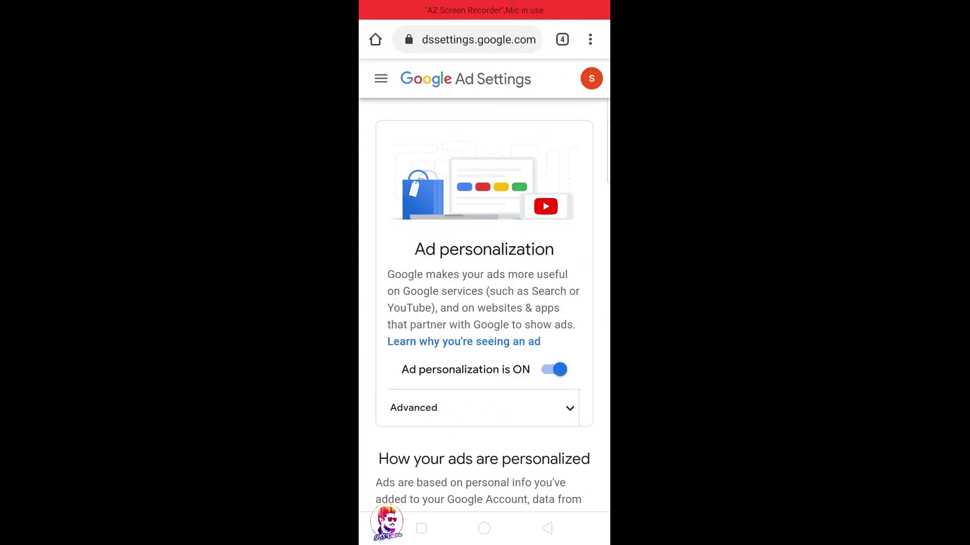
scroll(484, 303, down, 3)
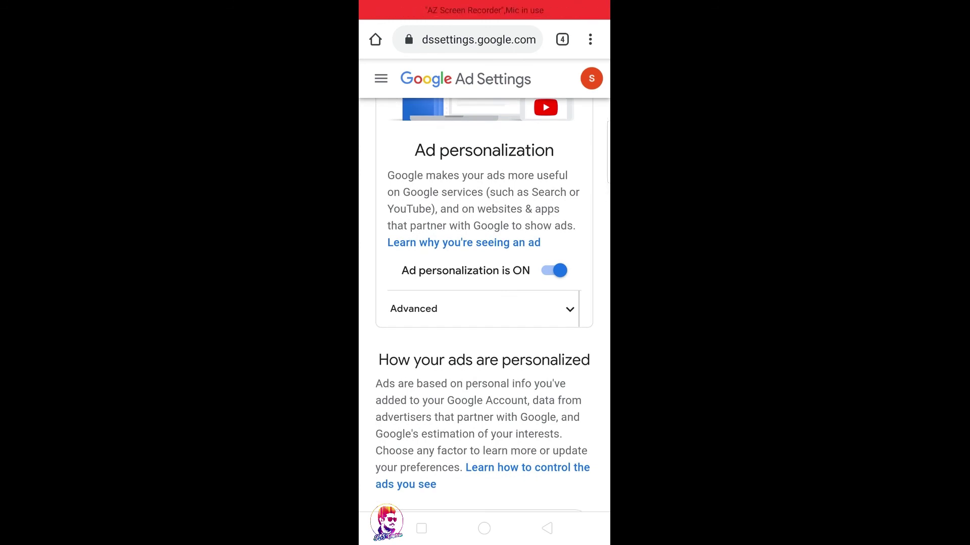
click(554, 271)
click(551, 459)
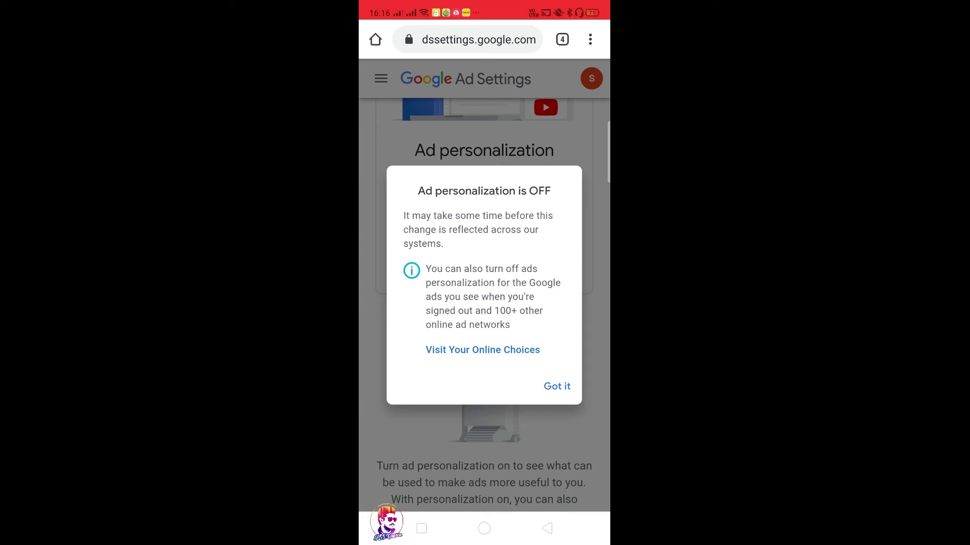
click(556, 387)
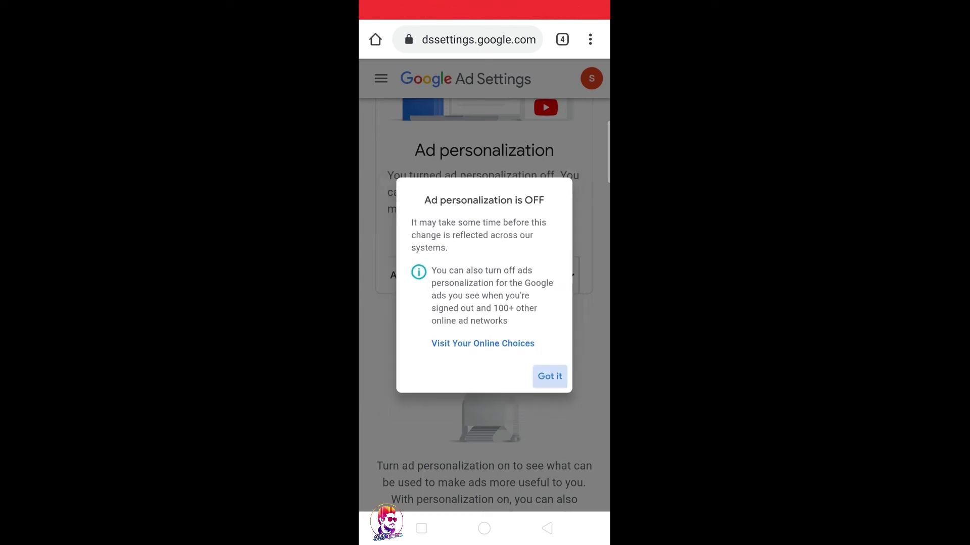
click(556, 237)
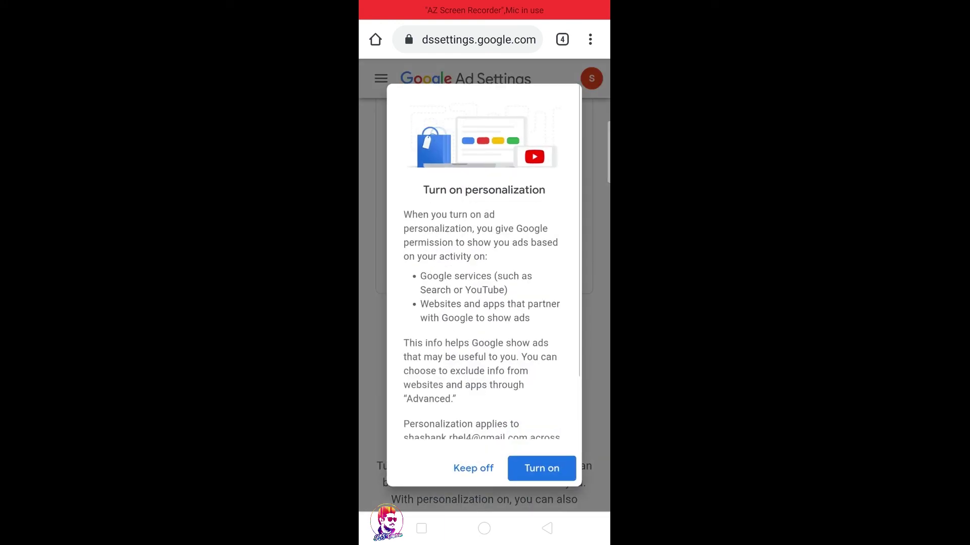
click(541, 467)
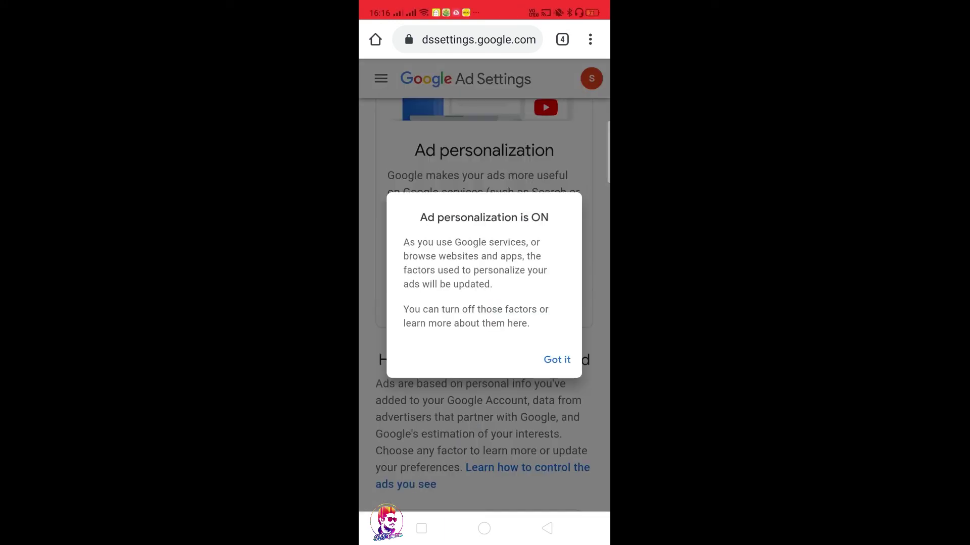
click(557, 359)
scroll(483, 303, down, 3)
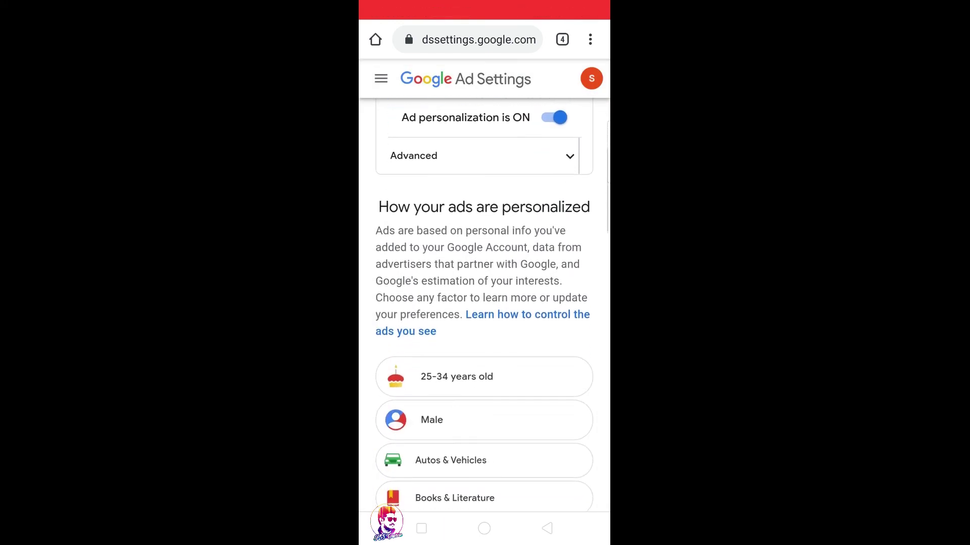
scroll(484, 303, up, 3)
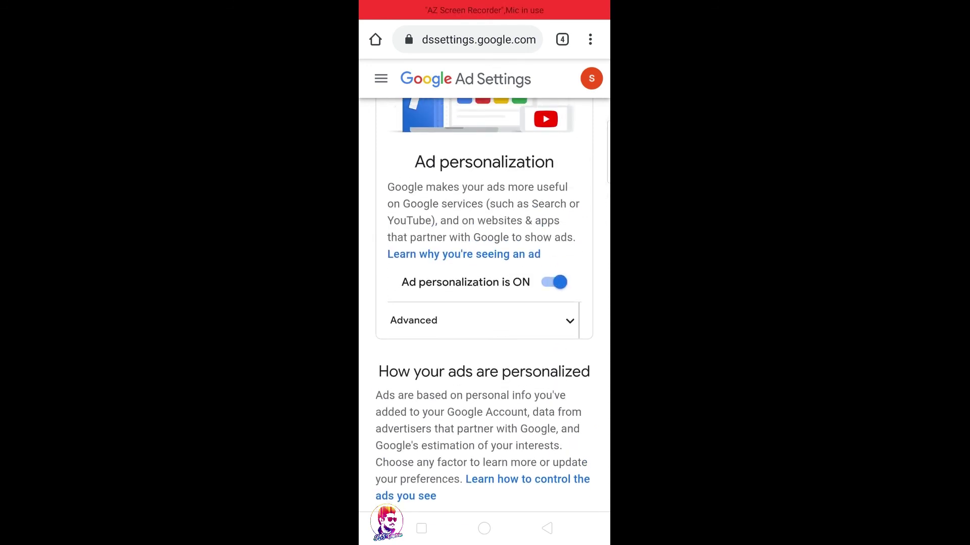
scroll(484, 303, up, 2)
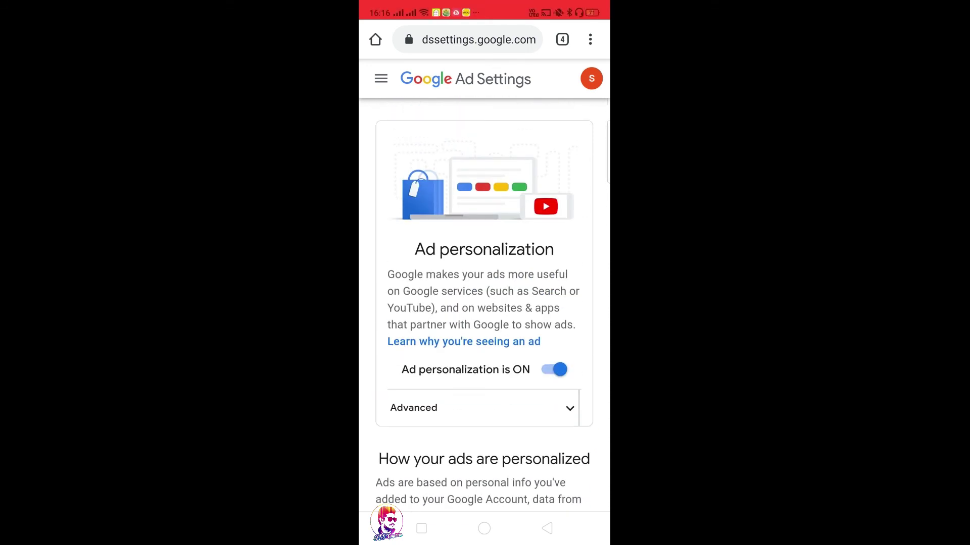
click(547, 529)
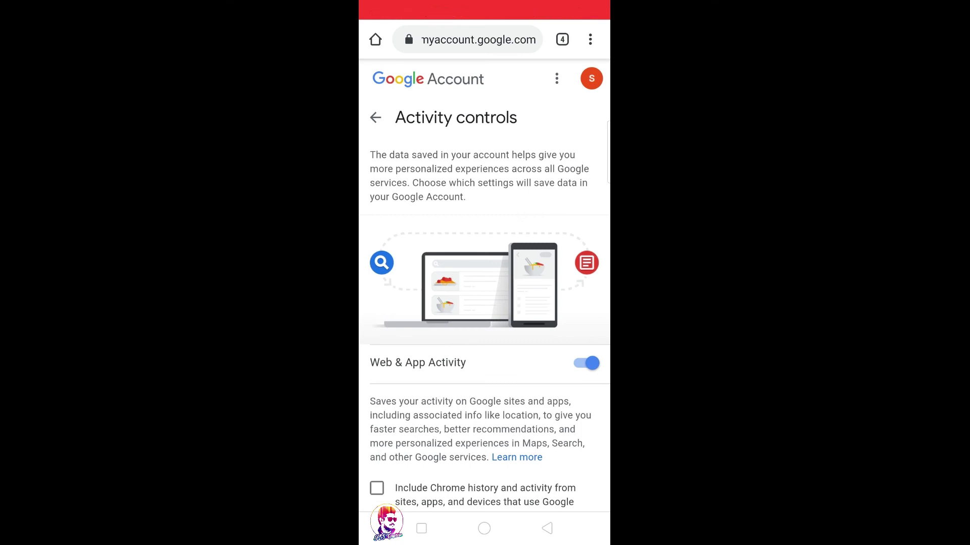
Return to Data & personalization and open My Activity.
click(547, 528)
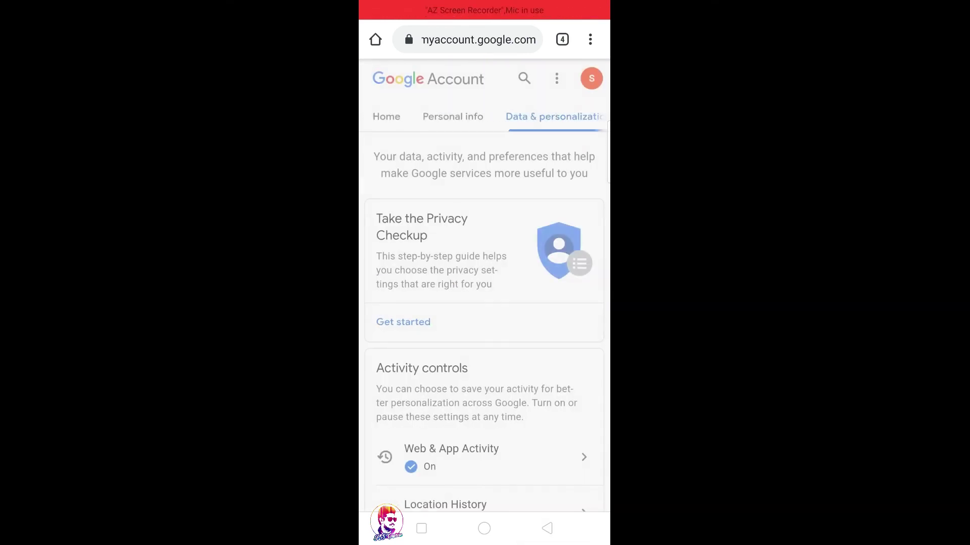
scroll(483, 303, down, 8)
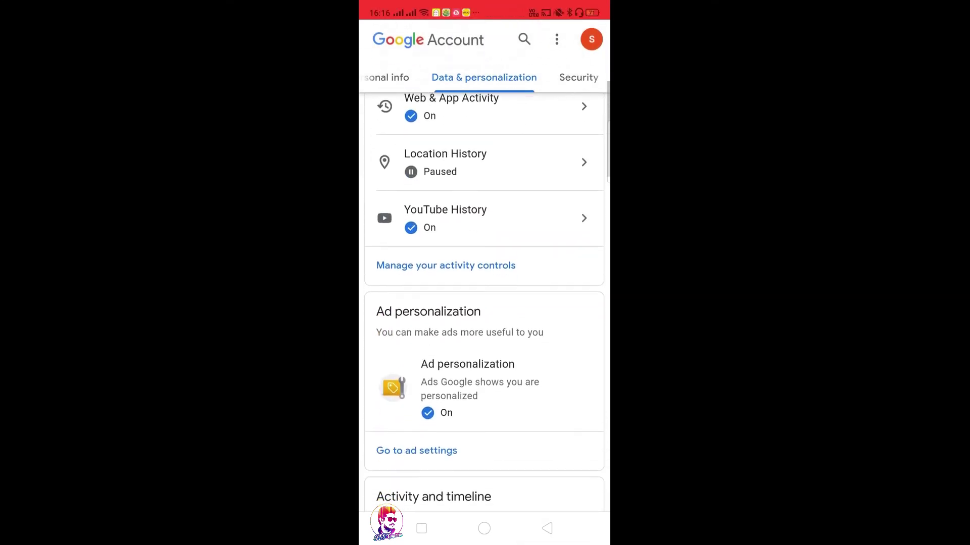
scroll(484, 303, down, 3)
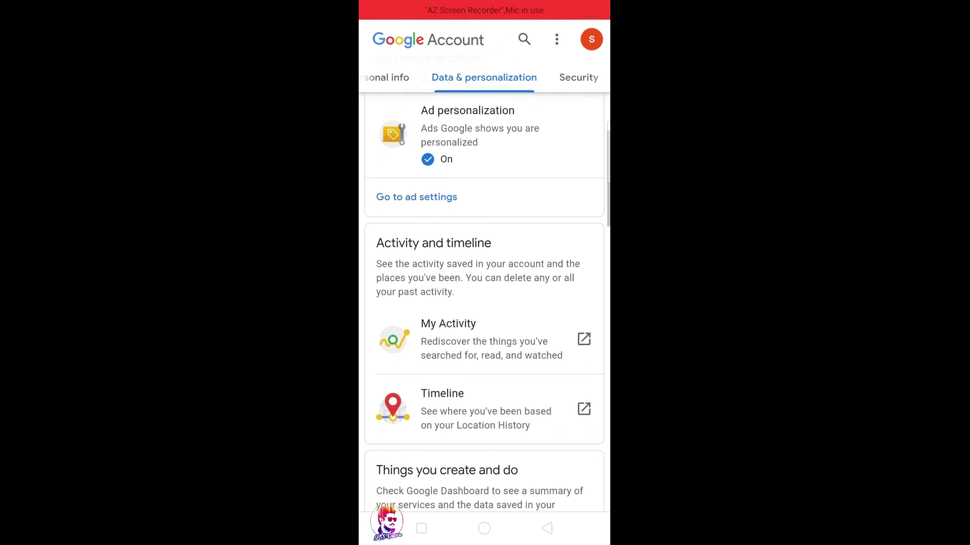
click(484, 346)
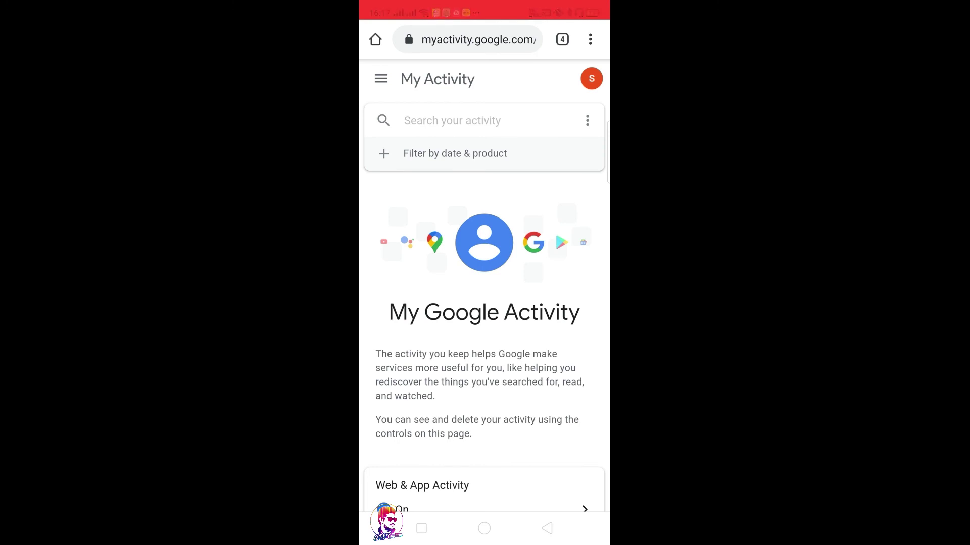
Review today's and yesterday's activity and bring up the list's three-dot options menu.
scroll(484, 303, down, 3)
scroll(484, 303, up, 3)
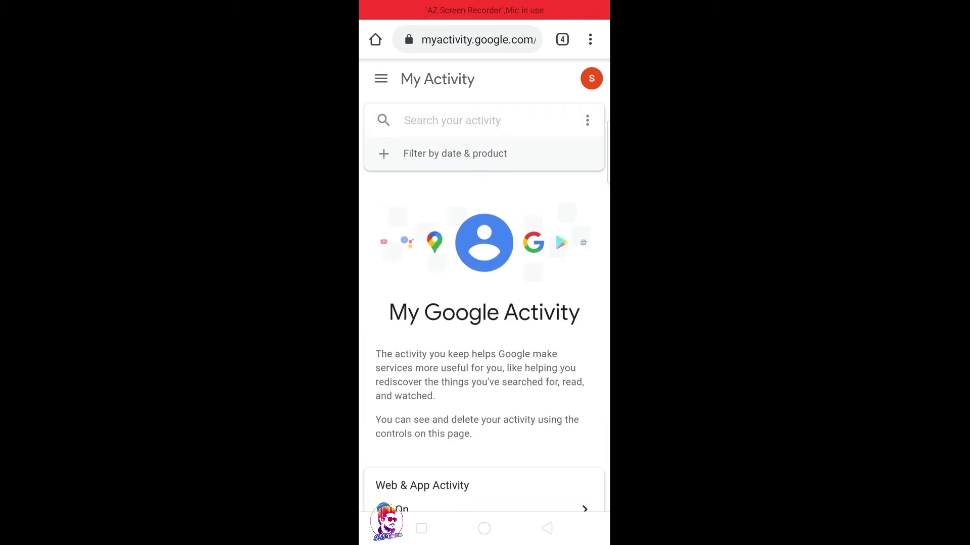
click(587, 121)
scroll(484, 303, down, 10)
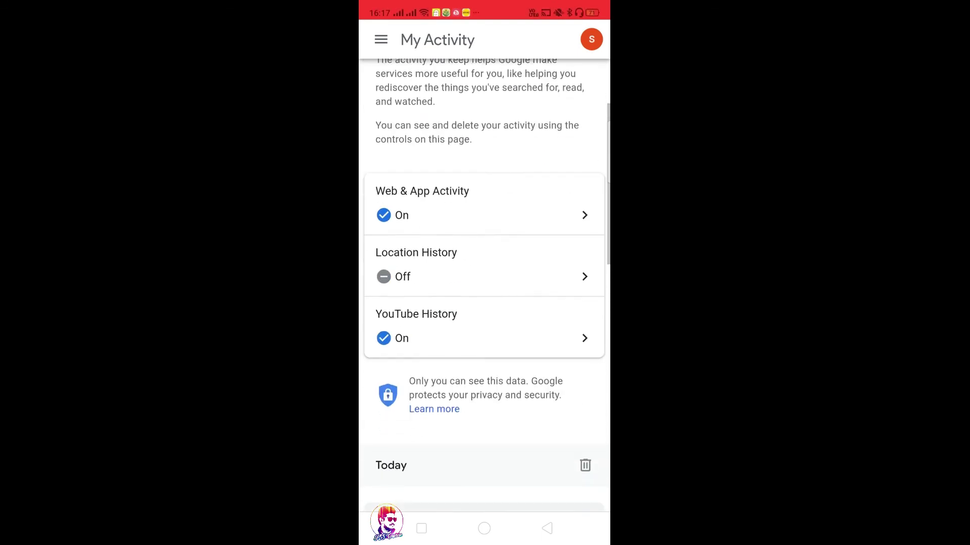
scroll(483, 283, down, 5)
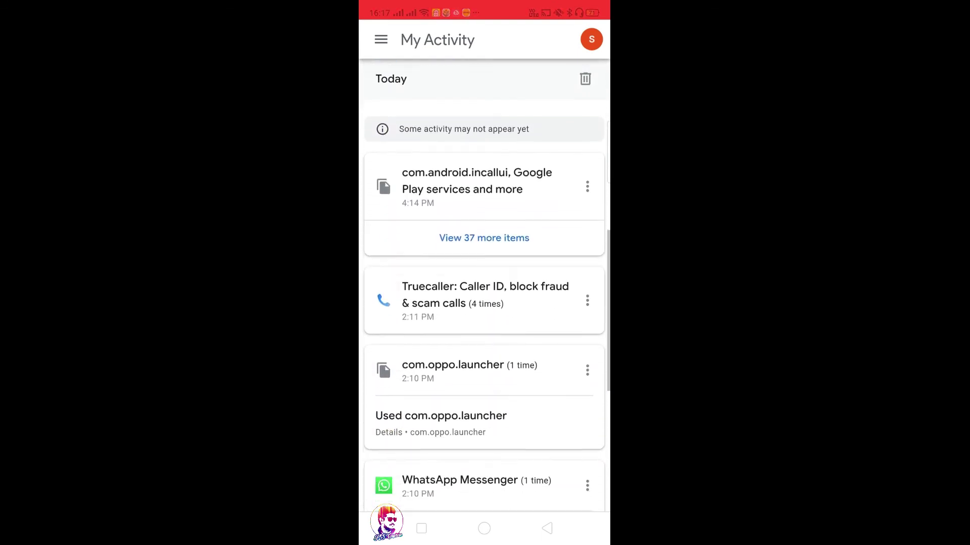
scroll(484, 283, down, 3)
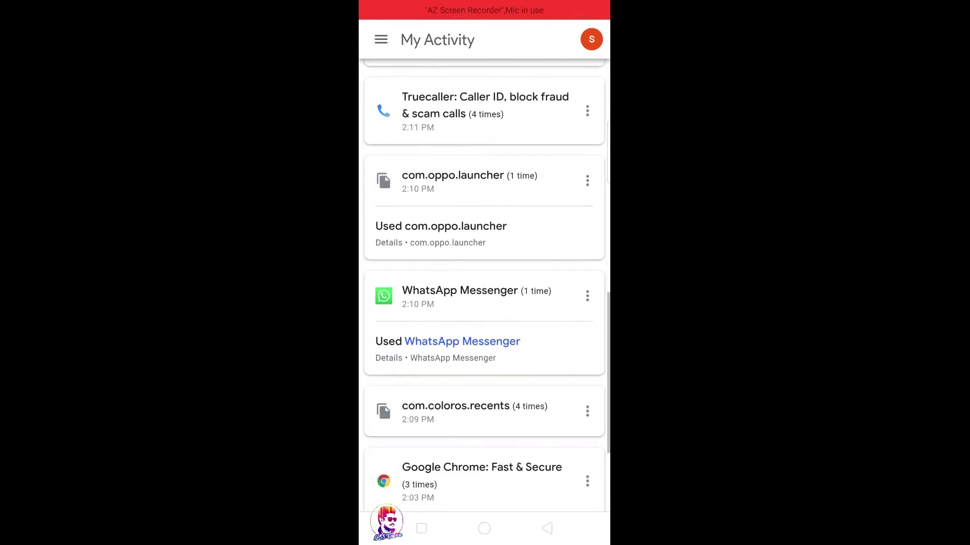
scroll(484, 283, down, 3)
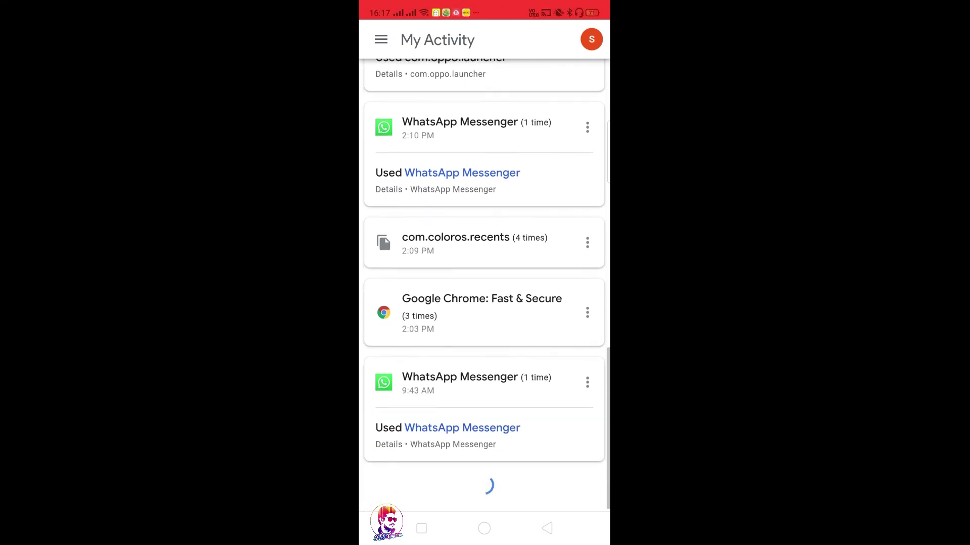
scroll(484, 283, down, 8)
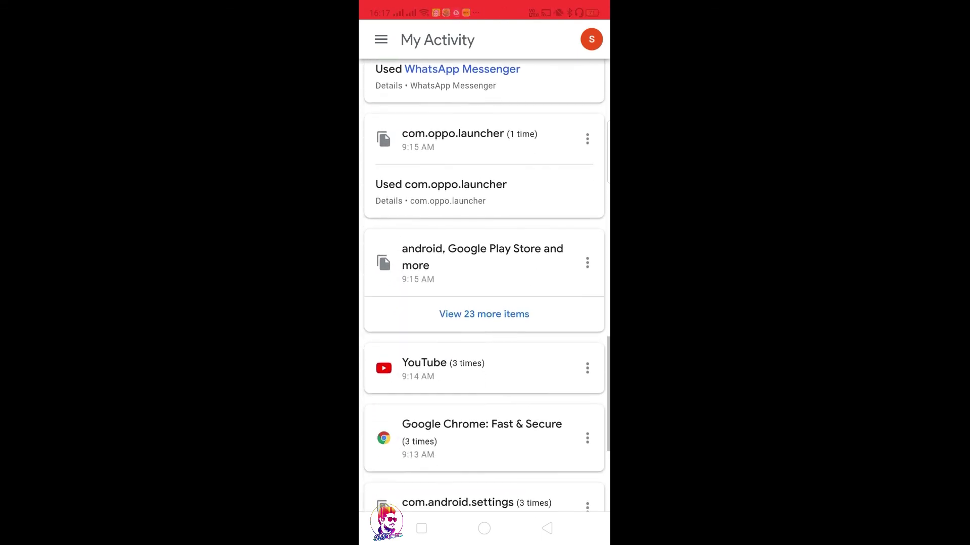
scroll(484, 283, down, 3)
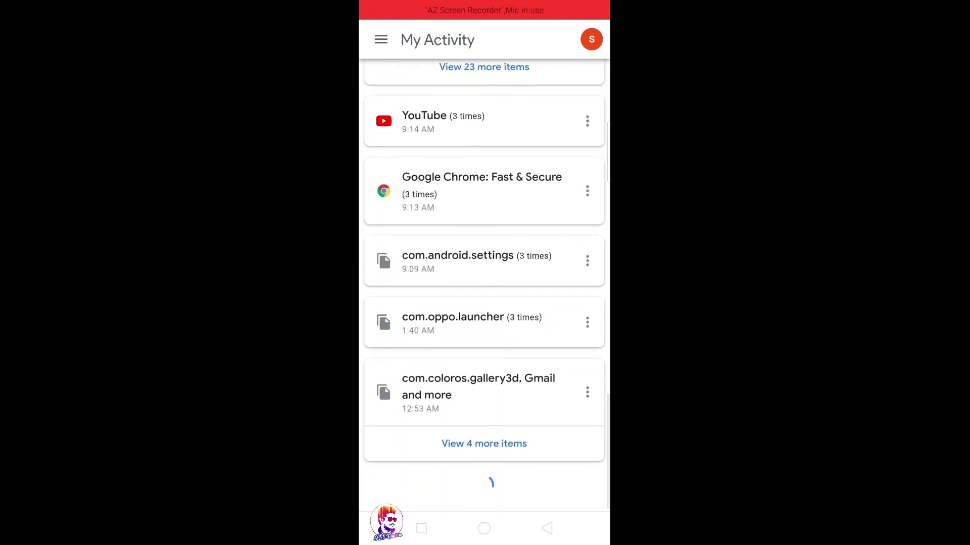
scroll(484, 283, up, 4)
scroll(484, 283, down, 8)
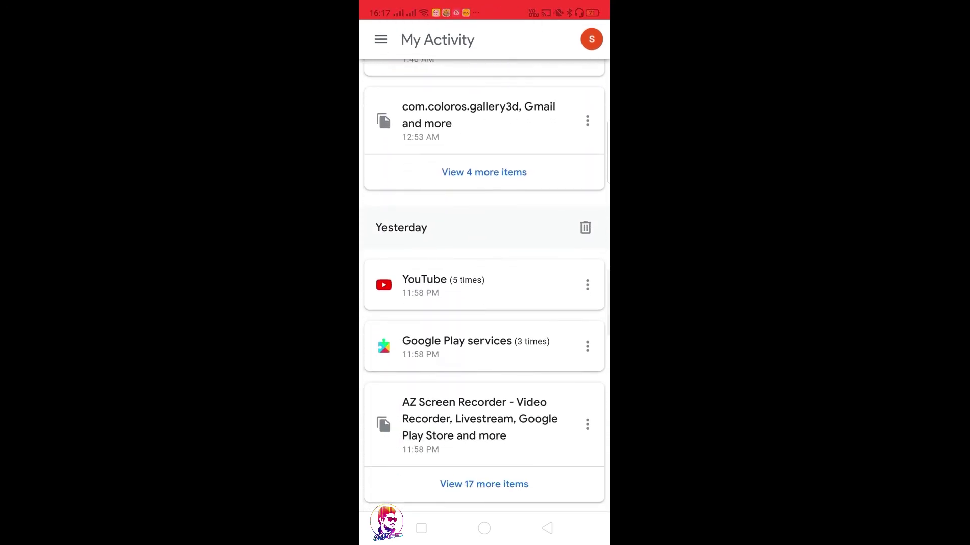
scroll(484, 283, up, 3)
scroll(483, 283, down, 6)
scroll(484, 283, up, 10)
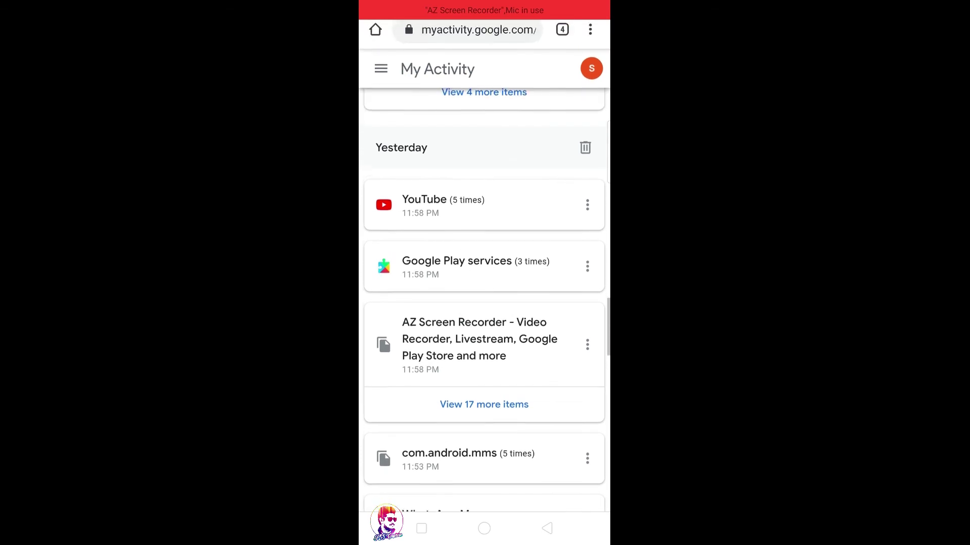
scroll(484, 282, up, 15)
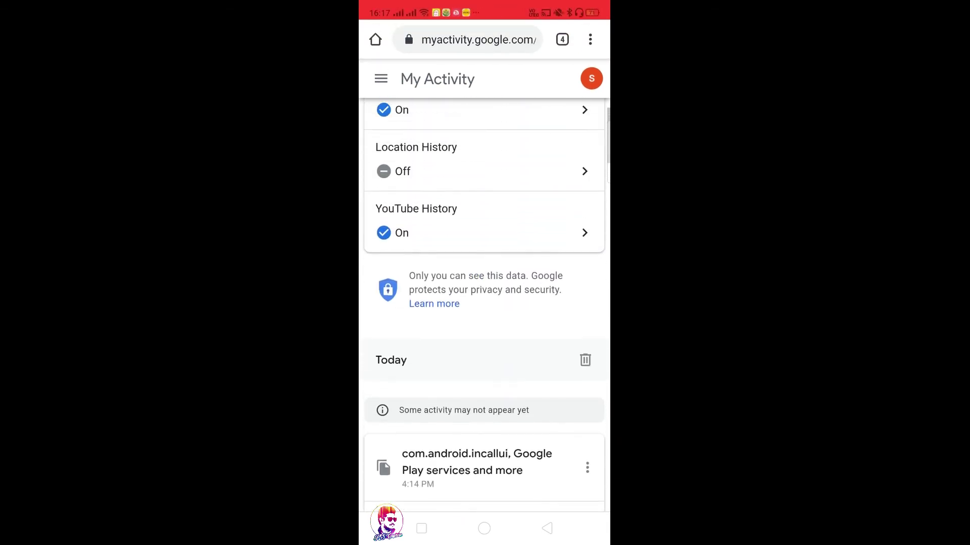
click(587, 121)
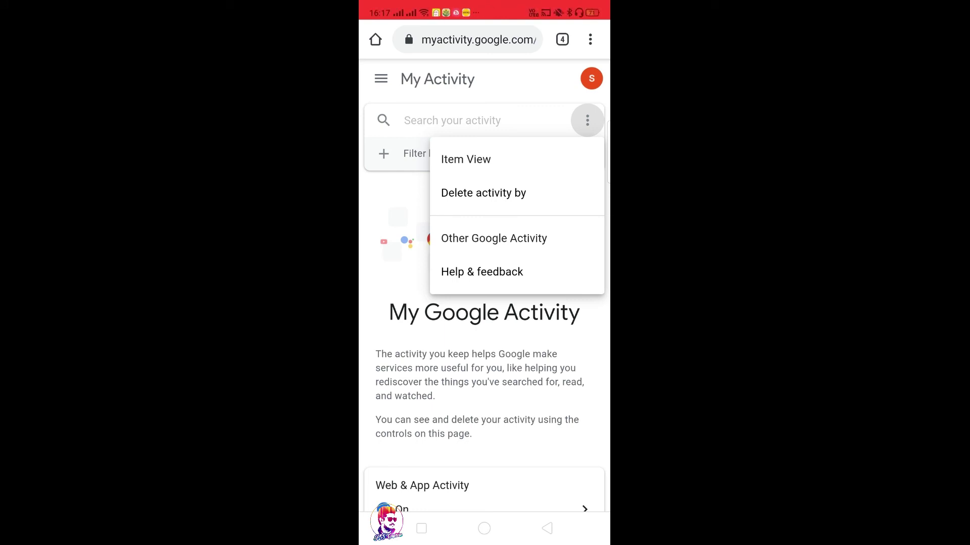
Delete activity from All time across all four services and dismiss the completion notice.
click(483, 193)
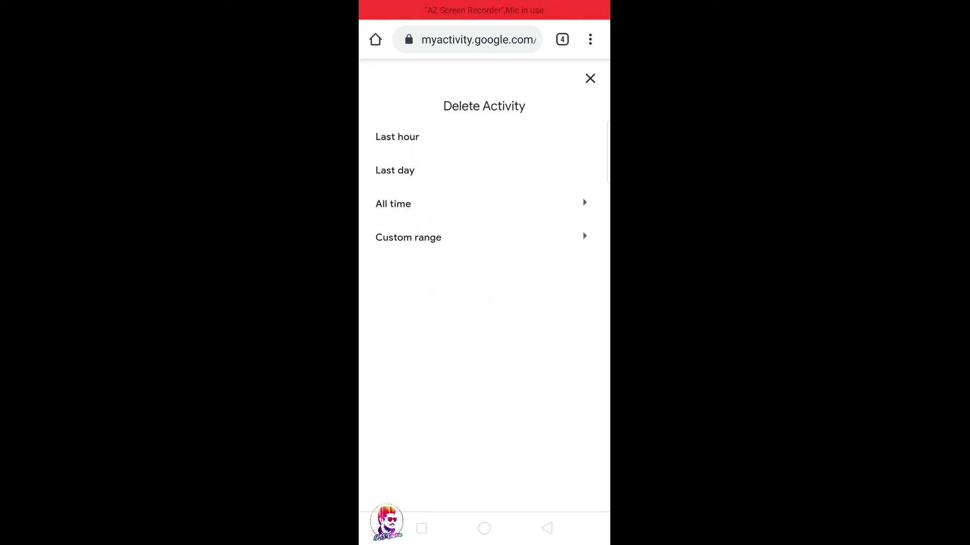
click(404, 203)
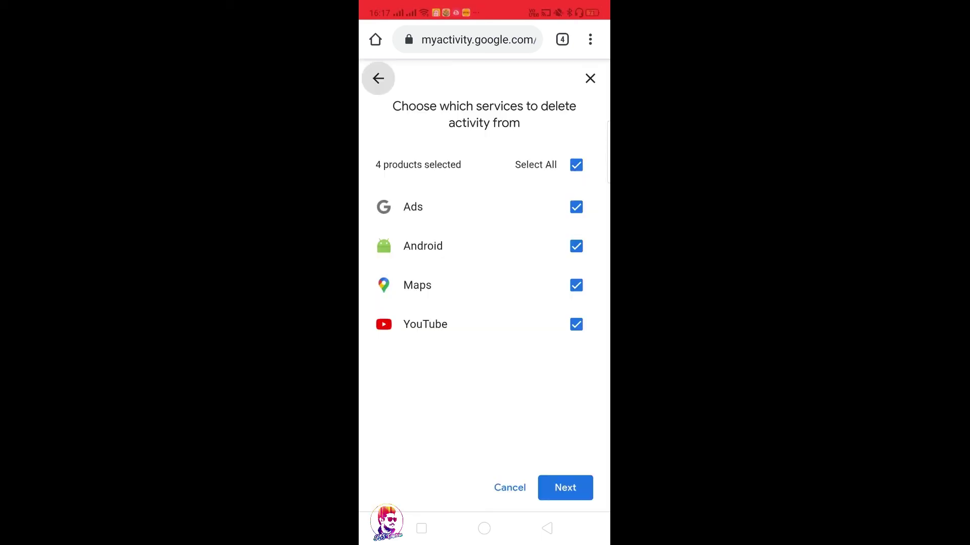
click(565, 487)
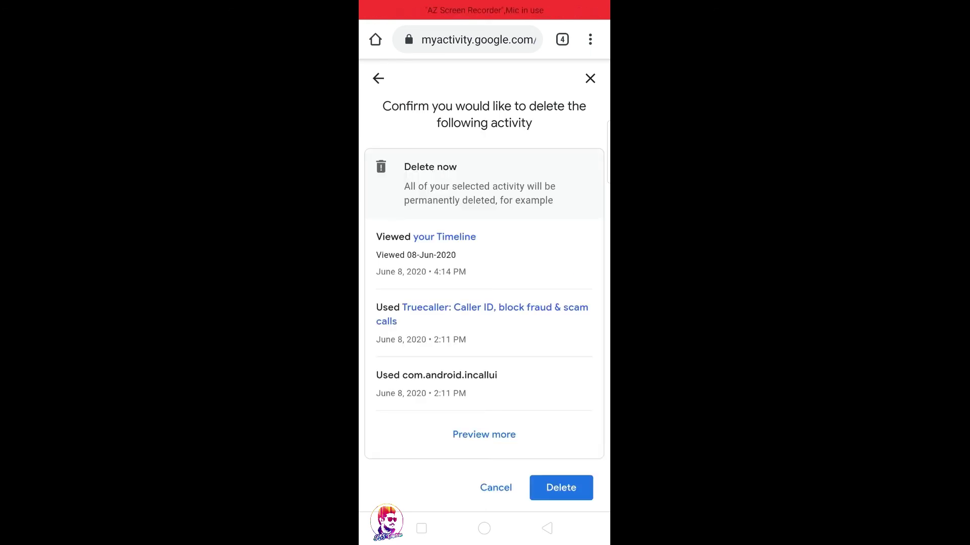
click(560, 487)
click(562, 487)
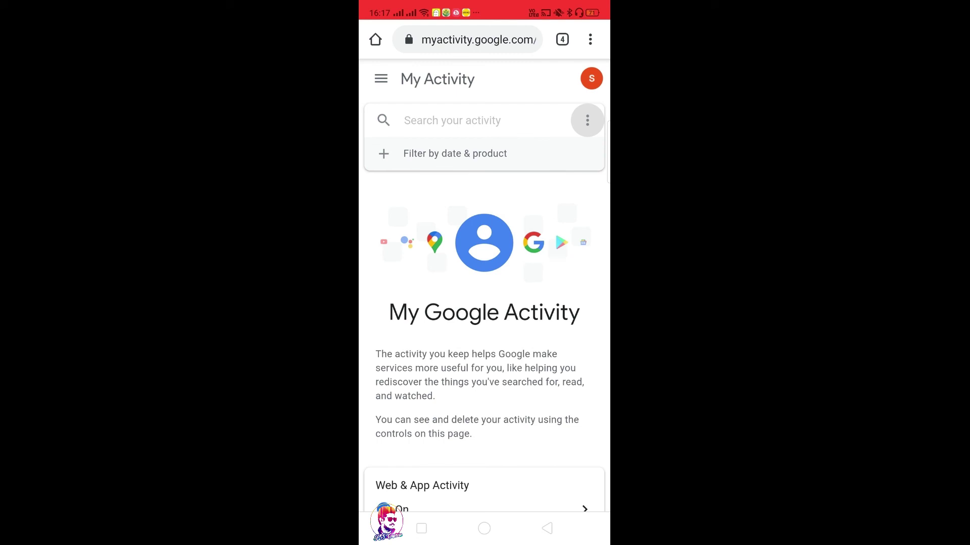
Repeat the All time deletion for all four services, which reports no activity to delete.
click(586, 120)
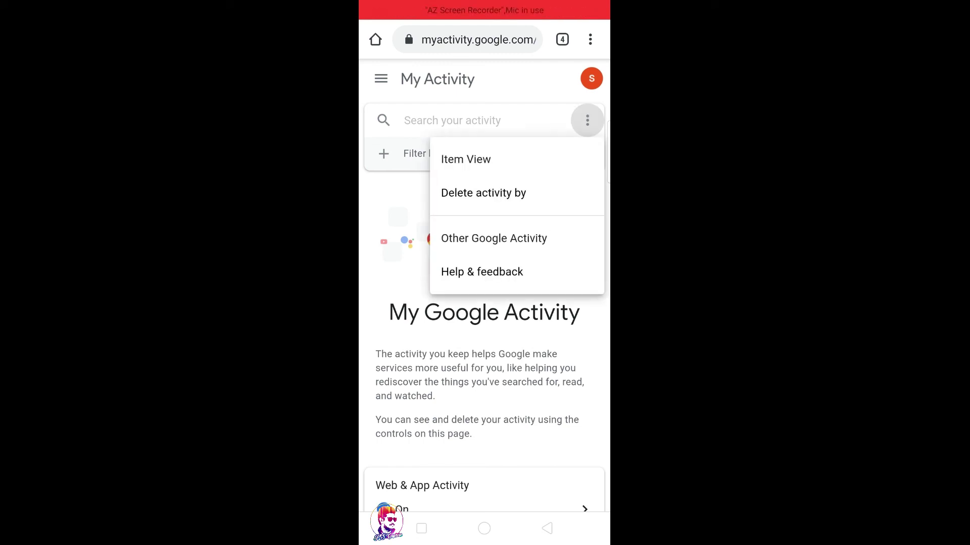
click(381, 79)
click(381, 79)
click(416, 243)
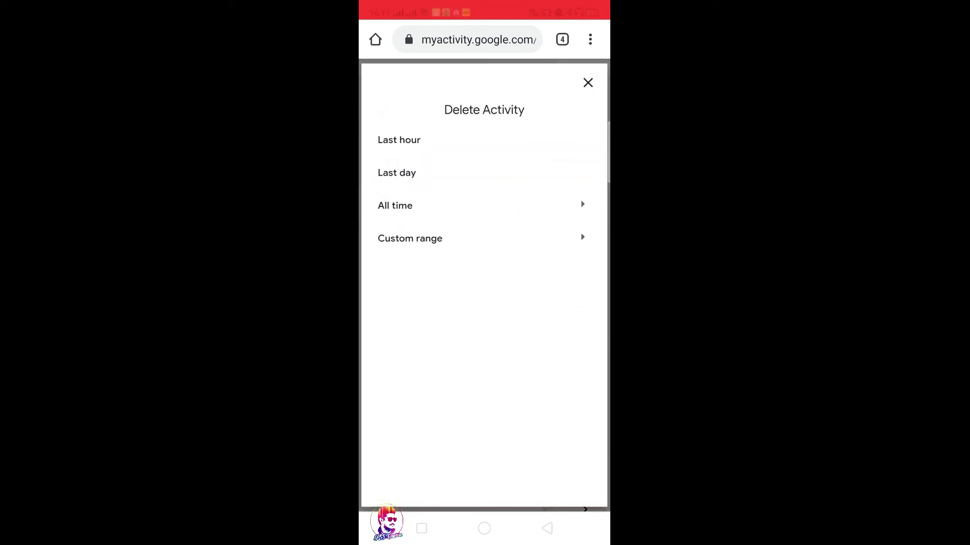
click(393, 204)
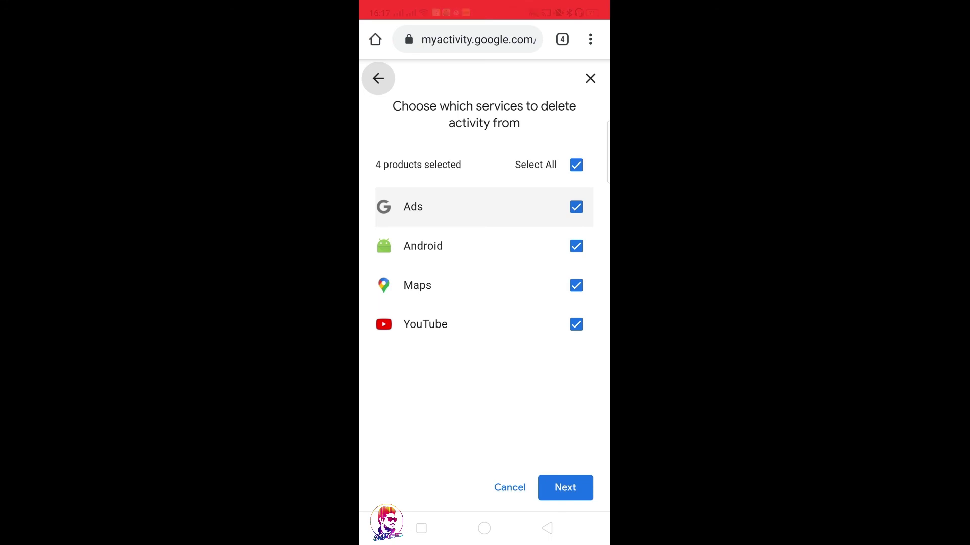
click(565, 488)
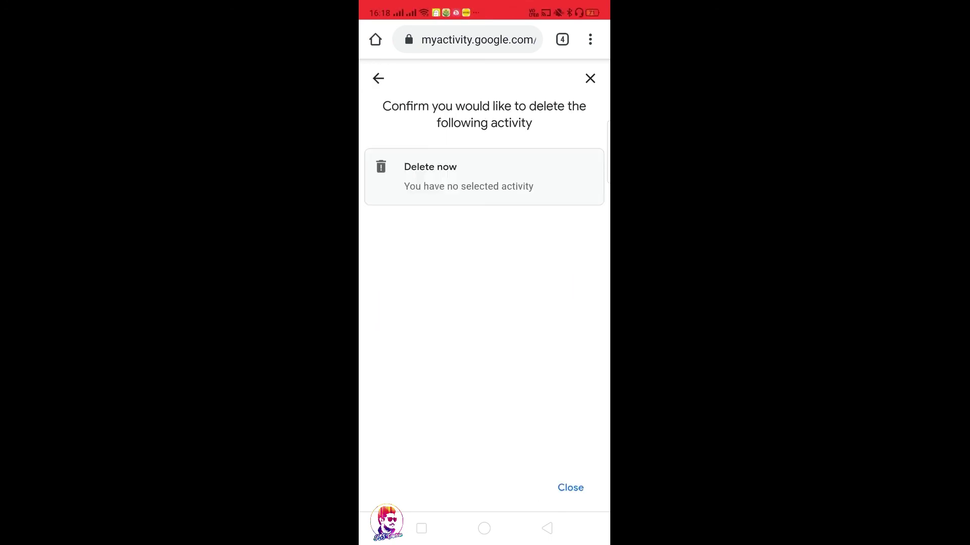
click(570, 488)
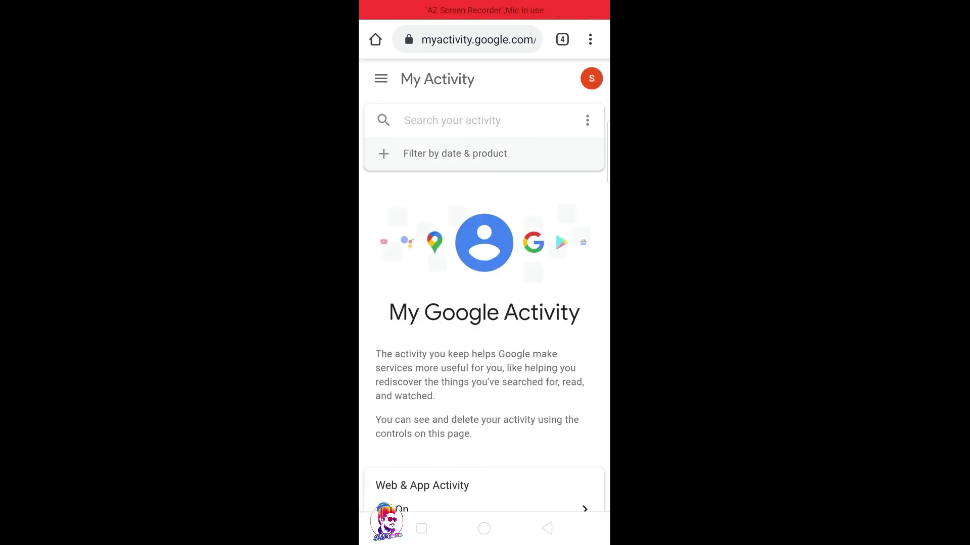
Close the My Activity navigation drawer and go back to Google Account.
click(381, 79)
click(576, 303)
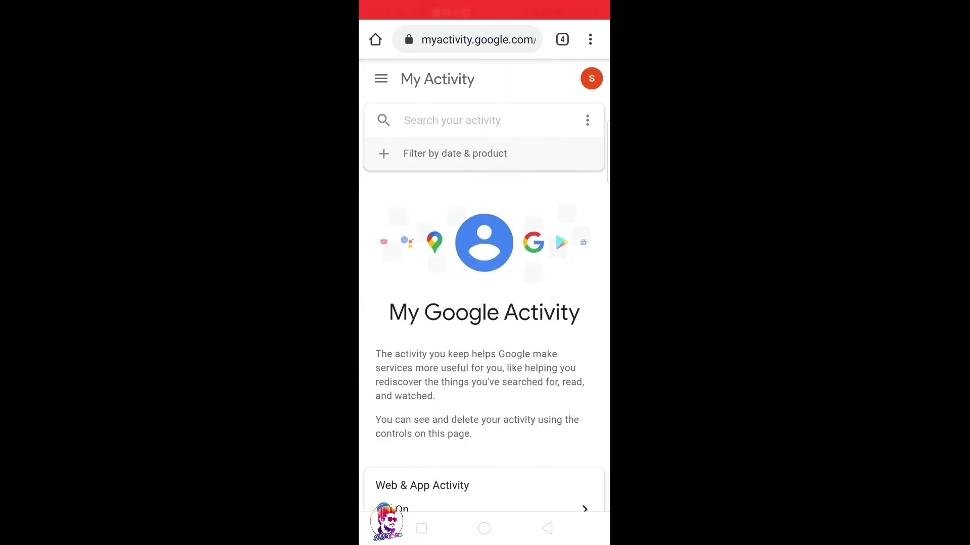
click(547, 529)
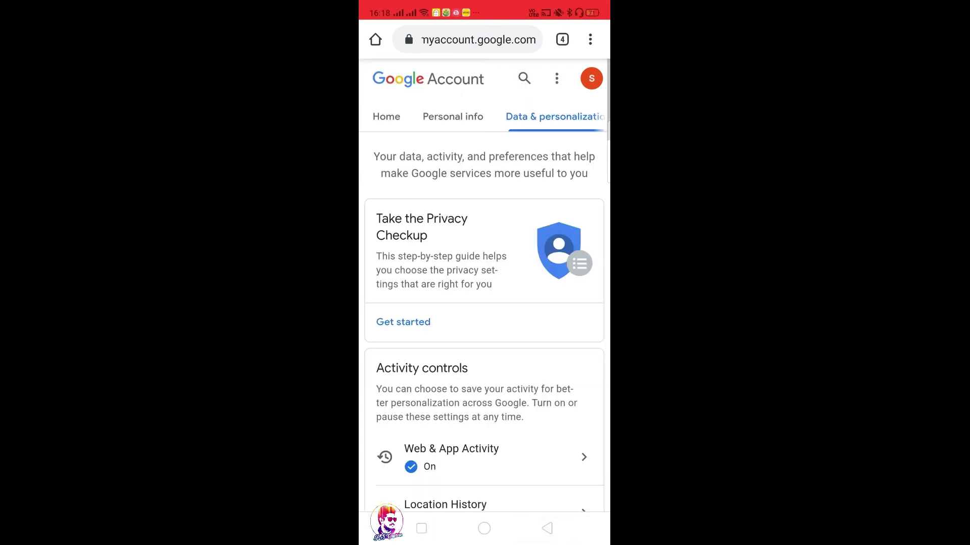
Switch to the Security tab and start the Security Checkup.
scroll(484, 323, down, 3)
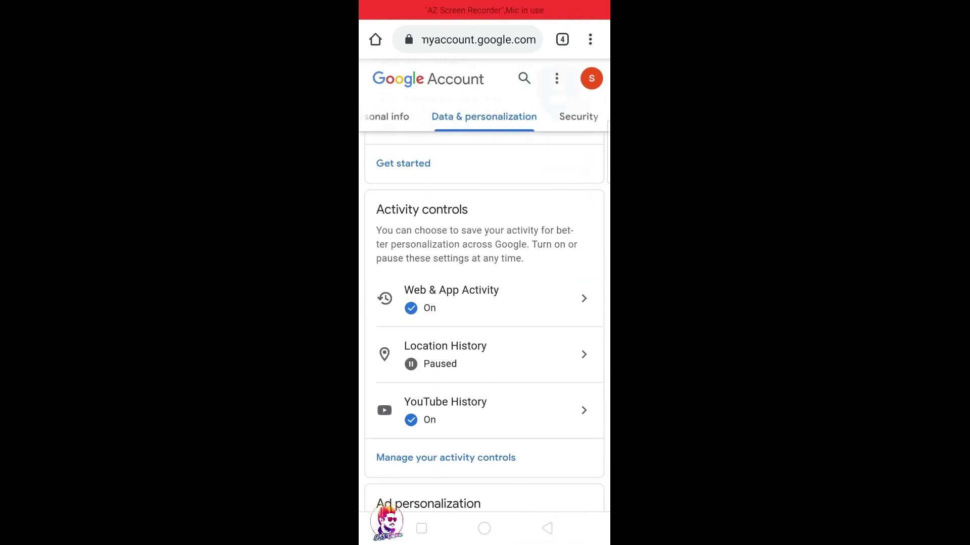
click(578, 116)
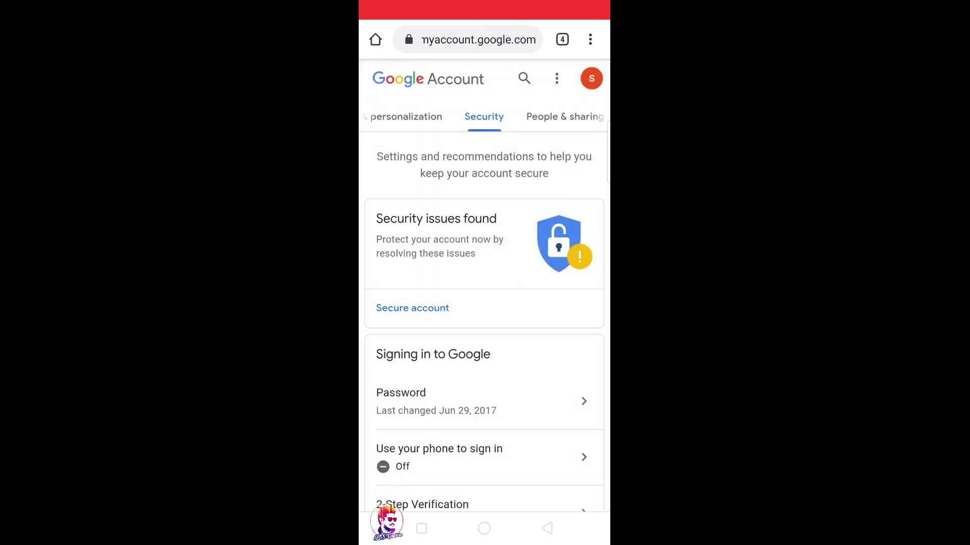
scroll(484, 323, down, 1)
click(412, 267)
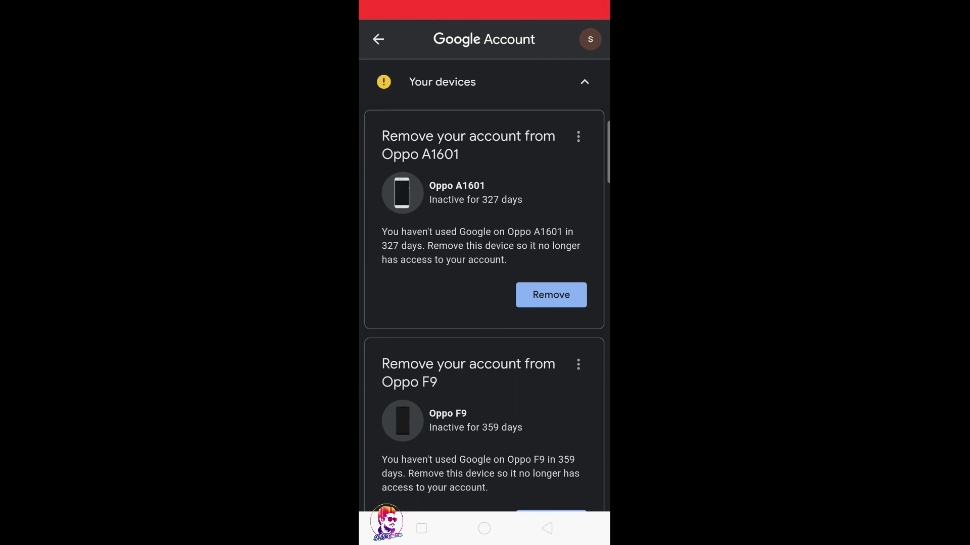
Remove the account from the inactive Oppo A1601 and Oppo F9, leaving one signed-in device.
scroll(484, 309, down, 1)
scroll(484, 287, up, 1)
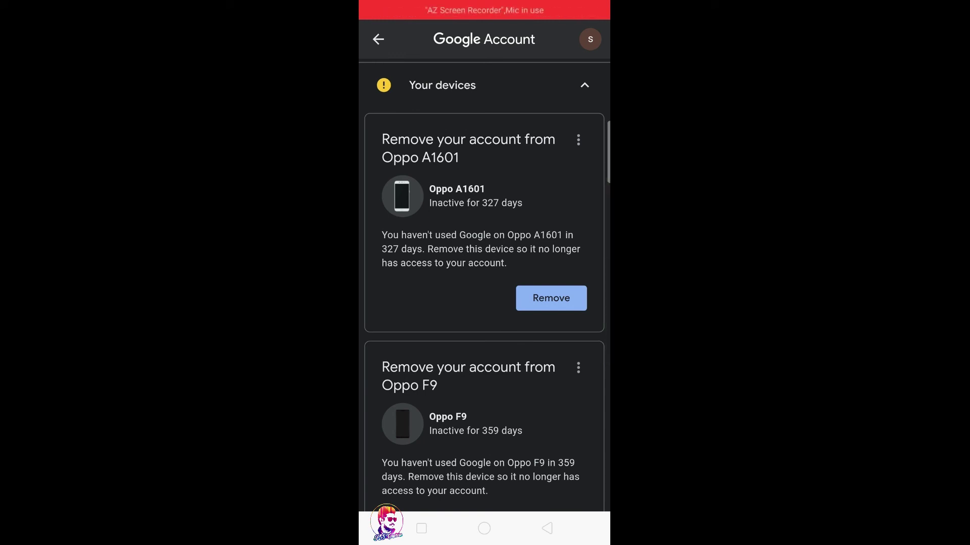
scroll(484, 308, down, 1)
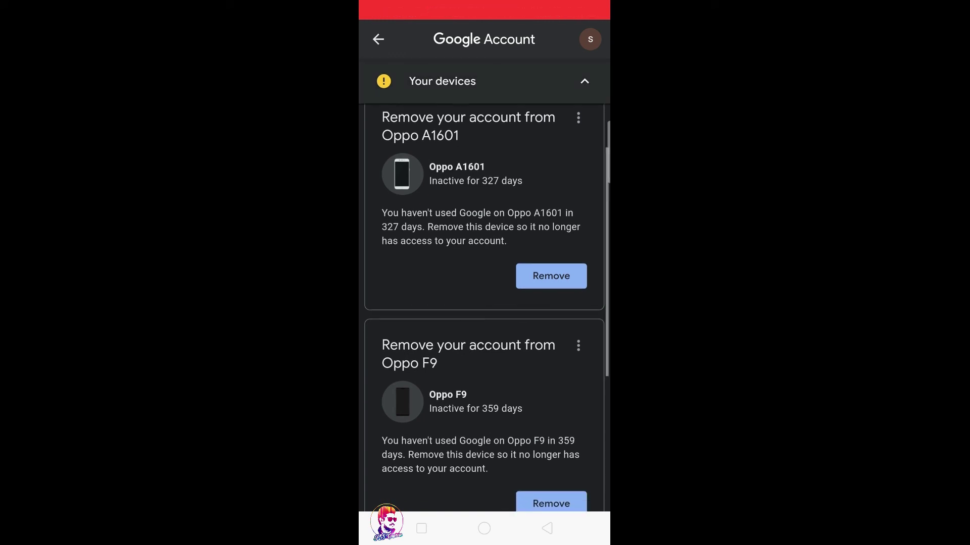
click(551, 276)
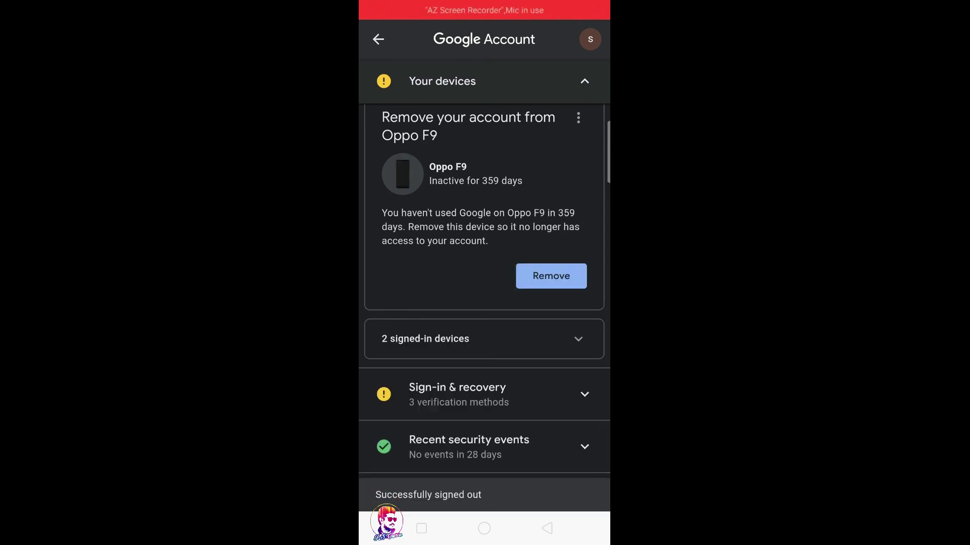
click(551, 276)
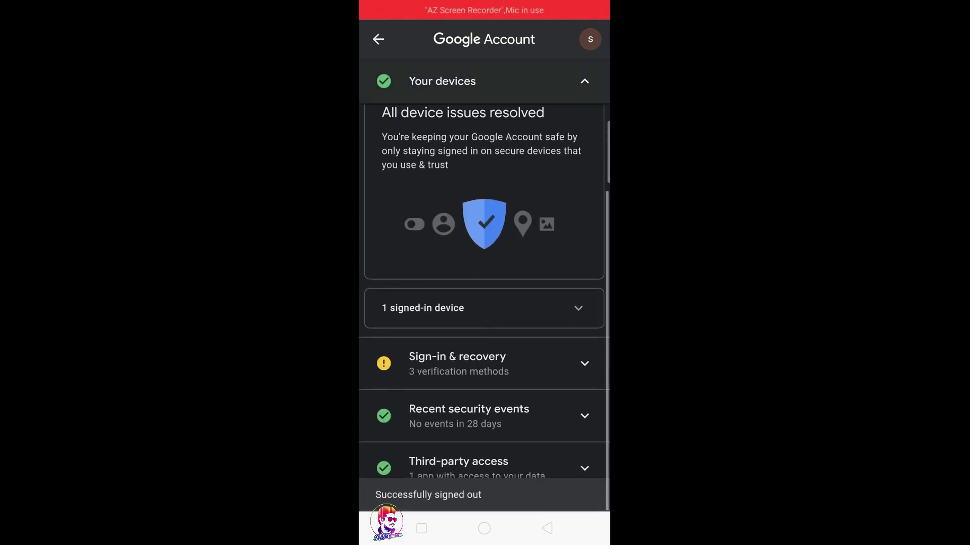
click(455, 308)
scroll(484, 299, down, 2)
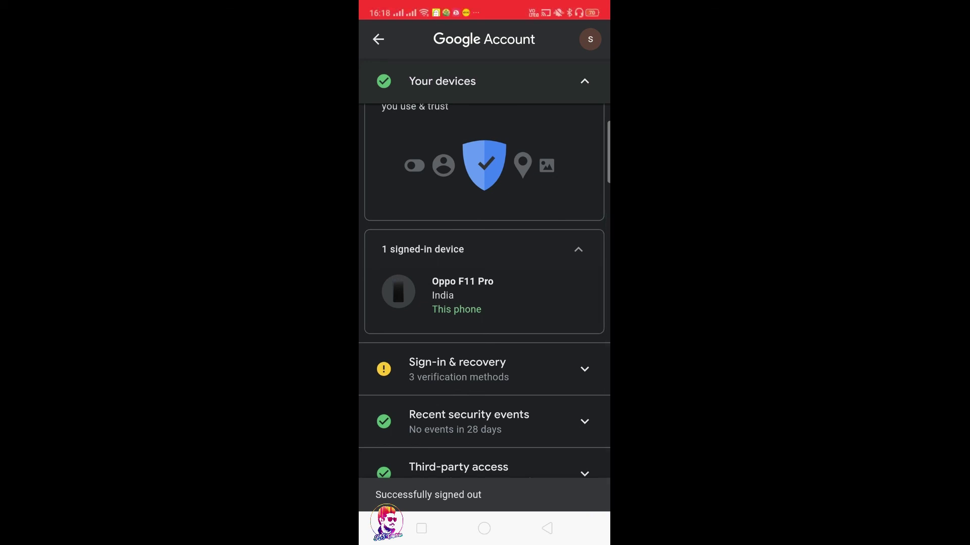
scroll(484, 293, up, 4)
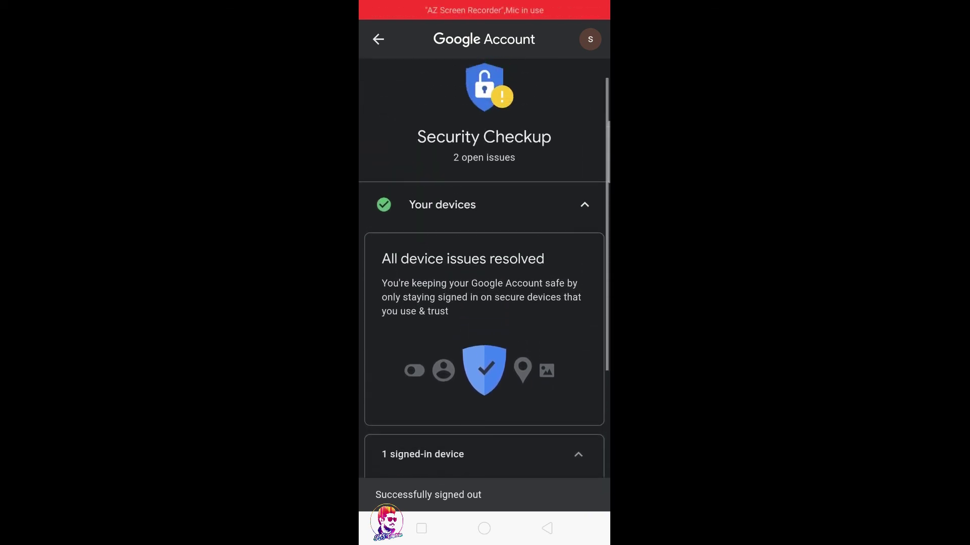
scroll(484, 293, down, 4)
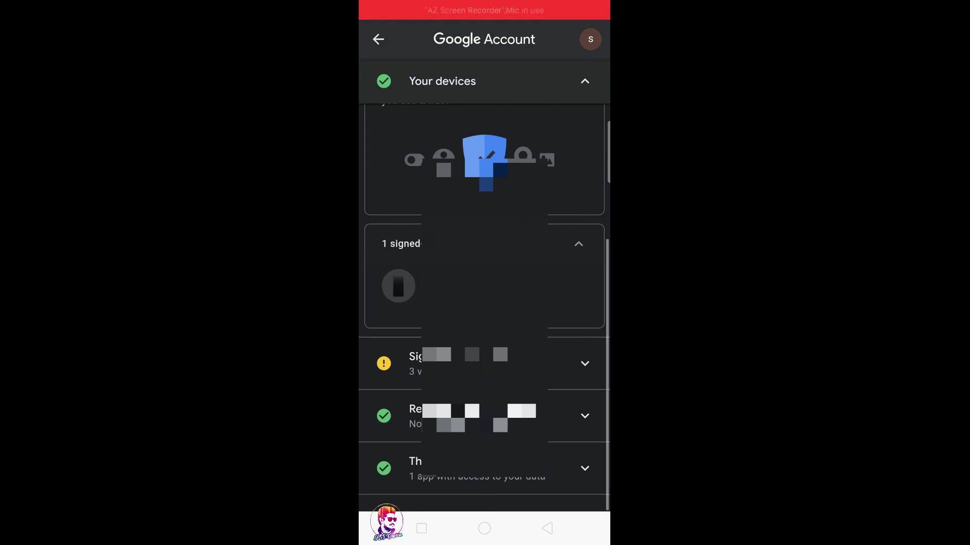
Expand Sign-in & recovery and confirm both the recovery email and recovery phone.
click(584, 363)
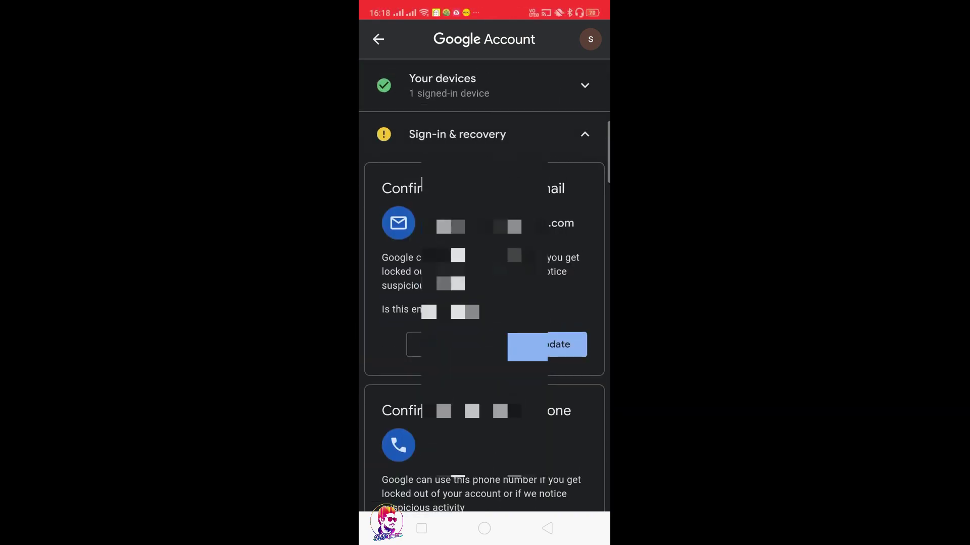
scroll(484, 293, down, 3)
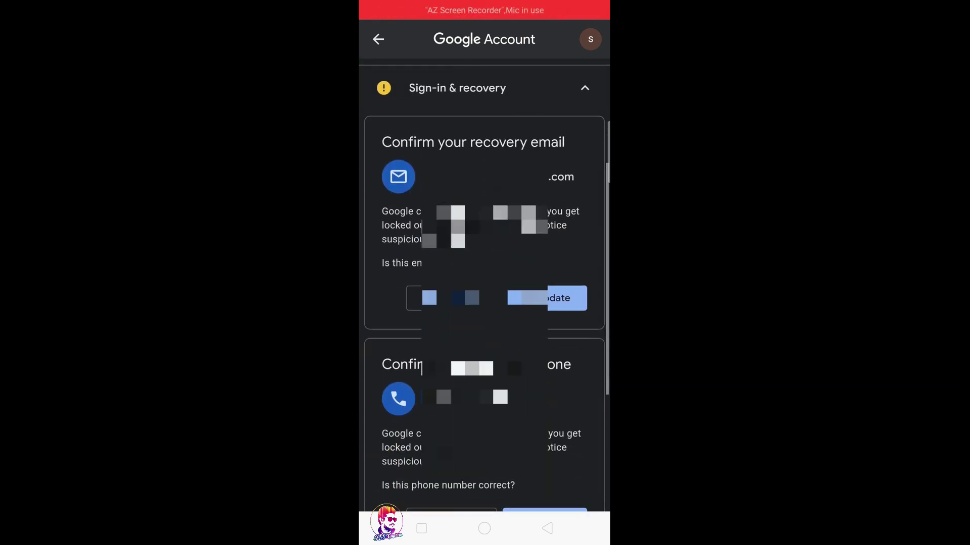
scroll(484, 303, down, 3)
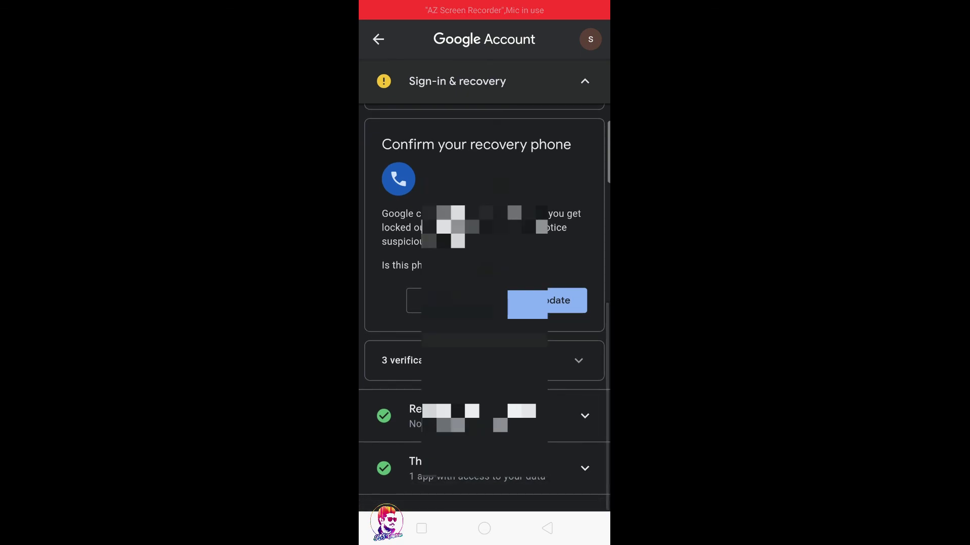
scroll(484, 303, up, 6)
scroll(484, 303, down, 1)
click(451, 368)
scroll(484, 303, down, 5)
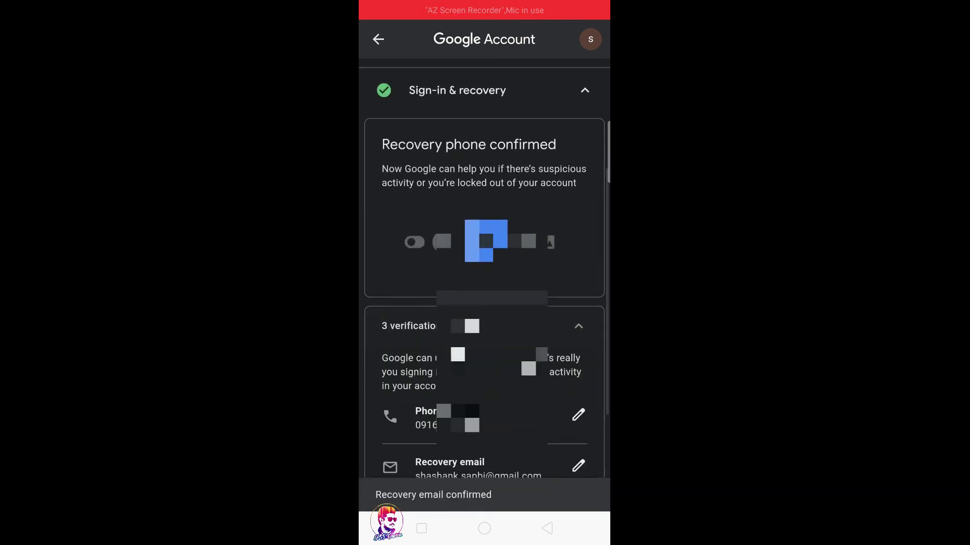
scroll(484, 303, down, 3)
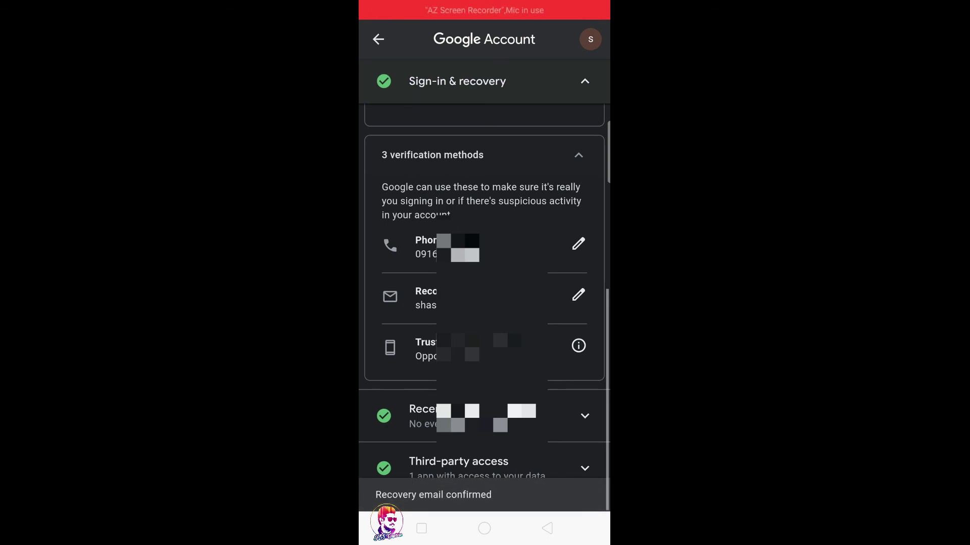
scroll(484, 303, up, 1)
scroll(483, 303, up, 5)
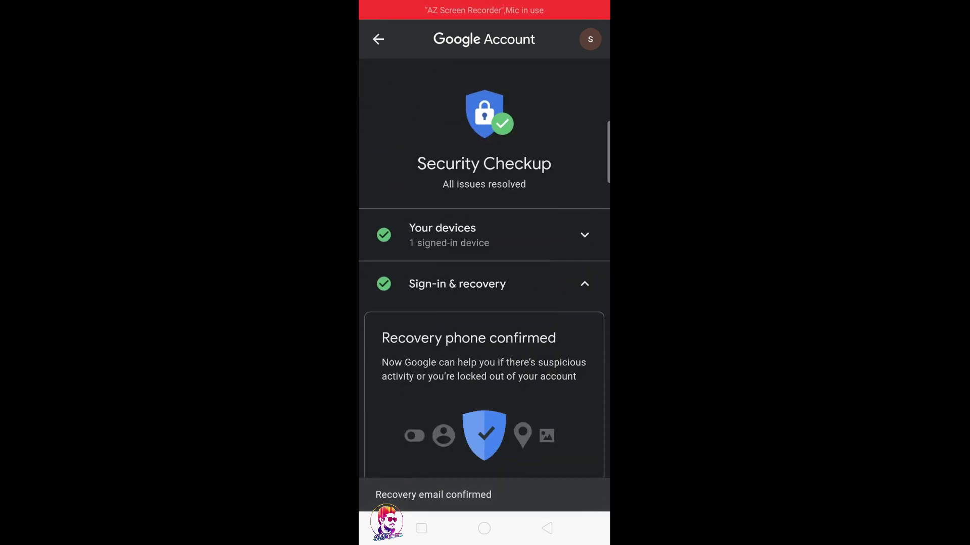
Expand and collapse Your devices to check the single remaining signed-in device.
click(584, 235)
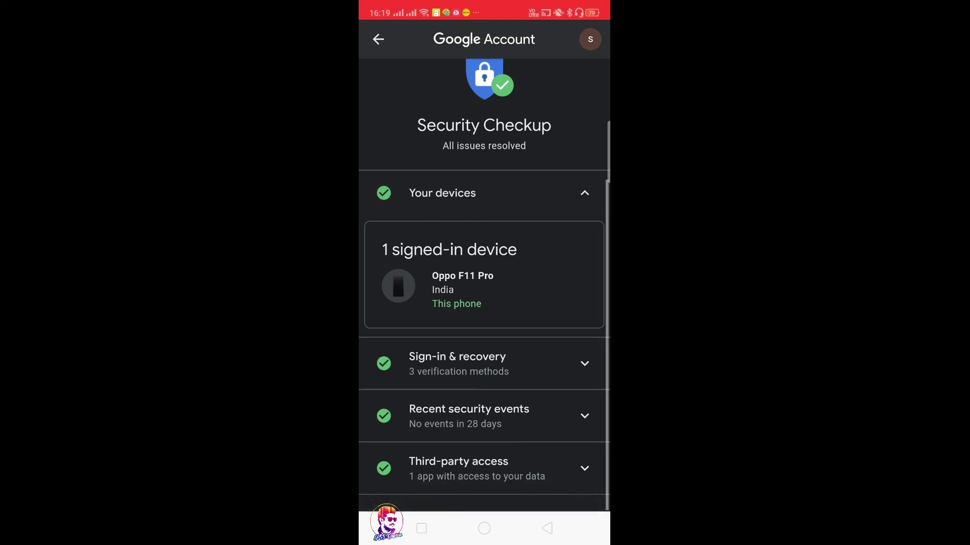
click(585, 193)
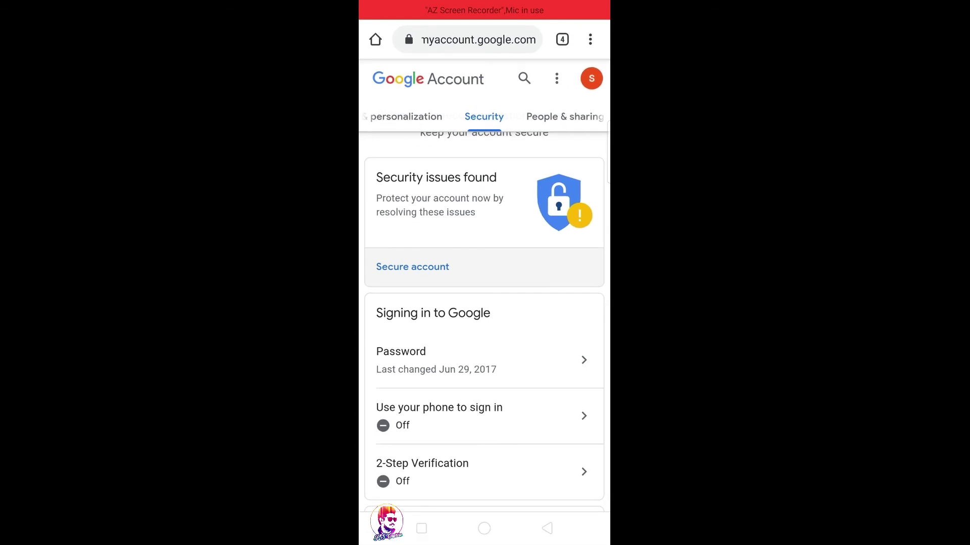
Open 2-Step Verification, choose Get Started, and re-enter the account password.
scroll(484, 324, down, 4)
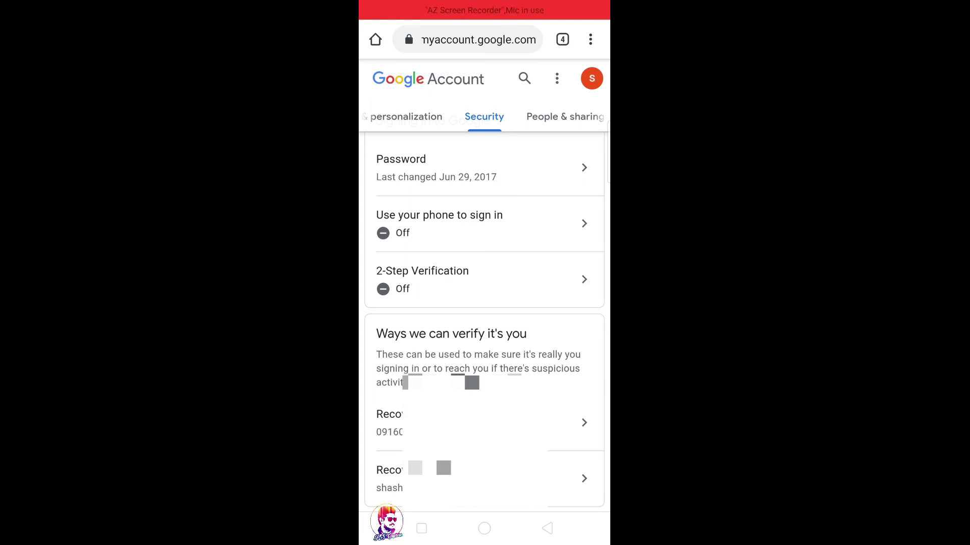
click(422, 280)
scroll(484, 283, down, 5)
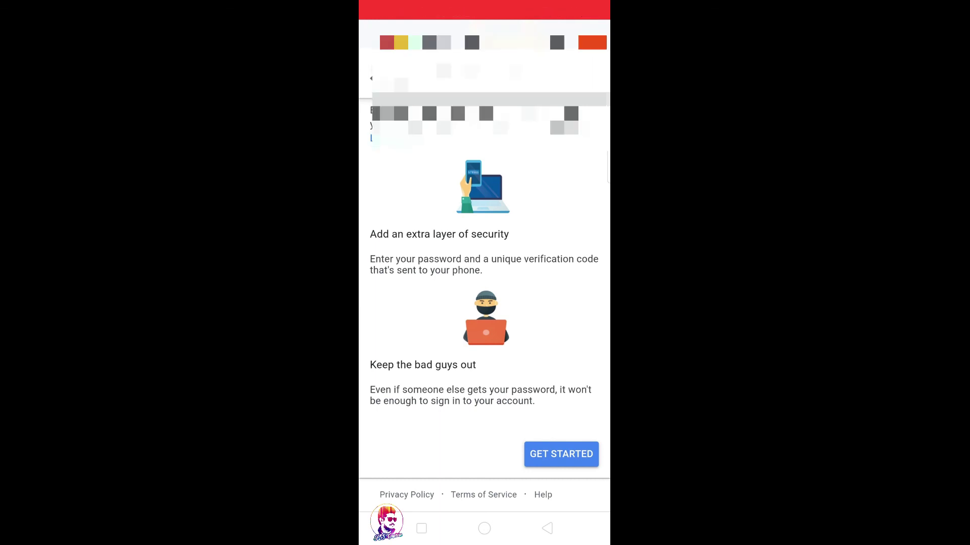
click(560, 454)
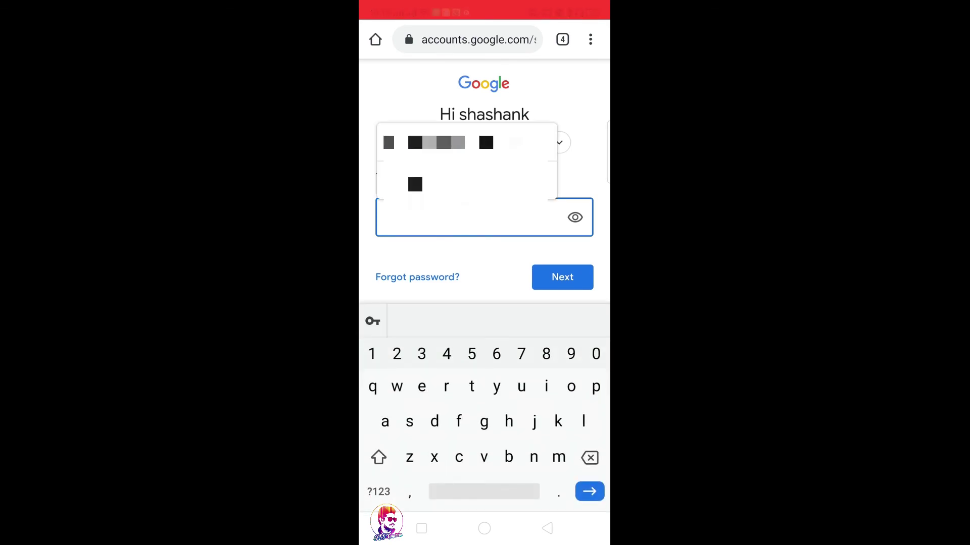
click(467, 142)
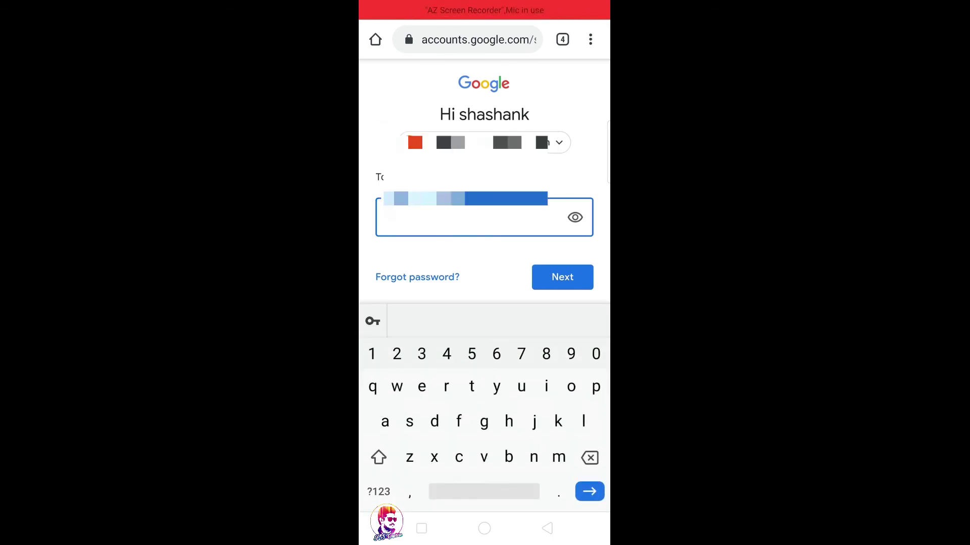
text(••••)
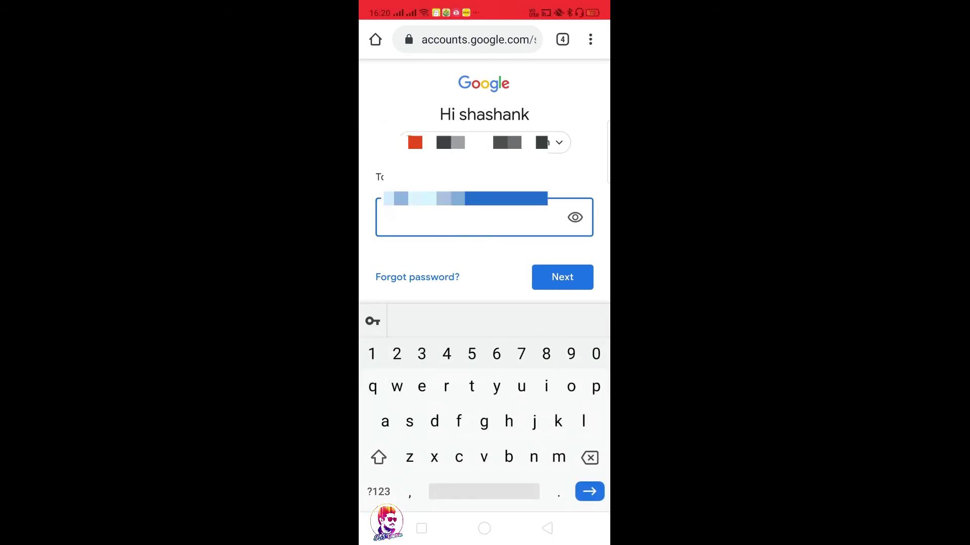
text(4)
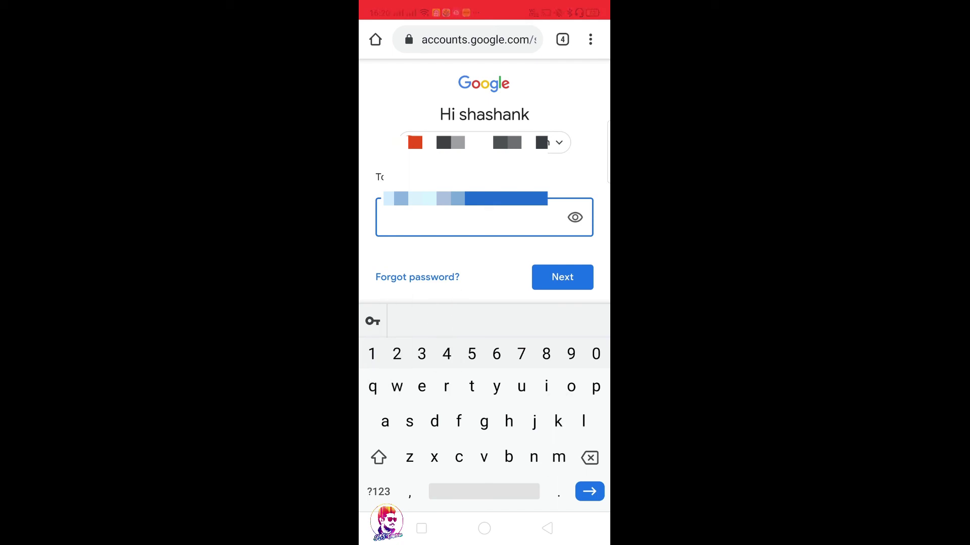
key(Return)
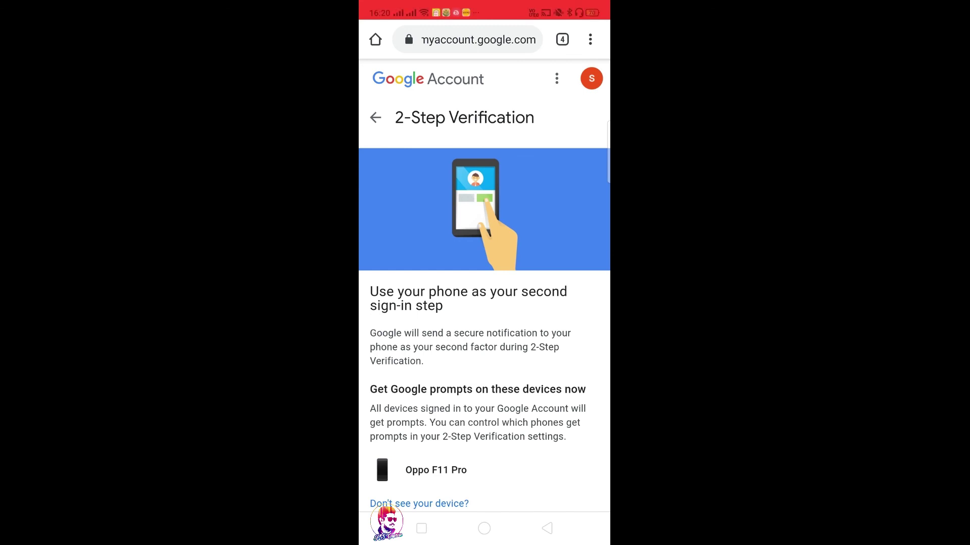
Send a test Google prompt with Try It Now and approve it with YES on the phone.
scroll(485, 303, down, 2)
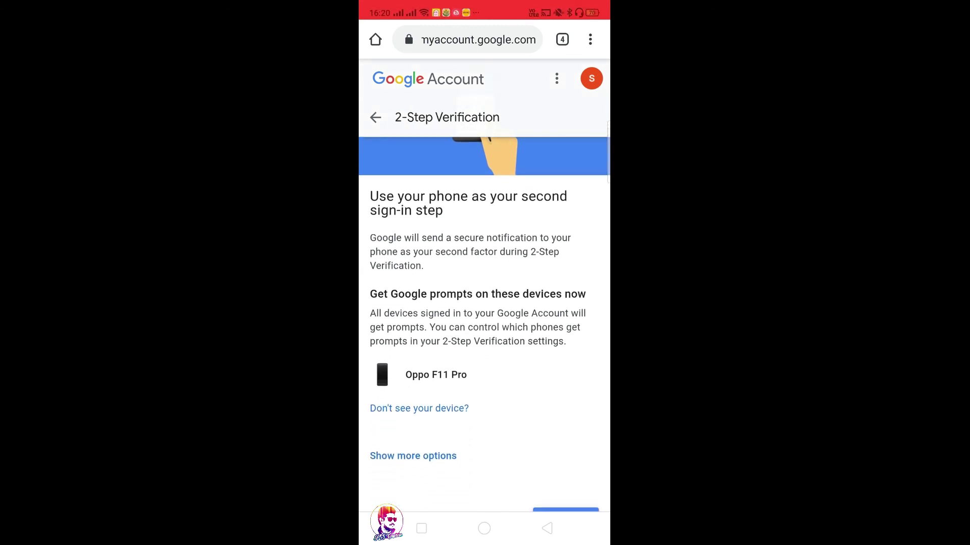
scroll(484, 303, down, 1)
scroll(484, 303, up, 1)
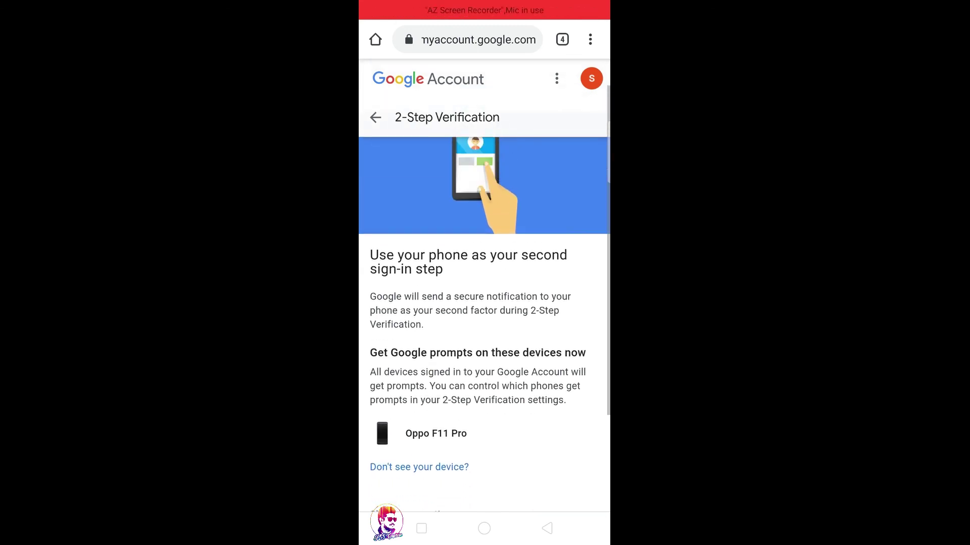
scroll(484, 303, down, 1)
scroll(484, 303, down, 2)
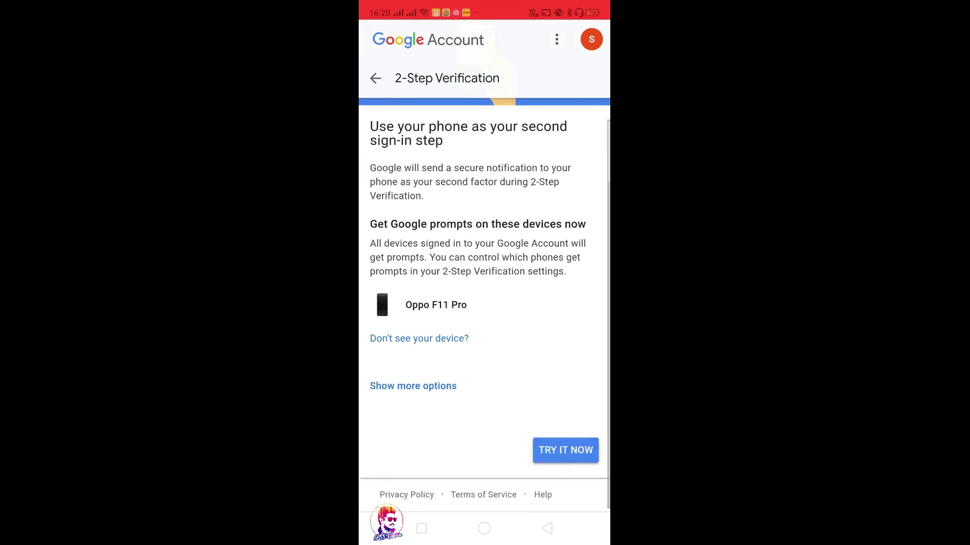
click(565, 450)
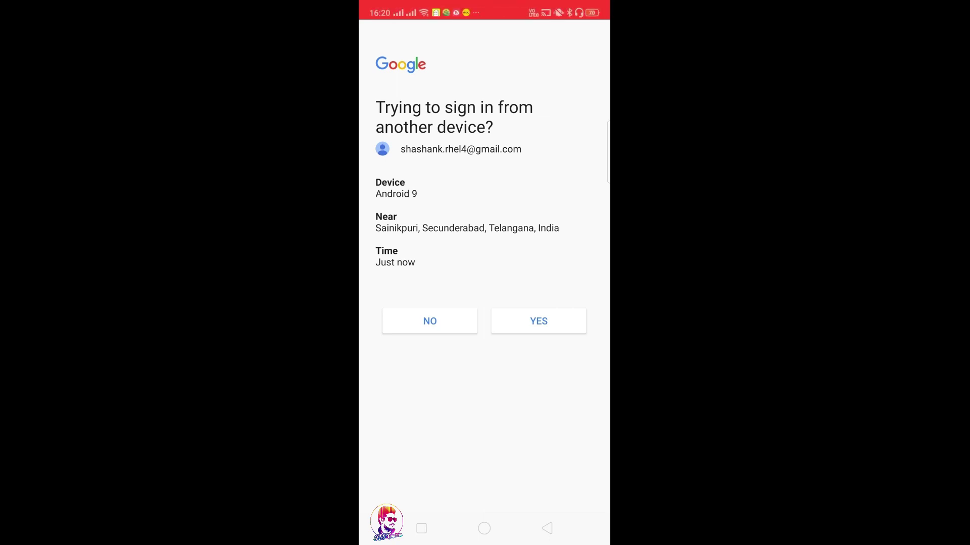
click(539, 321)
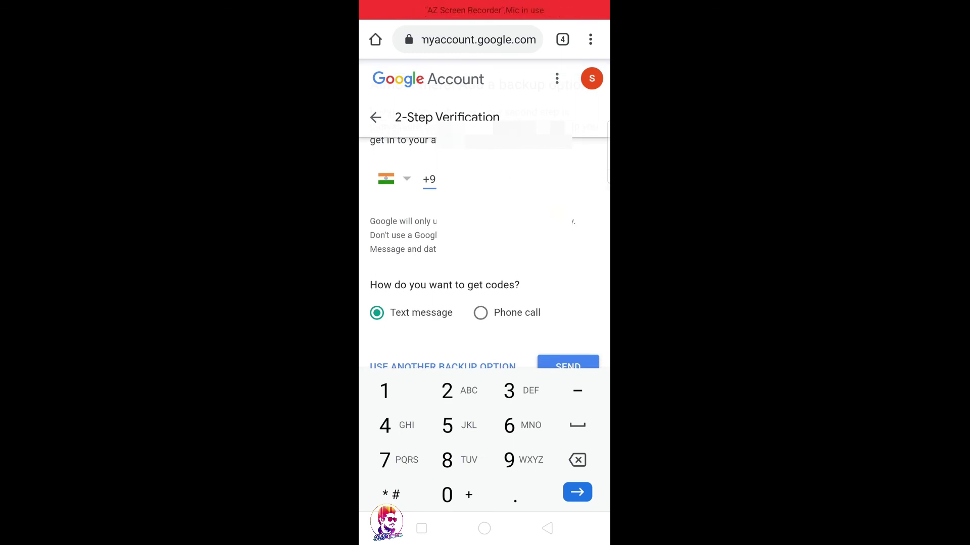
Text a code to the backup phone and enter the received code to verify it.
scroll(485, 253, down, 1)
click(568, 335)
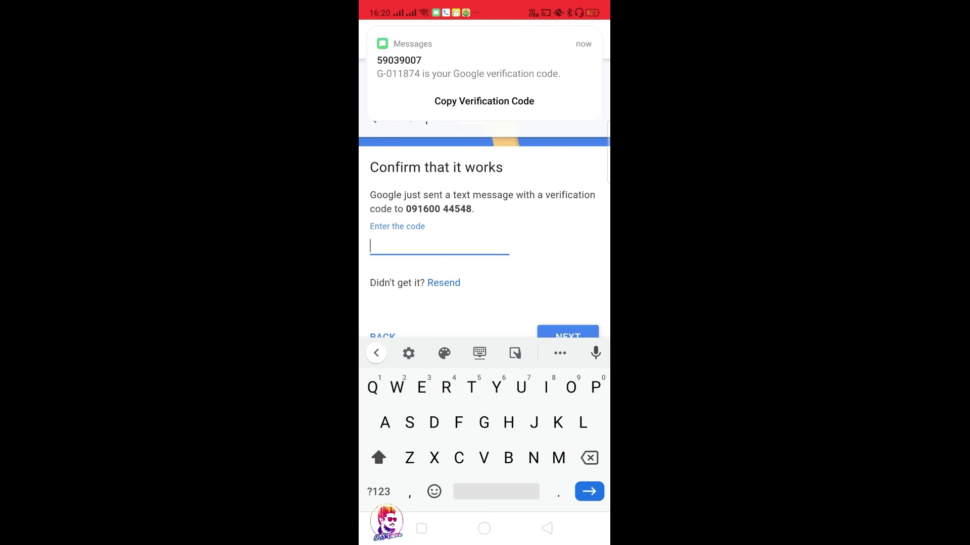
click(379, 491)
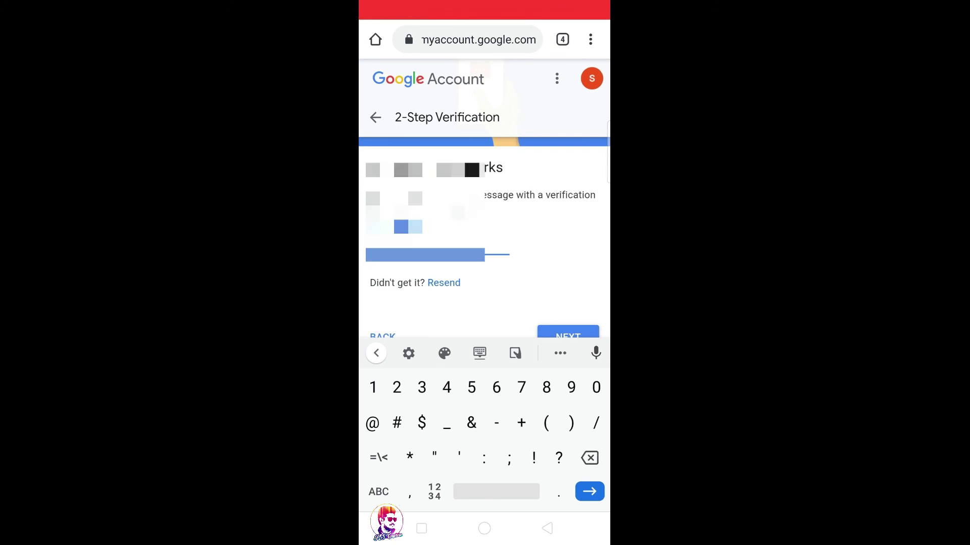
scroll(483, 238, down, 1)
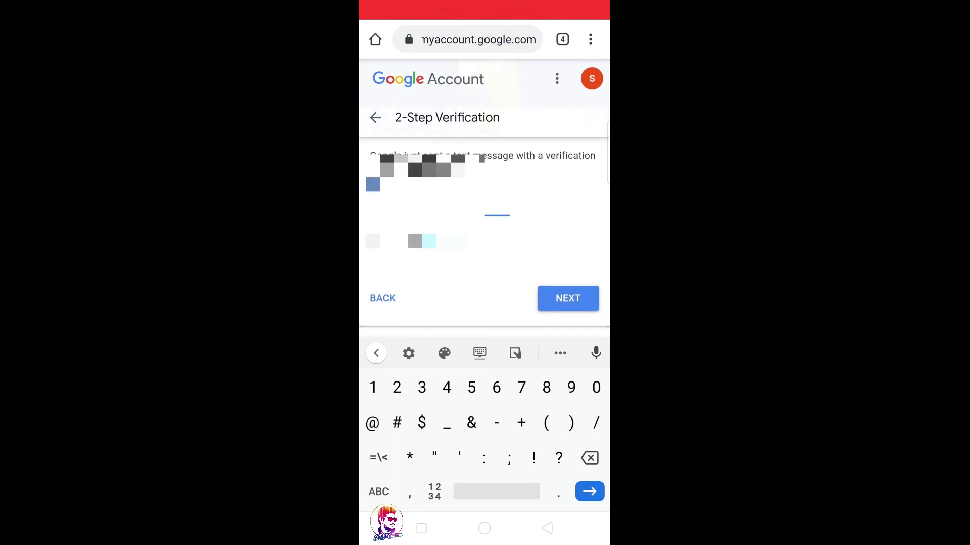
click(386, 208)
click(590, 458)
key(Return)
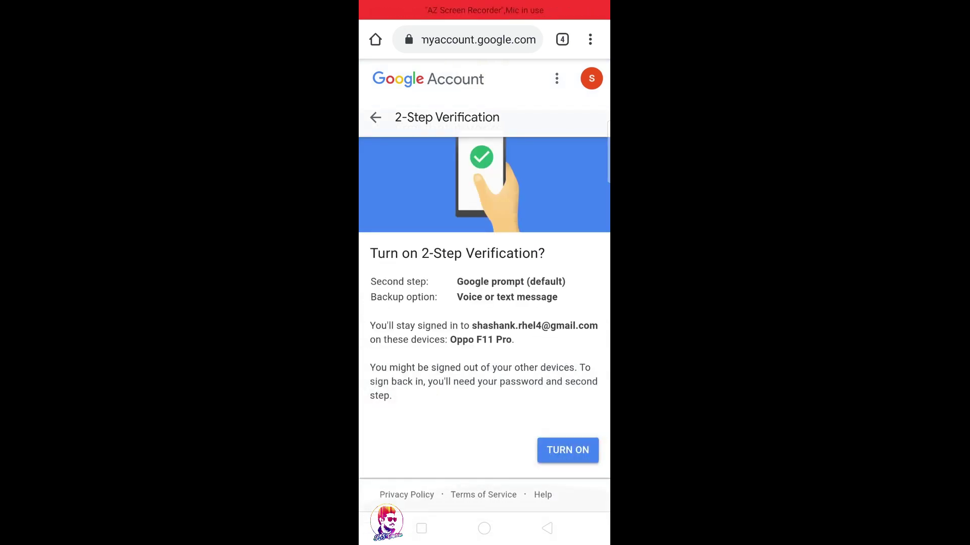
Turn on 2-Step Verification.
click(568, 450)
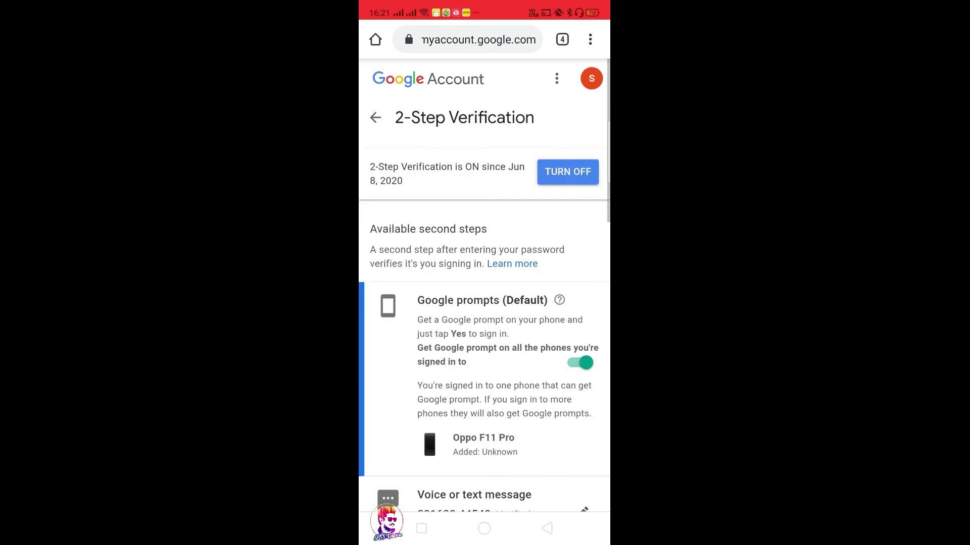
scroll(484, 303, down, 2)
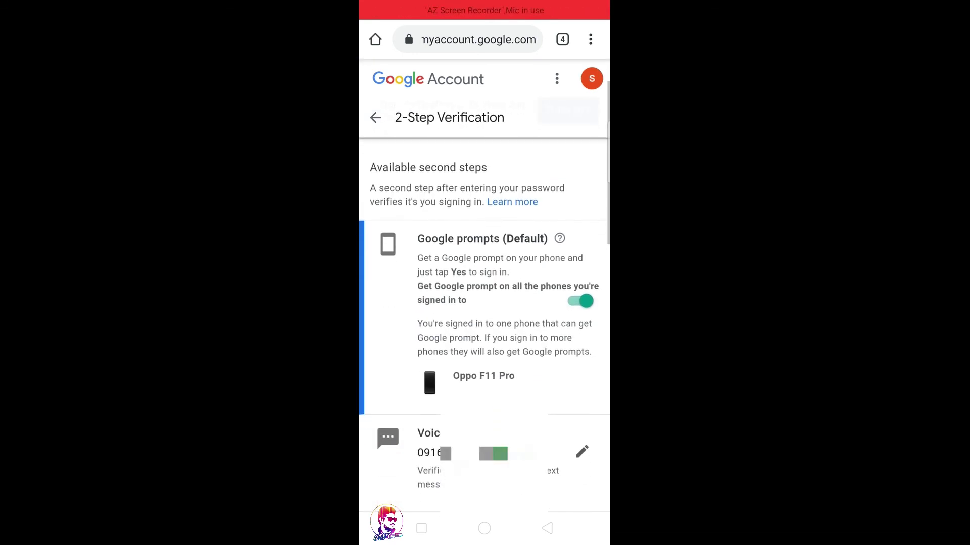
scroll(484, 303, down, 1)
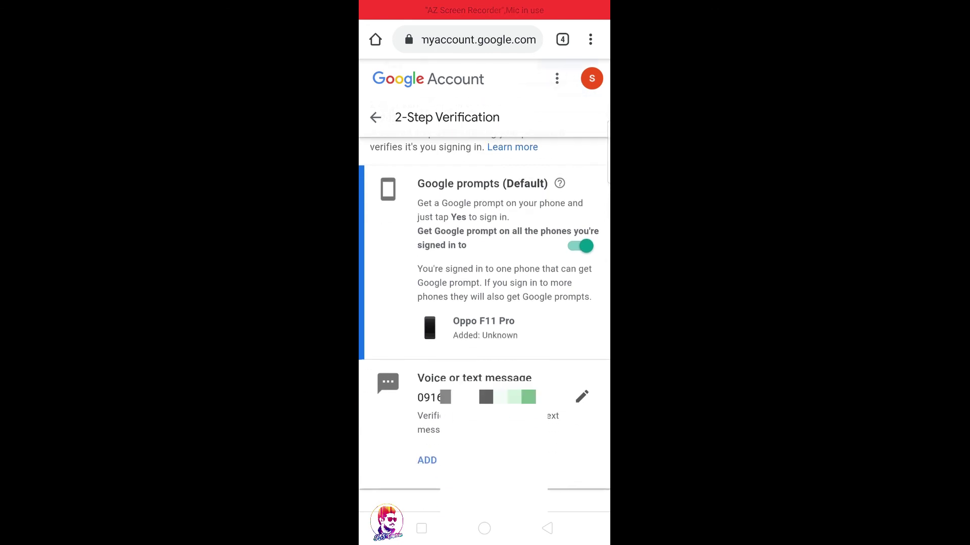
scroll(485, 303, up, 2)
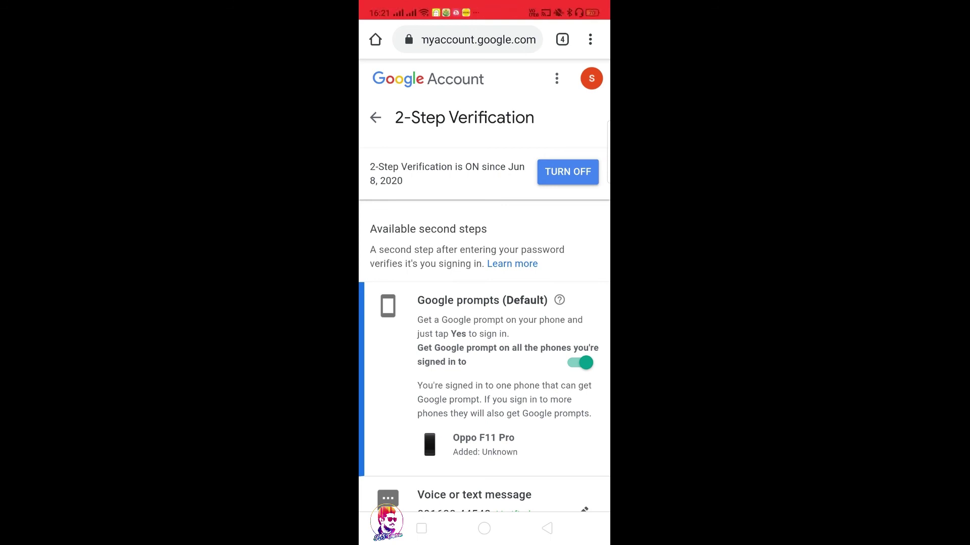
Check 2-Step Verification shows On in Security, then go to Data & personalization.
click(375, 117)
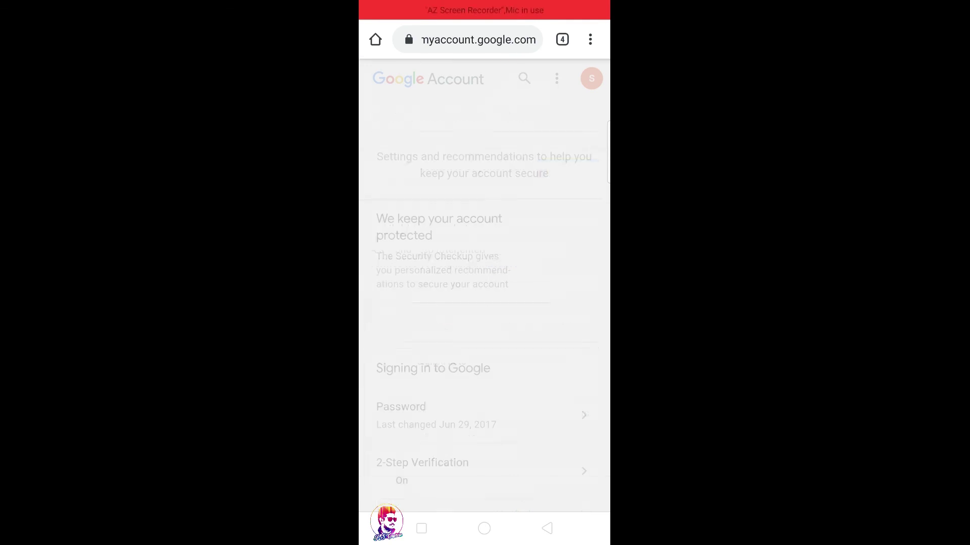
scroll(484, 303, down, 10)
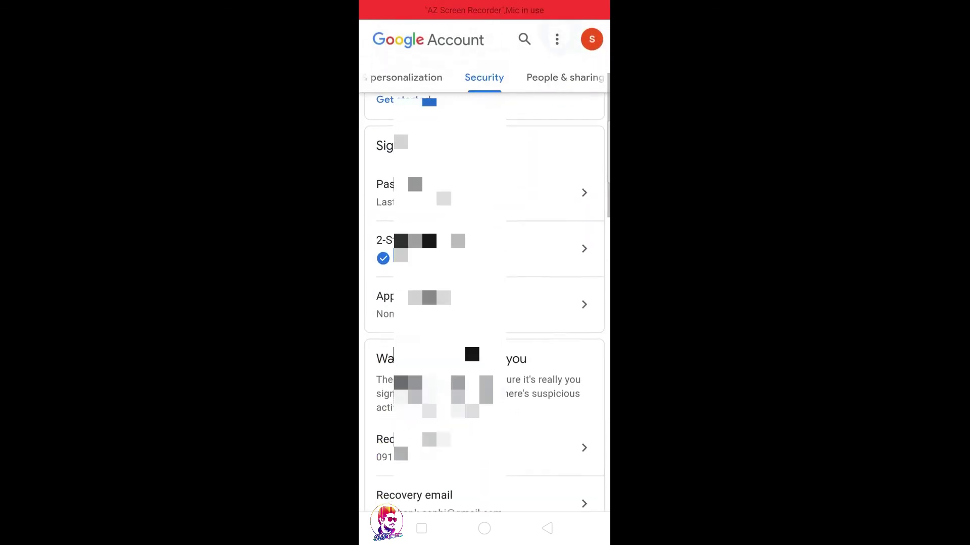
scroll(484, 303, up, 10)
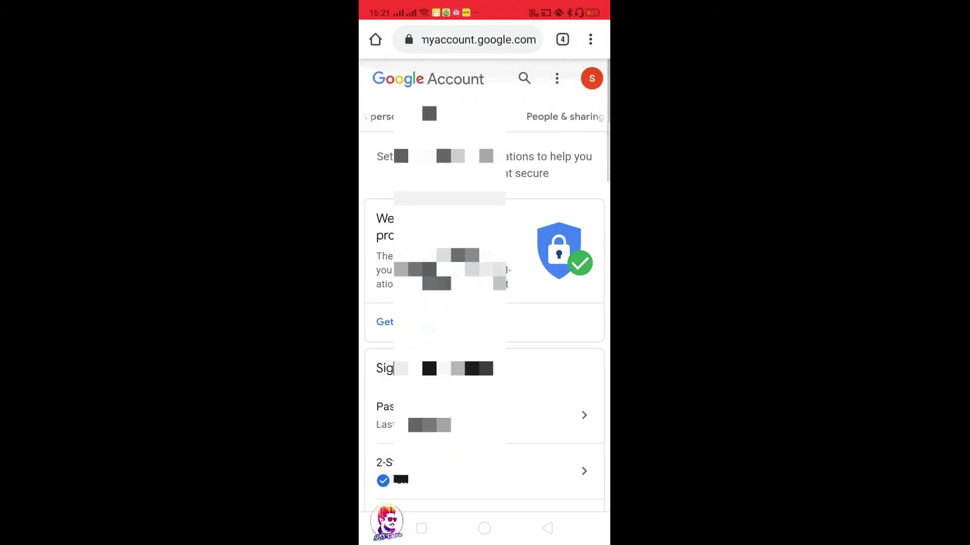
scroll(484, 117, left, 3)
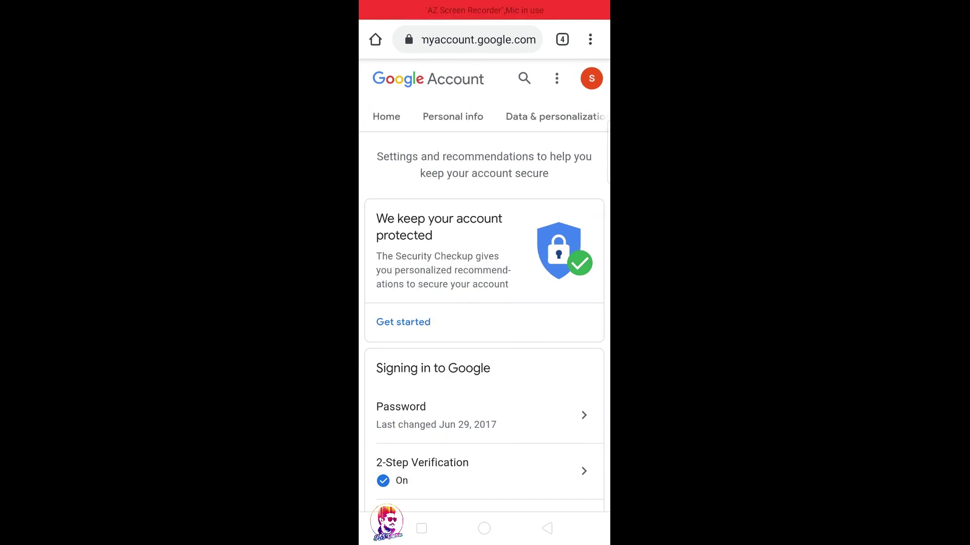
scroll(484, 117, right, 3)
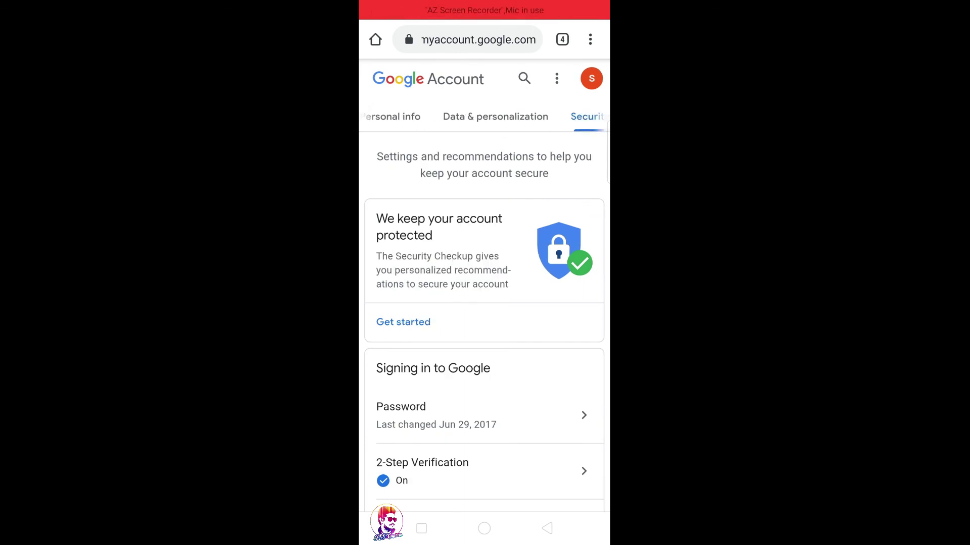
click(487, 117)
In My Activity, try deleting activity for a time range and close the confirmation.
scroll(484, 303, down, 10)
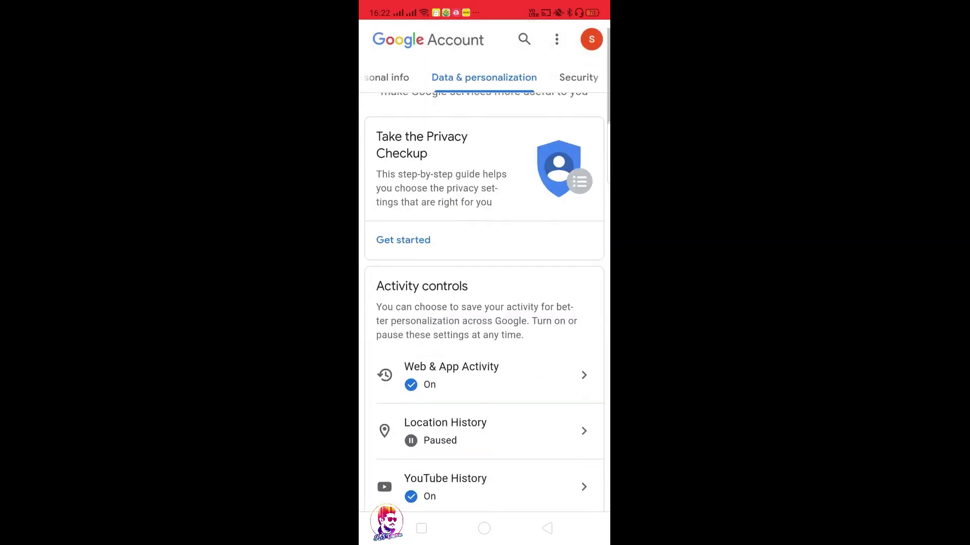
click(485, 350)
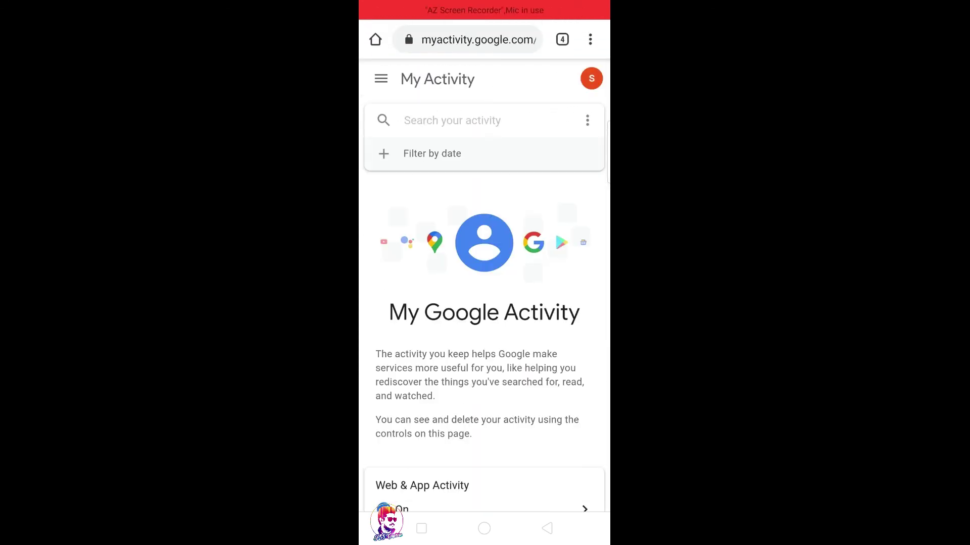
click(587, 120)
click(474, 193)
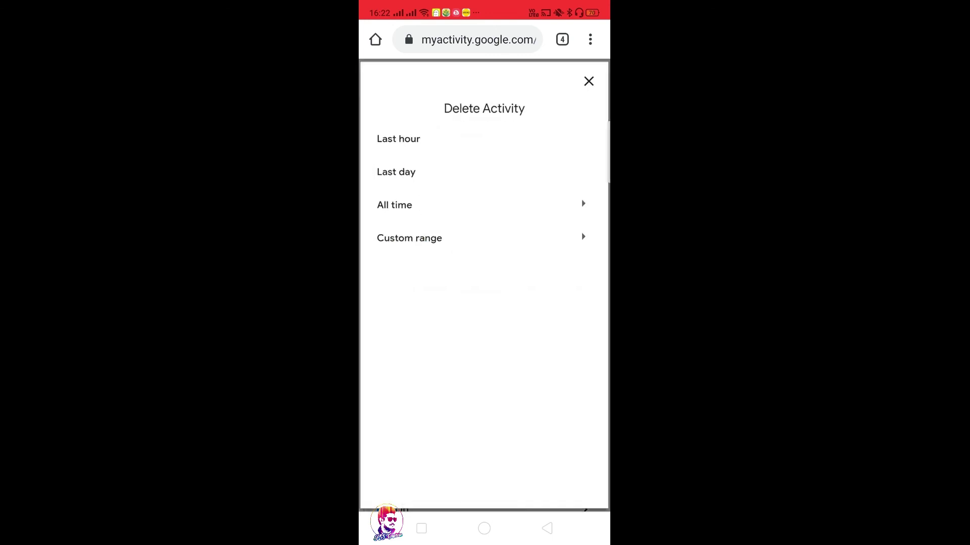
click(397, 137)
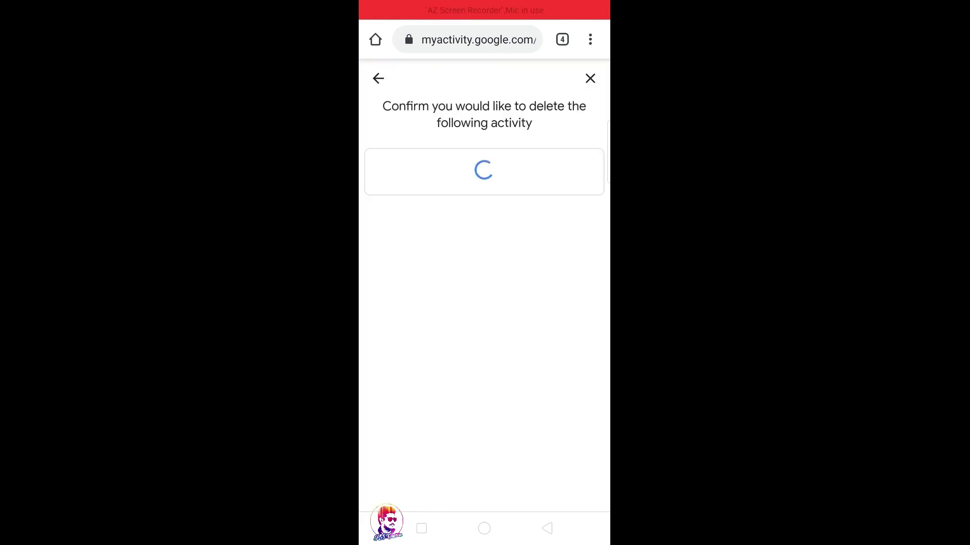
click(571, 488)
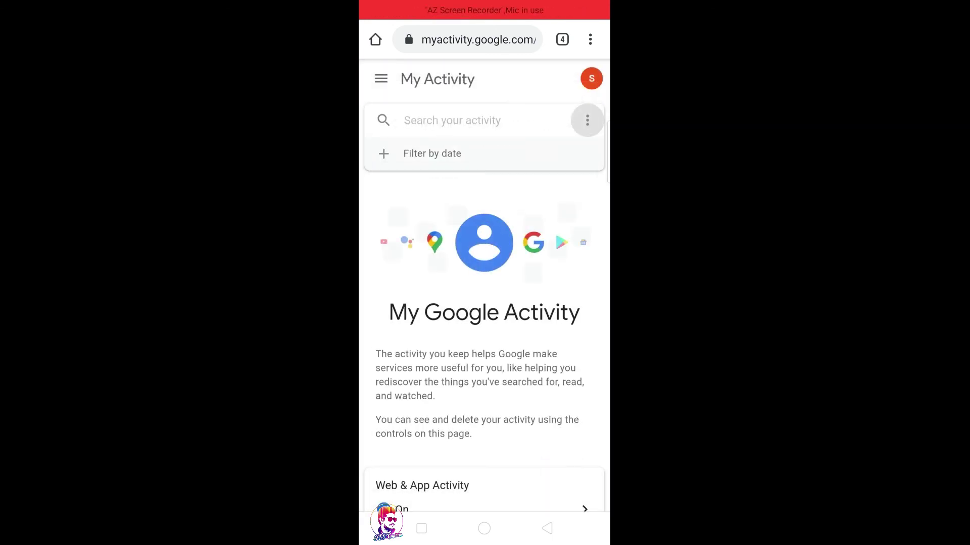
Return from My Activity to the Google Account Data & personalization page.
scroll(484, 303, down, 5)
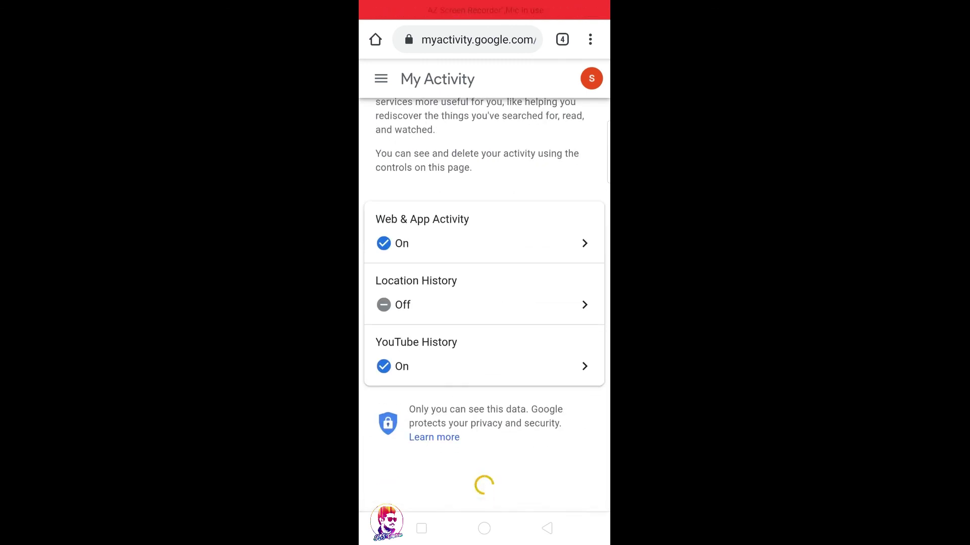
click(591, 78)
click(381, 78)
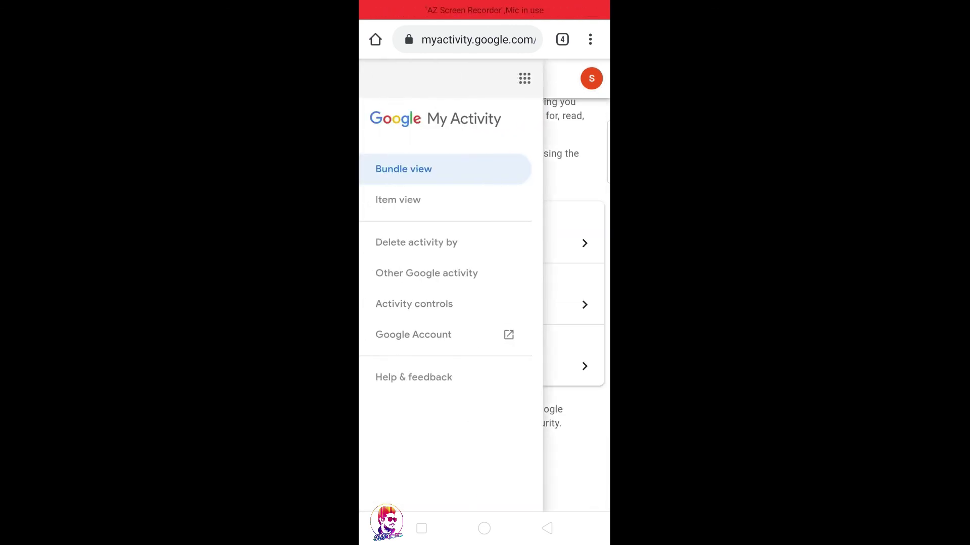
click(547, 529)
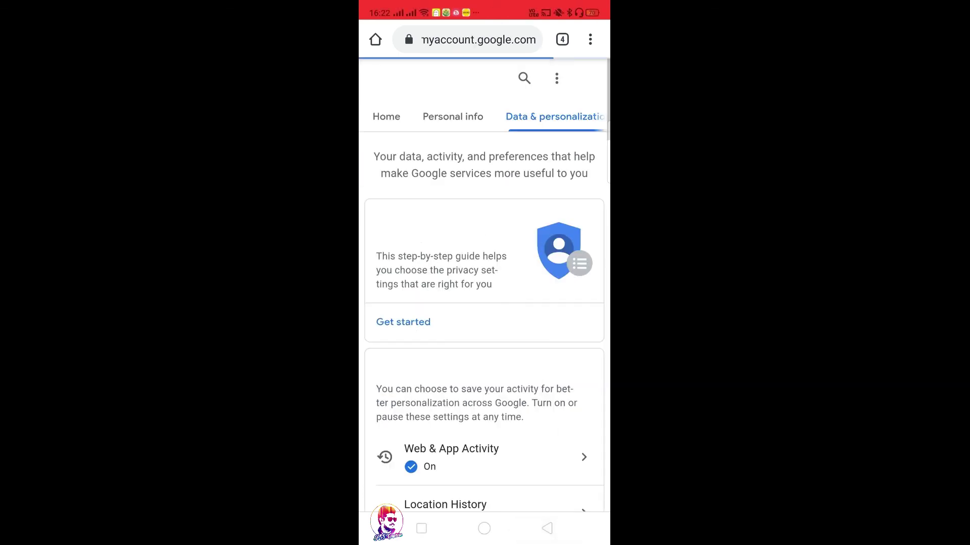
Return to the Security page to view 2-Step Verification On and the recovery phone and email.
click(547, 529)
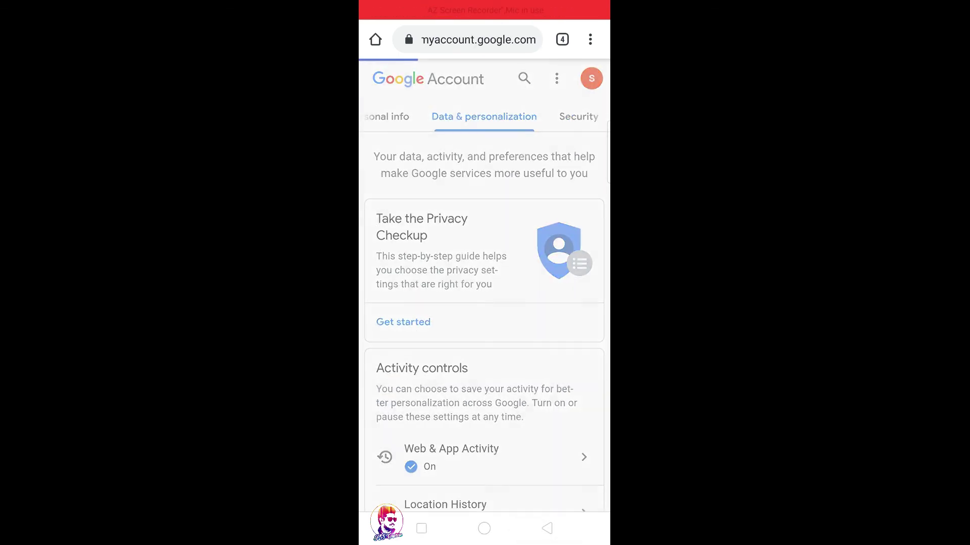
scroll(483, 323, down, 2)
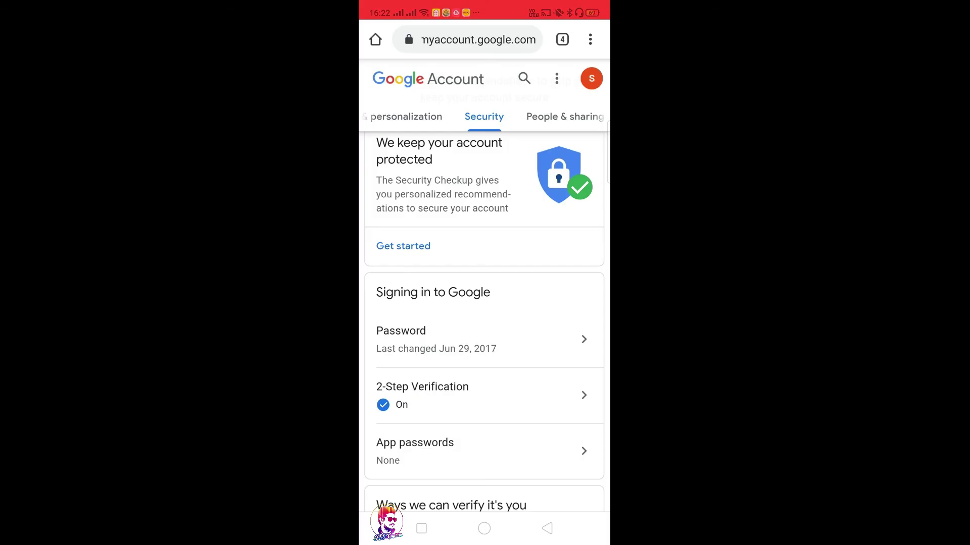
scroll(483, 323, down, 6)
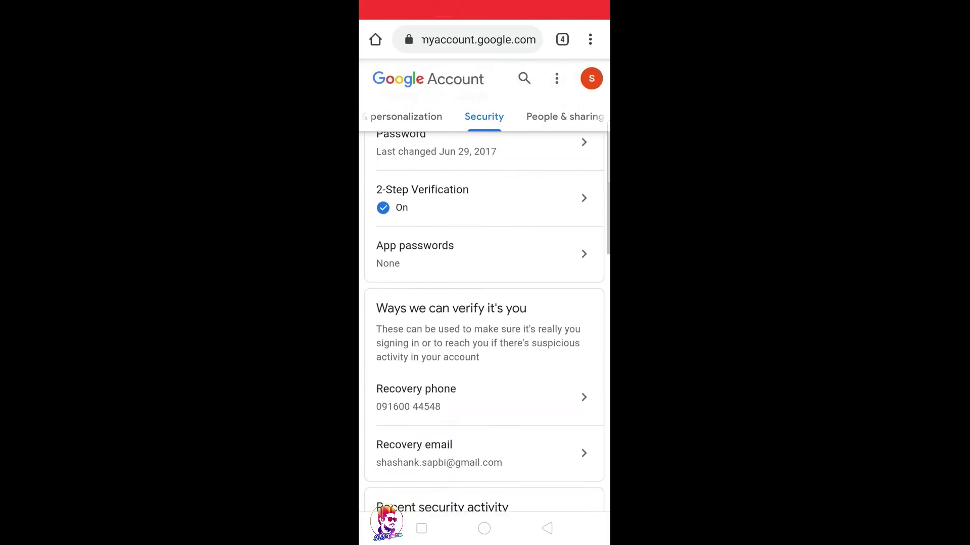